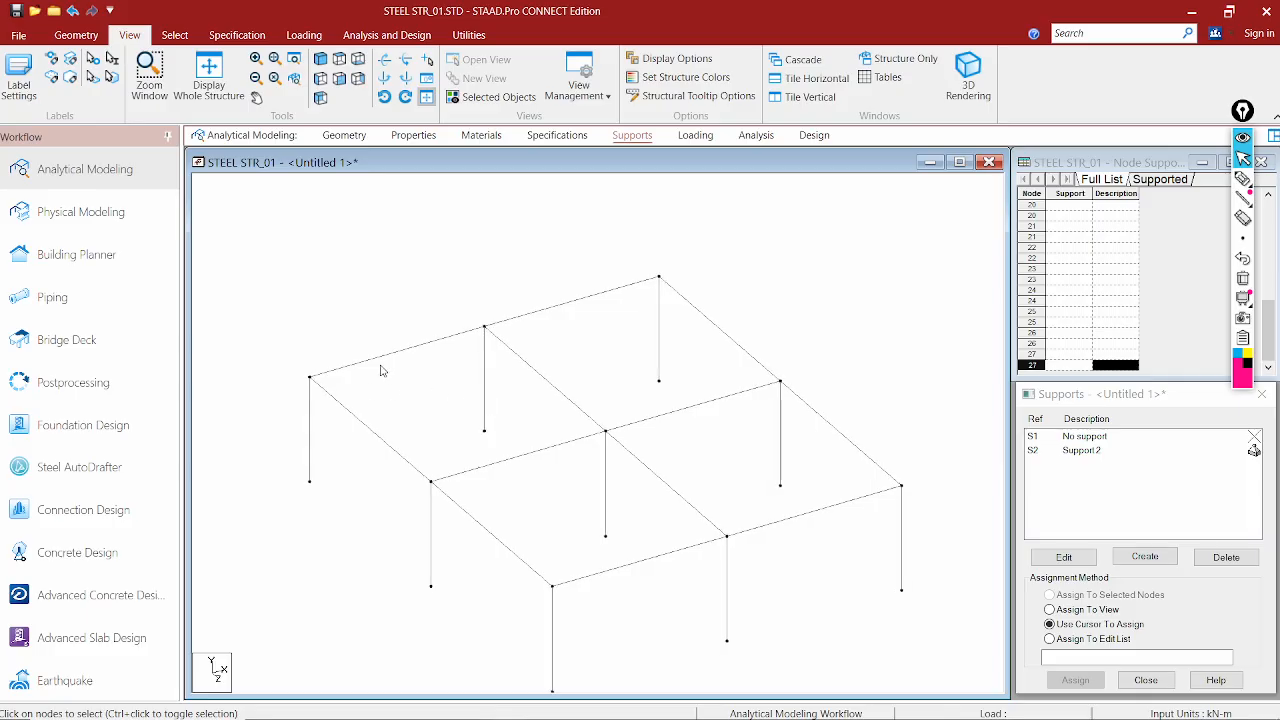
# Check the lengths of the corner floor beams running along X and along Z
pyautogui.doubleClick(397, 355)
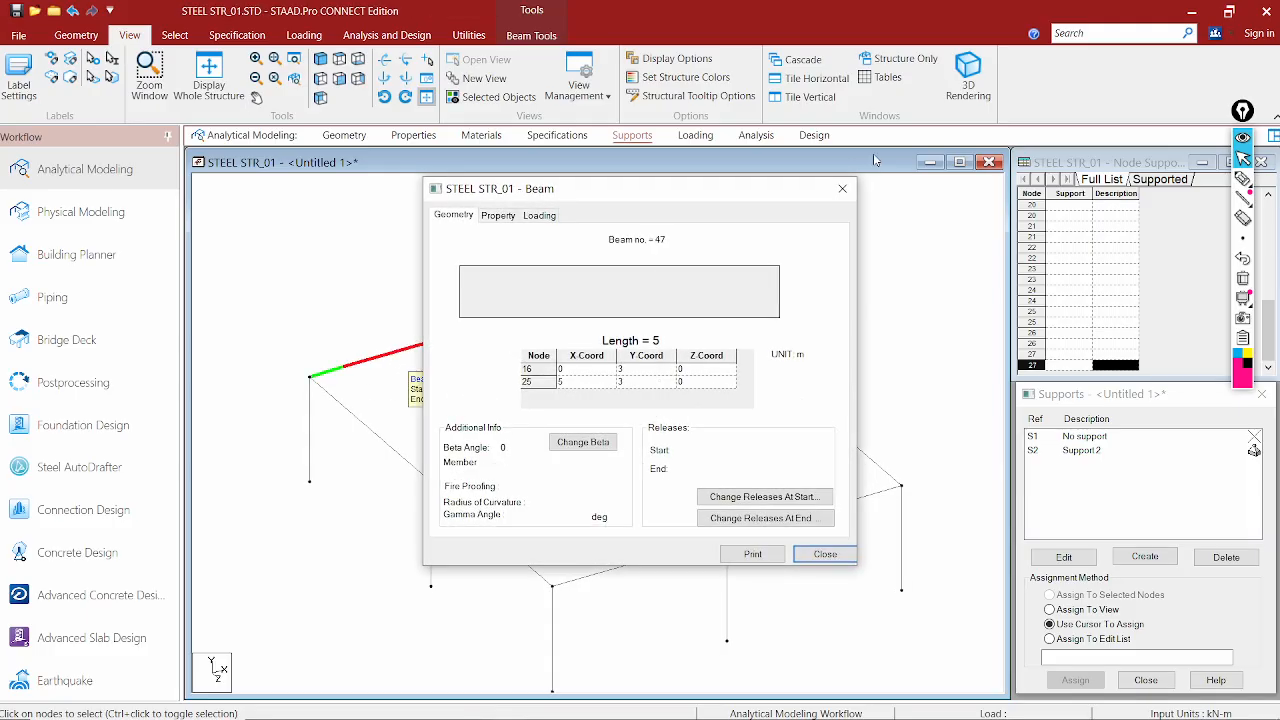
pyautogui.click(842, 188)
pyautogui.click(437, 368)
pyautogui.moveTo(434, 414); pyautogui.dragTo(491, 403, button='middle')
pyautogui.doubleClick(476, 345)
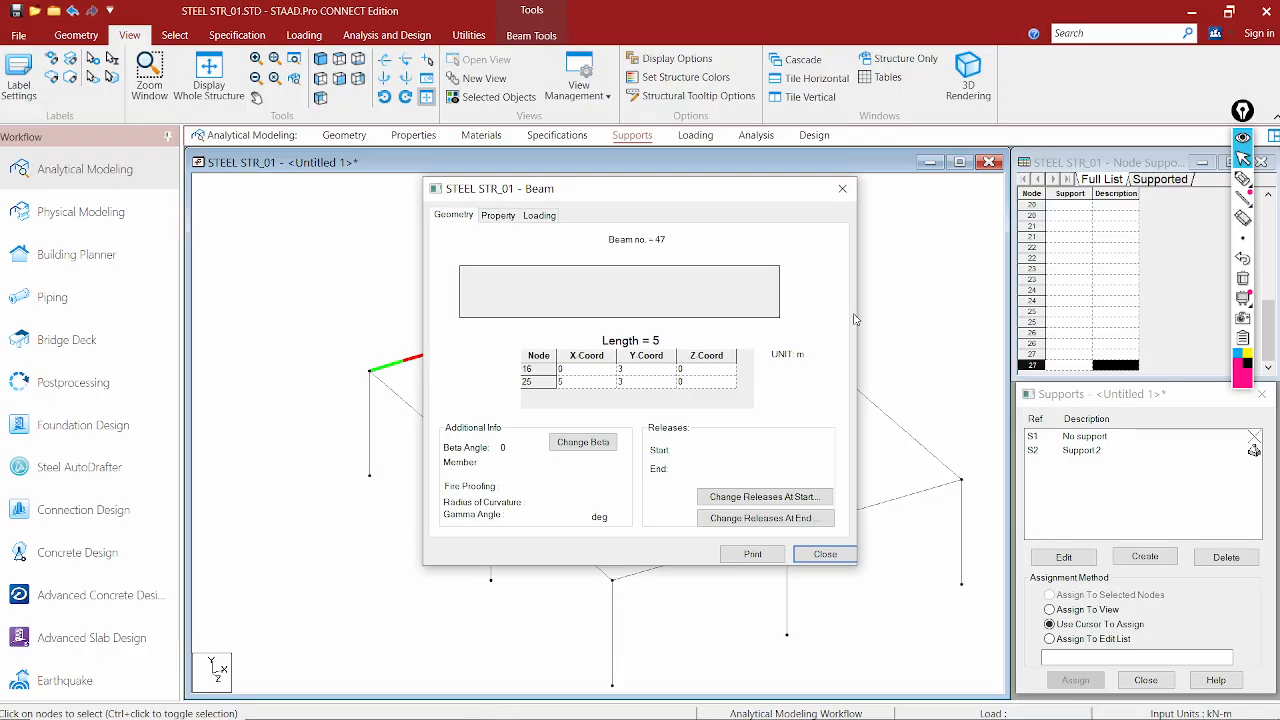
pyautogui.click(842, 188)
pyautogui.doubleClick(445, 440)
pyautogui.click(842, 188)
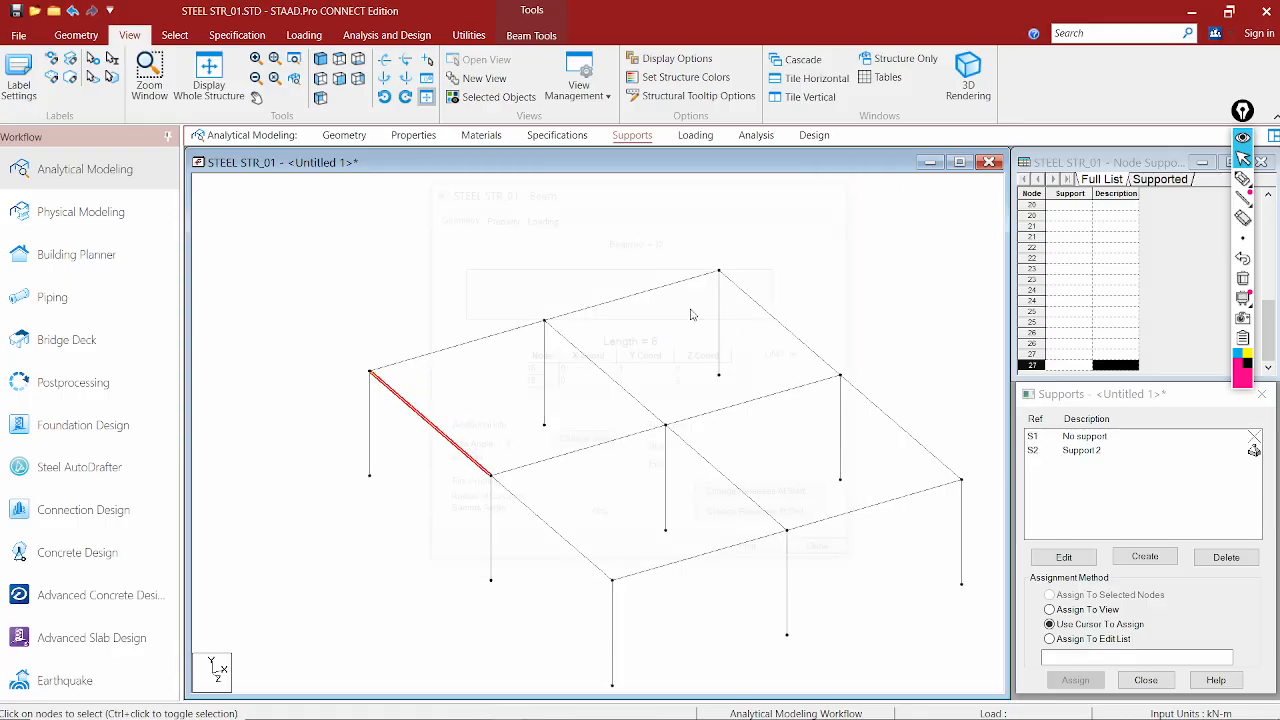
# Try inserting 5 equally spaced nodes on each of the six floor beams running along Z
pyautogui.click(393, 396)
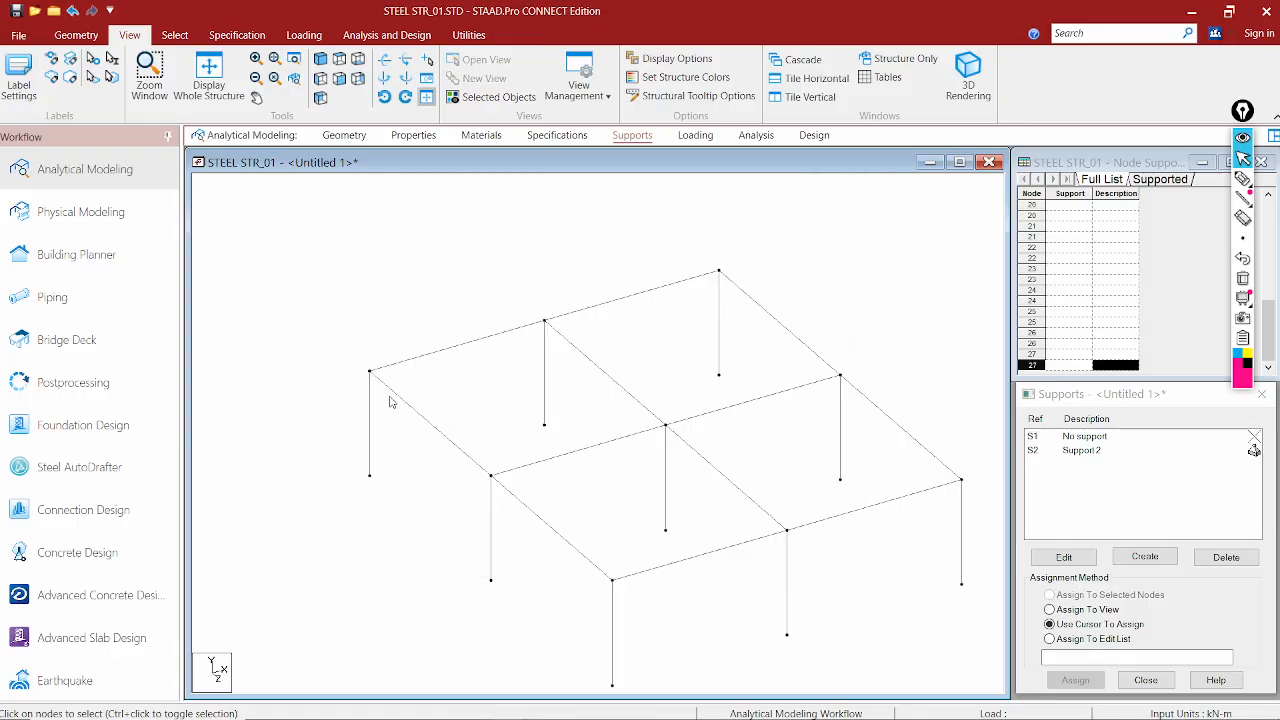
pyautogui.click(426, 419)
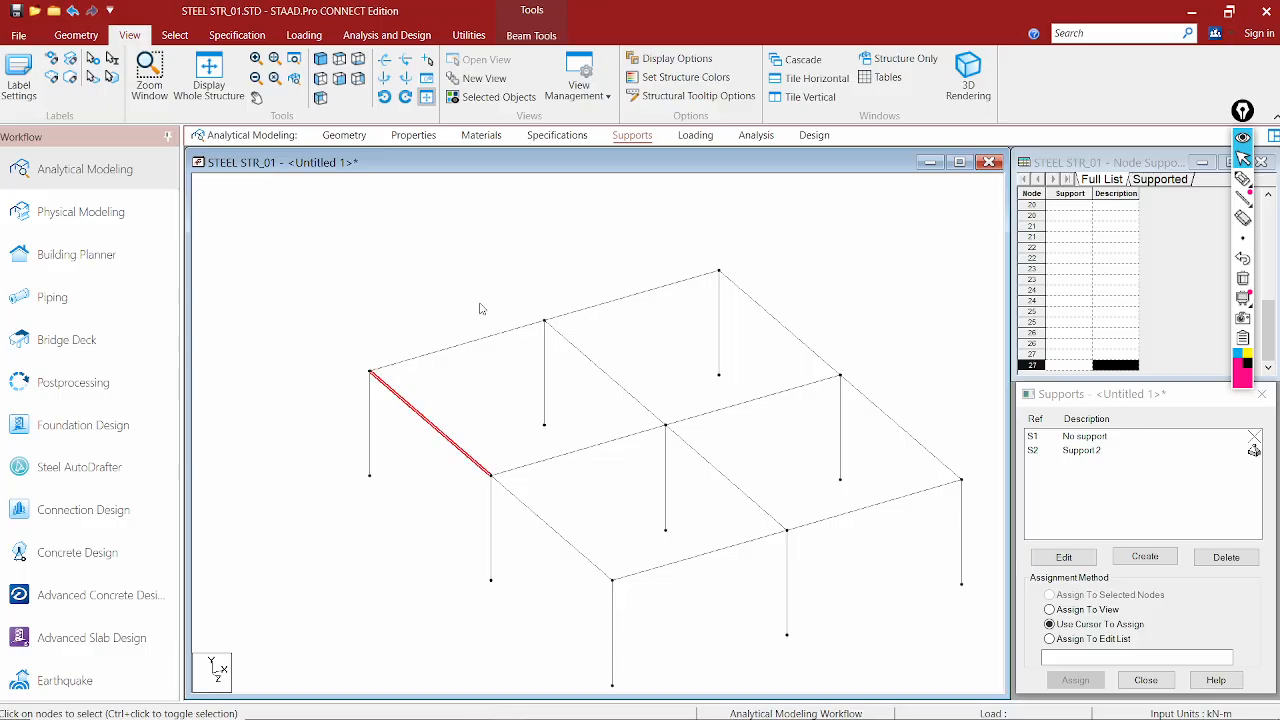
pyautogui.keyDown('ctrl'); pyautogui.click(553, 532); pyautogui.keyUp('ctrl')
pyautogui.keyDown('ctrl'); pyautogui.click(742, 505); pyautogui.keyUp('ctrl')
pyautogui.keyDown('ctrl'); pyautogui.click(622, 396); pyautogui.keyUp('ctrl')
pyautogui.keyDown('ctrl'); pyautogui.click(797, 341); pyautogui.keyUp('ctrl')
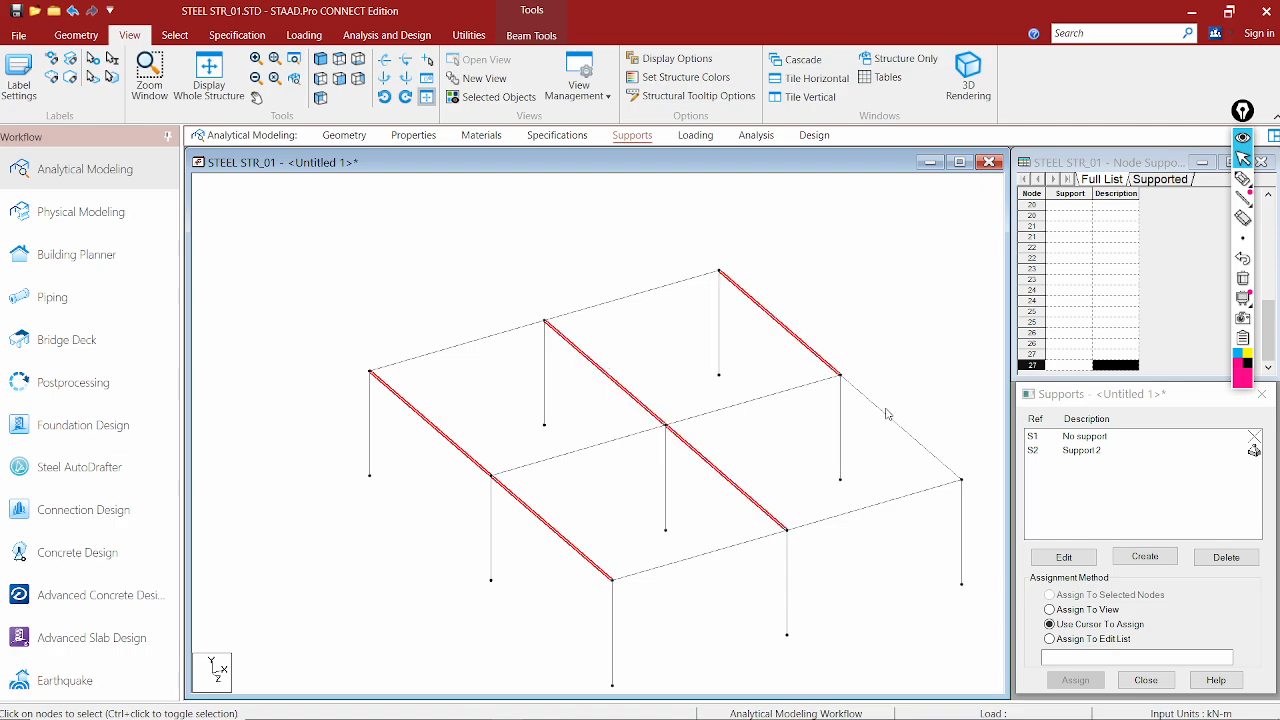
pyautogui.moveTo(862, 485); pyautogui.dragTo(798, 471, button='middle')
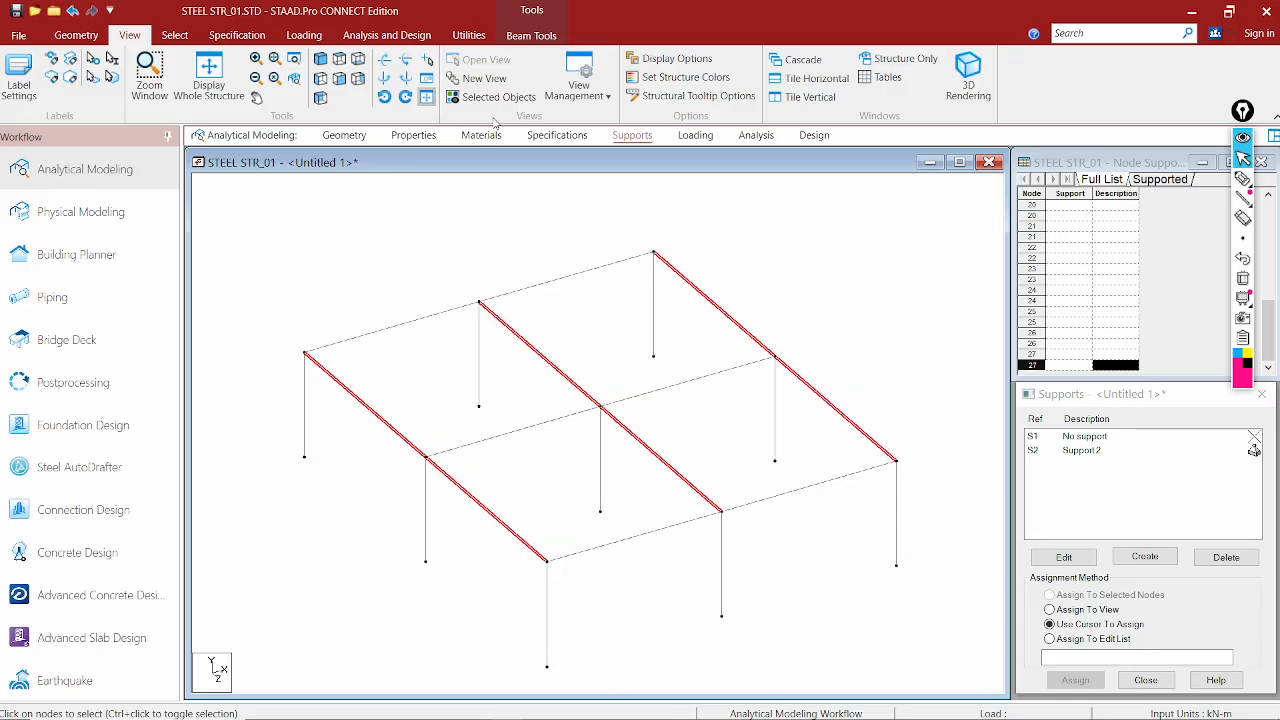
pyautogui.click(74, 36)
pyautogui.click(377, 79)
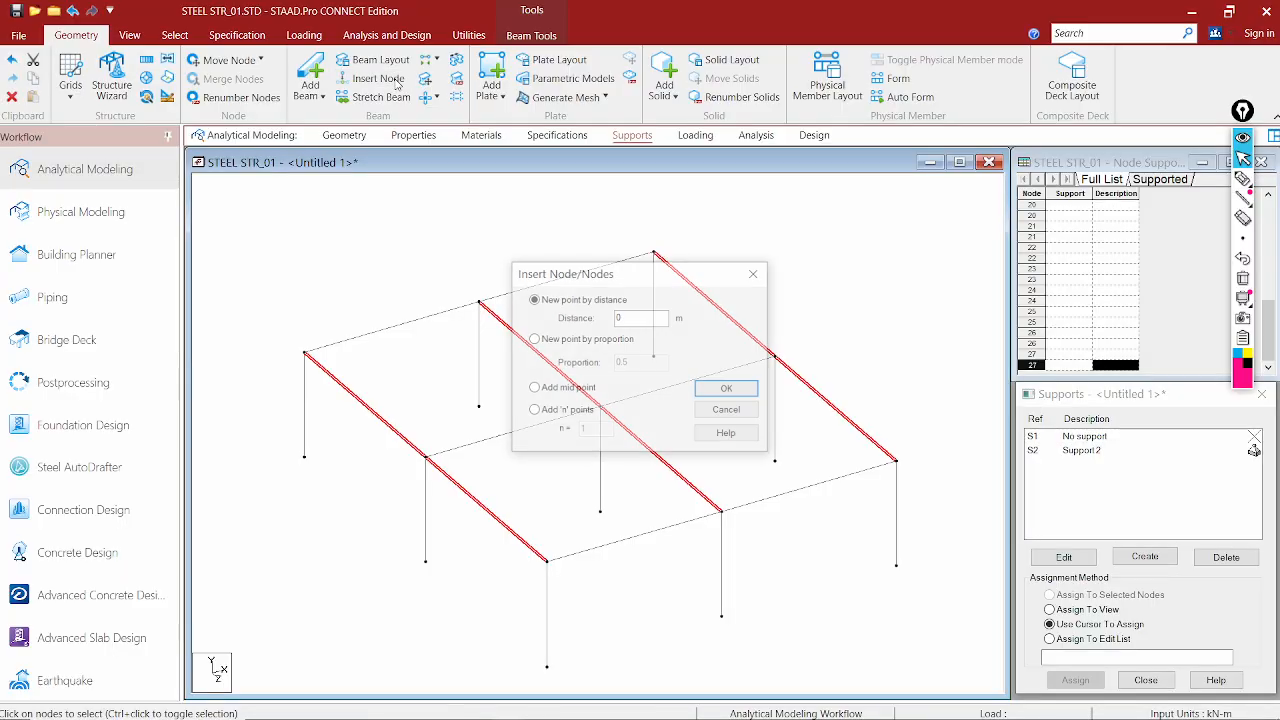
pyautogui.click(580, 410)
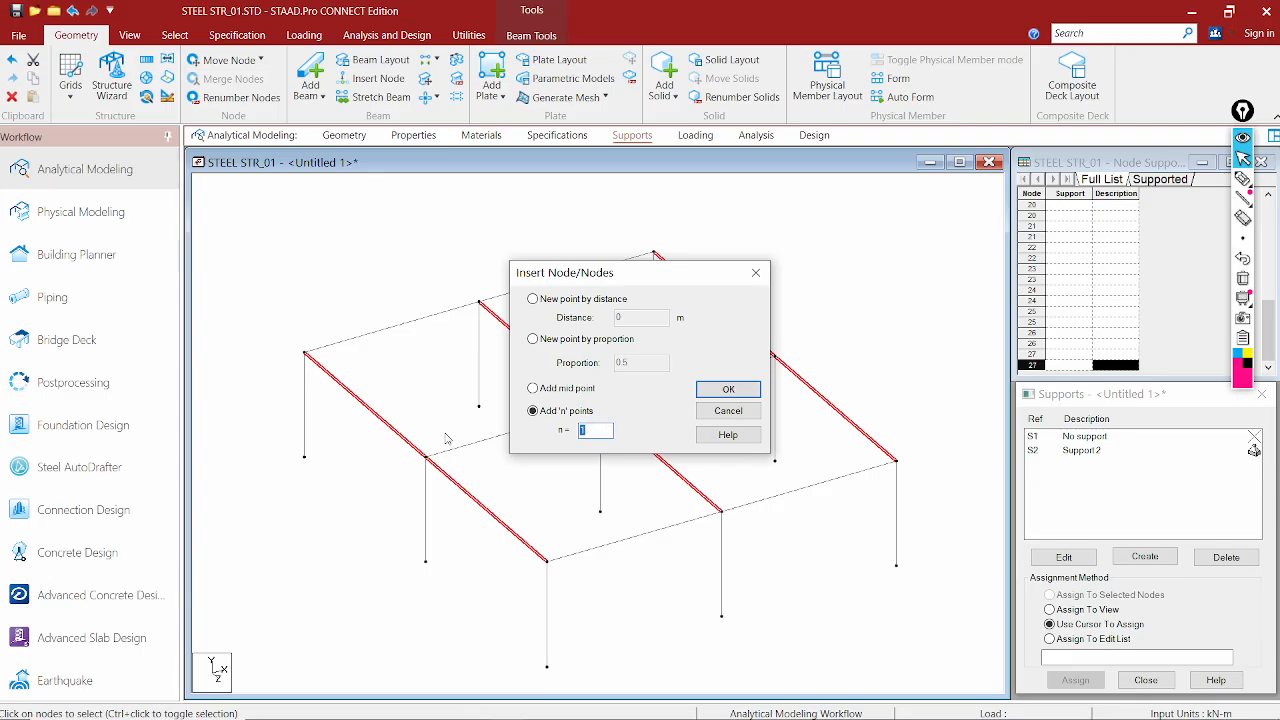
pyautogui.write('5')
pyautogui.click(735, 390)
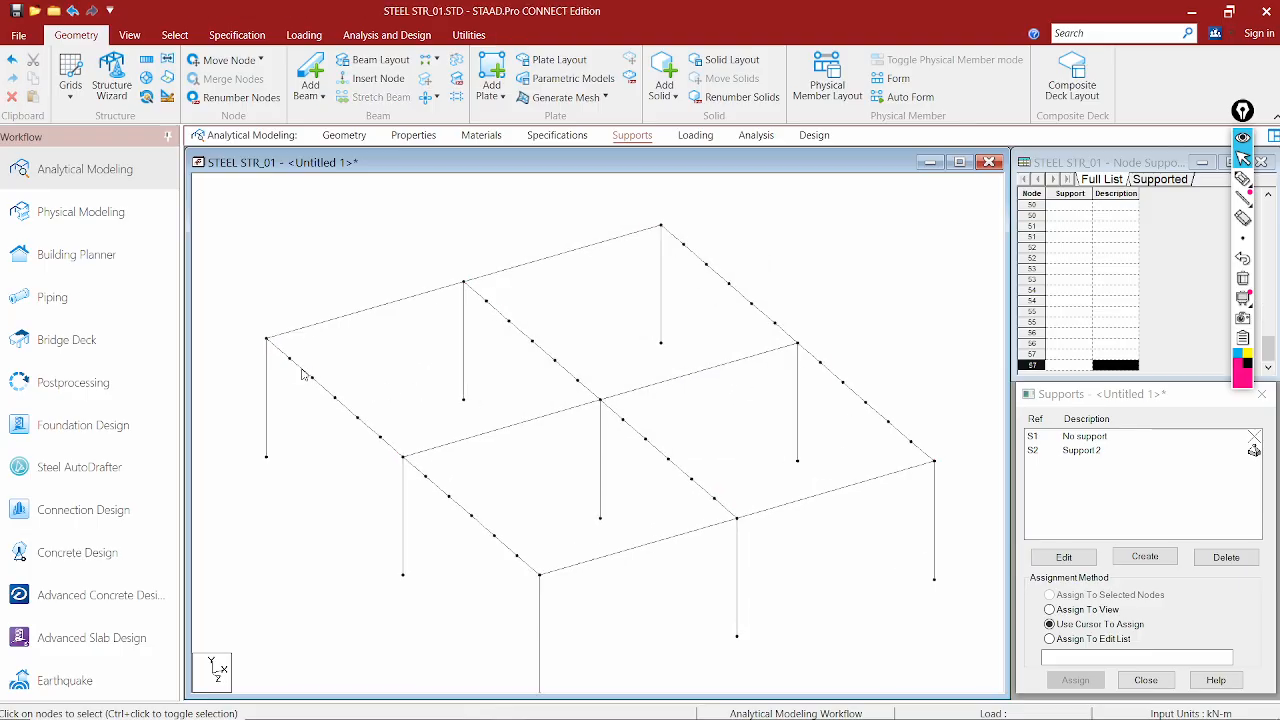
# Check the length of one divided beam segment, and undo the node insertion on the six beams along Z
pyautogui.doubleClick(302, 371)
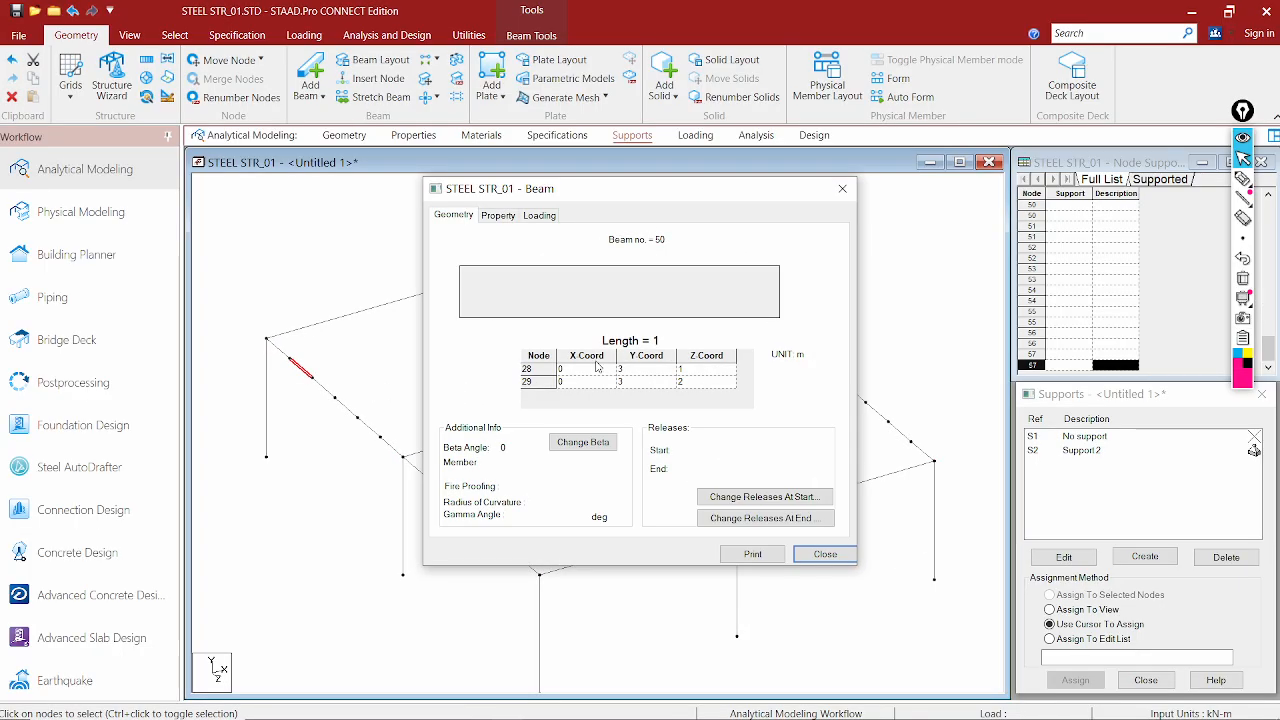
pyautogui.click(842, 188)
pyautogui.click(490, 390)
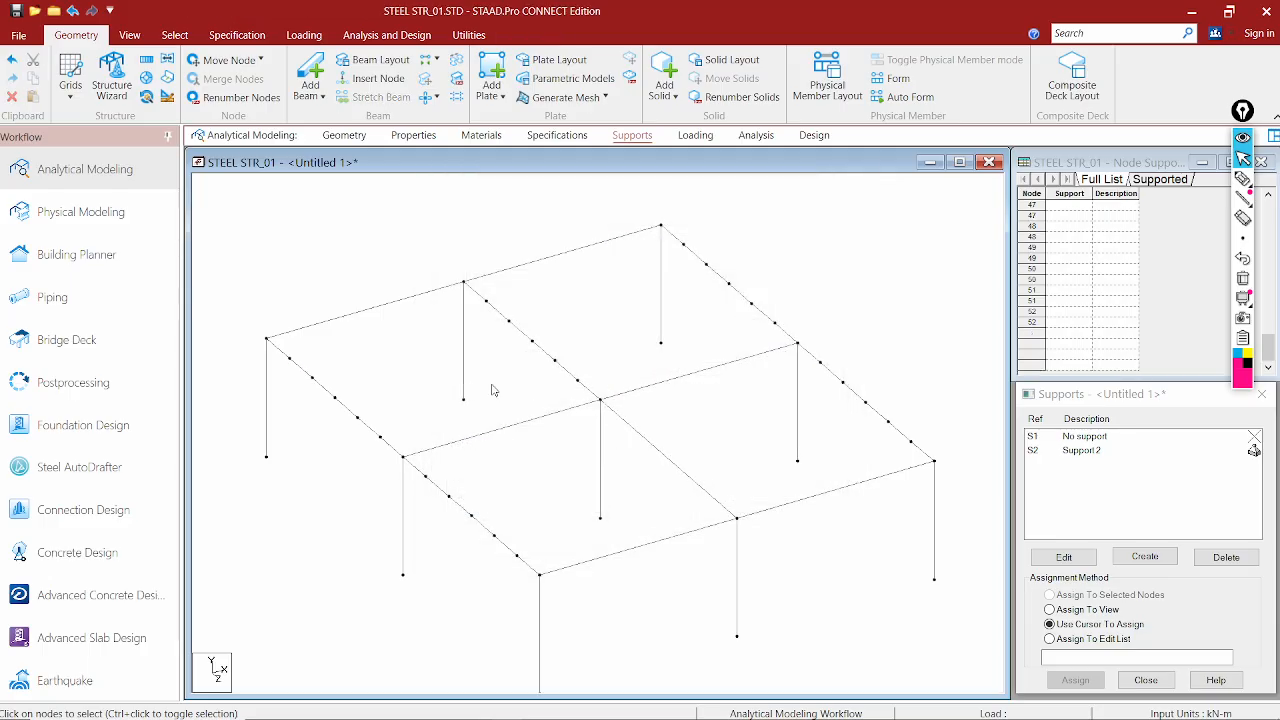
pyautogui.click(465, 366)
pyautogui.press('Delete')
pyautogui.hotkey('ctrl', 'z')
# Insert 4 equally spaced nodes on each of the six floor beams along Z, and check a segment's length
pyautogui.click(361, 420)
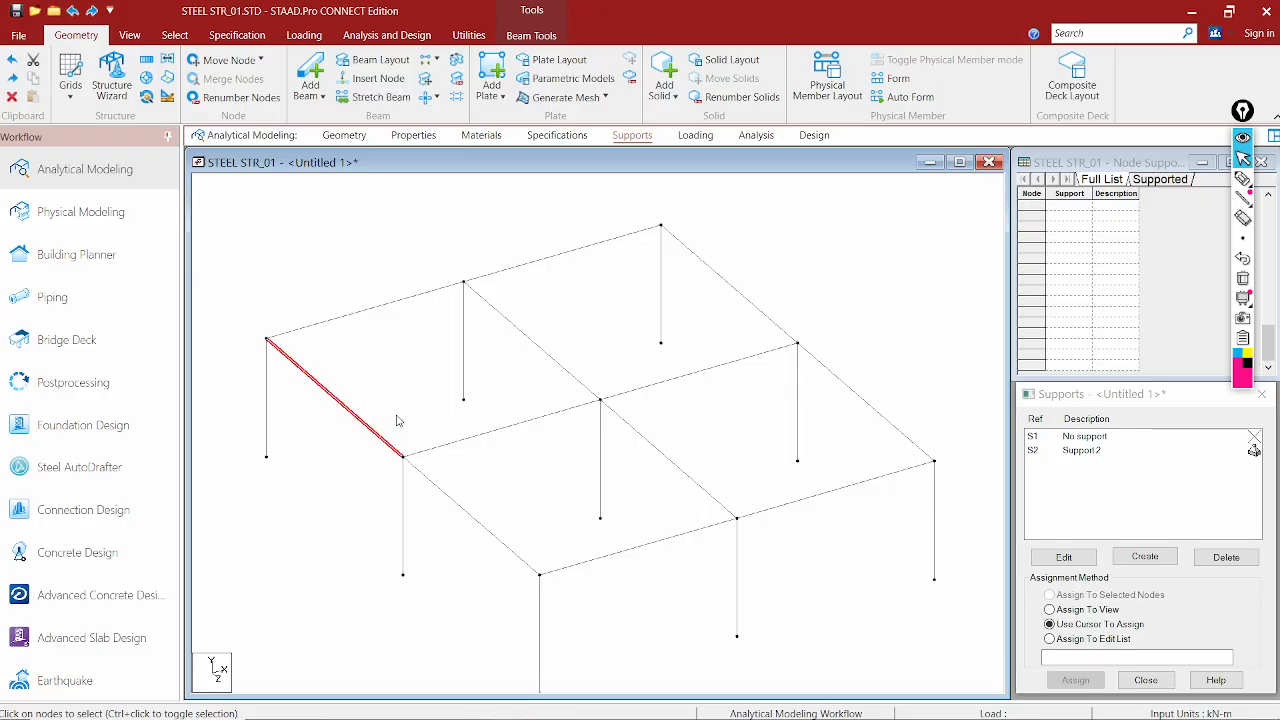
pyautogui.keyDown('ctrl'); pyautogui.click(557, 363); pyautogui.keyUp('ctrl')
pyautogui.keyDown('ctrl'); pyautogui.click(778, 329); pyautogui.keyUp('ctrl')
pyautogui.keyDown('ctrl'); pyautogui.click(869, 406); pyautogui.keyUp('ctrl')
pyautogui.keyDown('ctrl'); pyautogui.click(684, 472); pyautogui.keyUp('ctrl')
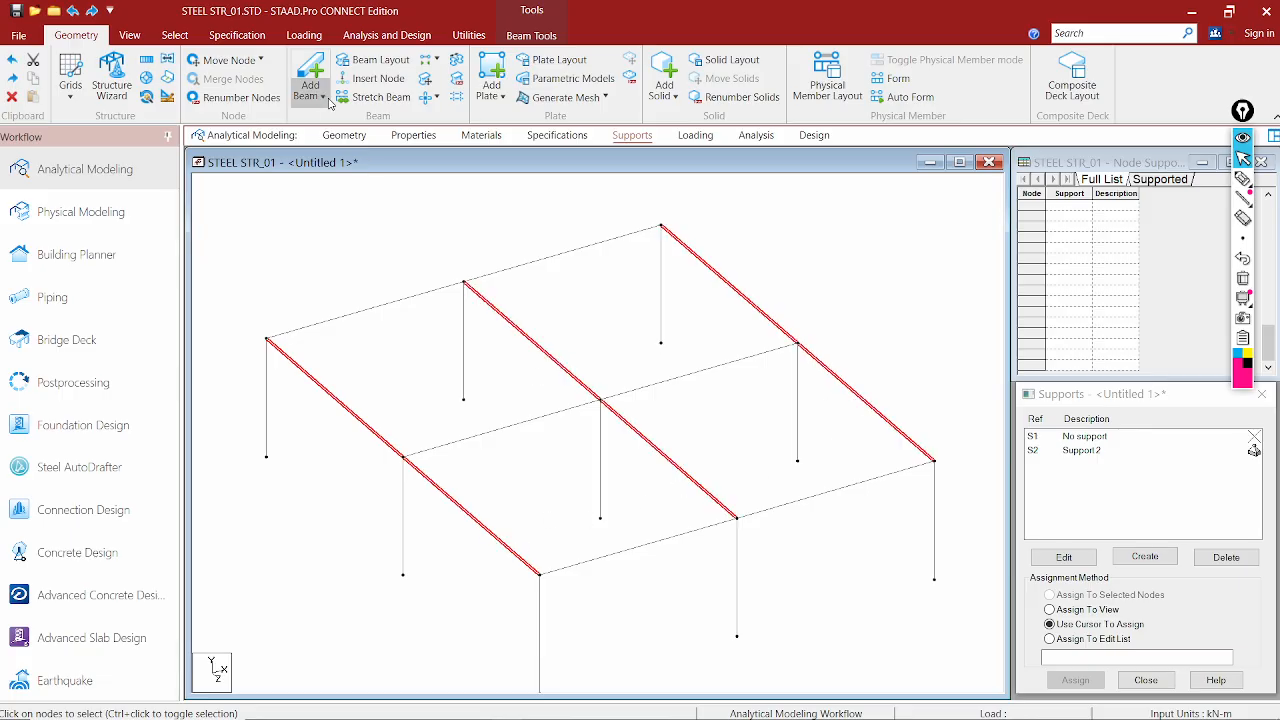
pyautogui.click(378, 78)
pyautogui.click(563, 411)
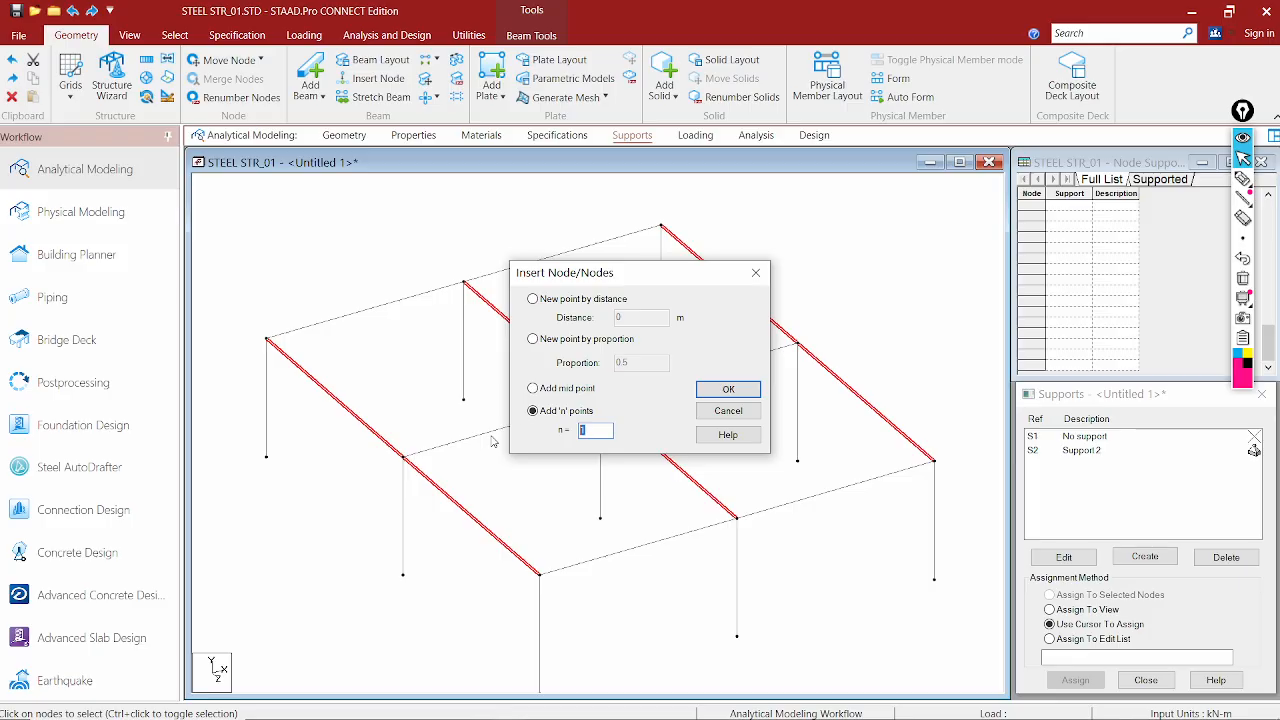
pyautogui.click(728, 389)
pyautogui.doubleClick(338, 404)
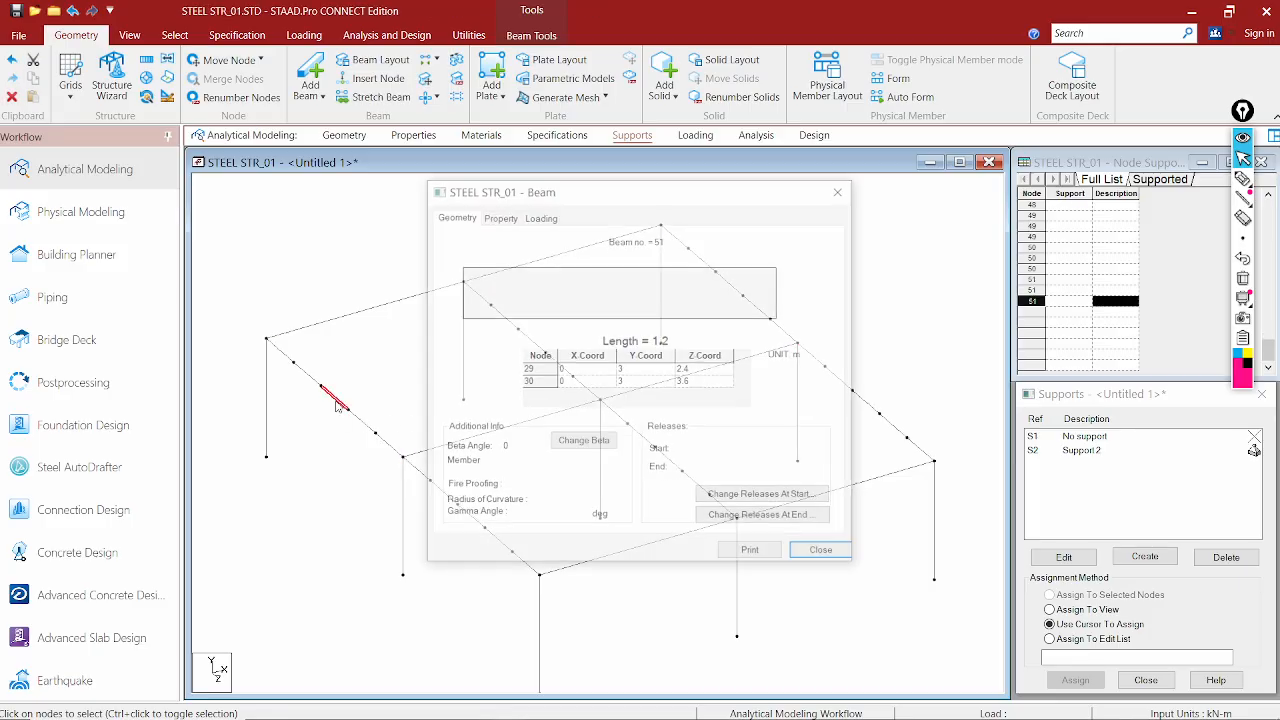
pyautogui.click(843, 190)
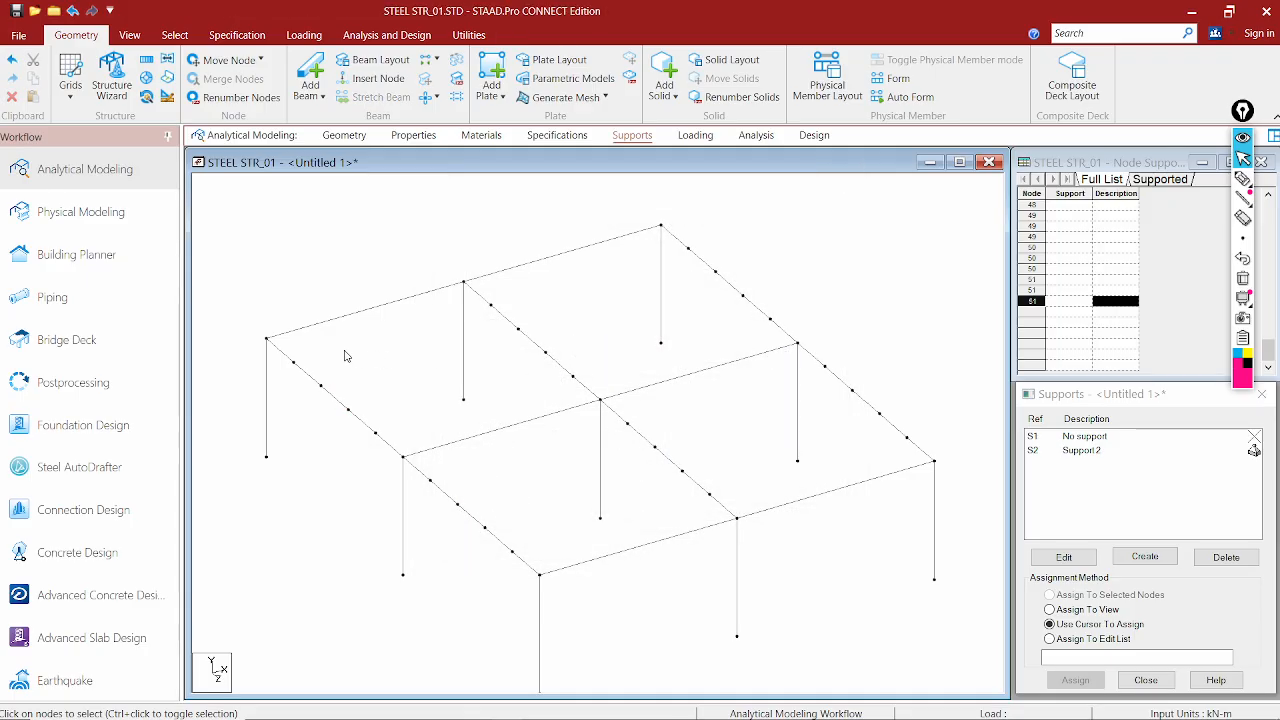
pyautogui.click(338, 319)
pyautogui.keyDown('ctrl'); pyautogui.click(596, 252); pyautogui.keyUp('ctrl')
pyautogui.rightClick(601, 296)
pyautogui.click(628, 256)
pyautogui.rightClick(600, 290)
pyautogui.click(630, 273)
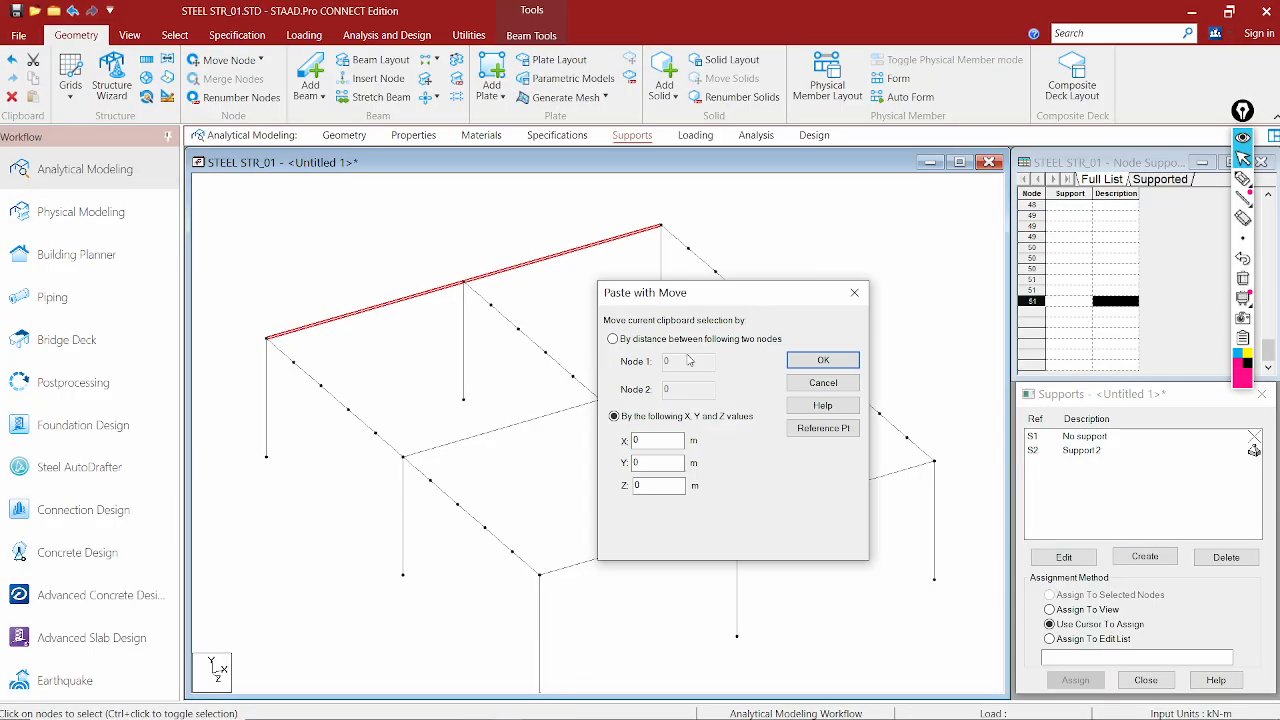
pyautogui.click(838, 428)
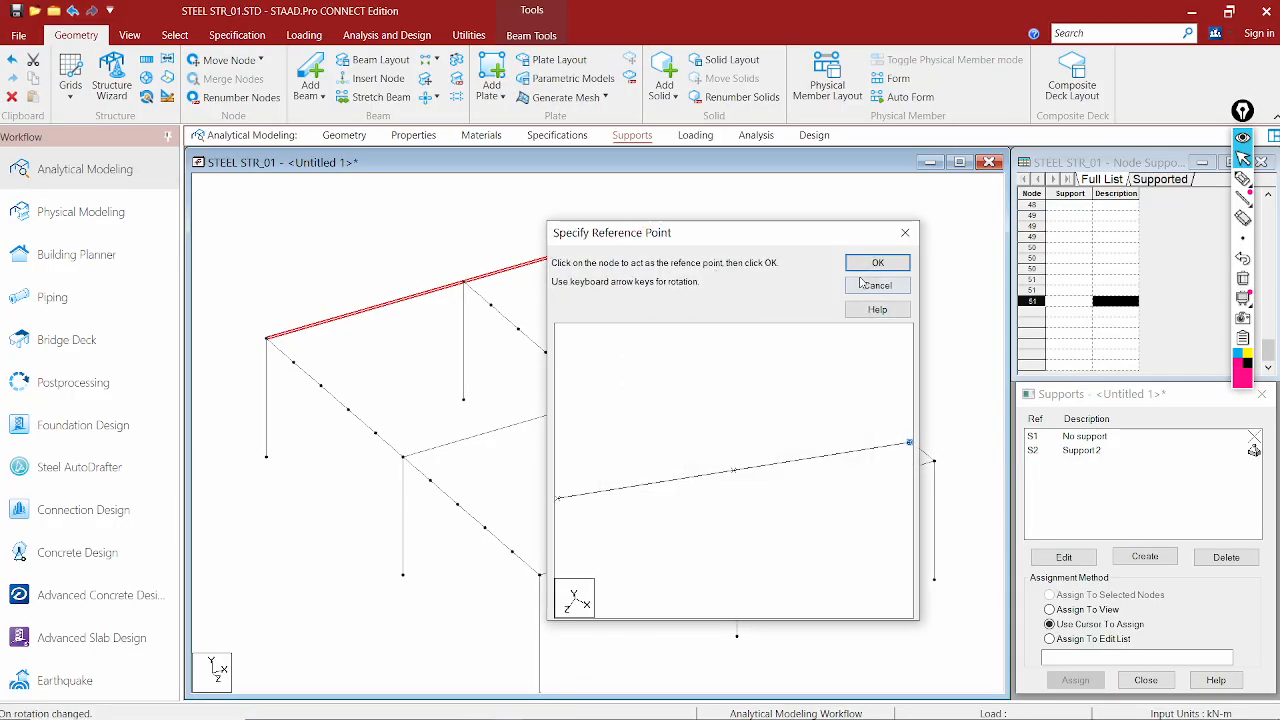
pyautogui.click(875, 265)
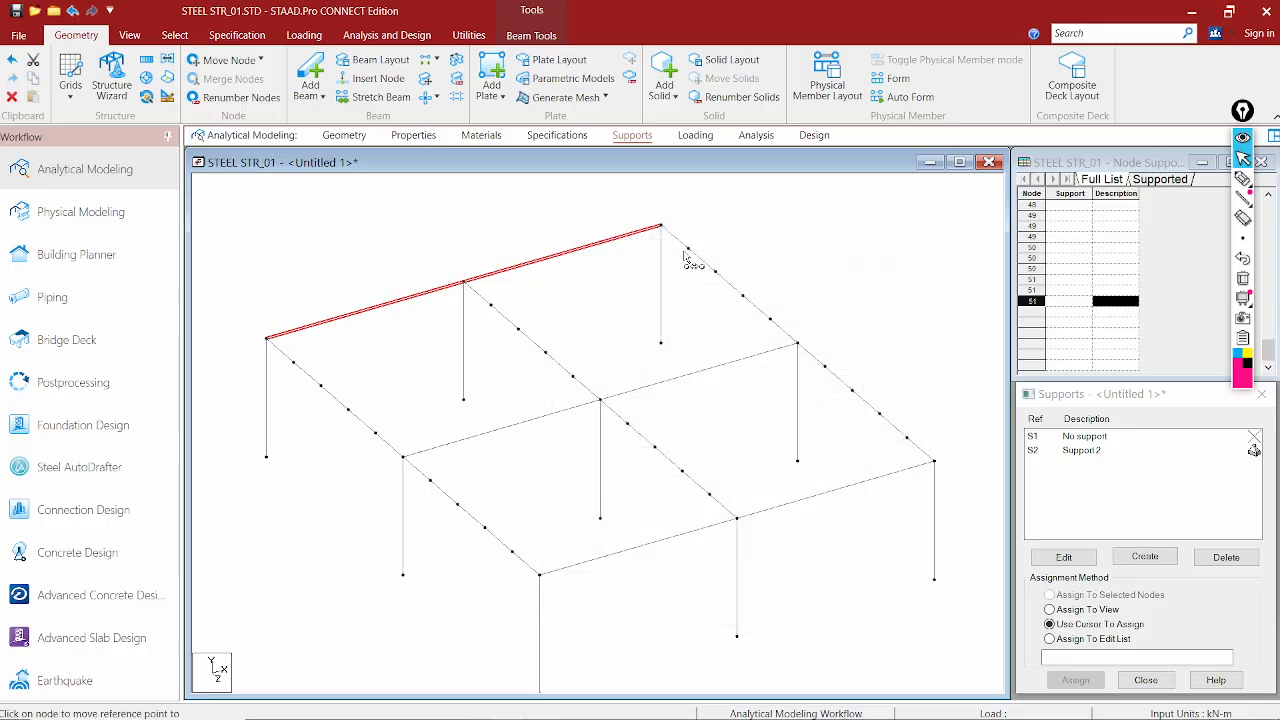
pyautogui.press('F1')
pyautogui.press('Escape')
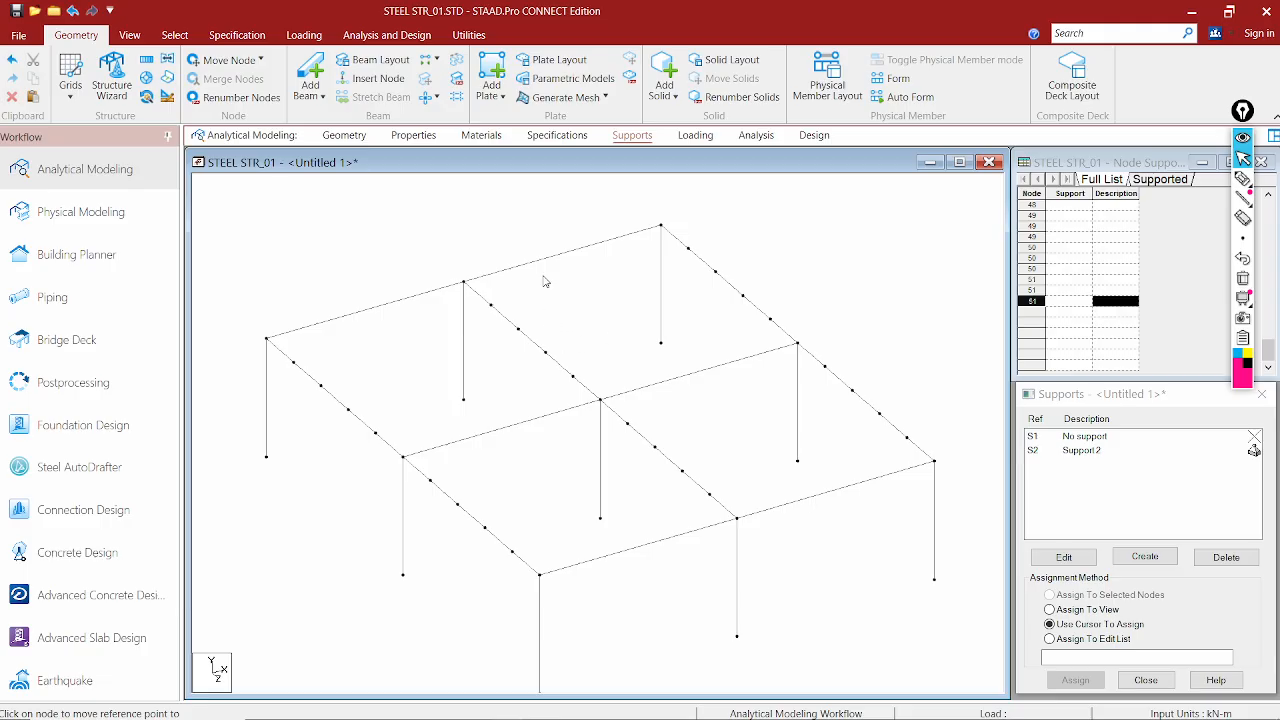
# Repeat the two rear X-direction floor beams along Z in 4 steps at 1.2 m spacing with Translational Repeat
pyautogui.click(548, 265)
pyautogui.keyDown('ctrl'); pyautogui.click(418, 300); pyautogui.keyUp('ctrl')
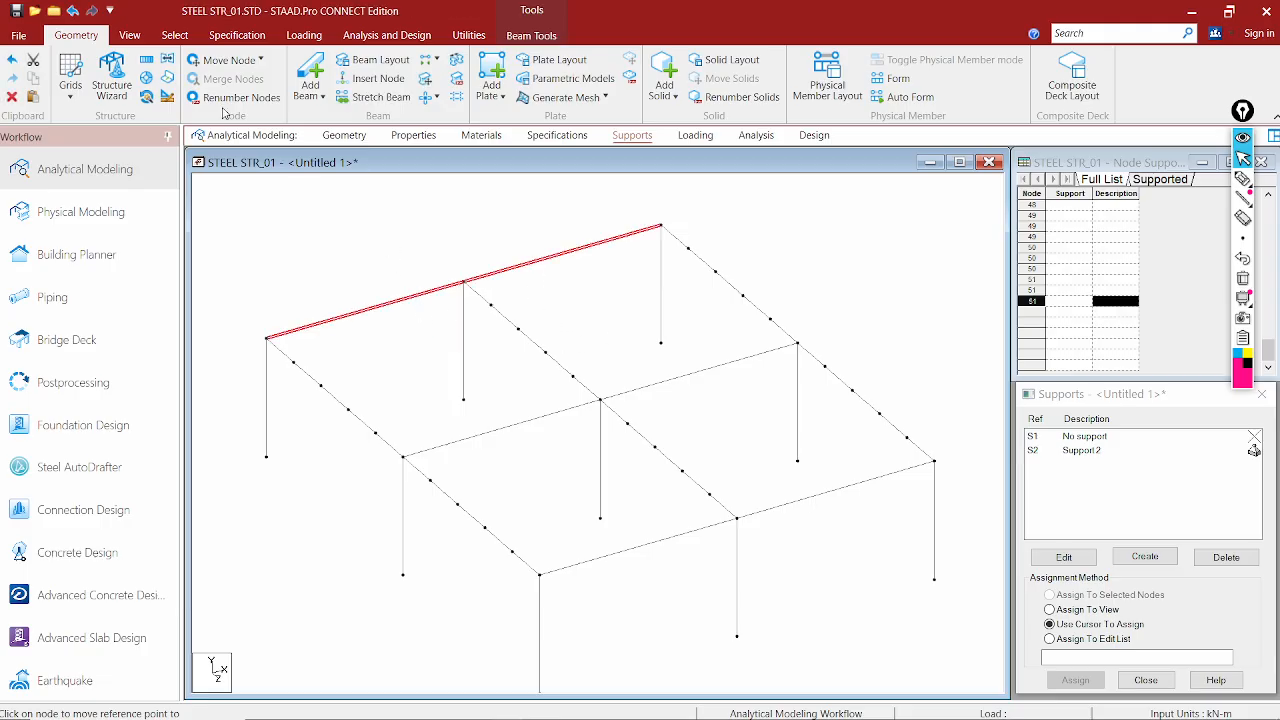
pyautogui.click(146, 60)
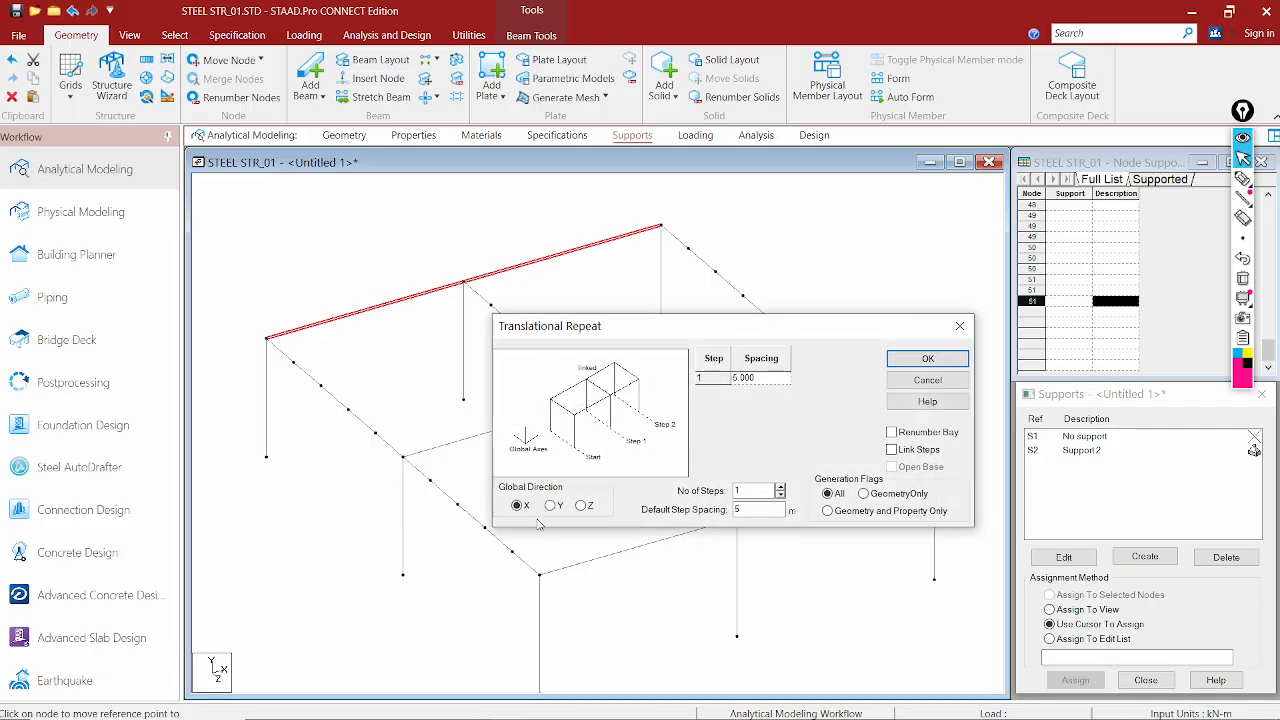
pyautogui.click(586, 506)
pyautogui.moveTo(760, 490); pyautogui.dragTo(700, 491)
pyautogui.write('4')
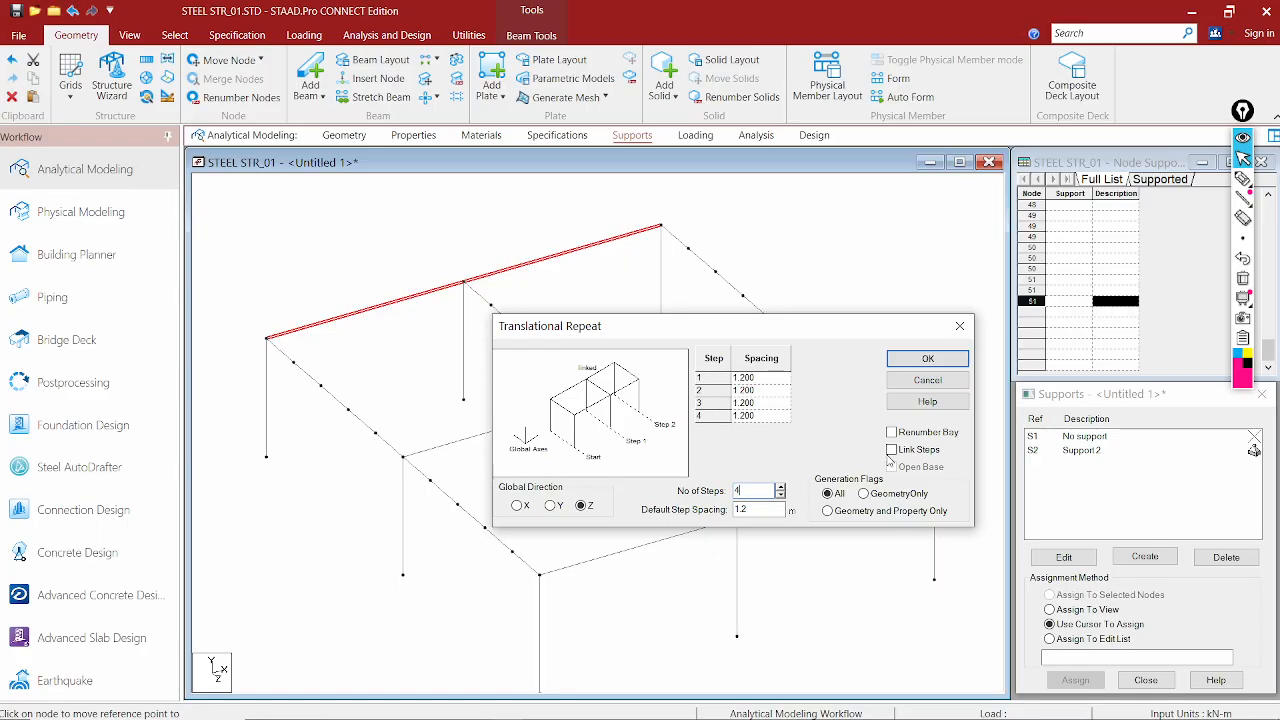
pyautogui.click(927, 358)
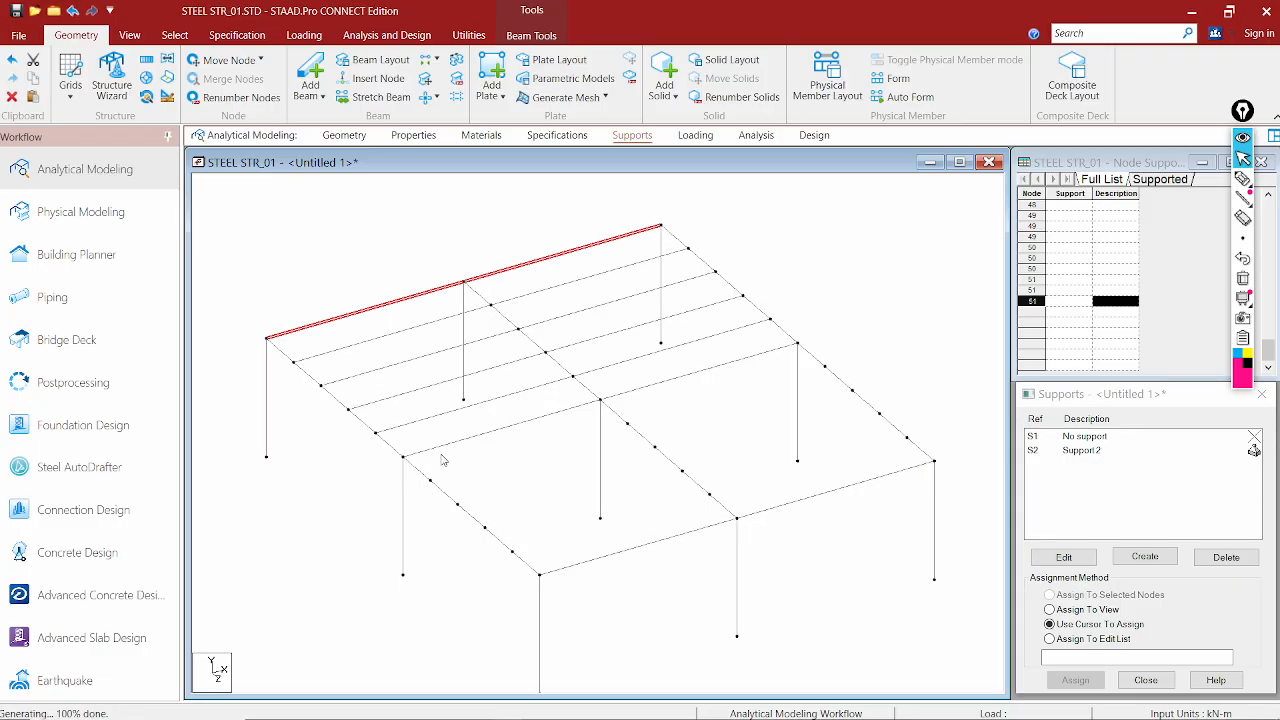
# Repeat the two middle X-direction floor beams along Z in 4 steps at 1.2 m spacing
pyautogui.click(733, 389)
pyautogui.click(712, 369)
pyautogui.keyDown('ctrl'); pyautogui.click(557, 415); pyautogui.keyUp('ctrl')
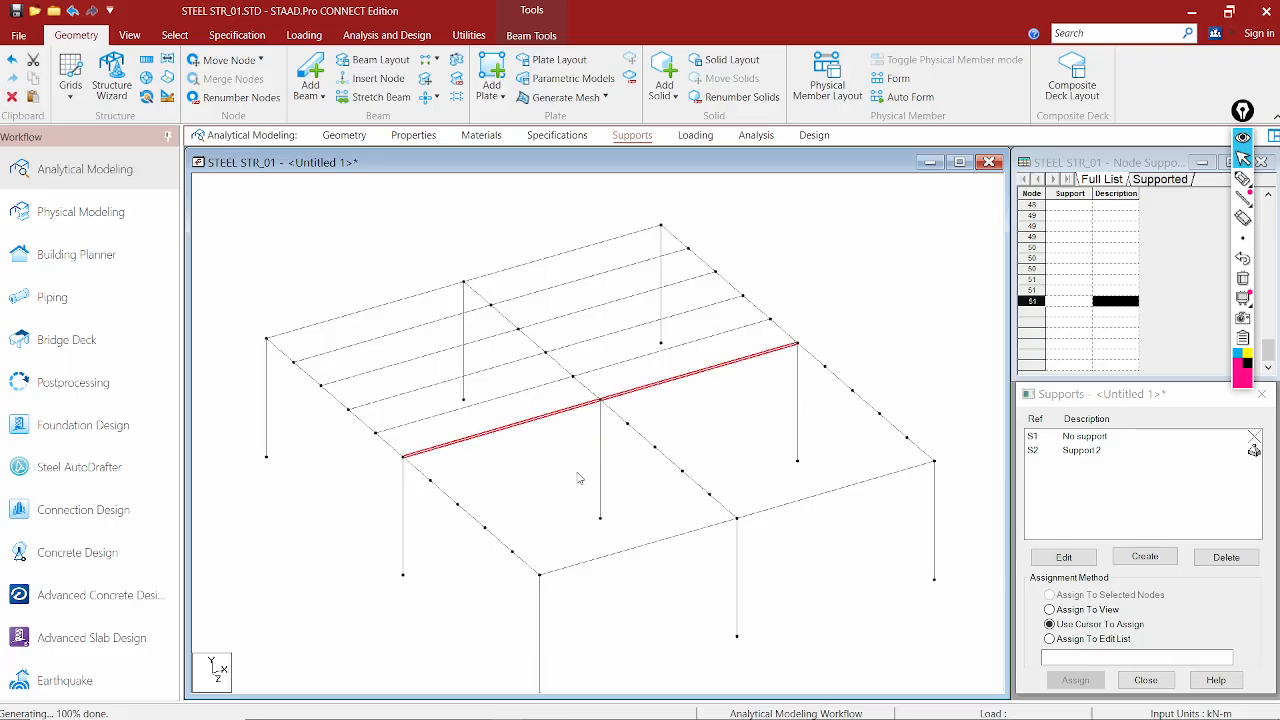
pyautogui.click(146, 60)
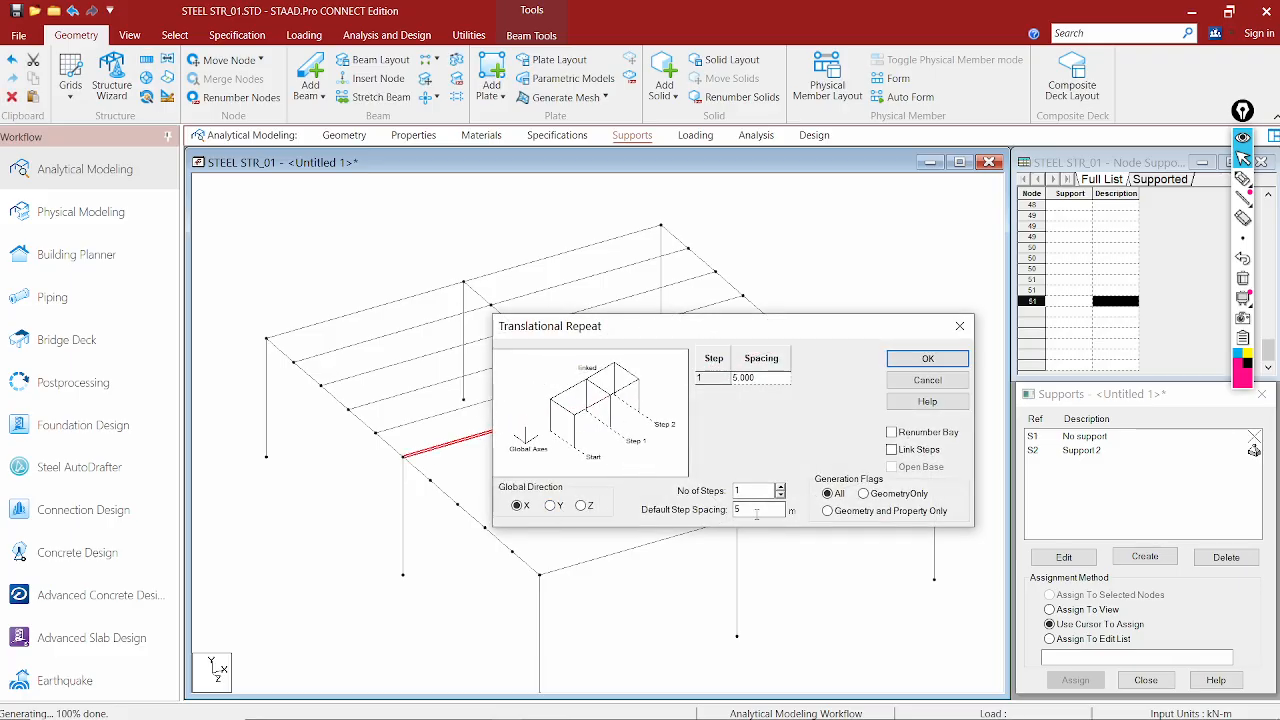
pyautogui.click(581, 505)
pyautogui.write('1')
pyautogui.write('4')
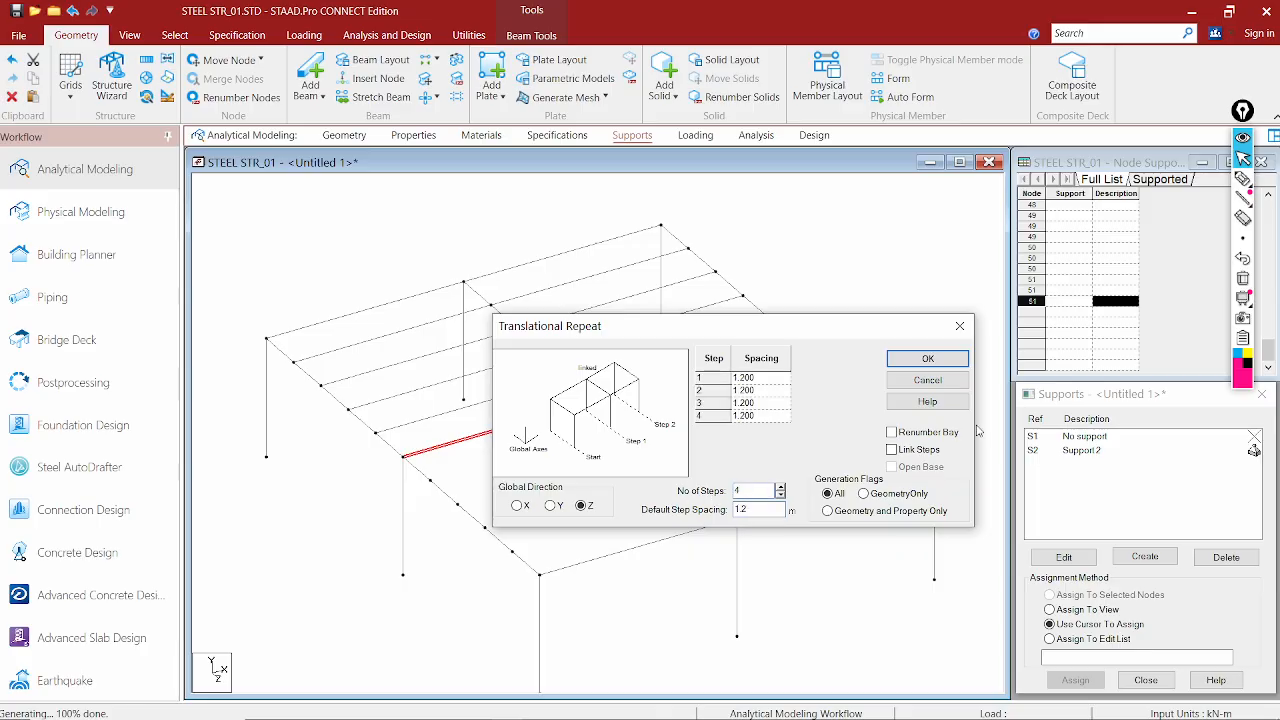
pyautogui.click(928, 358)
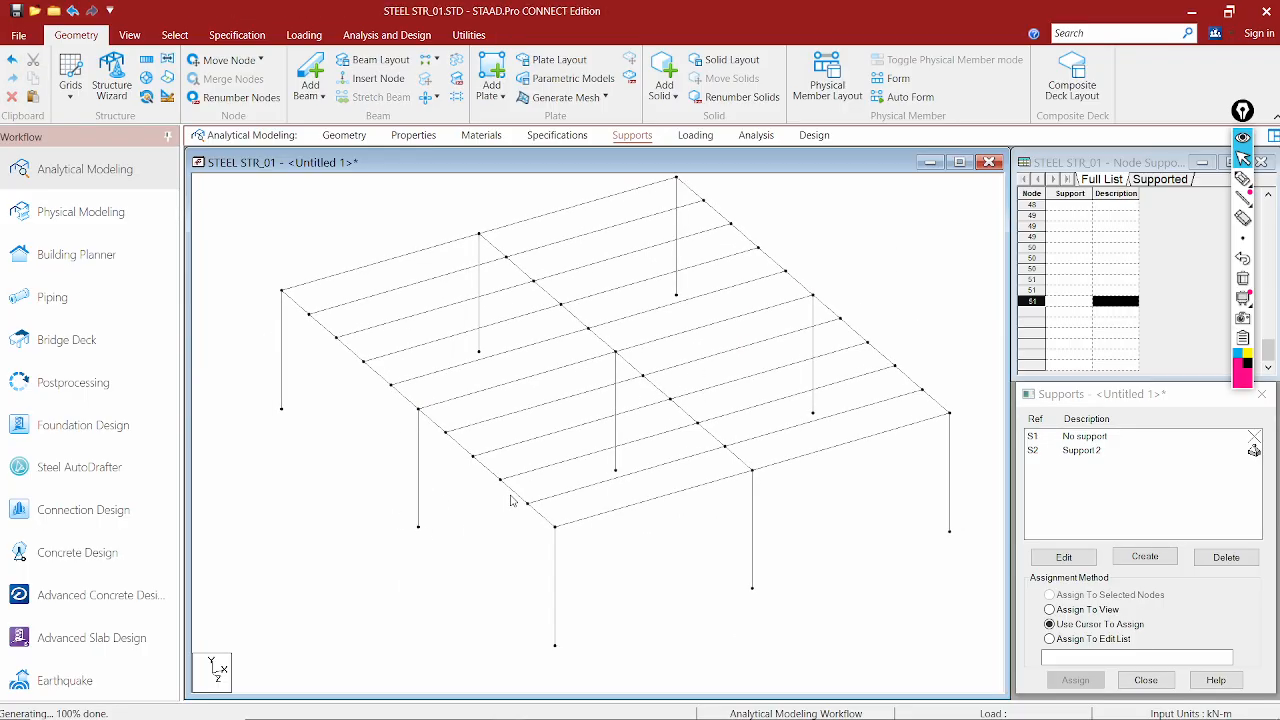
# Check the length of a Z-direction beam segment near the front corner, and review the floor framing
pyautogui.doubleClick(511, 494)
pyautogui.click(842, 188)
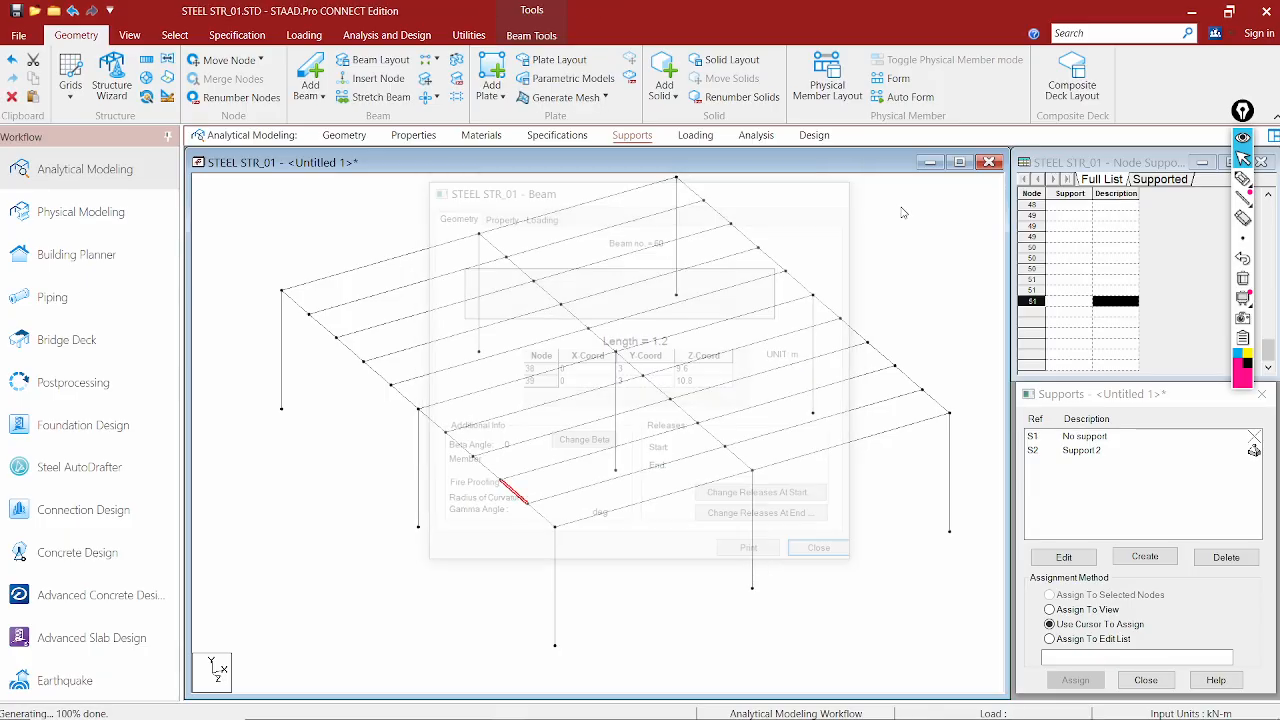
pyautogui.scroll(1, 715, 320)
pyautogui.moveTo(405, 372); pyautogui.dragTo(477, 347, button='middle')
pyautogui.moveTo(708, 220); pyautogui.dragTo(670, 270, button='middle')
pyautogui.scroll(-2, 494, 303)
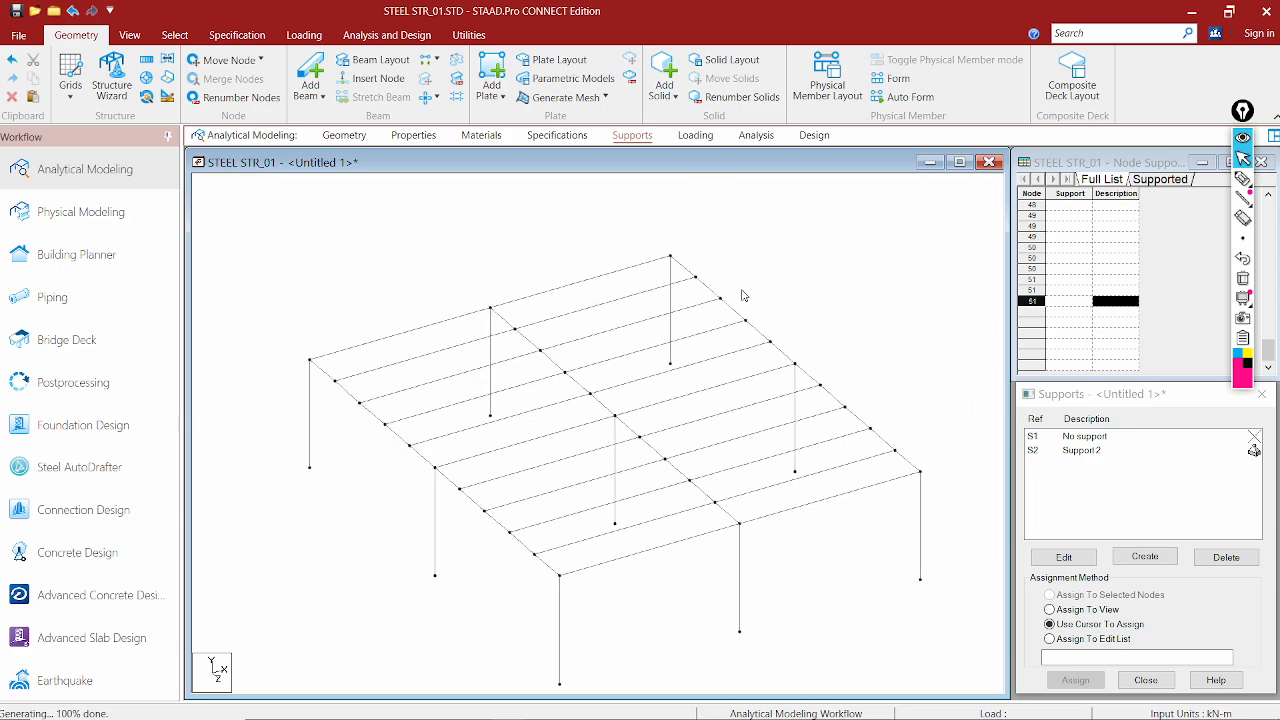
pyautogui.moveTo(550, 459); pyautogui.dragTo(557, 429, button='middle')
pyautogui.scroll(-2, 748, 252)
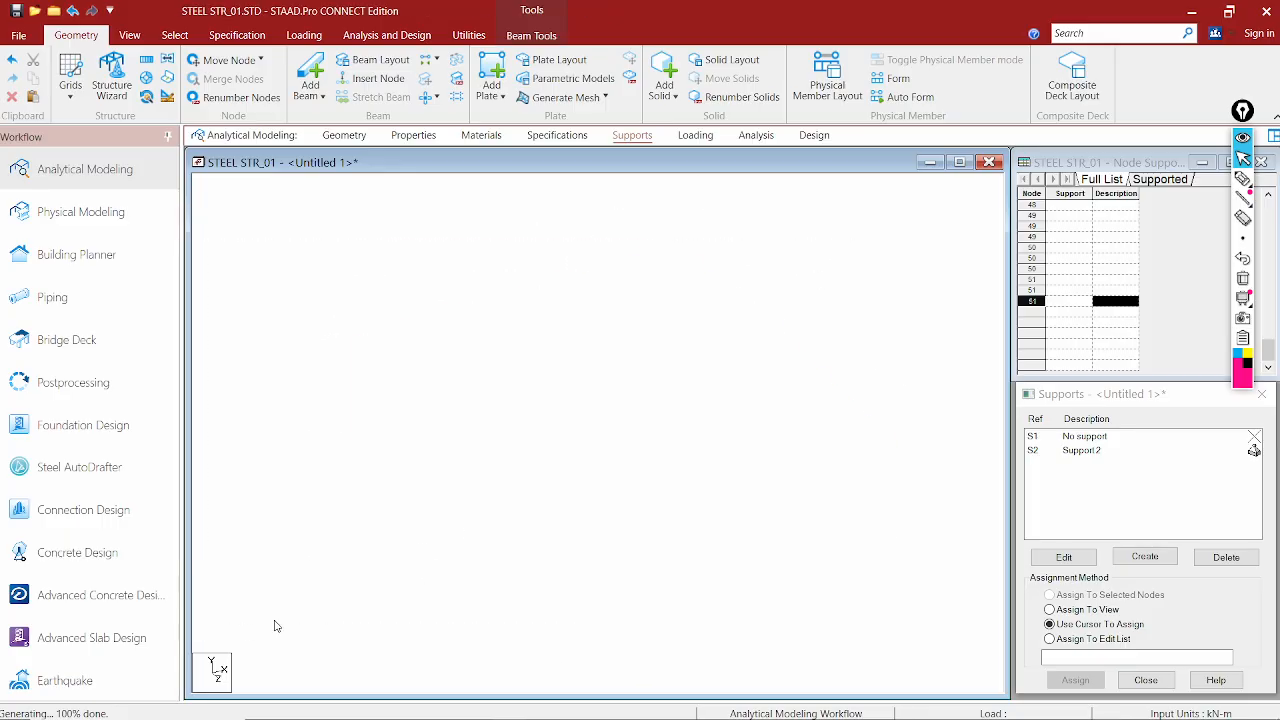
pyautogui.moveTo(717, 266); pyautogui.dragTo(687, 272, button='middle')
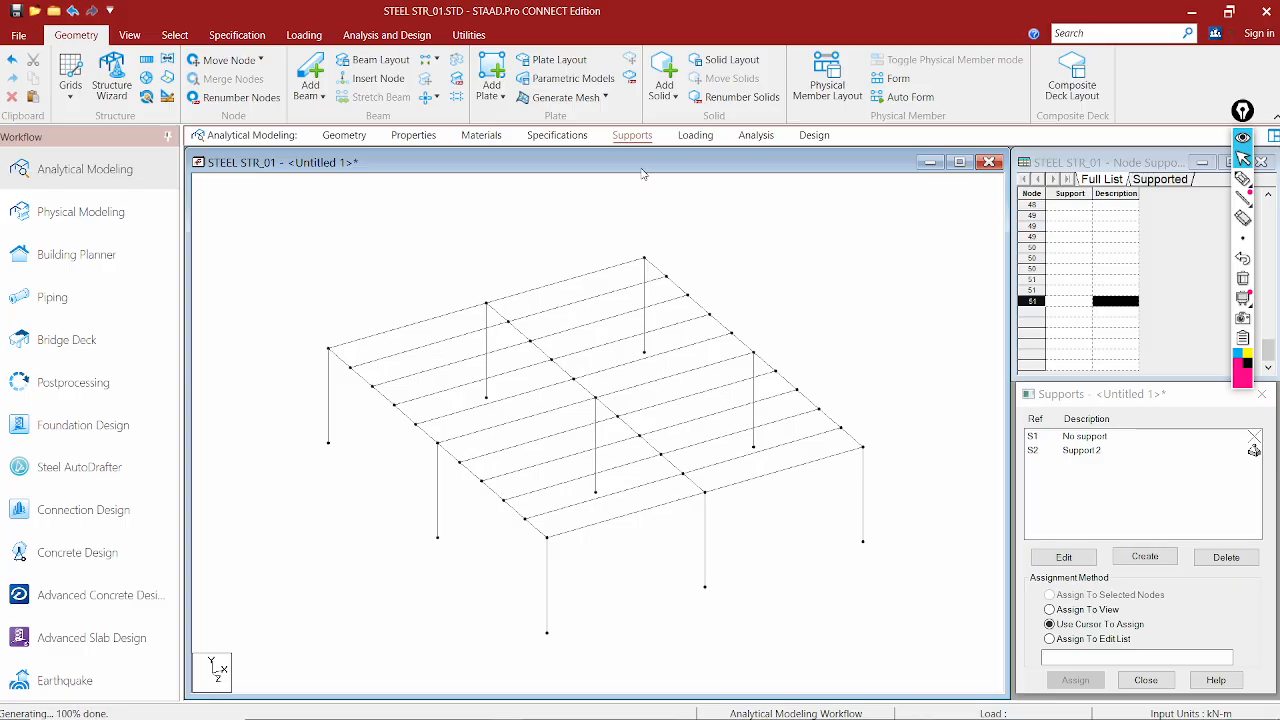
# Display the whole structure in the view and select Support 2 in the list of supports
pyautogui.click(129, 36)
pyautogui.click(209, 78)
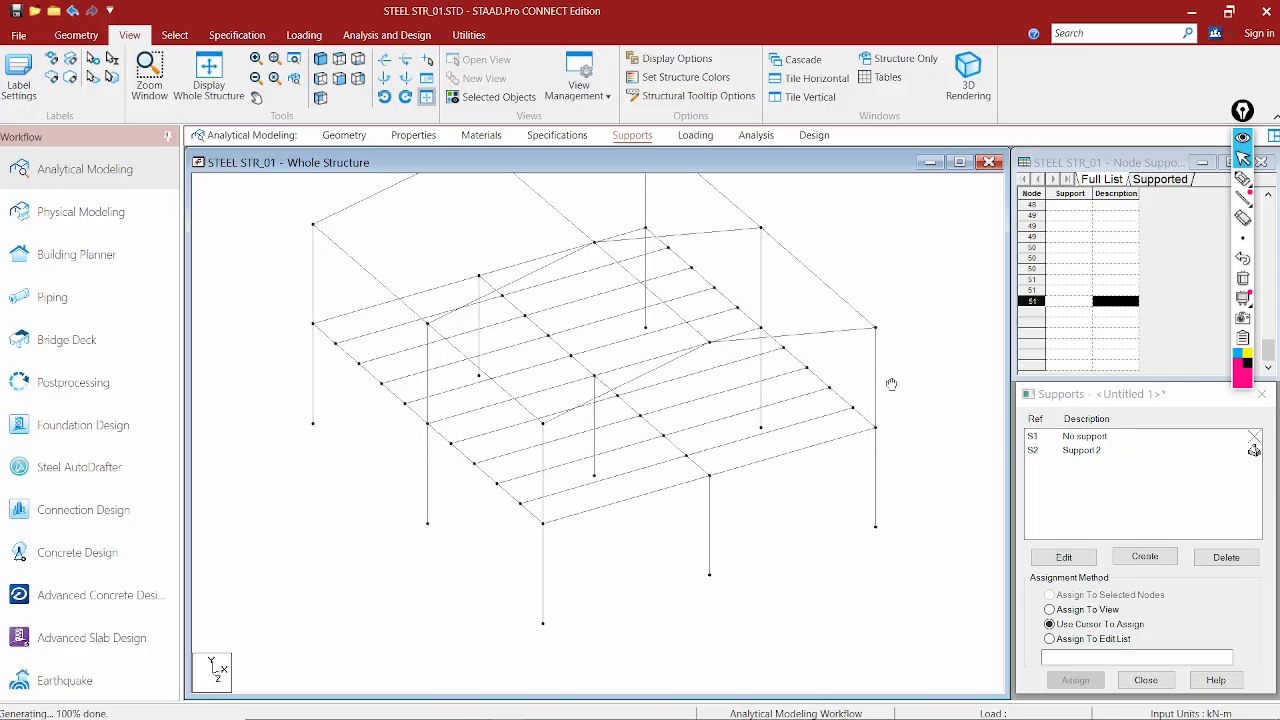
pyautogui.click(1112, 437)
pyautogui.click(1100, 451)
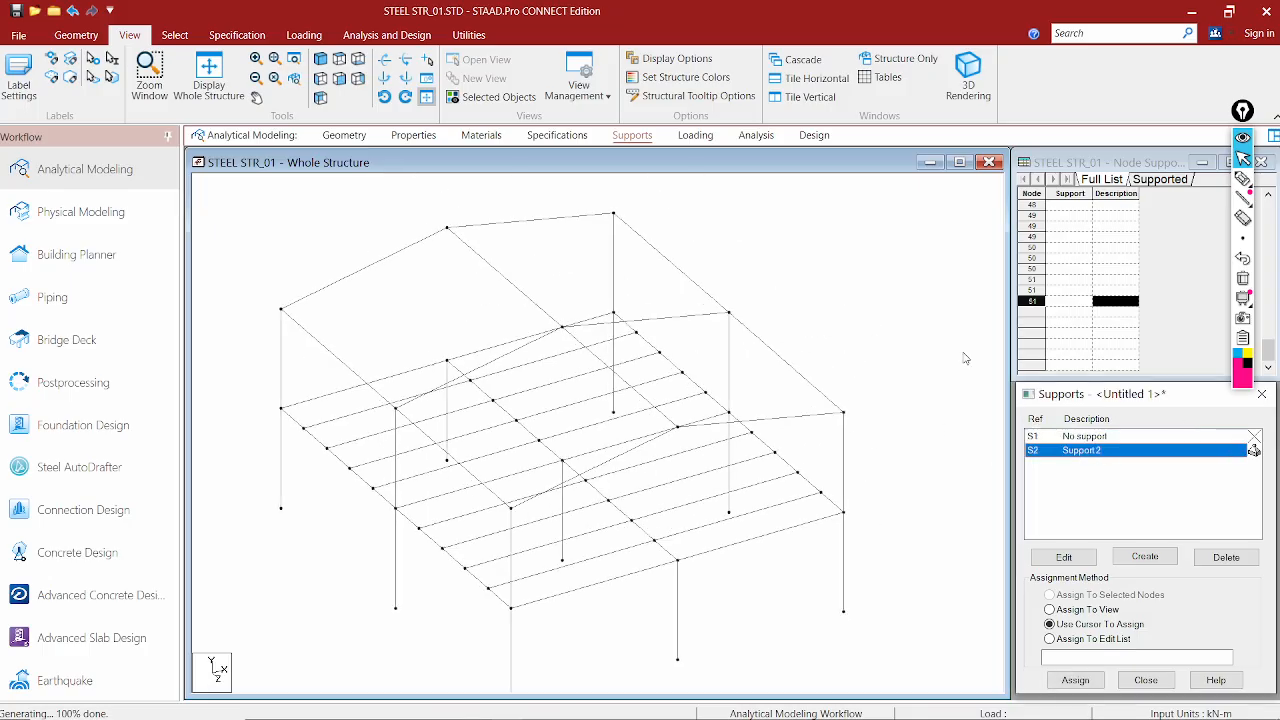
# Go to the geometry tables and select nodes 1 to 21 to locate them in the model
pyautogui.click(554, 137)
pyautogui.click(345, 136)
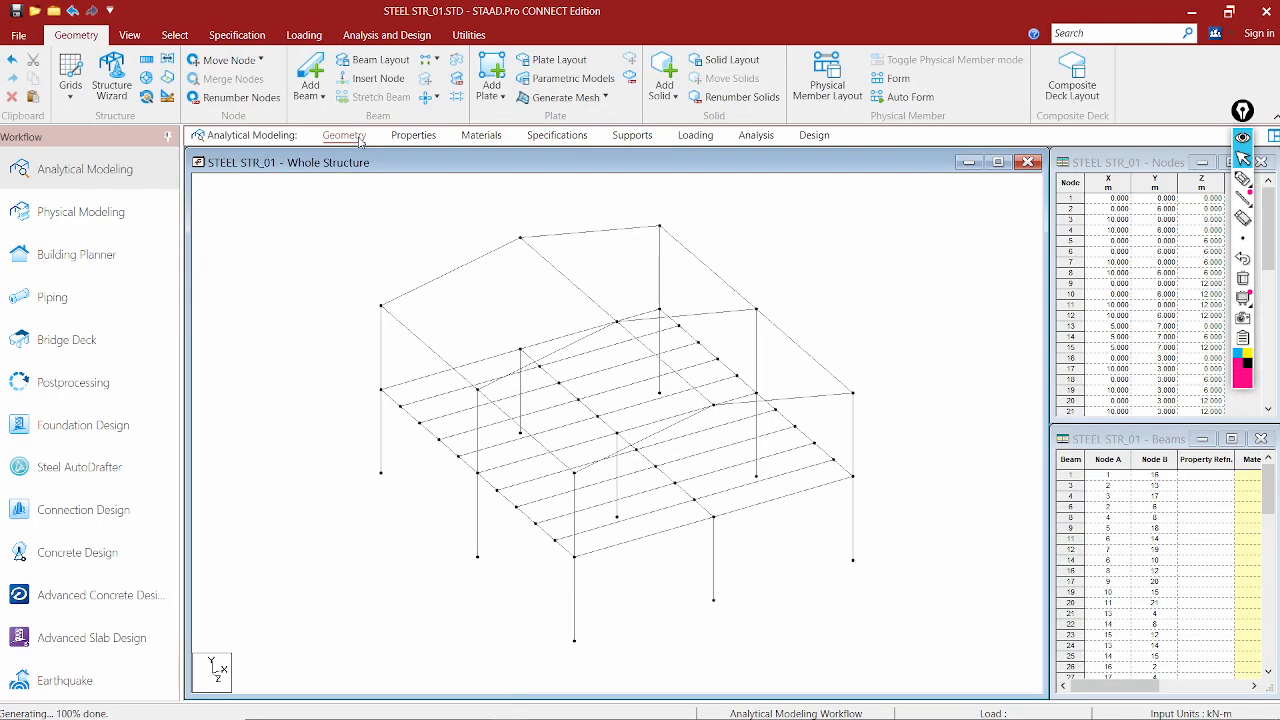
pyautogui.click(1074, 198)
pyautogui.moveTo(1074, 198); pyautogui.dragTo(1108, 414)
pyautogui.click(1098, 500)
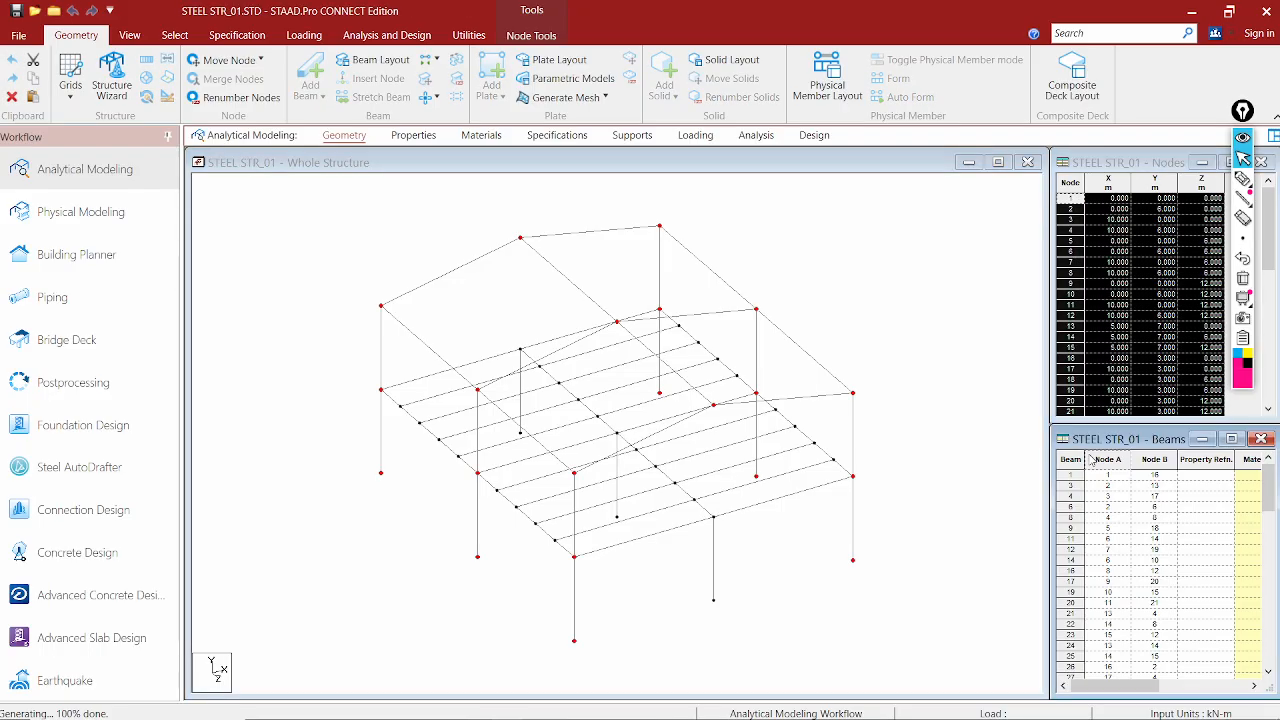
# Select the first several beams one by one in the Beams table to locate them, and clear the selection
pyautogui.click(1069, 485)
pyautogui.click(1069, 459)
pyautogui.click(1066, 493)
pyautogui.click(1069, 475)
pyautogui.click(1069, 496)
pyautogui.click(1072, 507)
pyautogui.click(1074, 518)
pyautogui.click(1076, 528)
pyautogui.click(1082, 539)
pyautogui.click(1069, 528)
pyautogui.click(909, 362)
pyautogui.moveTo(894, 289); pyautogui.dragTo(878, 321, button='middle')
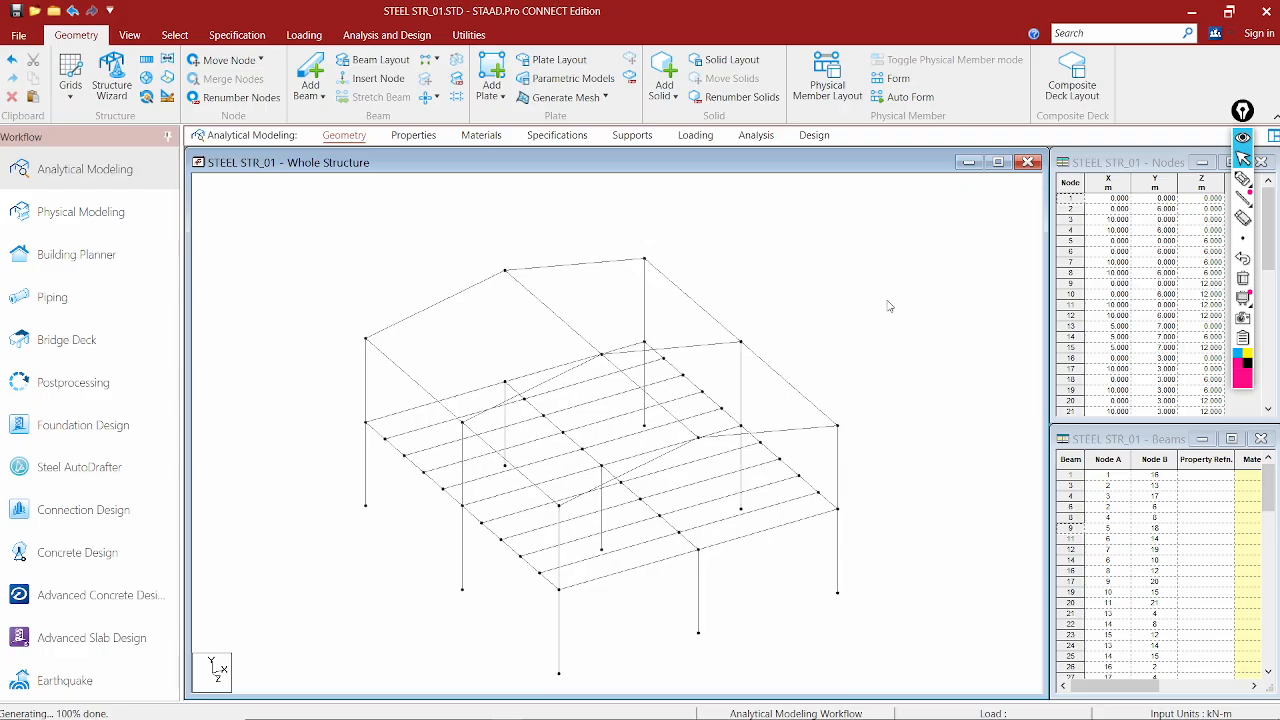
# Open the section database for member properties and look through the American, German and Indian steel catalogues
pyautogui.click(410, 138)
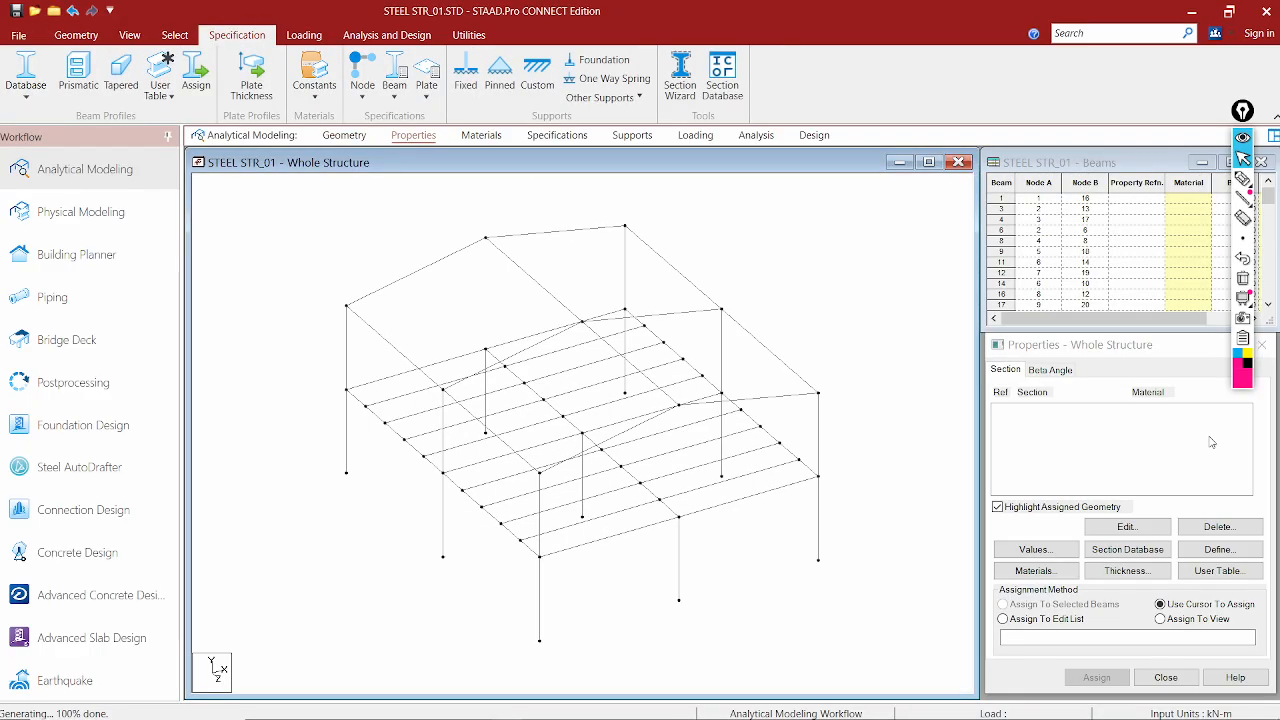
pyautogui.click(1125, 549)
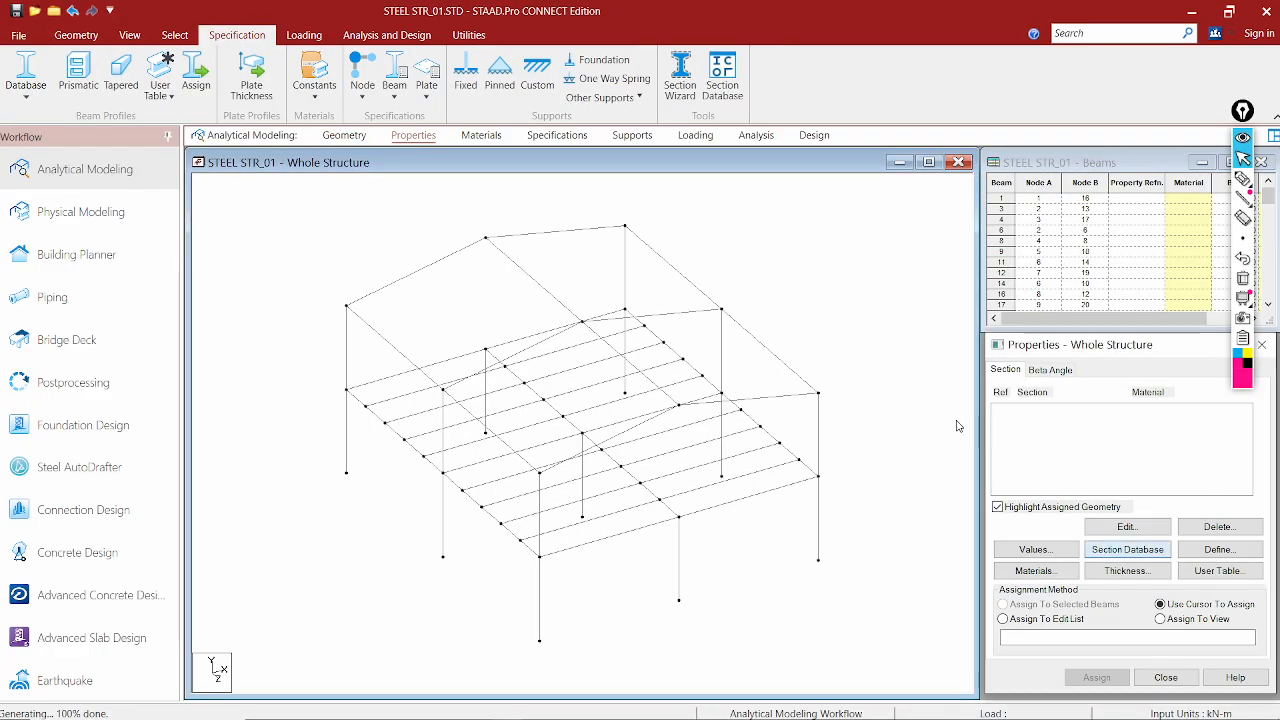
pyautogui.click(1140, 552)
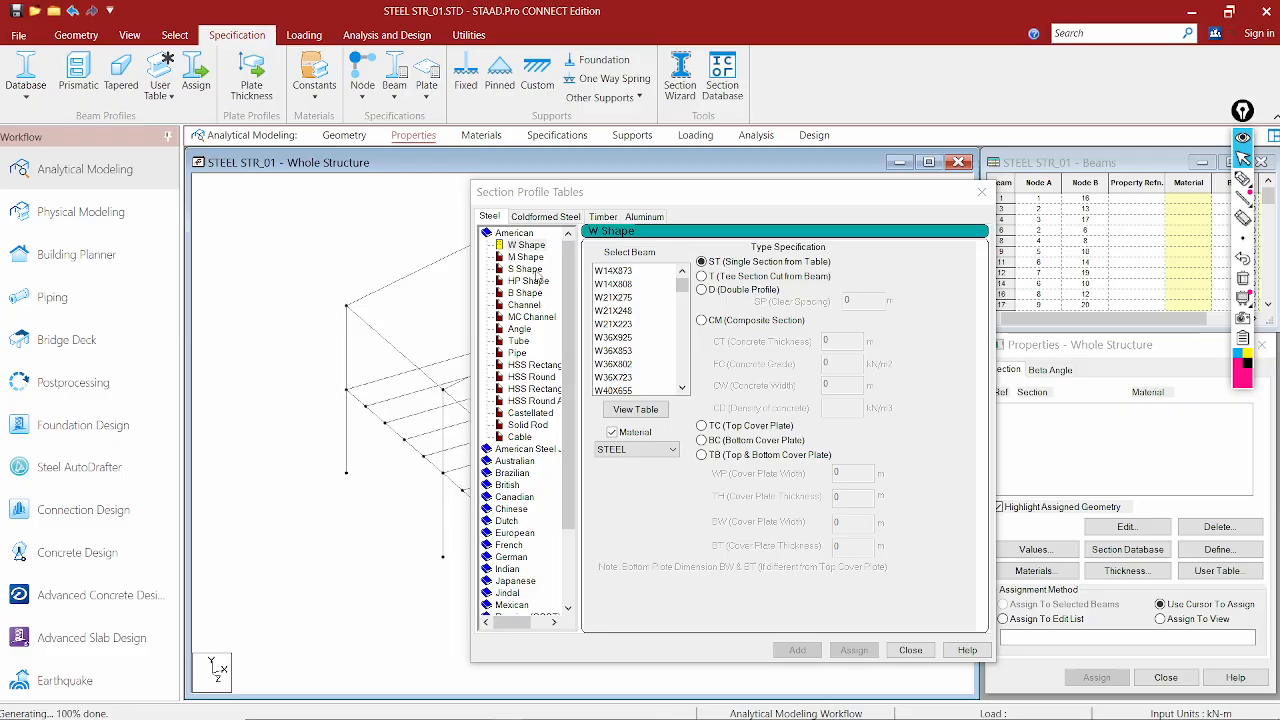
pyautogui.doubleClick(518, 233)
pyautogui.doubleClick(512, 353)
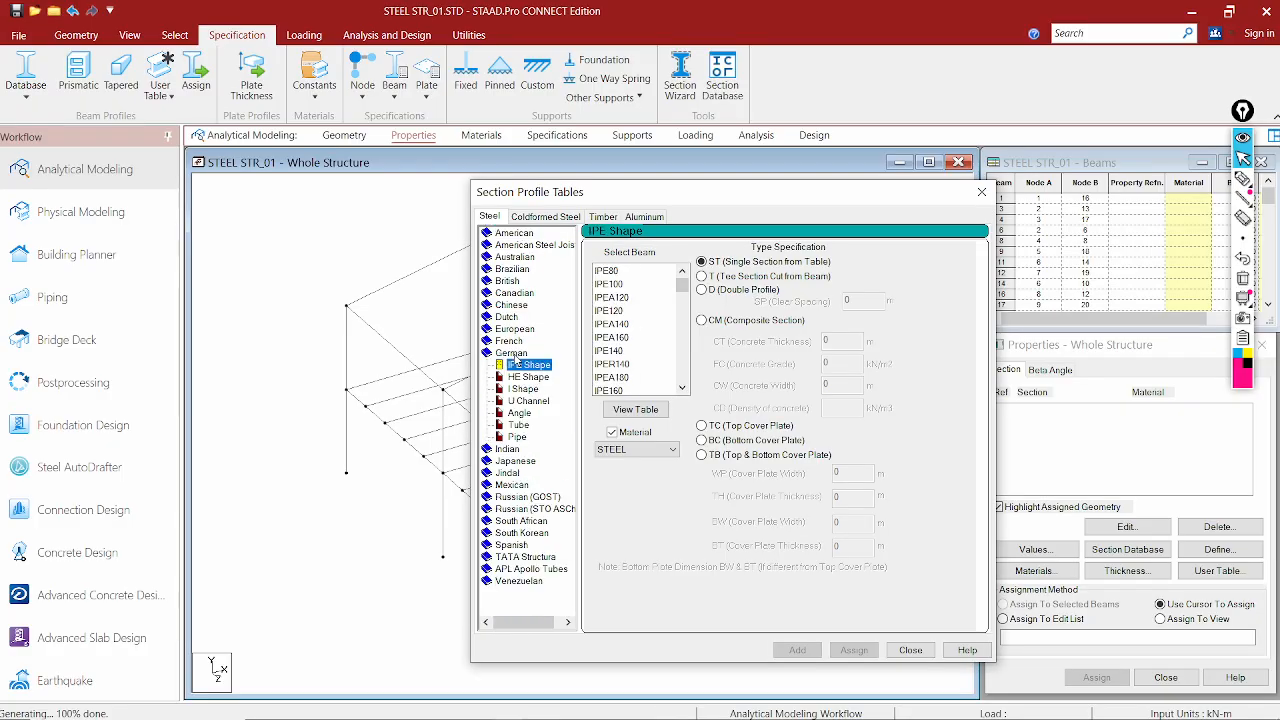
pyautogui.doubleClick(512, 354)
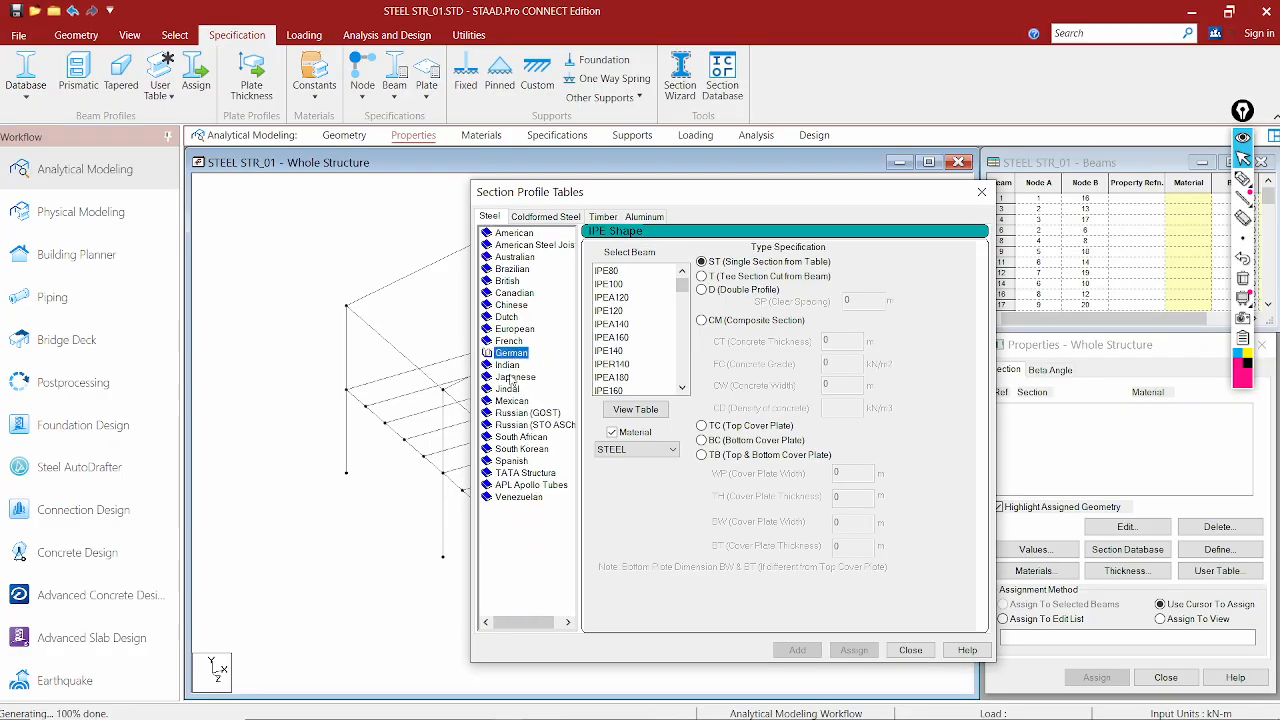
pyautogui.doubleClick(508, 365)
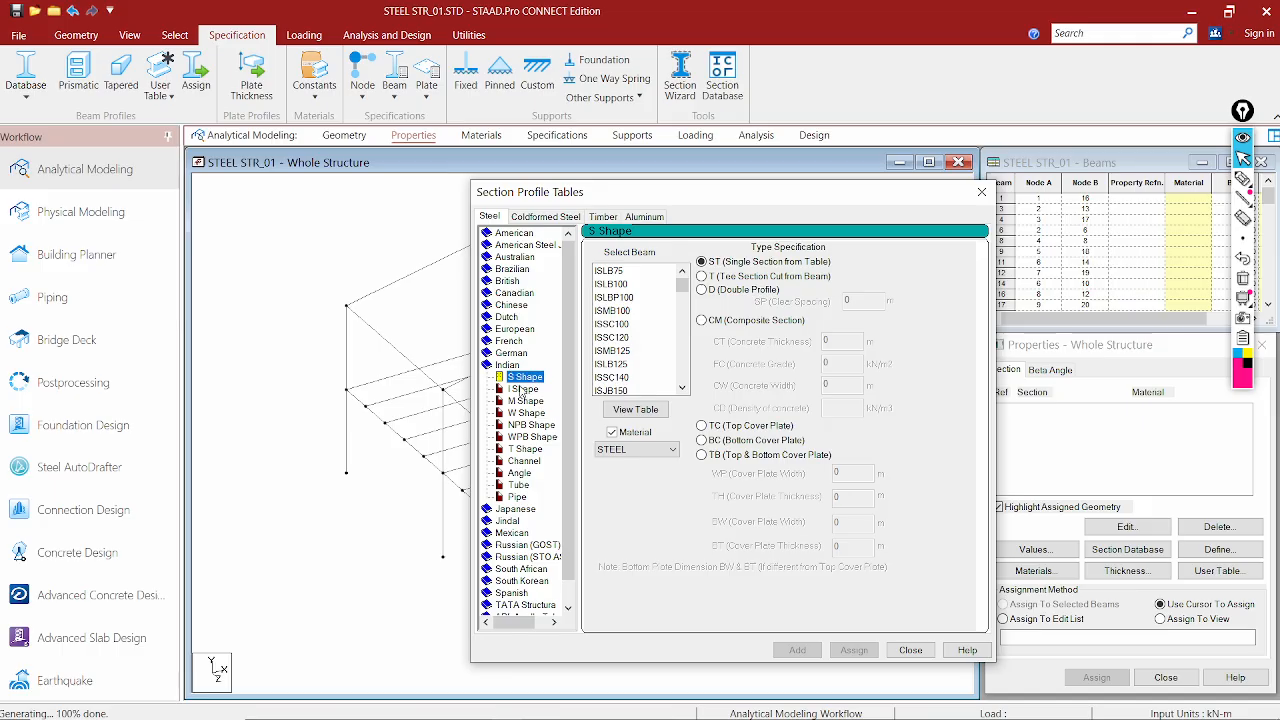
# Browse the Indian steel shape families, from S and I shapes through NPB, WPB, T, channel, angle, tube and pipe
pyautogui.click(519, 389)
pyautogui.click(520, 413)
pyautogui.click(522, 425)
pyautogui.click(522, 437)
pyautogui.click(520, 449)
pyautogui.click(519, 461)
pyautogui.click(518, 473)
pyautogui.click(517, 485)
pyautogui.click(517, 497)
pyautogui.click(517, 389)
pyautogui.click(517, 377)
pyautogui.doubleClick(509, 366)
pyautogui.doubleClick(509, 366)
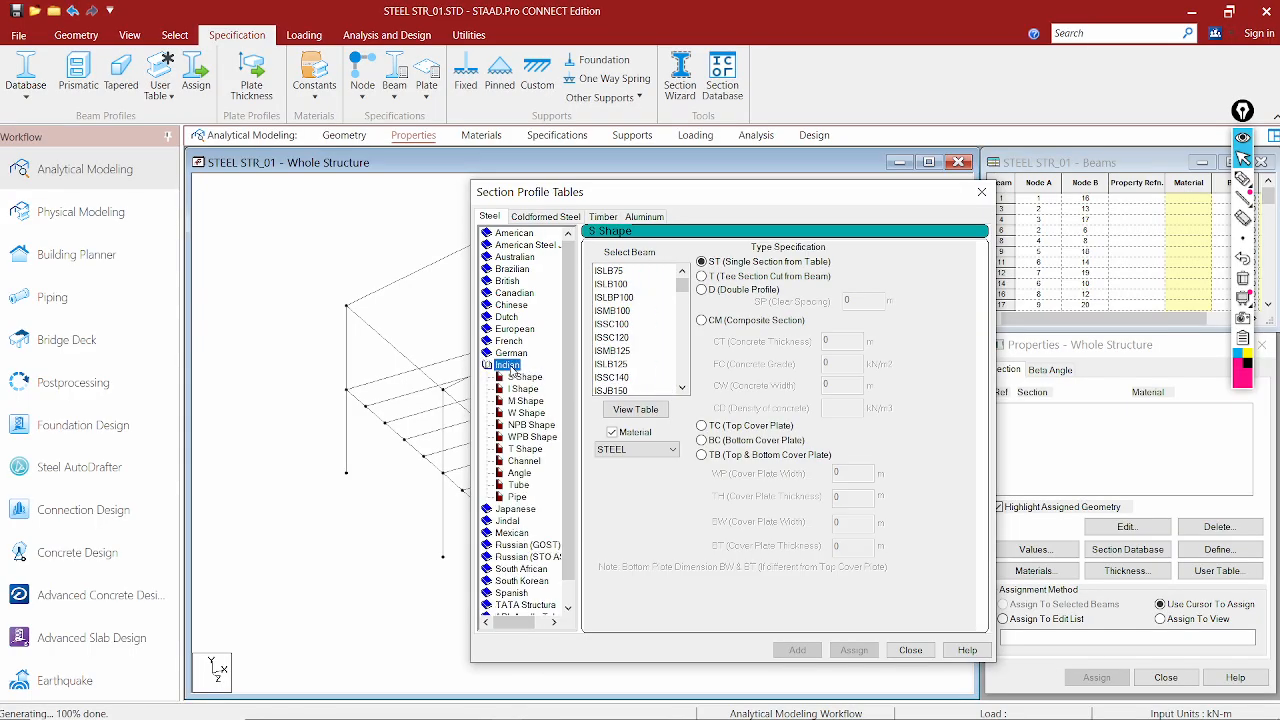
# Examine the Indian WPB, NPB, S and Angle section lists, picking NPB200X100X18.43 and ISA30x20x3 as examples
pyautogui.click(530, 437)
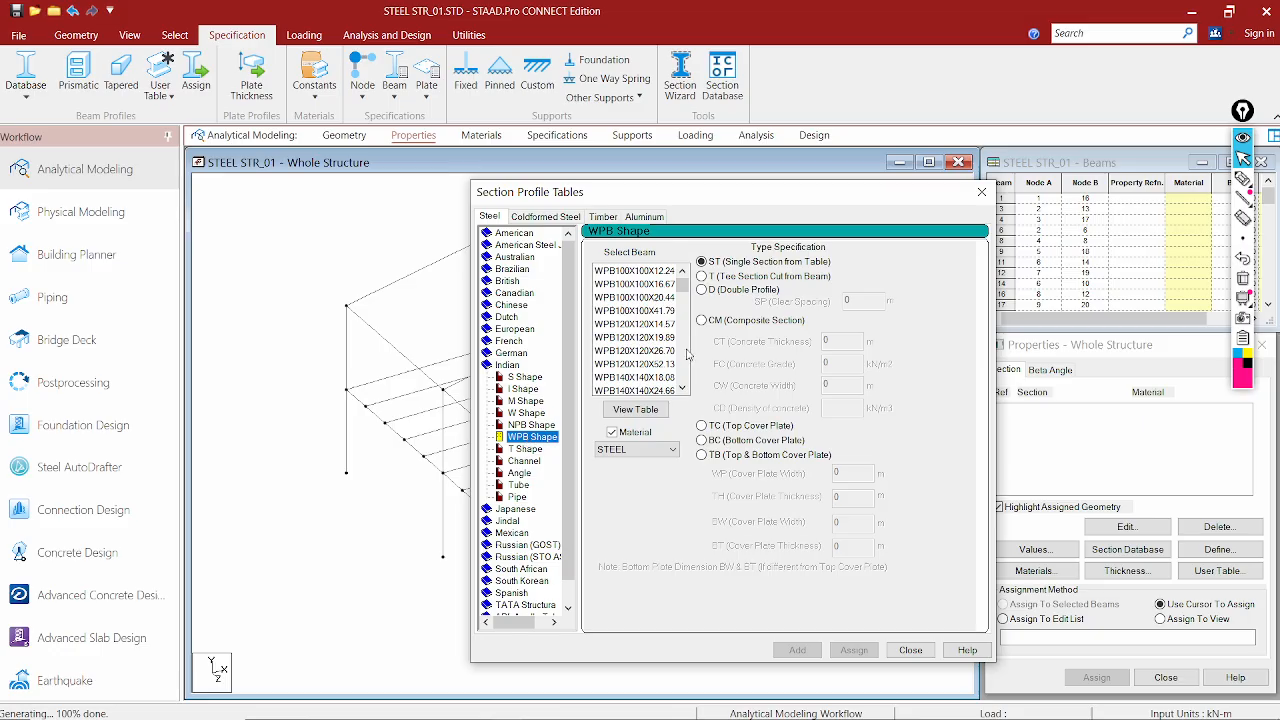
pyautogui.click(527, 426)
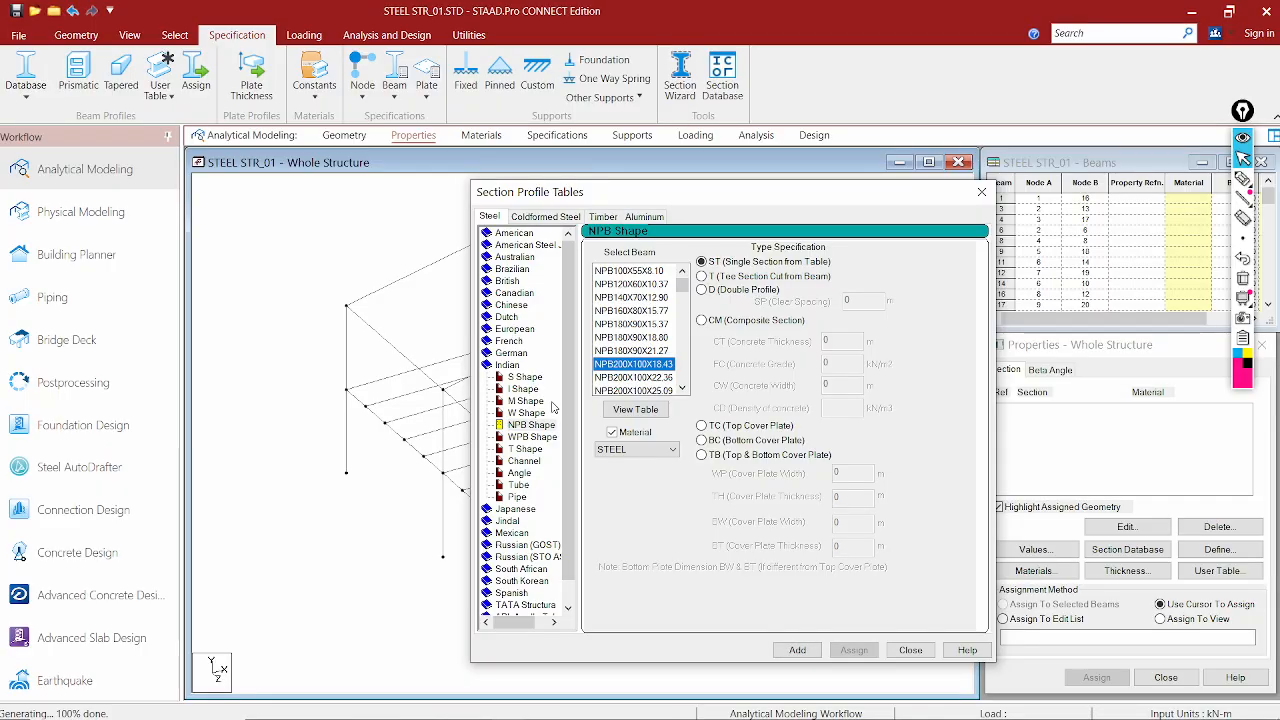
pyautogui.click(518, 413)
pyautogui.click(522, 389)
pyautogui.press('Up')
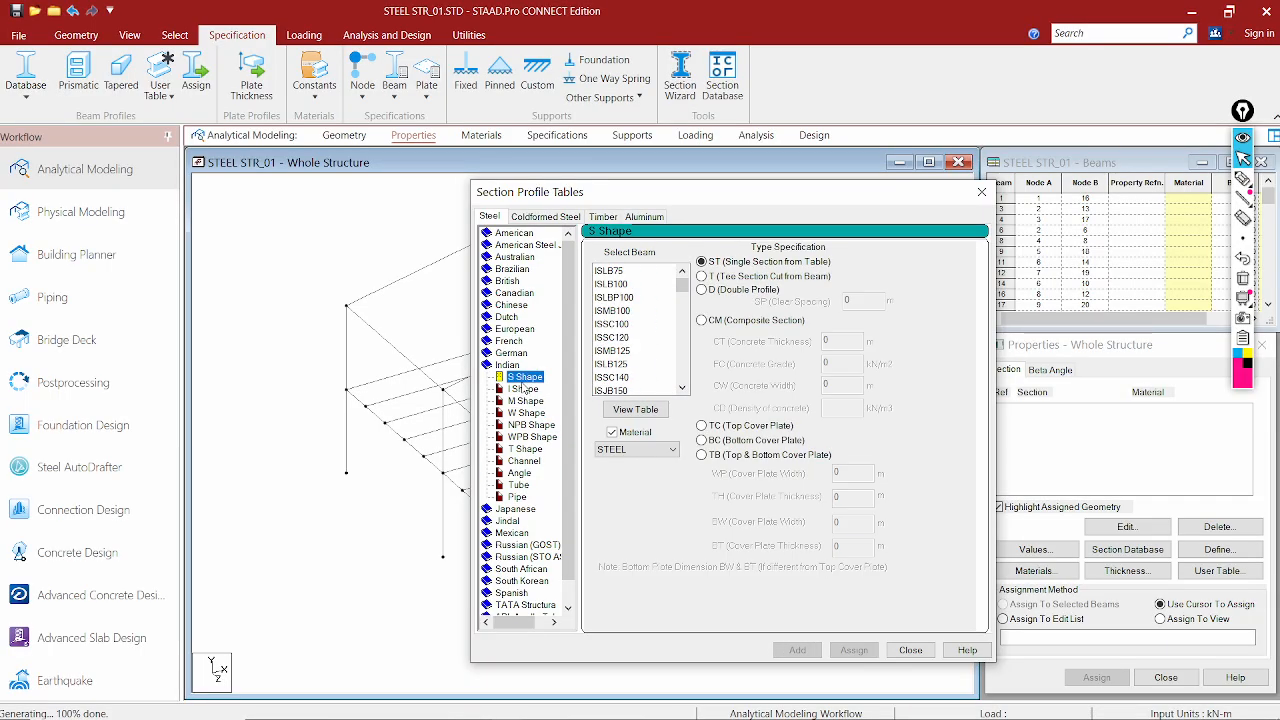
pyautogui.click(522, 475)
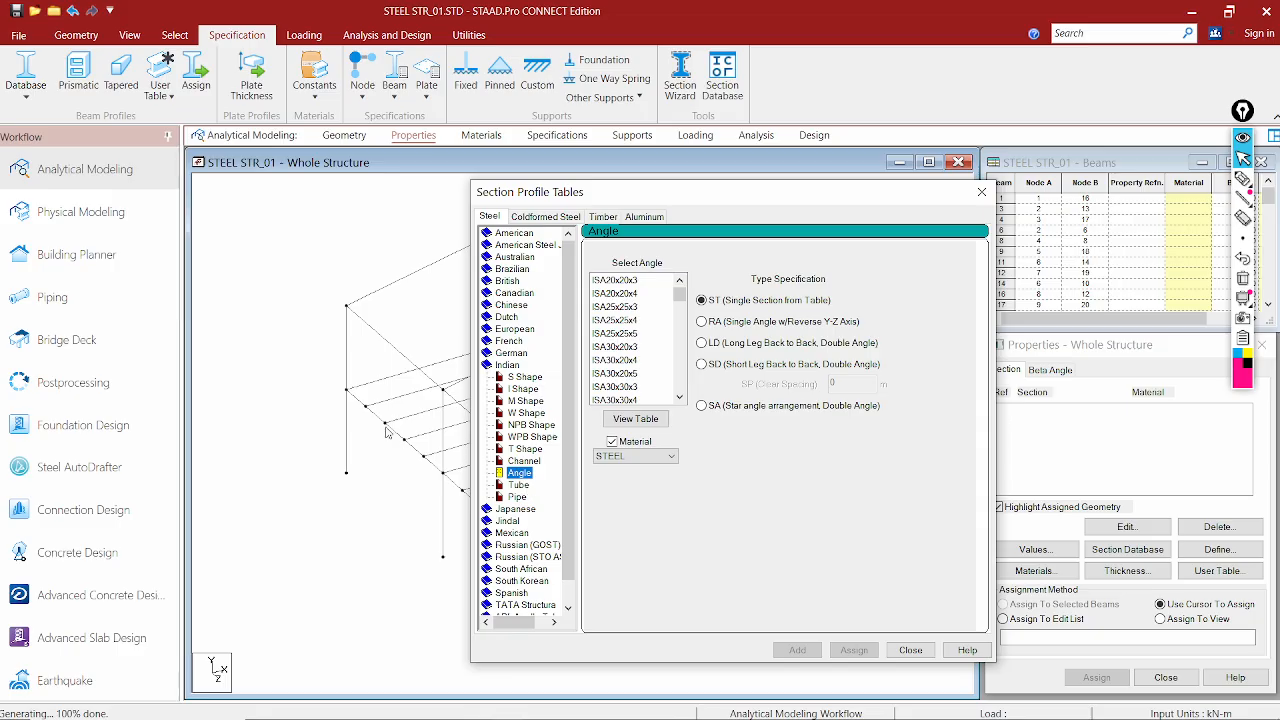
pyautogui.click(645, 352)
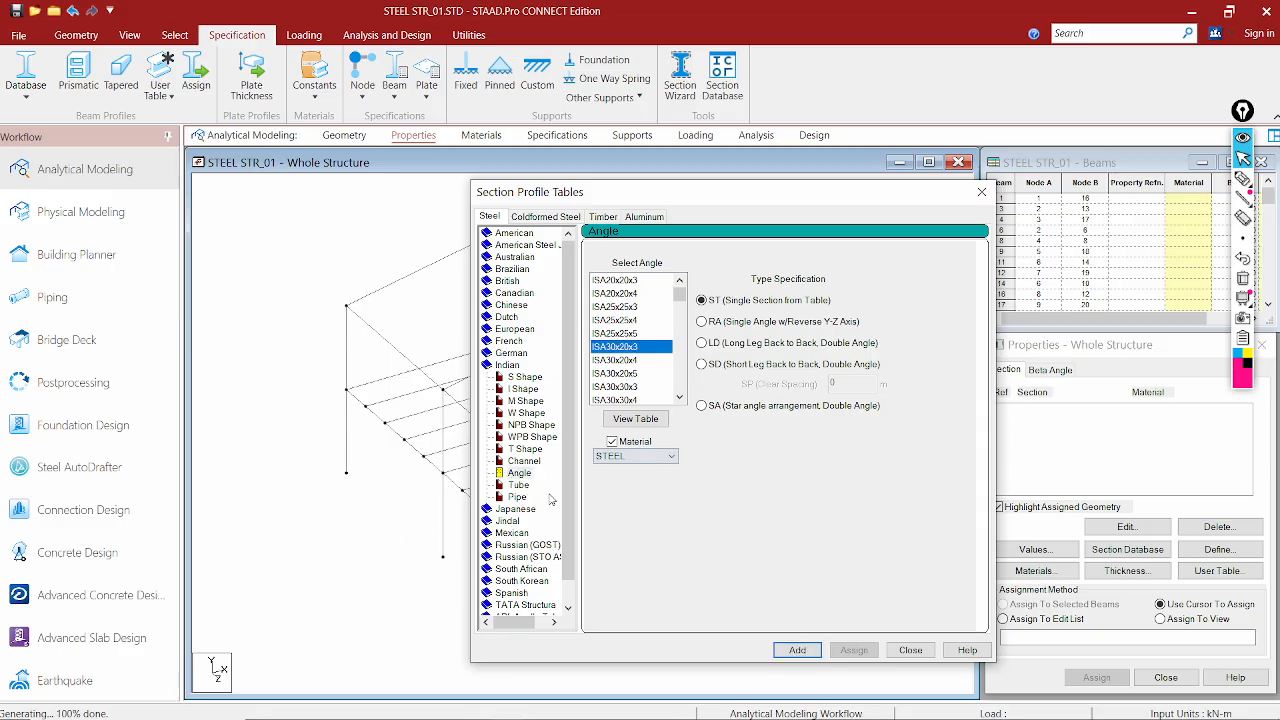
# Look through the Indian channel sections such as ISMC125H and ISMC100, and close the section tables without adding one
pyautogui.click(522, 472)
pyautogui.click(531, 462)
pyautogui.click(617, 333)
pyautogui.click(612, 307)
pyautogui.click(610, 295)
pyautogui.click(609, 281)
pyautogui.click(610, 320)
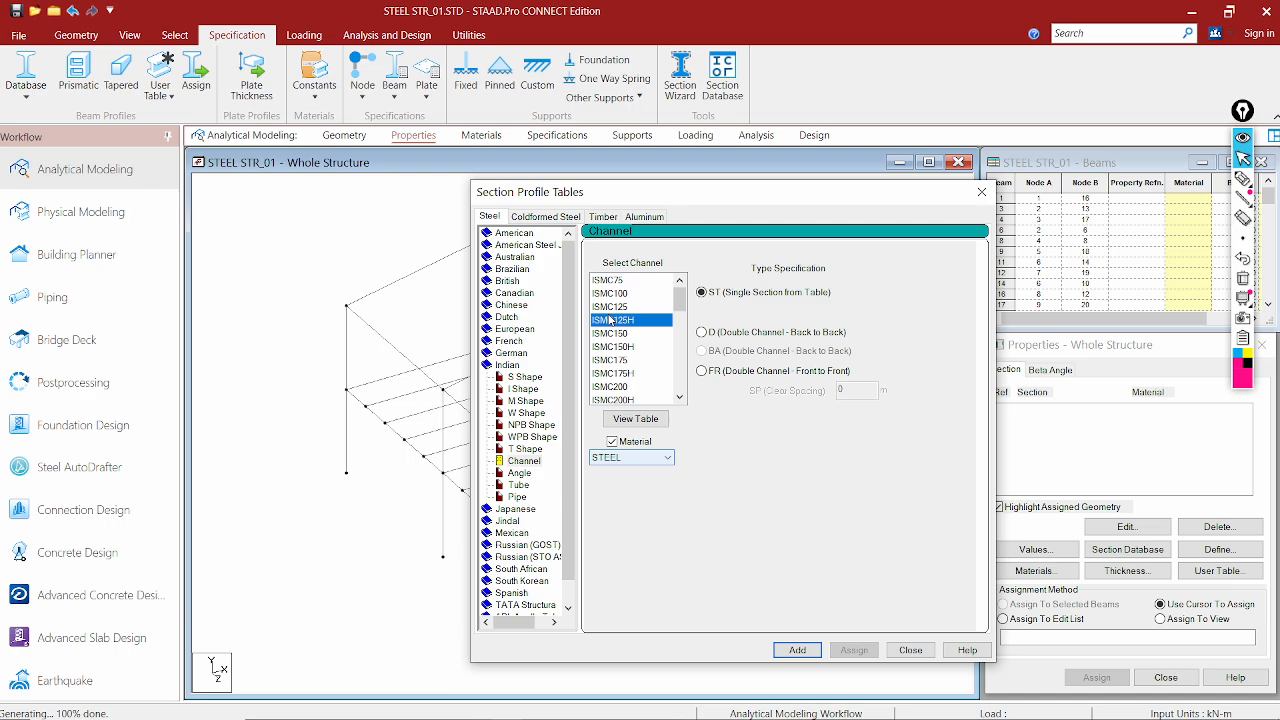
pyautogui.click(610, 293)
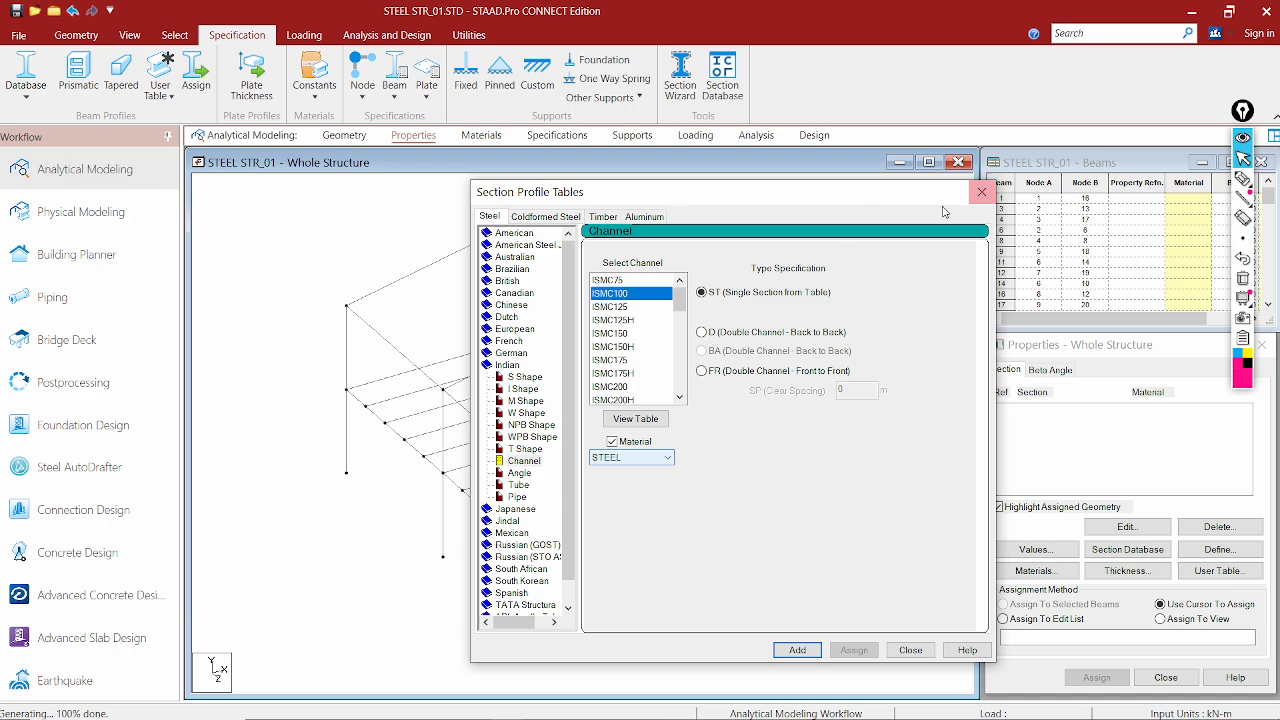
pyautogui.click(982, 195)
pyautogui.scroll(2, 715, 256)
pyautogui.moveTo(540, 394); pyautogui.dragTo(716, 365, button='middle')
pyautogui.moveTo(559, 268); pyautogui.dragTo(528, 334, button='middle')
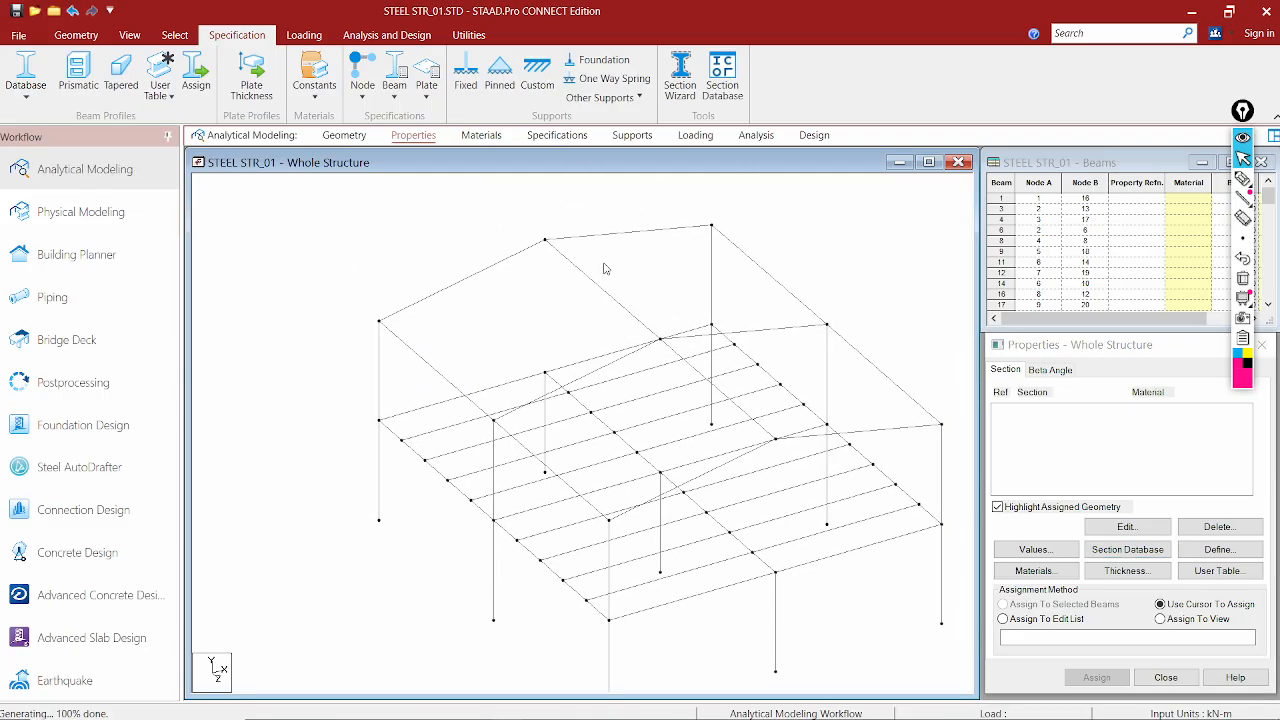
pyautogui.moveTo(830, 261); pyautogui.dragTo(736, 260, button='middle')
pyautogui.moveTo(383, 367); pyautogui.dragTo(404, 341, button='middle')
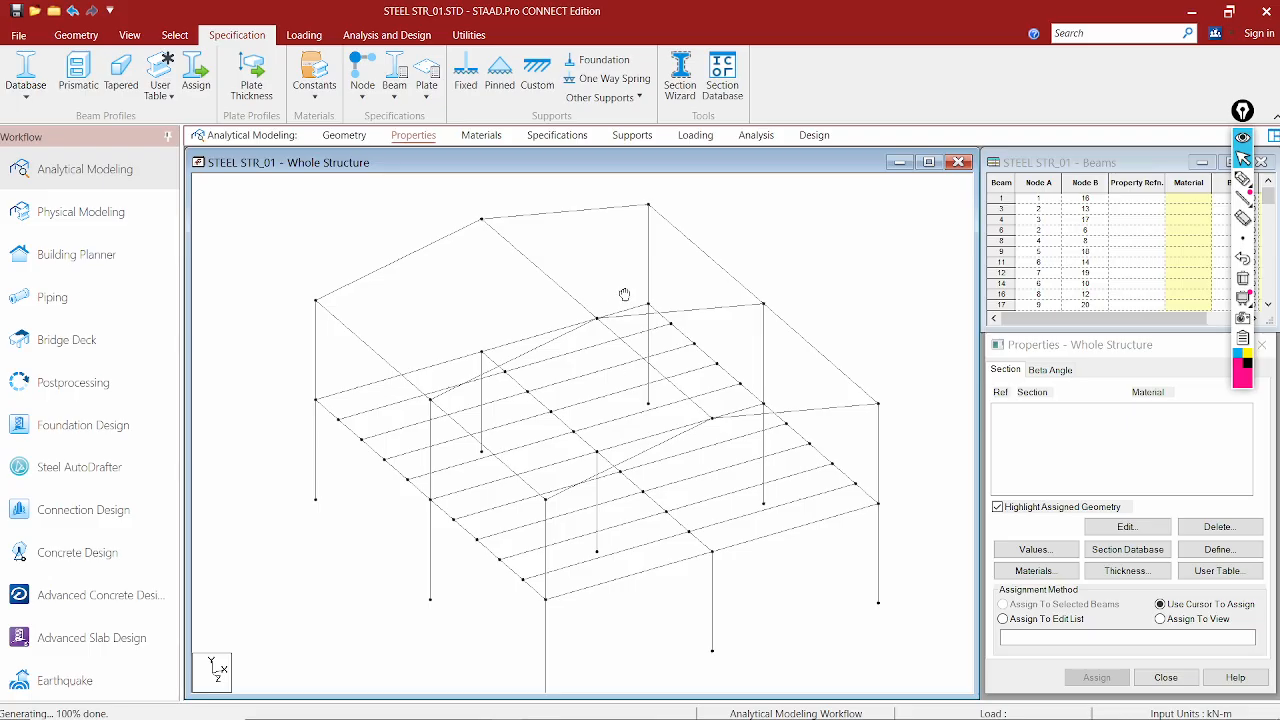
pyautogui.moveTo(616, 280); pyautogui.dragTo(618, 323, button='middle')
# Examine the Beta Angle options in the member properties and the Specifications page for the whole structure
pyautogui.click(1050, 370)
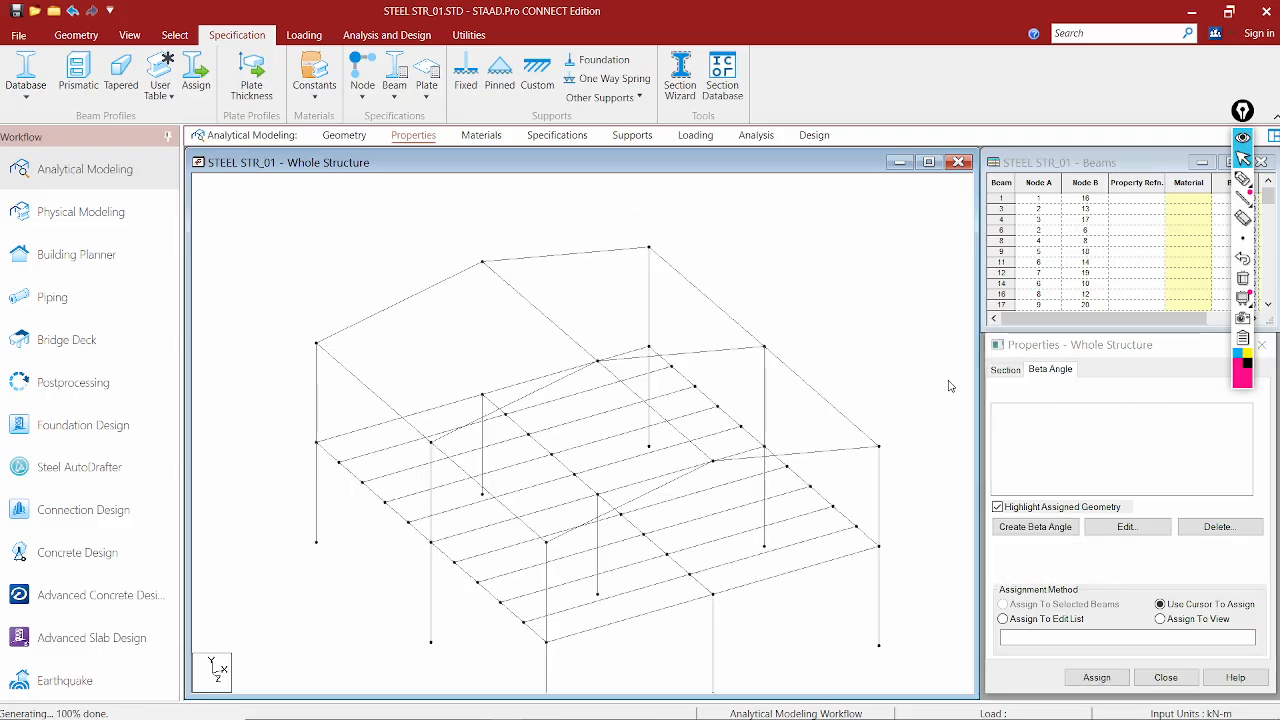
pyautogui.click(1006, 370)
pyautogui.moveTo(528, 330); pyautogui.dragTo(538, 304, button='middle')
pyautogui.scroll(-1, 449, 339)
pyautogui.moveTo(460, 442); pyautogui.dragTo(473, 361, button='middle')
pyautogui.moveTo(612, 323); pyautogui.dragTo(543, 387, button='middle')
pyautogui.moveTo(640, 394); pyautogui.dragTo(645, 411, button='middle')
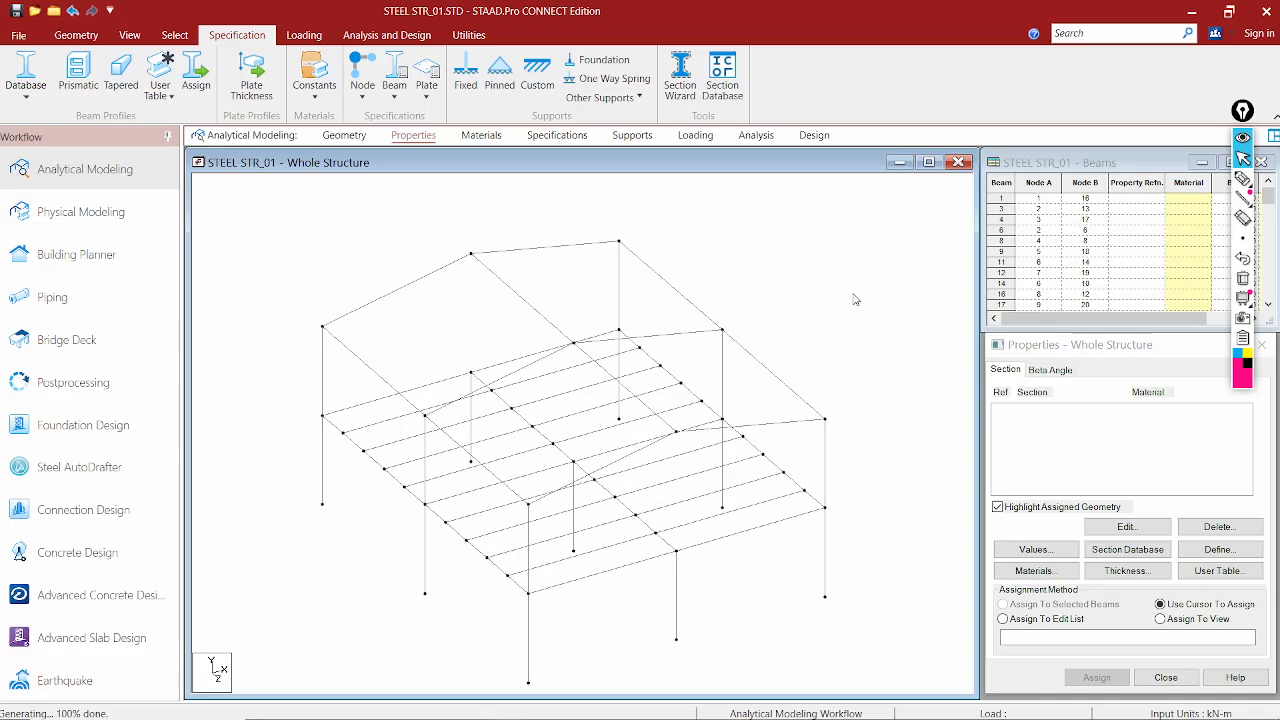
pyautogui.click(1052, 371)
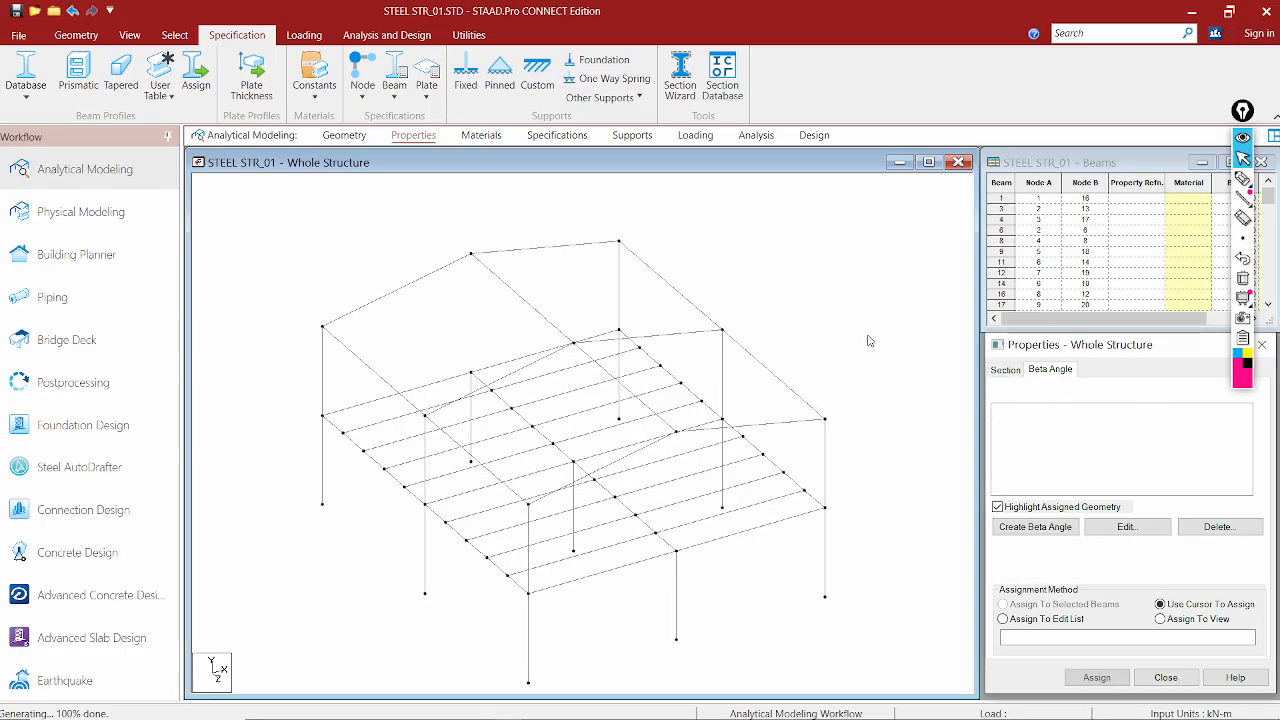
pyautogui.scroll(-1, 870, 338)
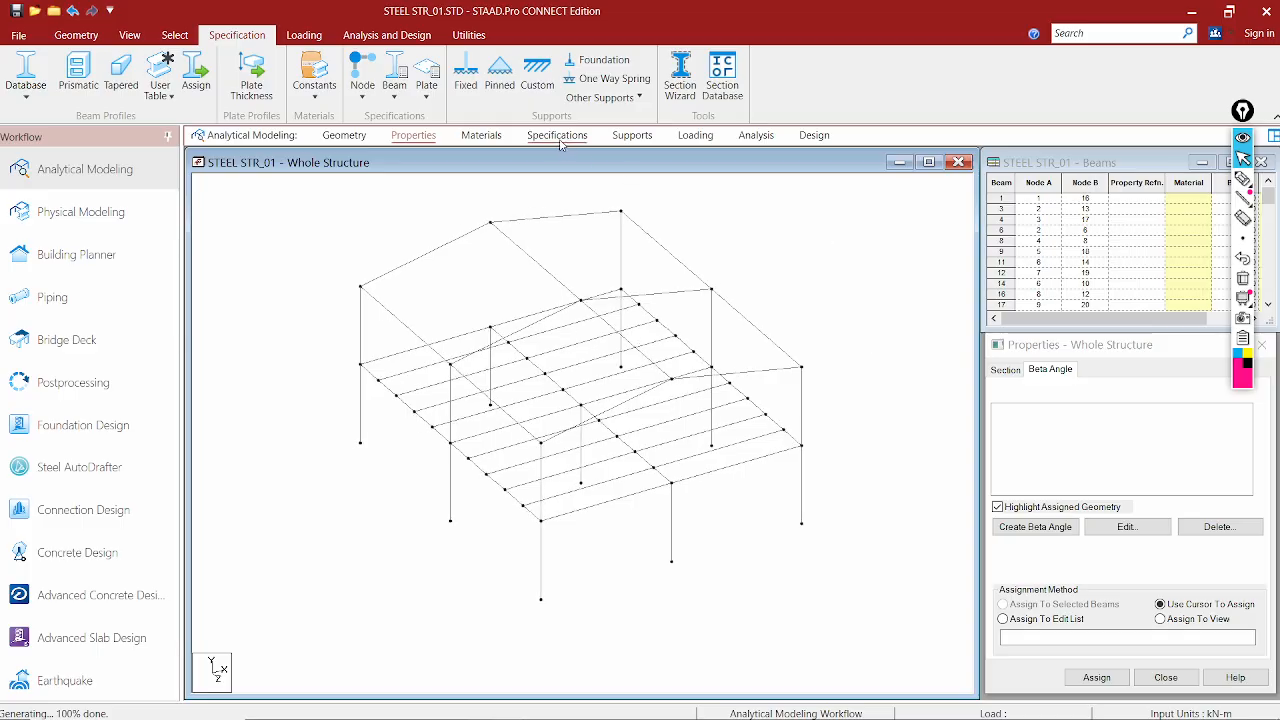
pyautogui.click(557, 136)
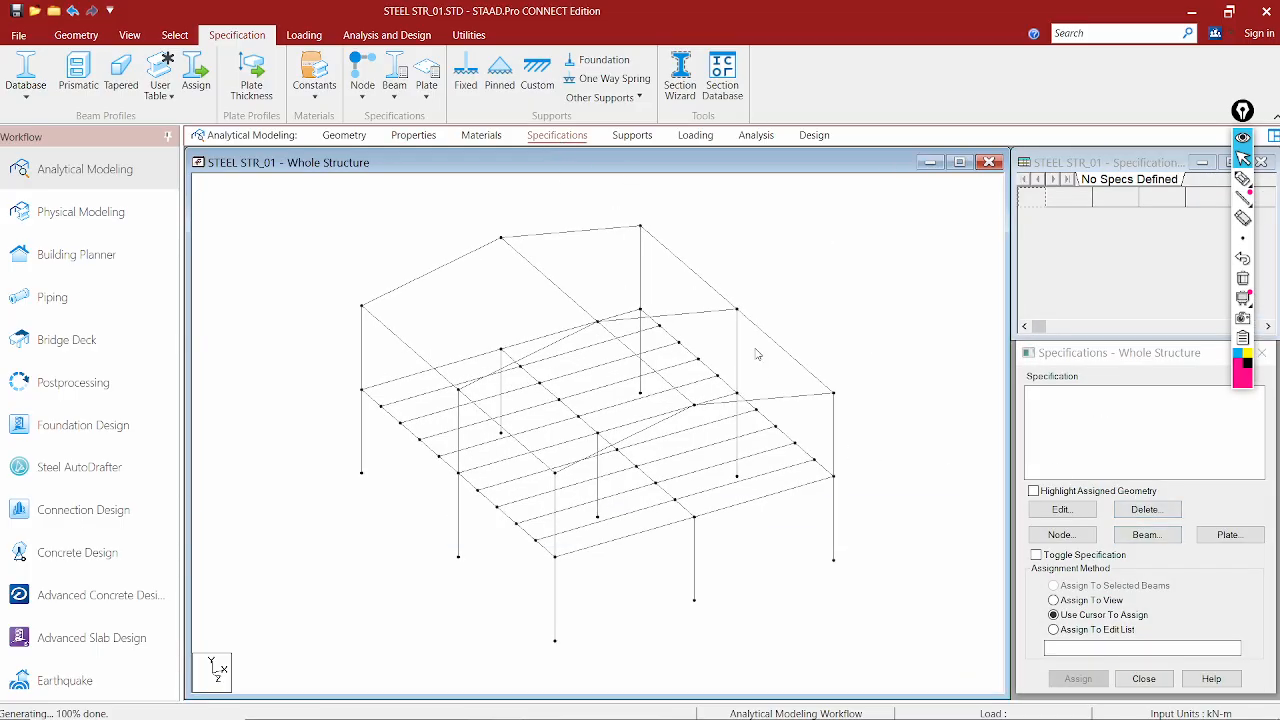
pyautogui.moveTo(846, 316); pyautogui.dragTo(816, 286, button='middle')
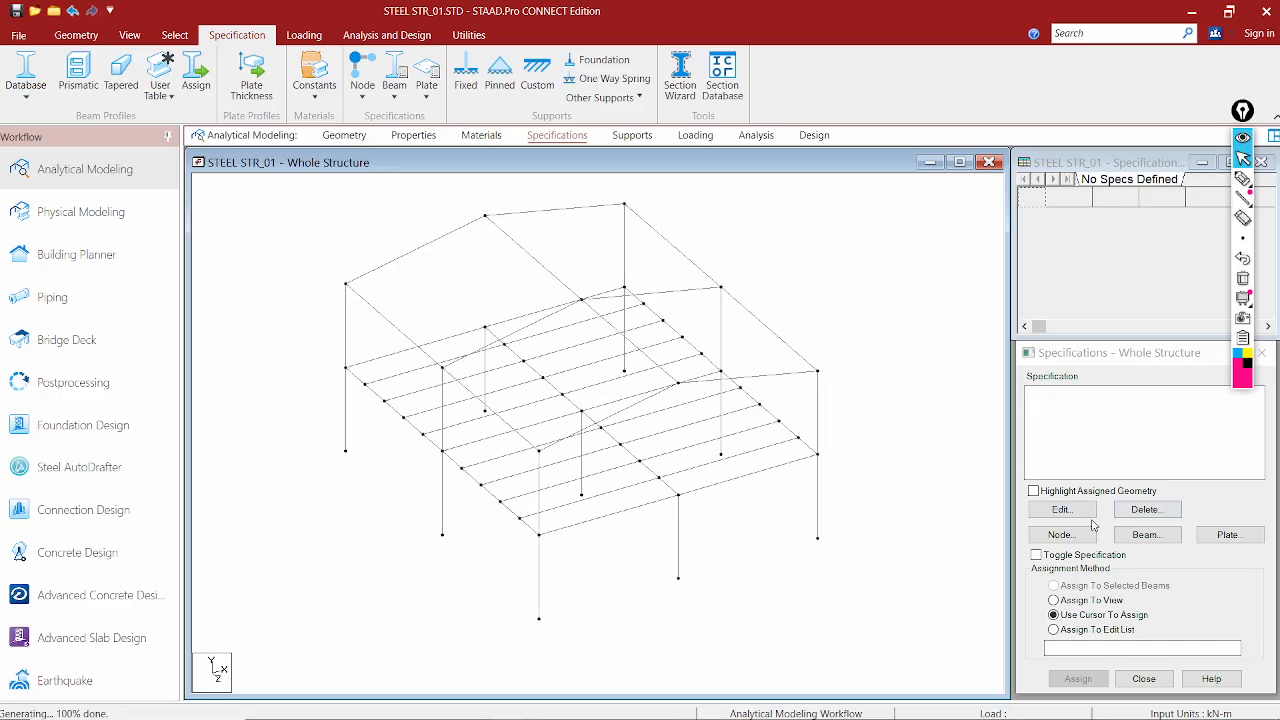
# Return to the supports setup and start creating a new support, with its dialog moved over the model
pyautogui.click(632, 146)
pyautogui.click(1100, 451)
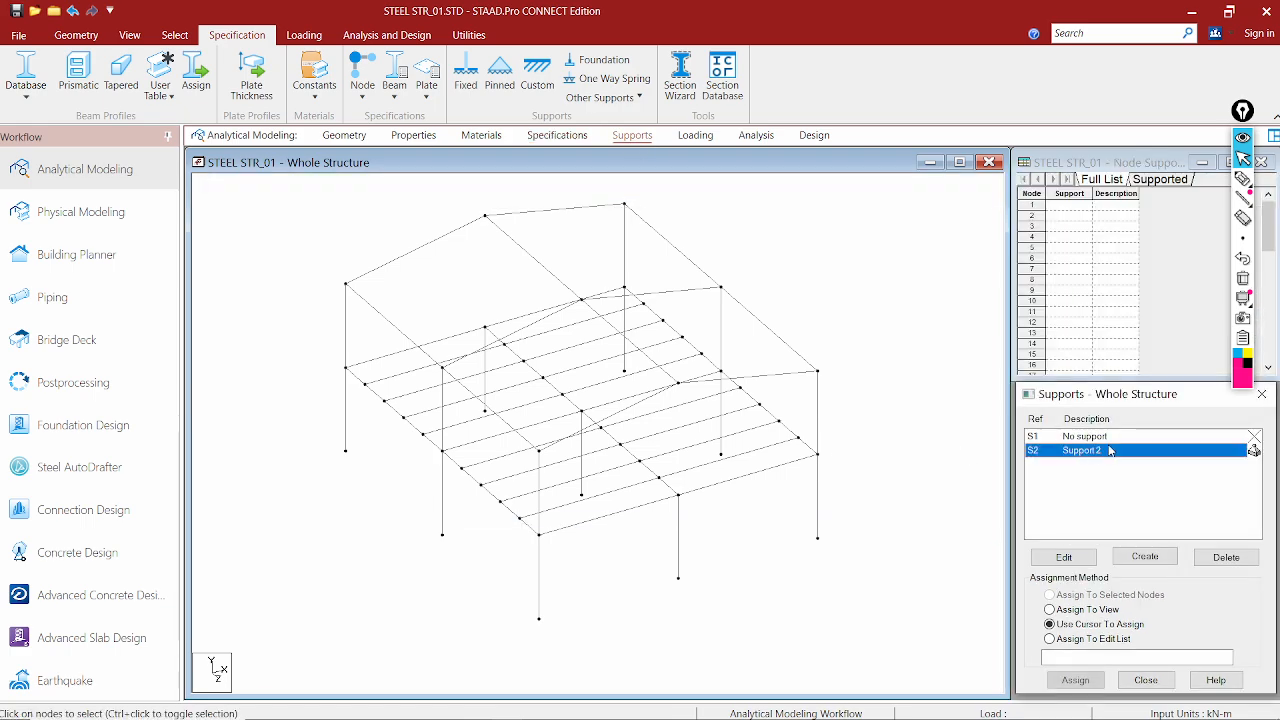
pyautogui.click(1148, 558)
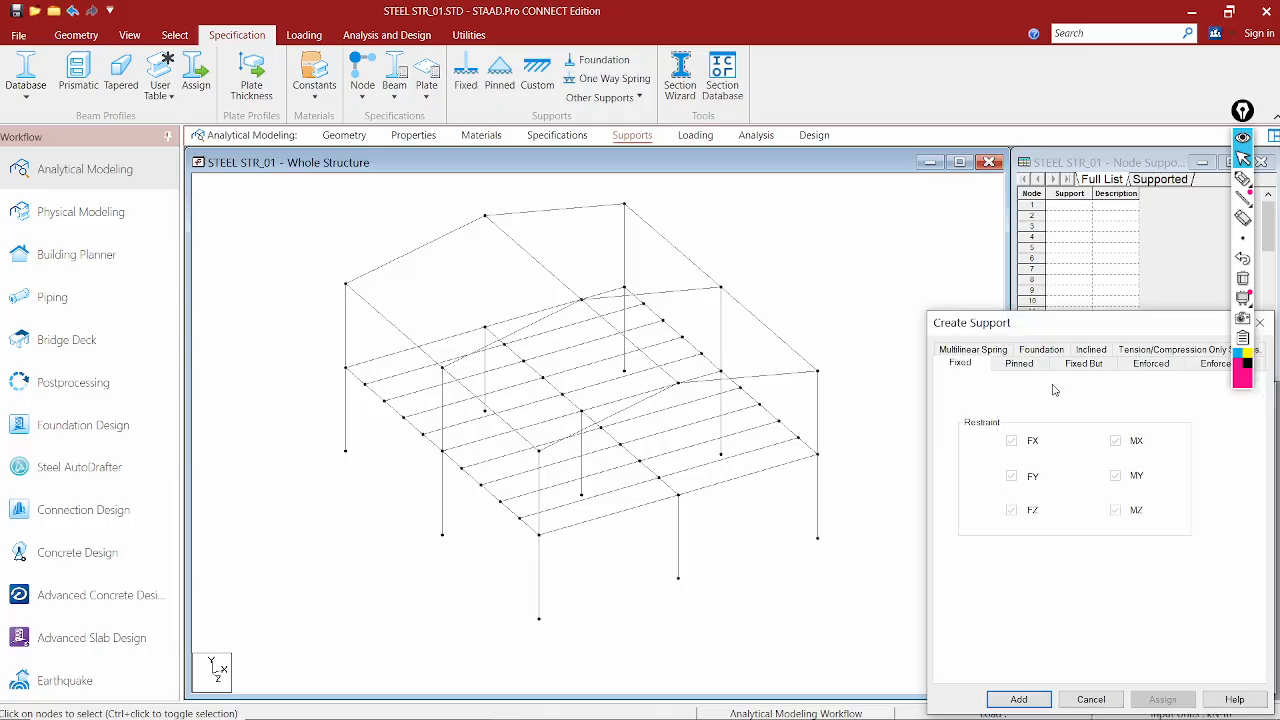
pyautogui.moveTo(1067, 338); pyautogui.dragTo(760, 238)
# Compare the restraints of the Fixed and Pinned support types, ending on Fixed
pyautogui.click(712, 257)
pyautogui.click(658, 256)
pyautogui.click(715, 256)
pyautogui.click(663, 257)
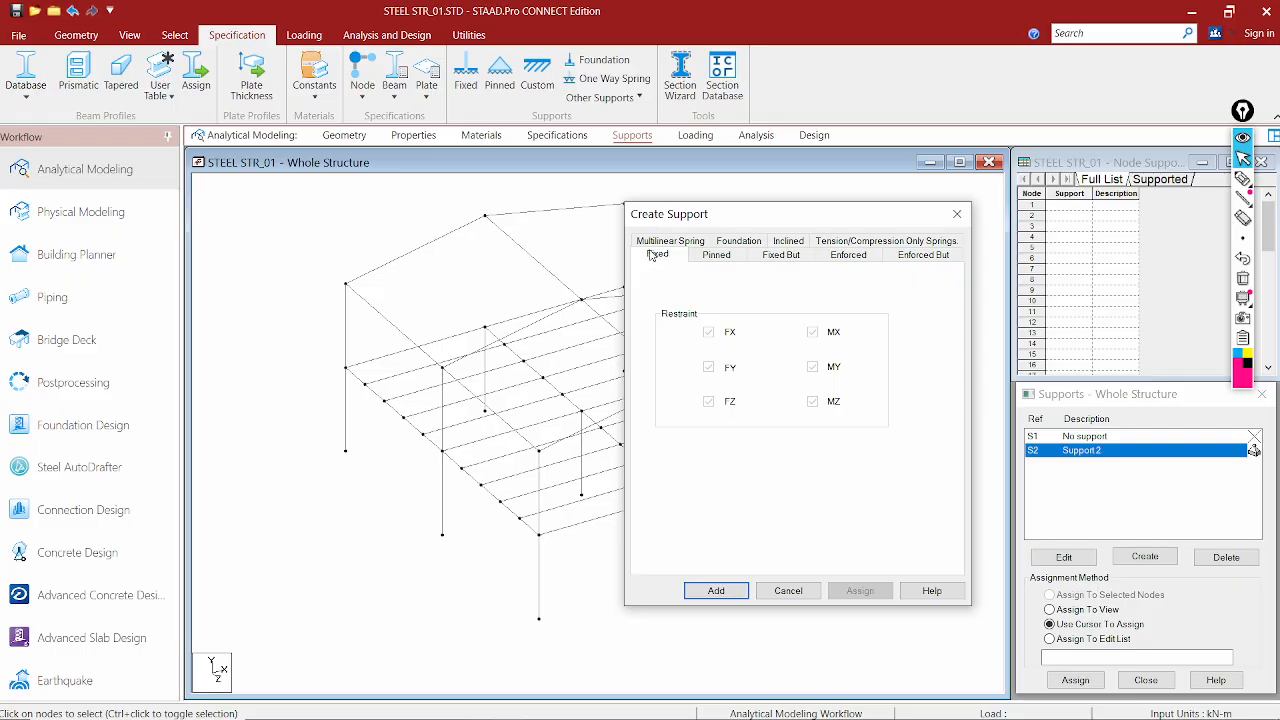
pyautogui.click(722, 258)
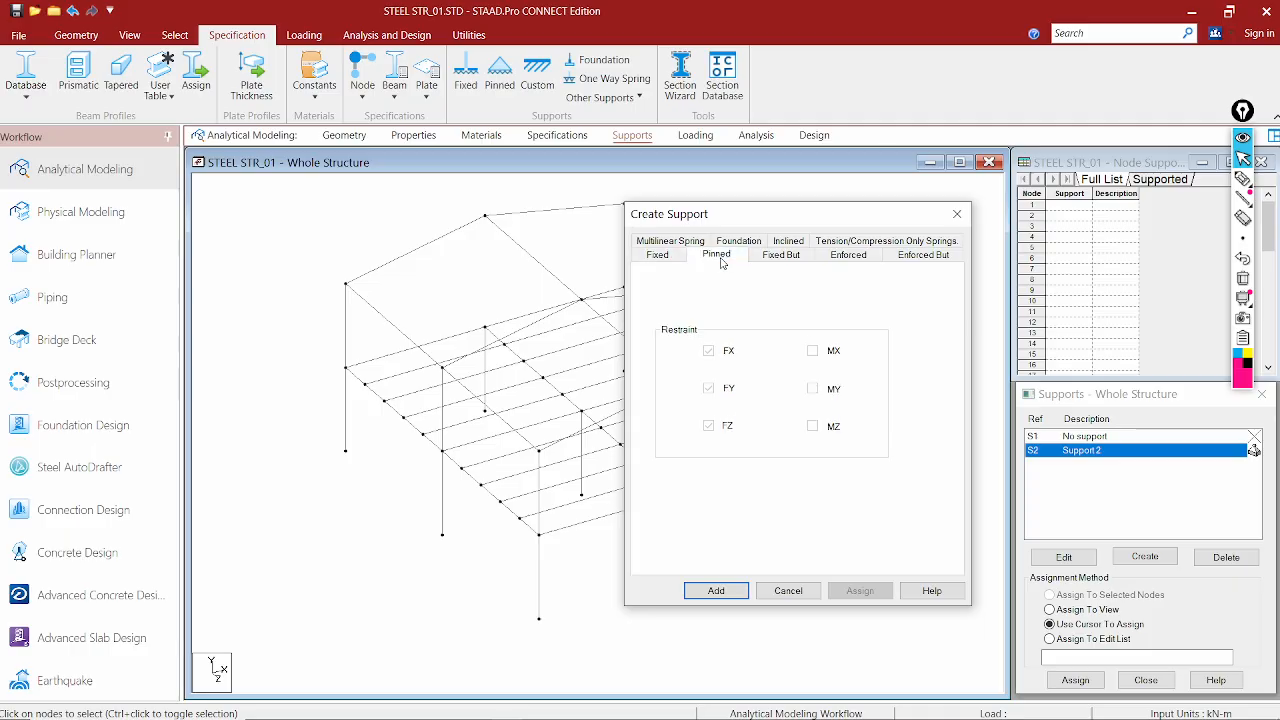
pyautogui.click(656, 257)
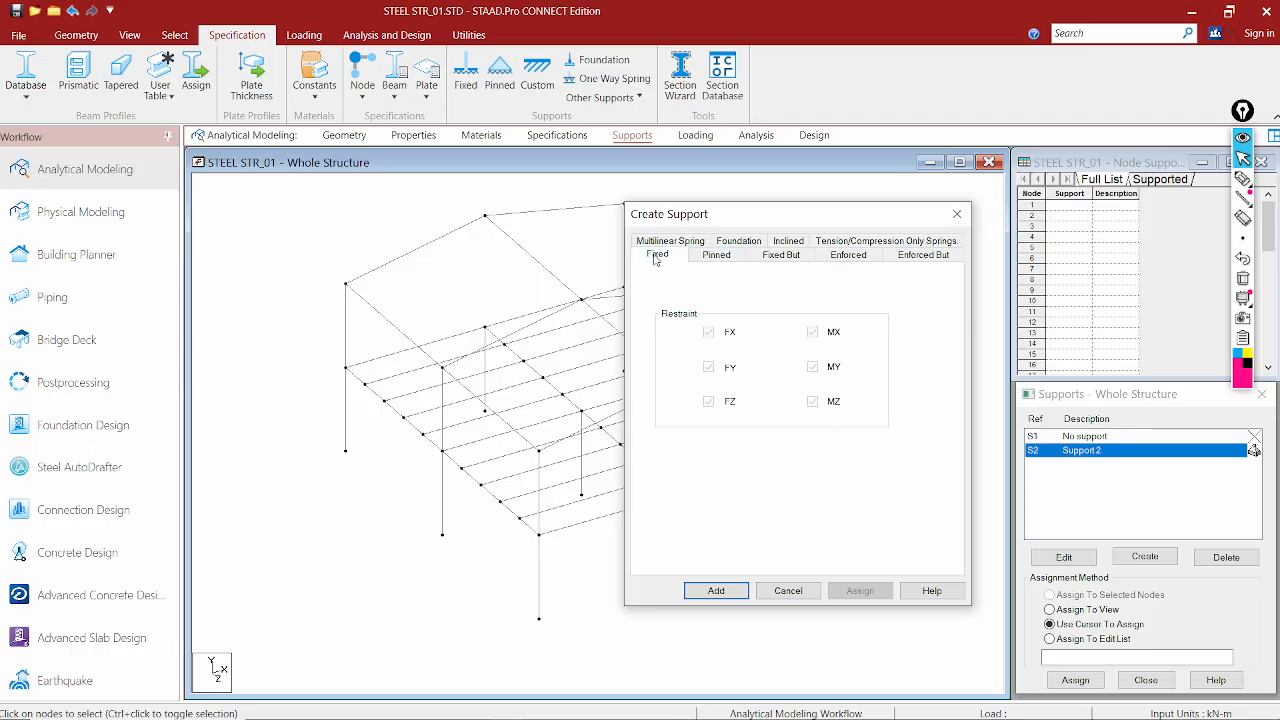
pyautogui.moveTo(668, 216); pyautogui.dragTo(998, 188)
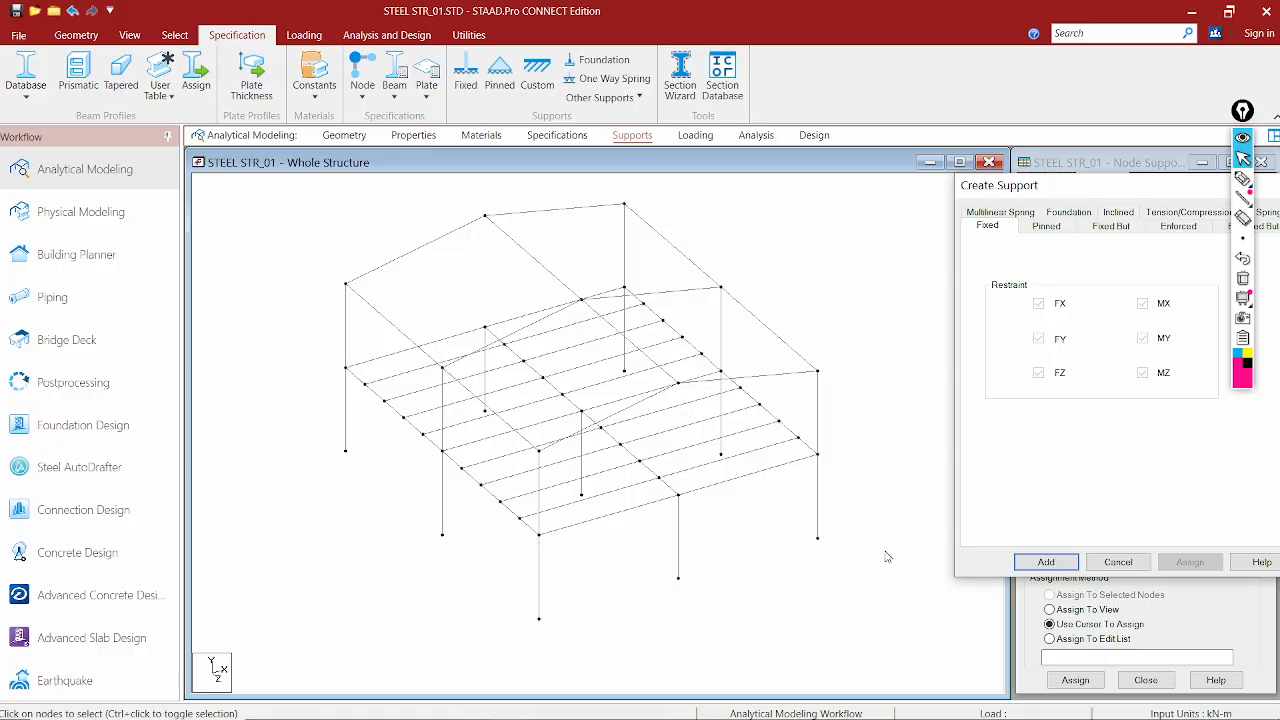
pyautogui.moveTo(1076, 192); pyautogui.dragTo(907, 187)
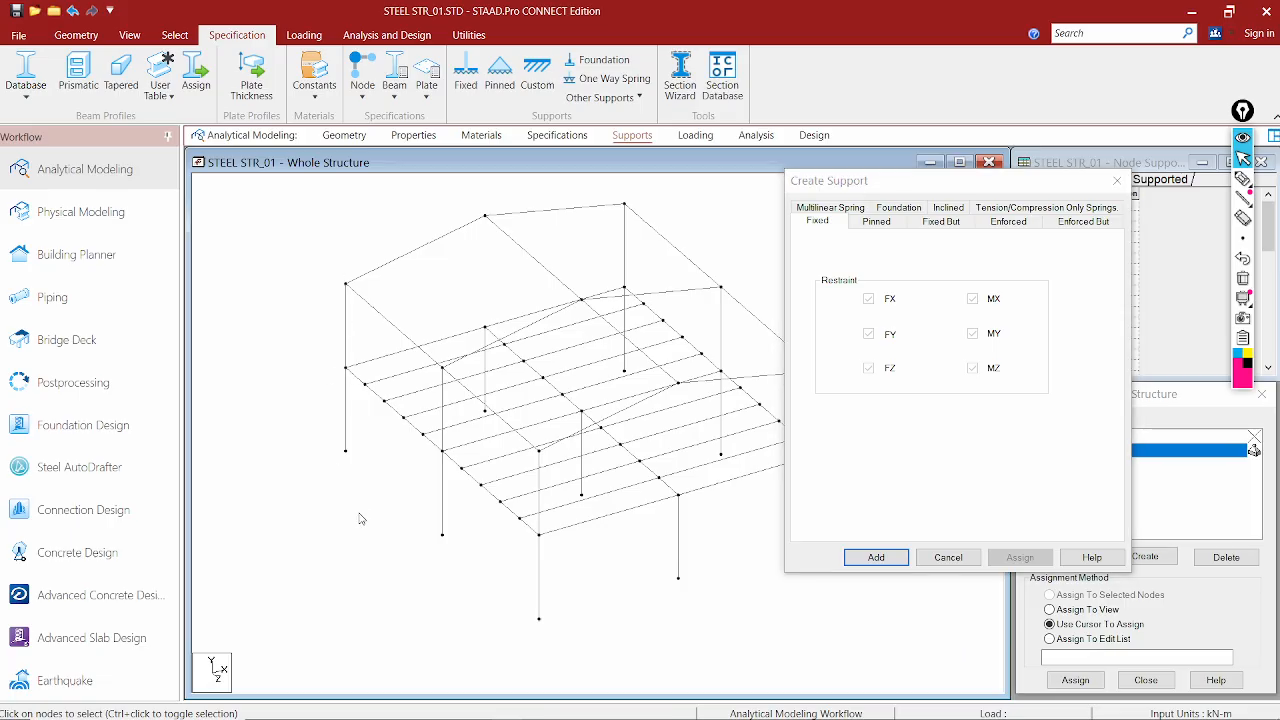
pyautogui.click(876, 222)
pyautogui.click(817, 222)
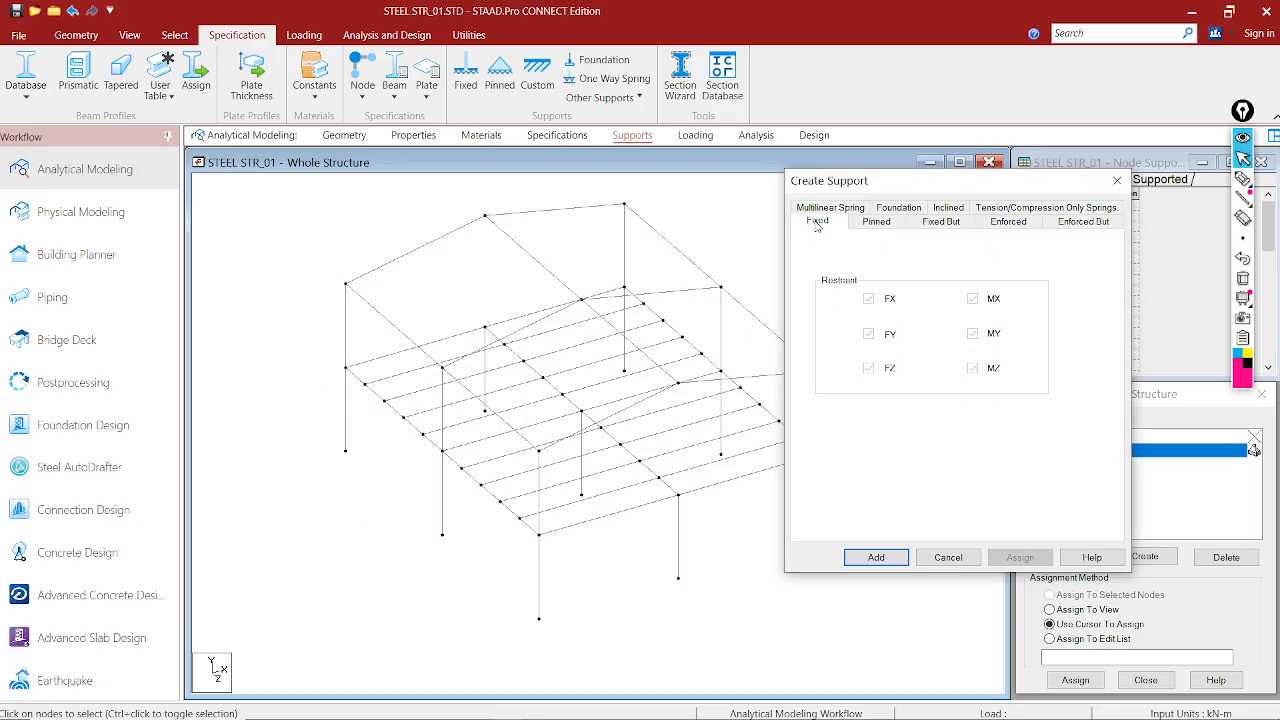
# Add a Fixed support to the list, and delete the Support 3 entry
pyautogui.click(876, 557)
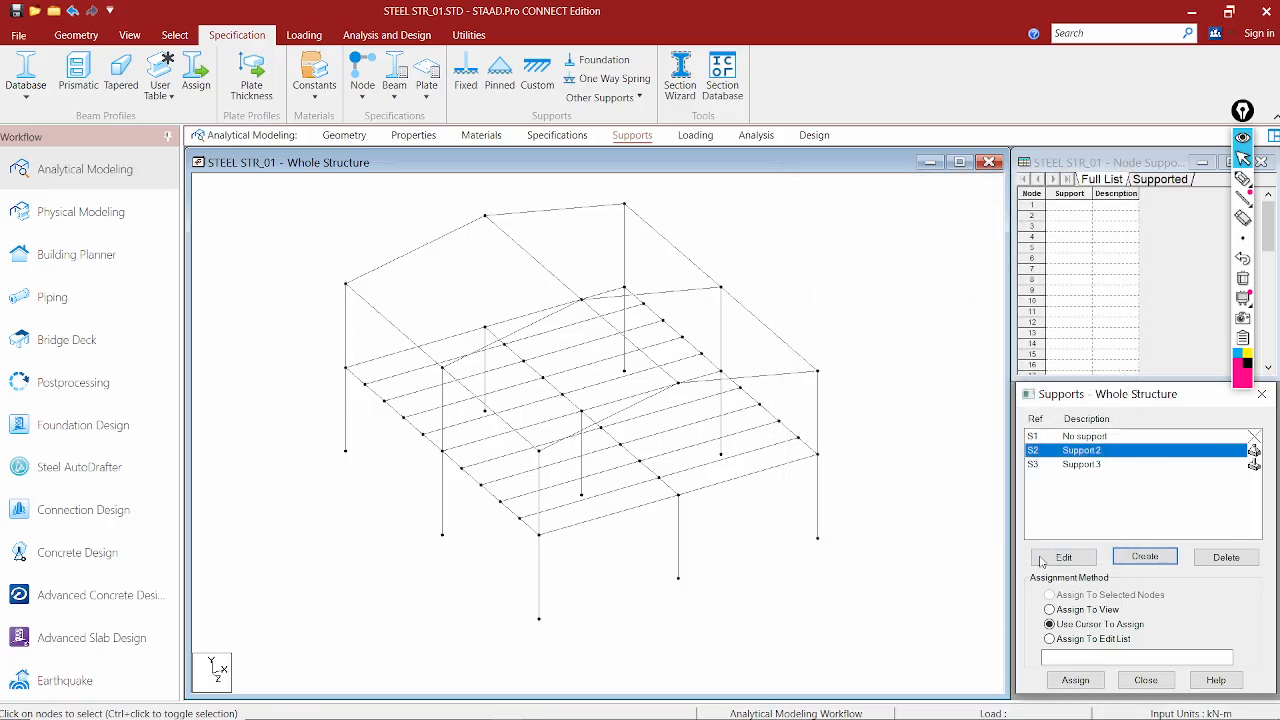
pyautogui.click(1094, 465)
pyautogui.click(1091, 454)
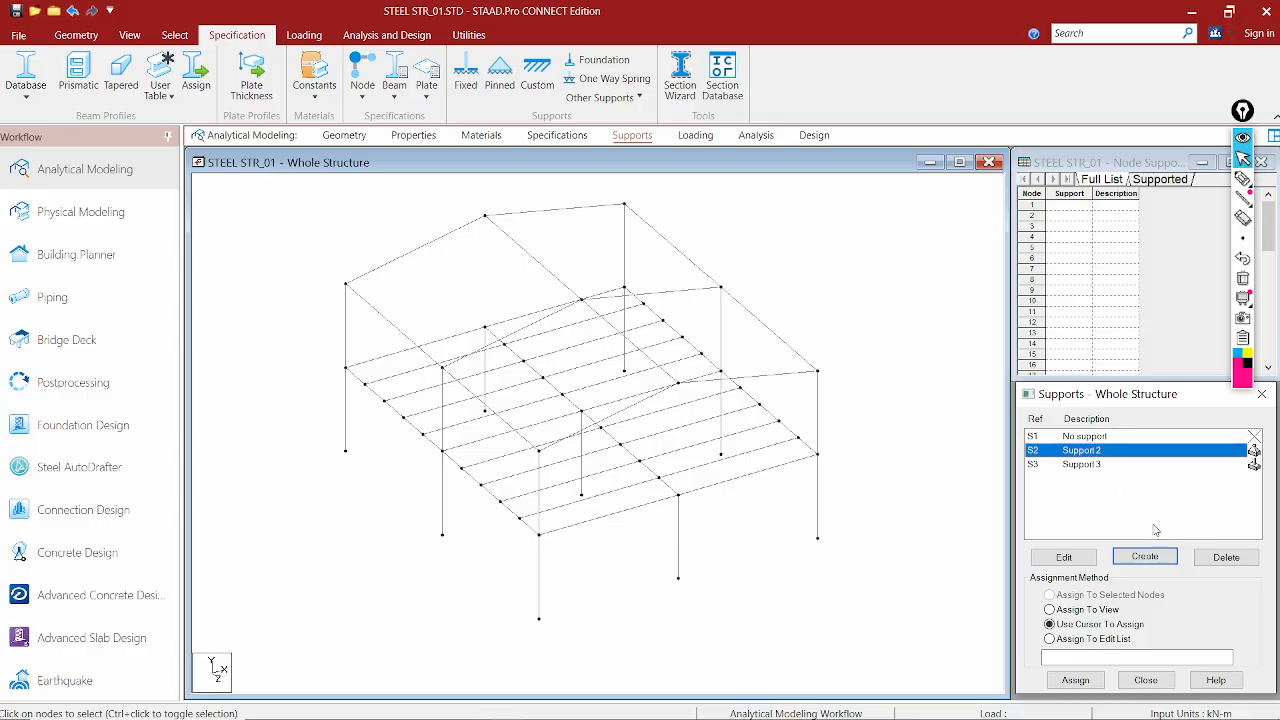
pyautogui.click(1084, 465)
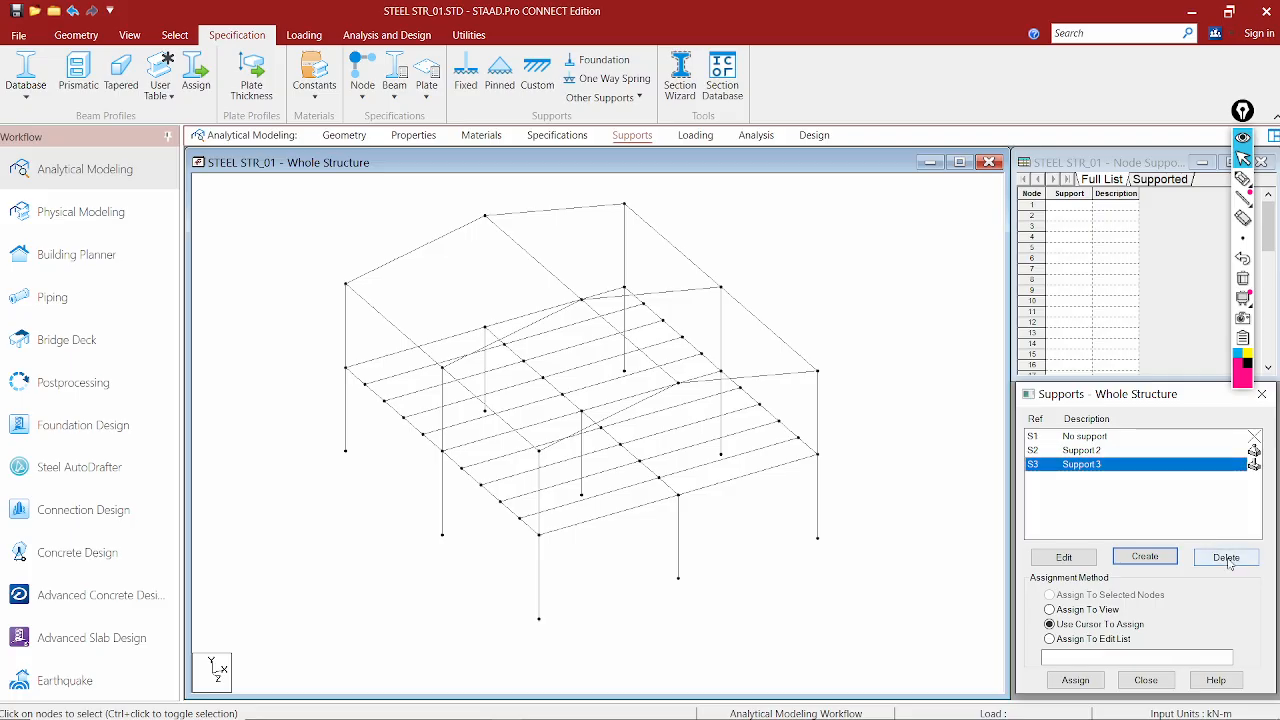
pyautogui.click(1226, 557)
pyautogui.click(1135, 601)
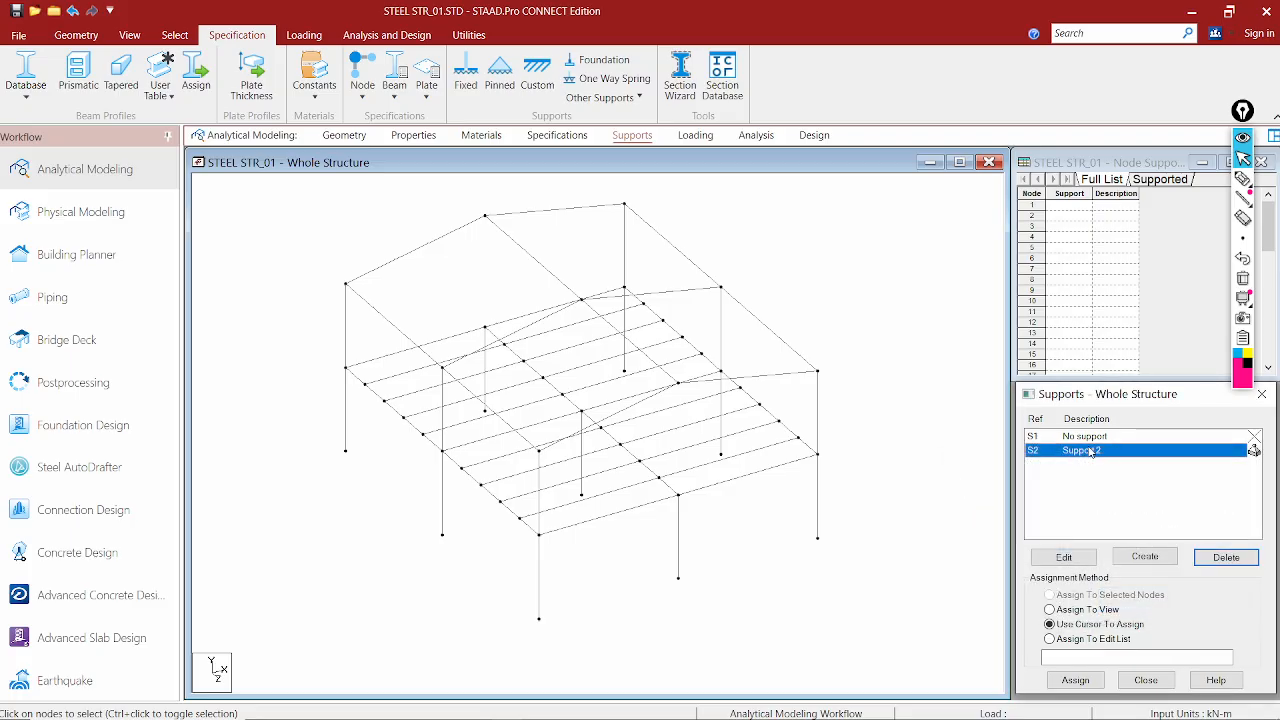
# In the front view, select all column base nodes and assign Support 2 to them
pyautogui.click(1084, 452)
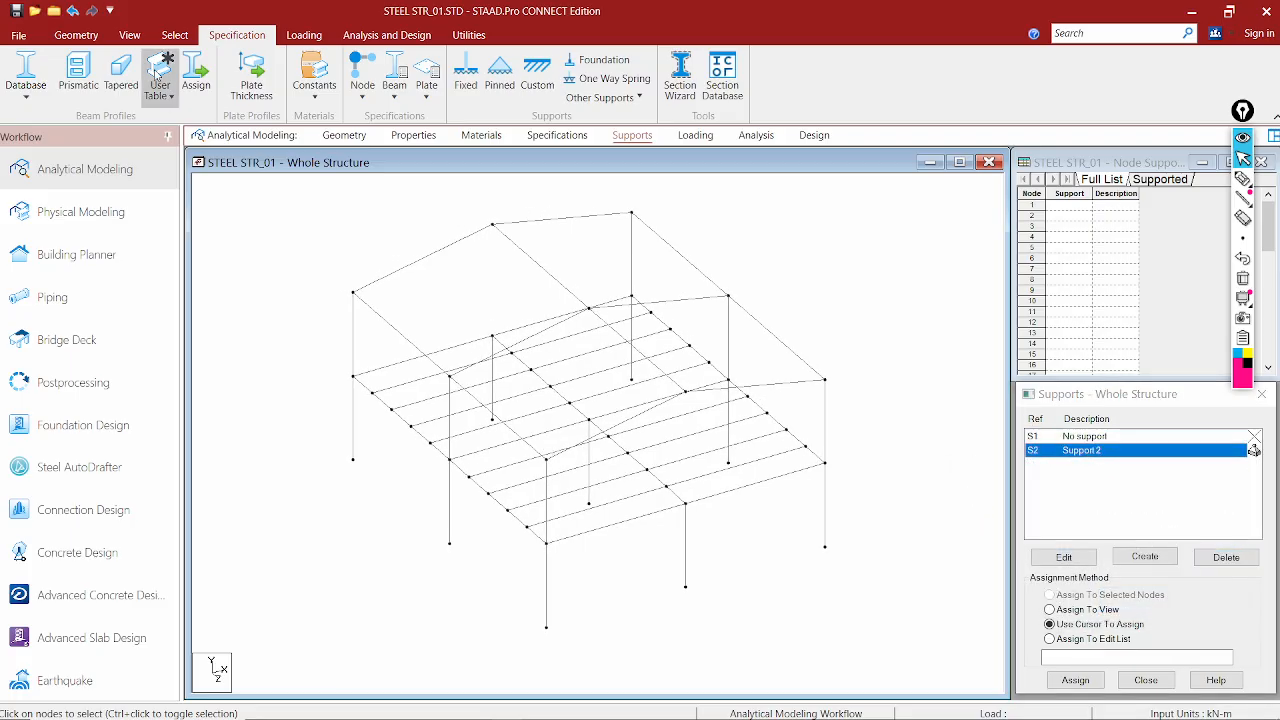
pyautogui.click(130, 35)
pyautogui.click(339, 78)
pyautogui.scroll(-3, 440, 307)
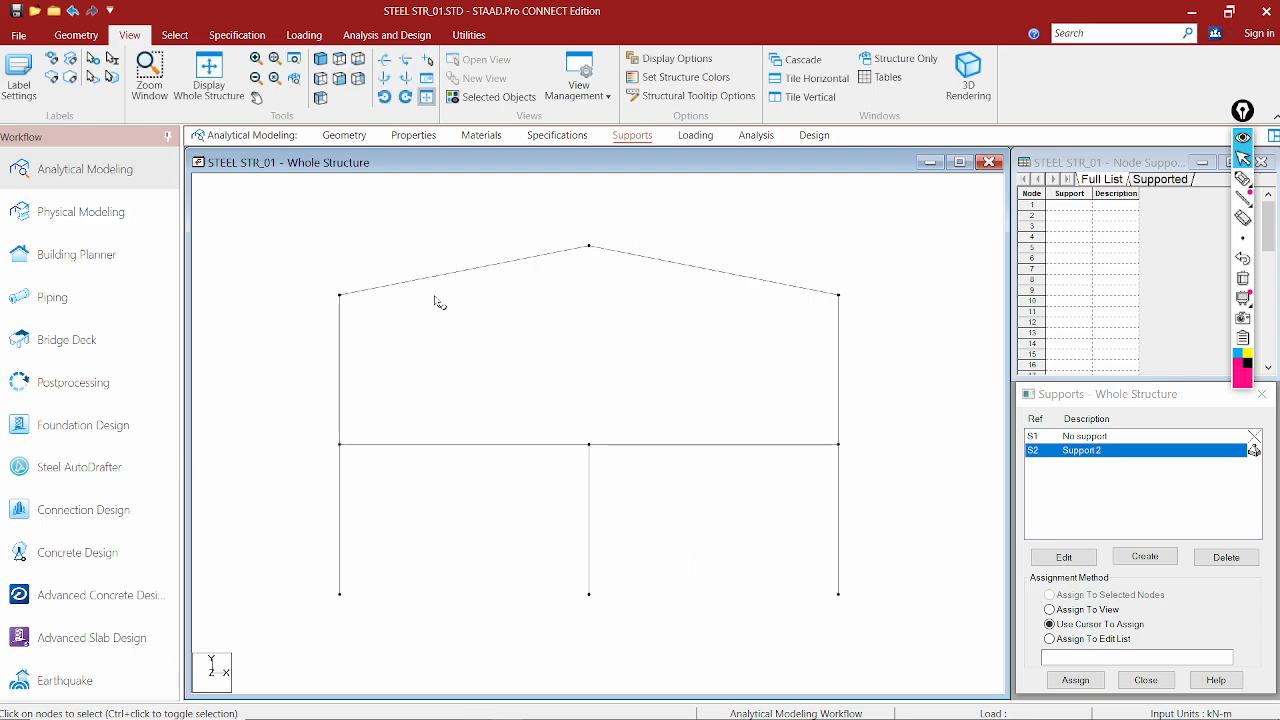
pyautogui.moveTo(829, 553); pyautogui.dragTo(844, 560)
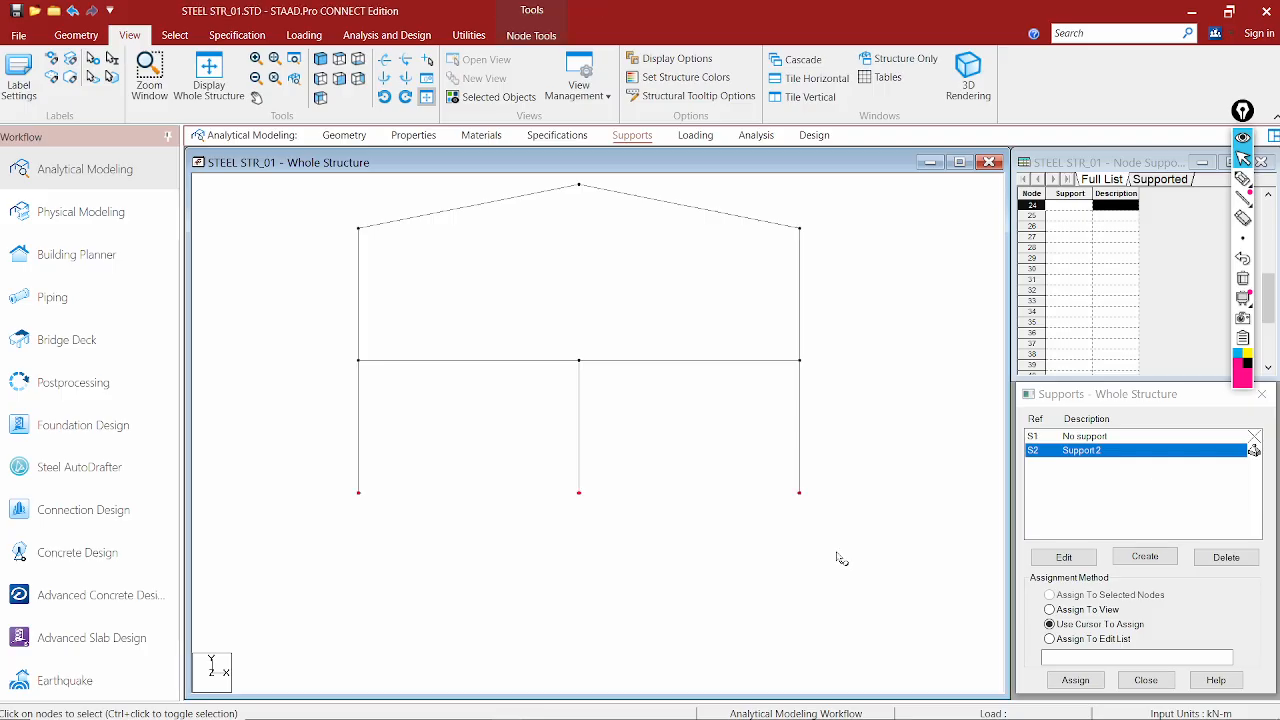
pyautogui.click(1076, 680)
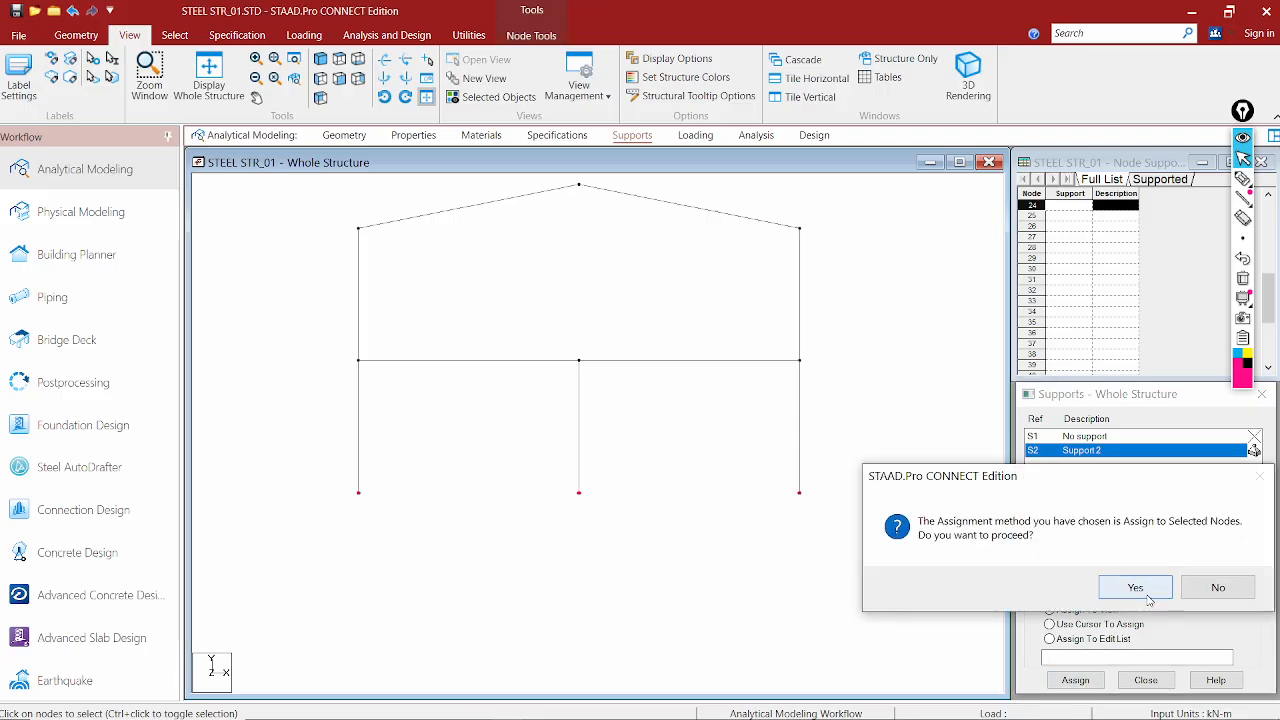
pyautogui.click(1135, 587)
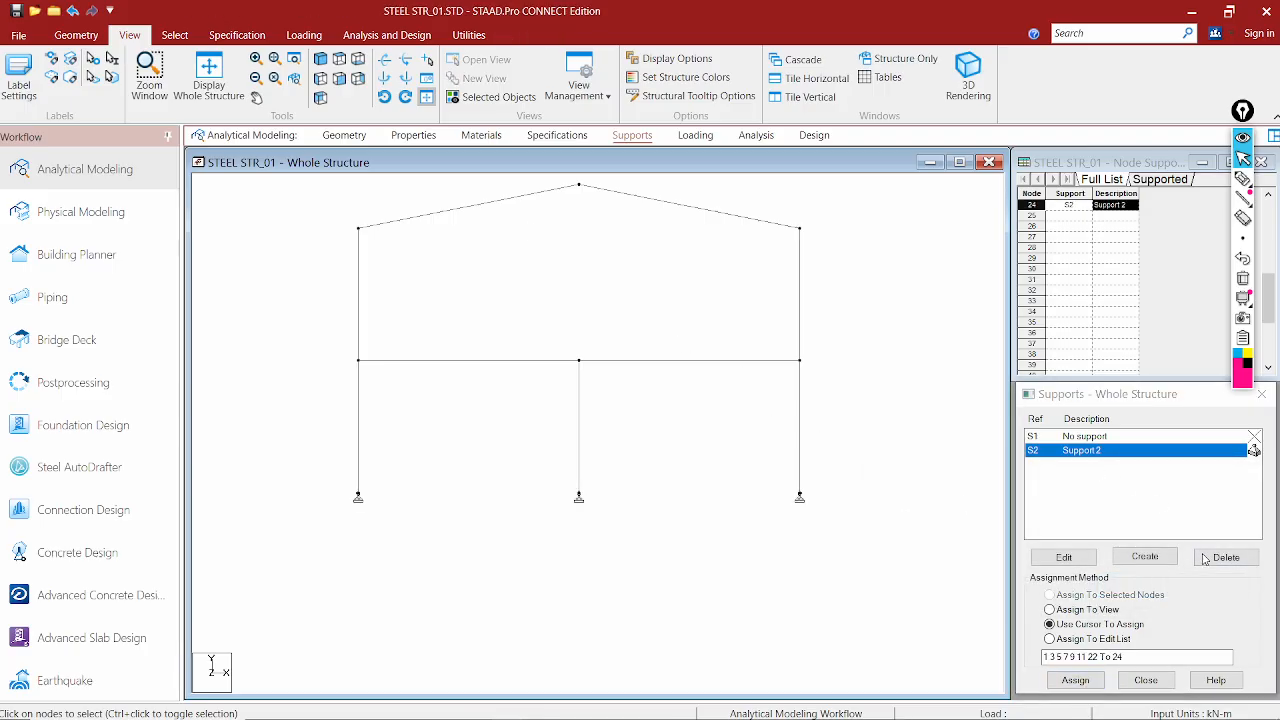
# Delete Support 2 from the whole structure's support list
pyautogui.click(1086, 451)
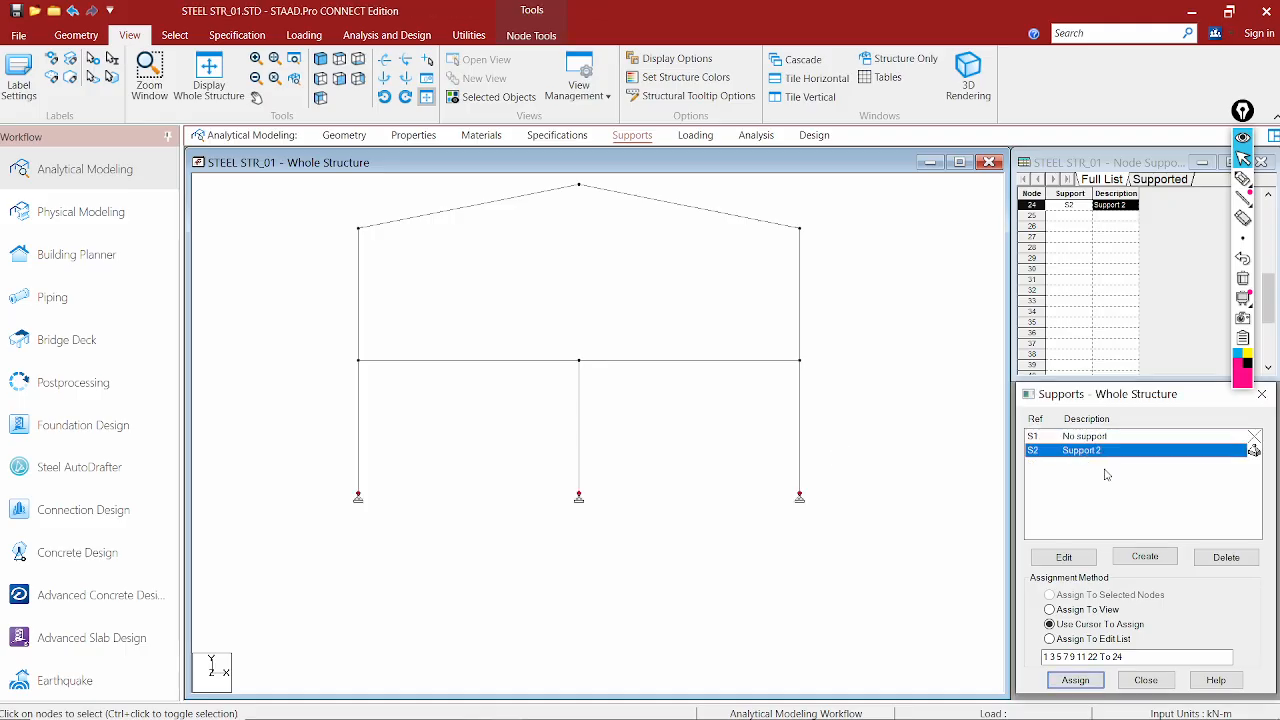
pyautogui.click(1226, 557)
pyautogui.click(1137, 600)
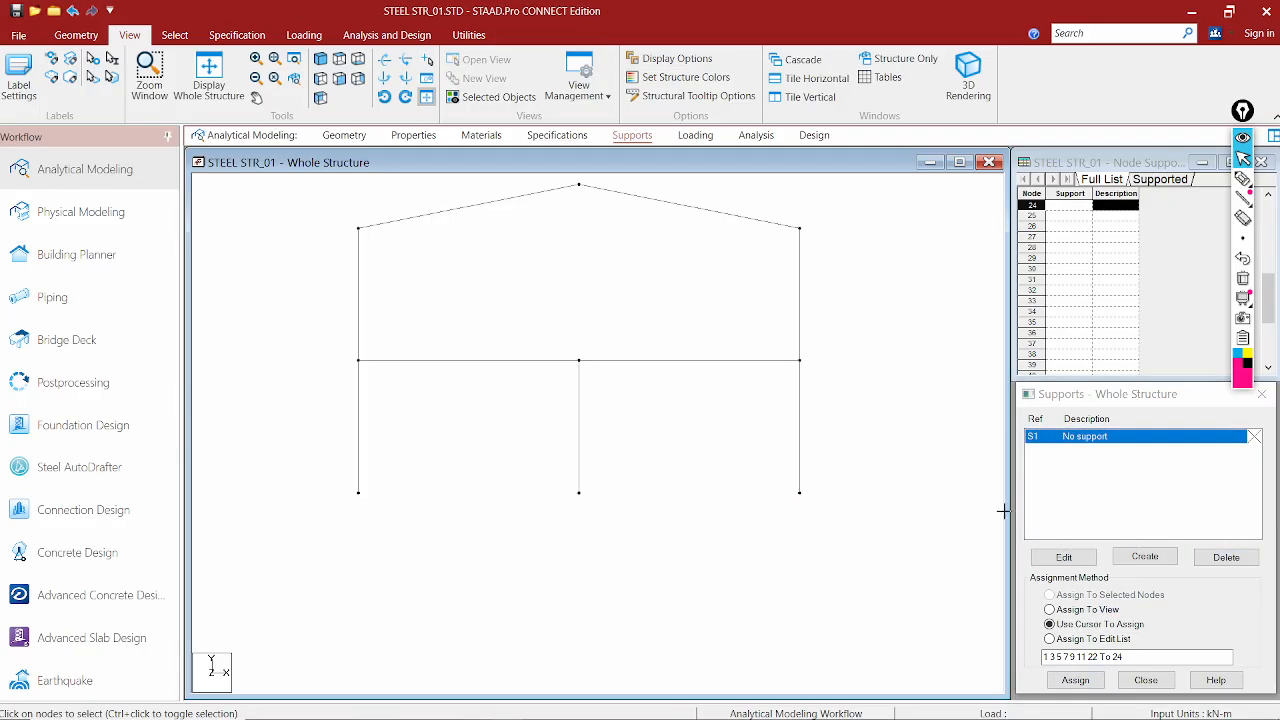
# Create a Pinned support and assign it to the selected nodes at all column bases
pyautogui.click(1145, 556)
pyautogui.click(1018, 364)
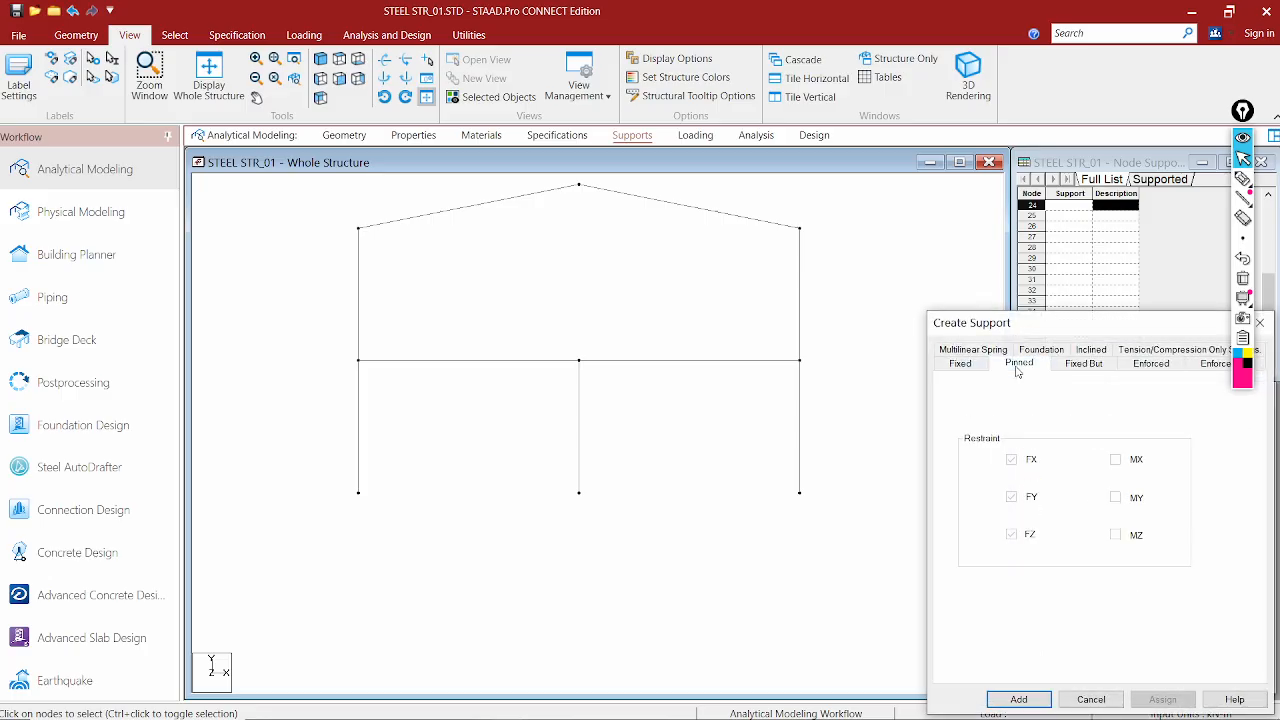
pyautogui.click(1018, 699)
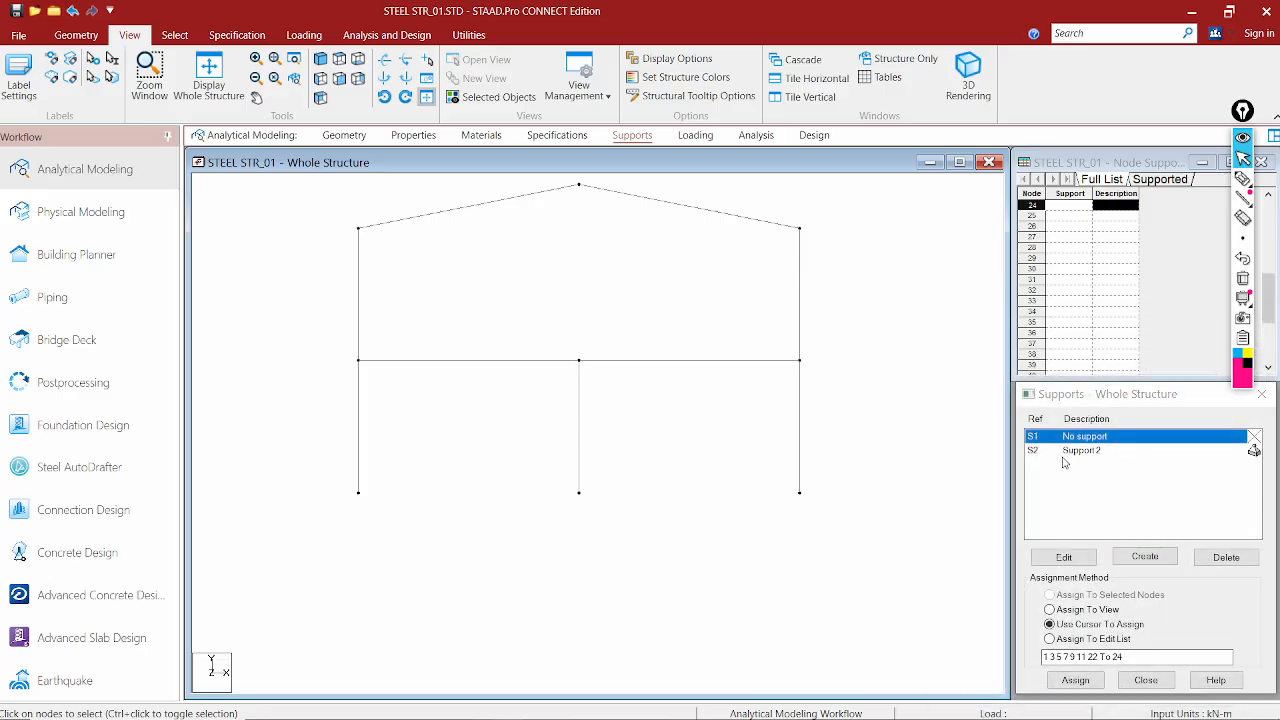
pyautogui.moveTo(308, 472); pyautogui.dragTo(910, 540)
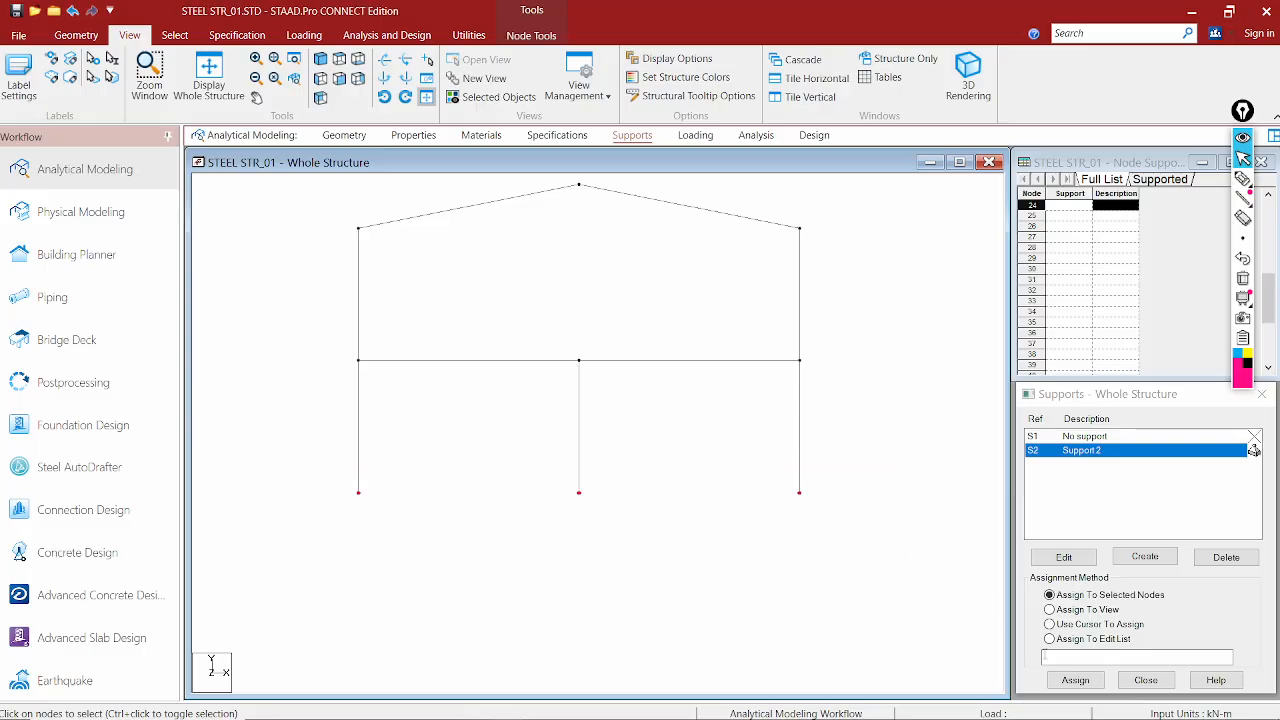
pyautogui.click(1076, 680)
pyautogui.click(1136, 589)
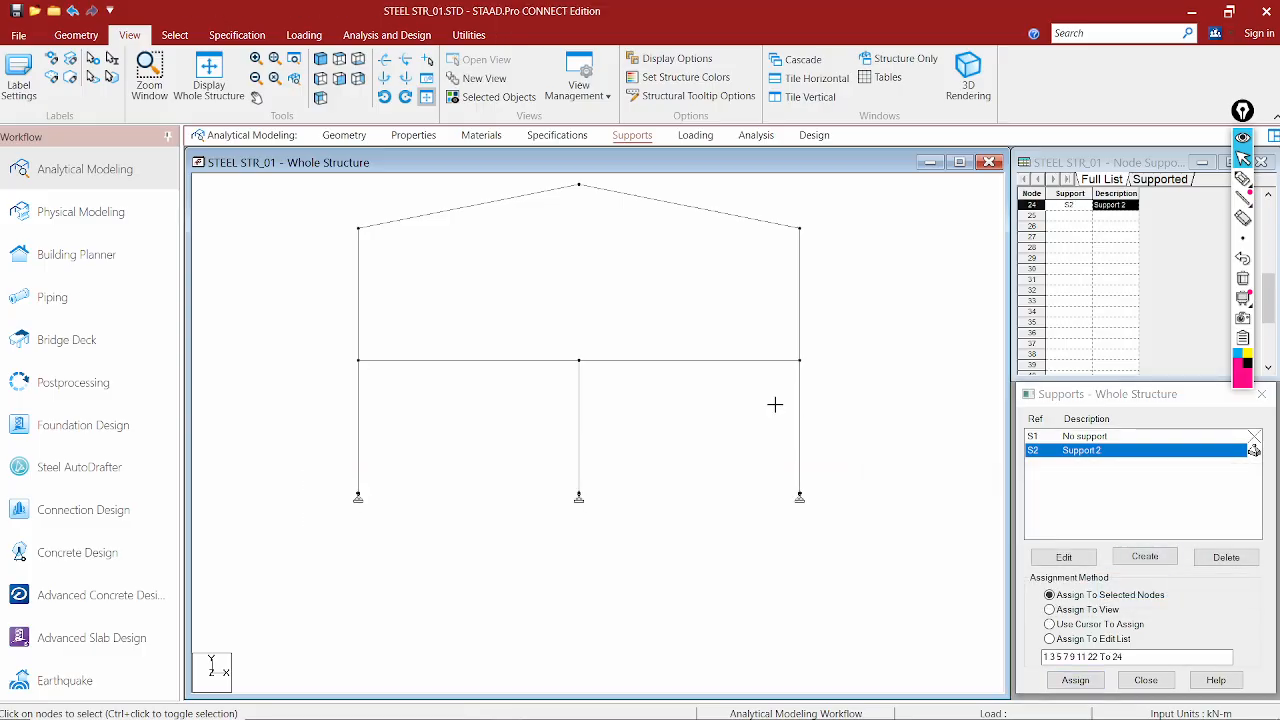
# Create a Fixed support and assign it to all column base nodes in place of the pinned one
pyautogui.click(1145, 556)
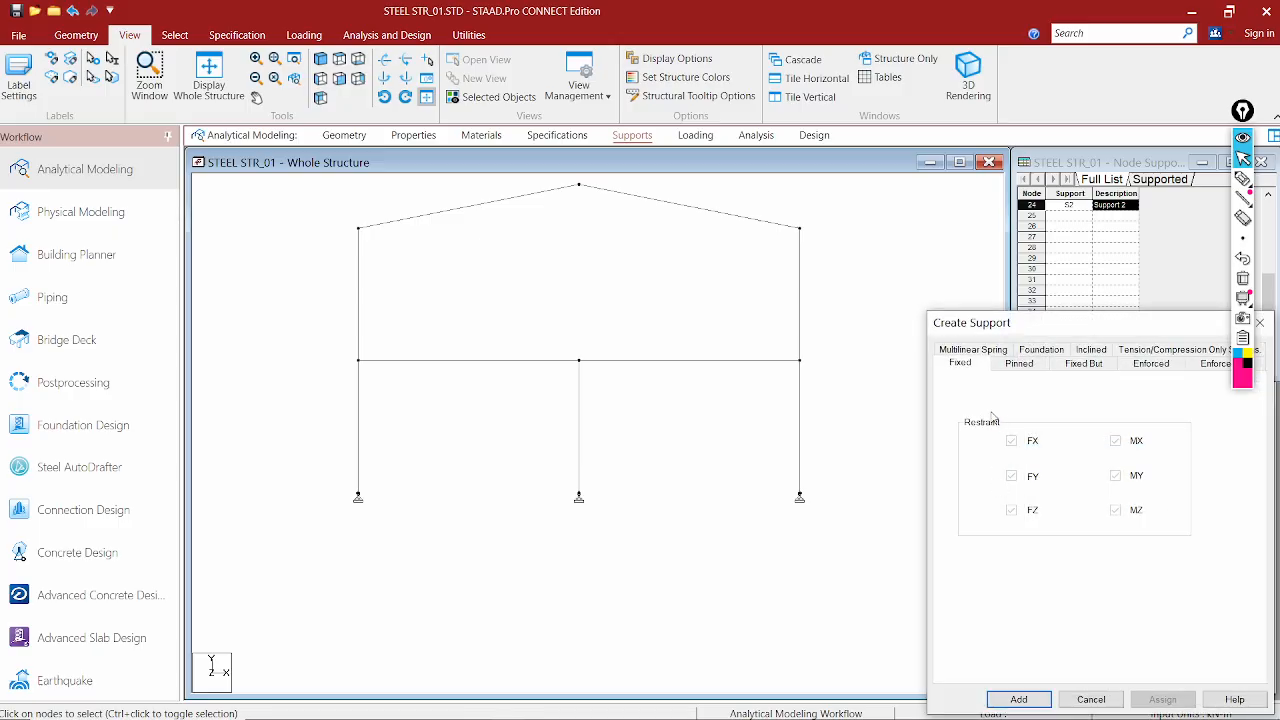
pyautogui.click(1018, 699)
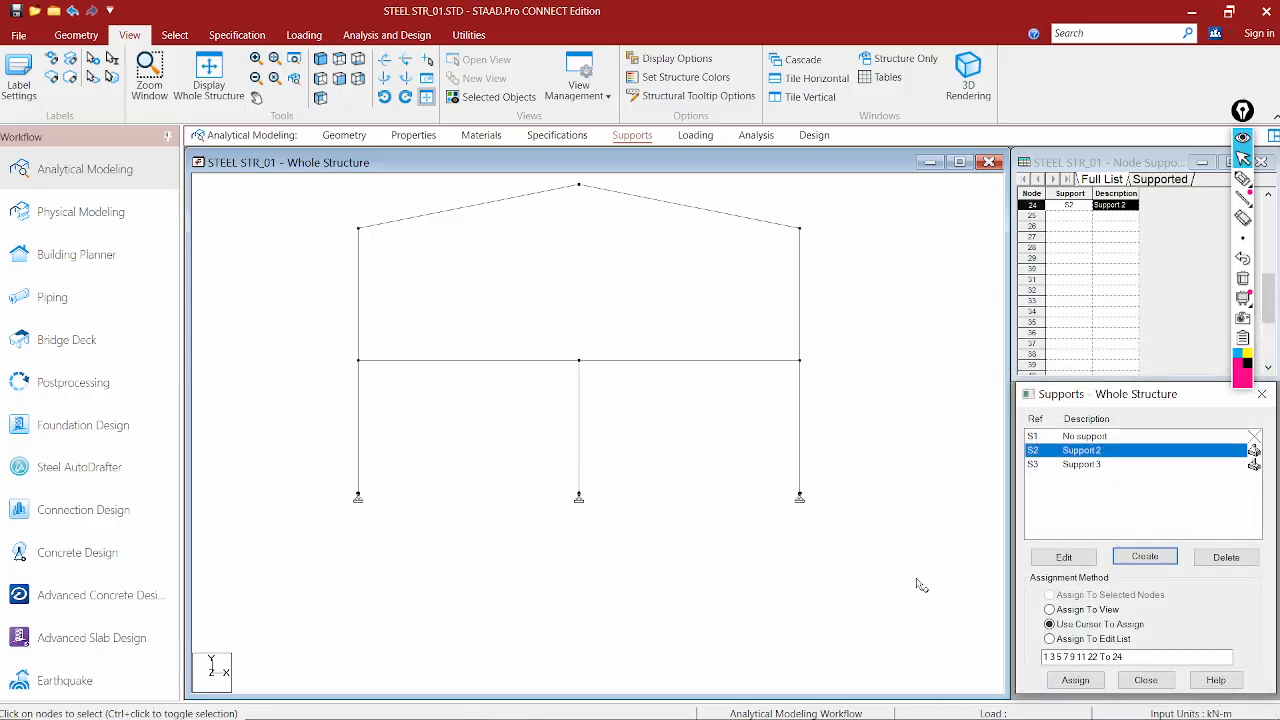
pyautogui.moveTo(529, 486); pyautogui.dragTo(910, 555)
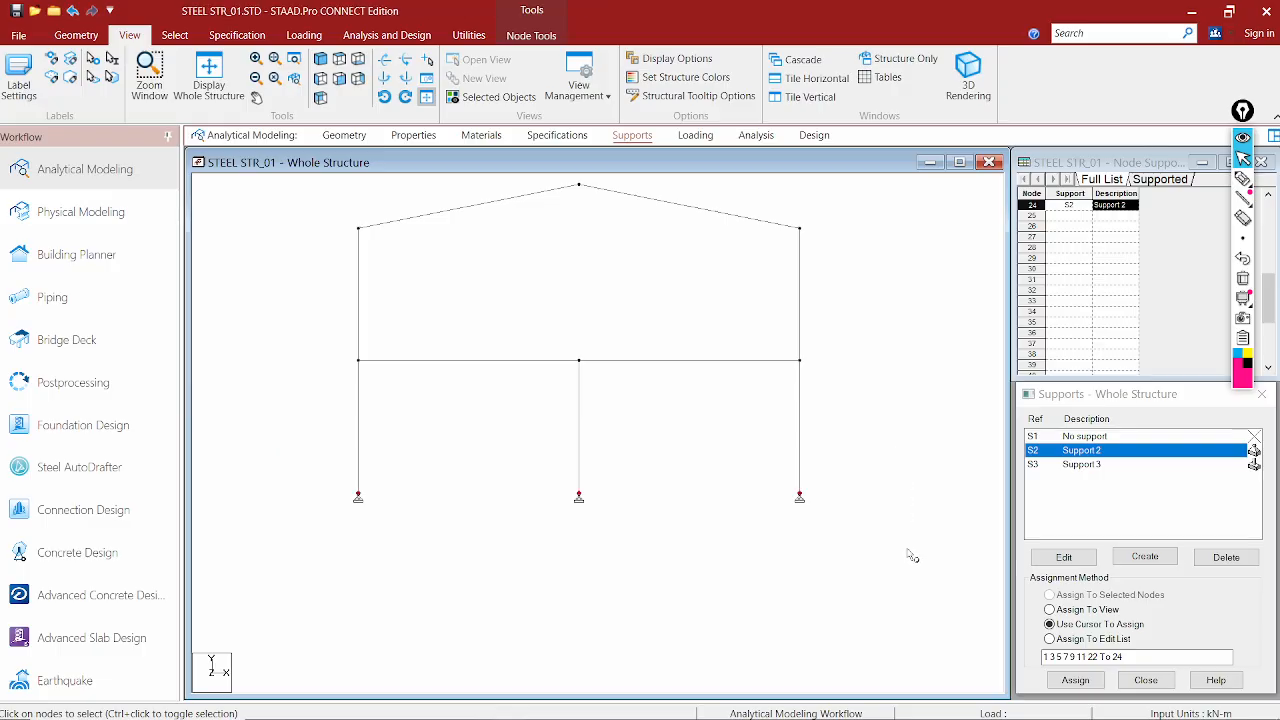
pyautogui.click(1076, 680)
pyautogui.click(1136, 588)
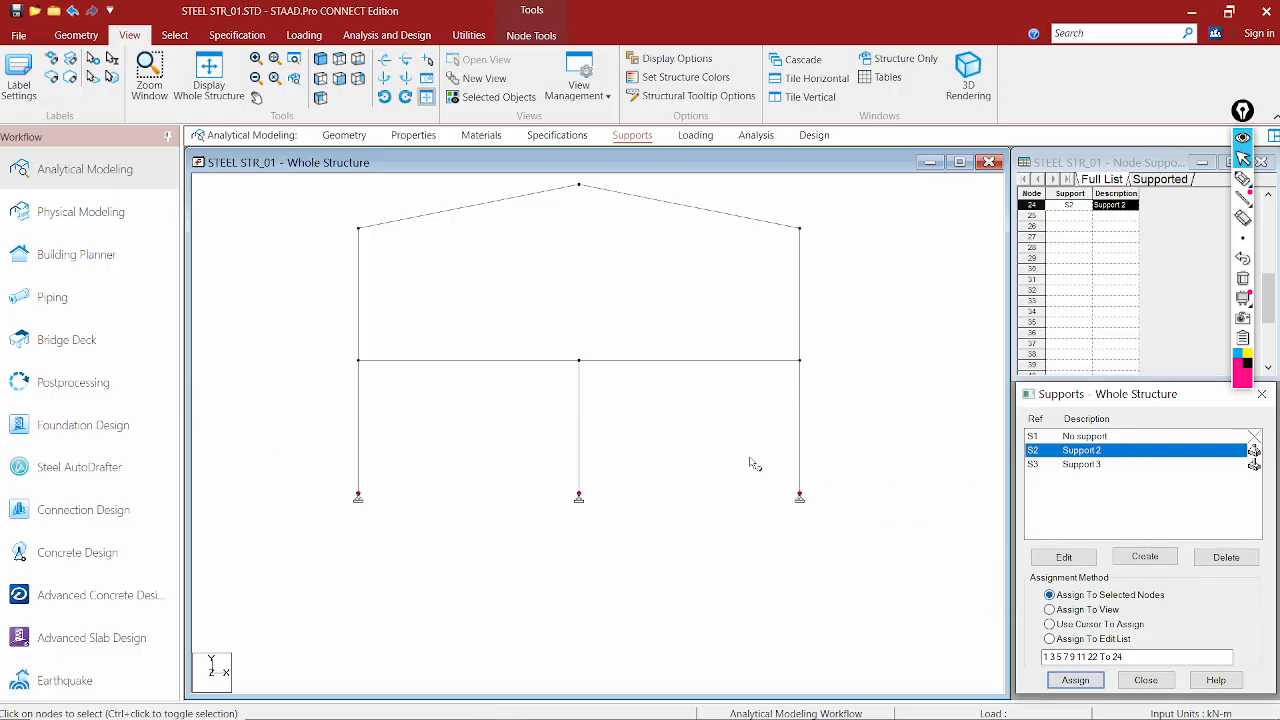
pyautogui.click(1049, 464)
pyautogui.moveTo(286, 474); pyautogui.dragTo(866, 531)
pyautogui.press('Return')
pyautogui.press('Return')
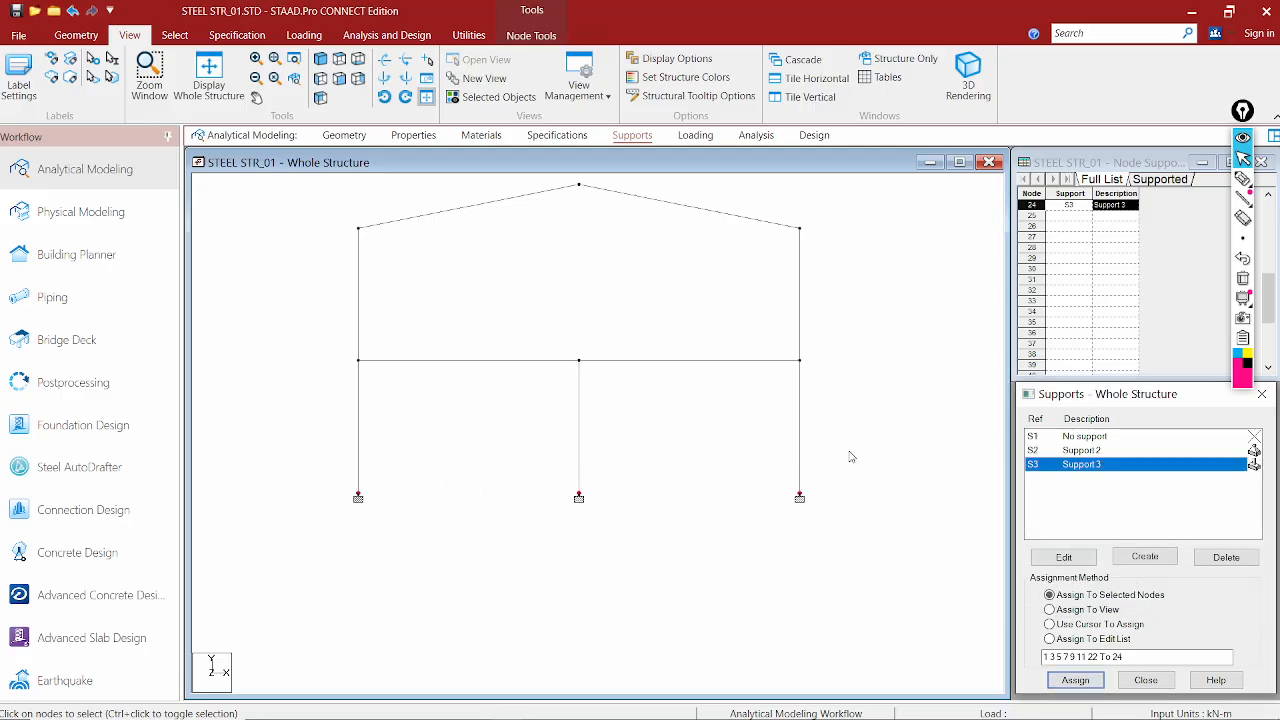
# In the isometric view, assign the pinned Support 2 to only the corner column base at node 11
pyautogui.click(320, 59)
pyautogui.scroll(1, 554, 408)
pyautogui.scroll(1, 556, 410)
pyautogui.click(1100, 451)
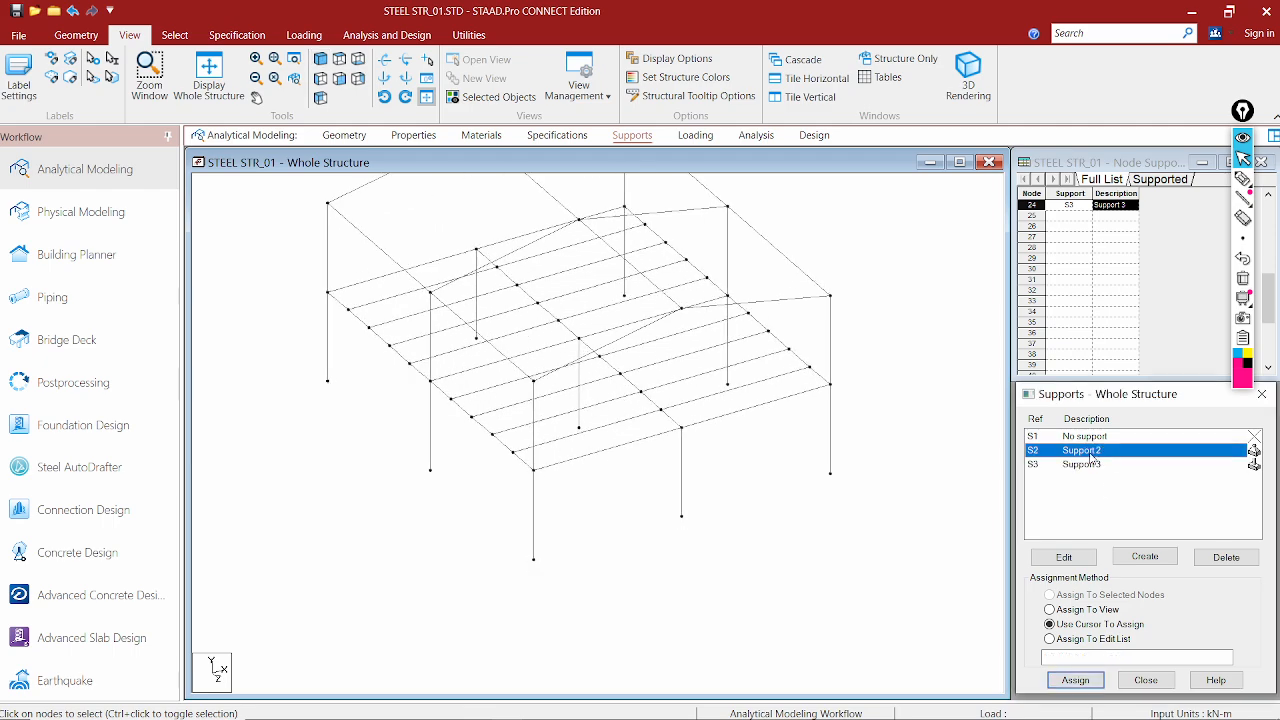
pyautogui.moveTo(802, 456); pyautogui.dragTo(926, 574)
pyautogui.click(1062, 594)
pyautogui.click(1066, 682)
pyautogui.click(1141, 587)
# Select the corner column base at node 11 and assign the fixed Support 3 to it
pyautogui.click(740, 440)
pyautogui.scroll(1, 740, 440)
pyautogui.moveTo(849, 486); pyautogui.dragTo(791, 470, button='middle')
pyautogui.moveTo(762, 460); pyautogui.dragTo(830, 528)
pyautogui.click(1072, 467)
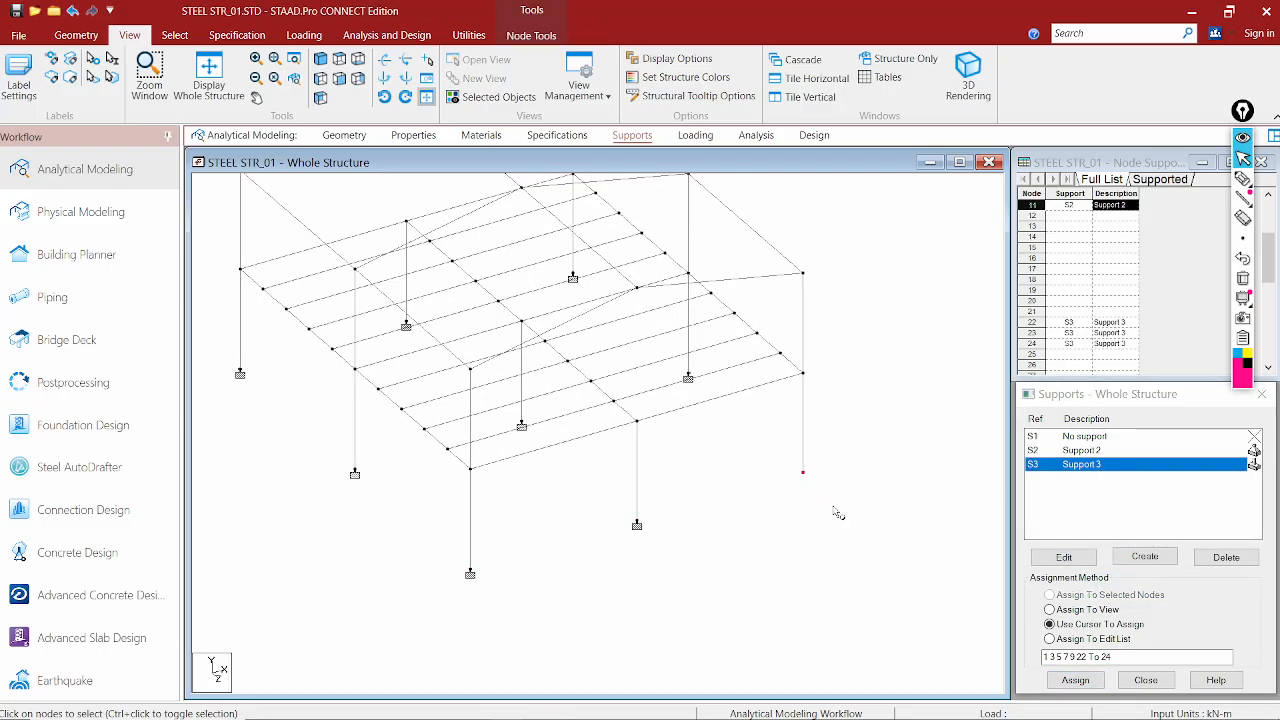
pyautogui.click(1066, 680)
pyautogui.click(1137, 586)
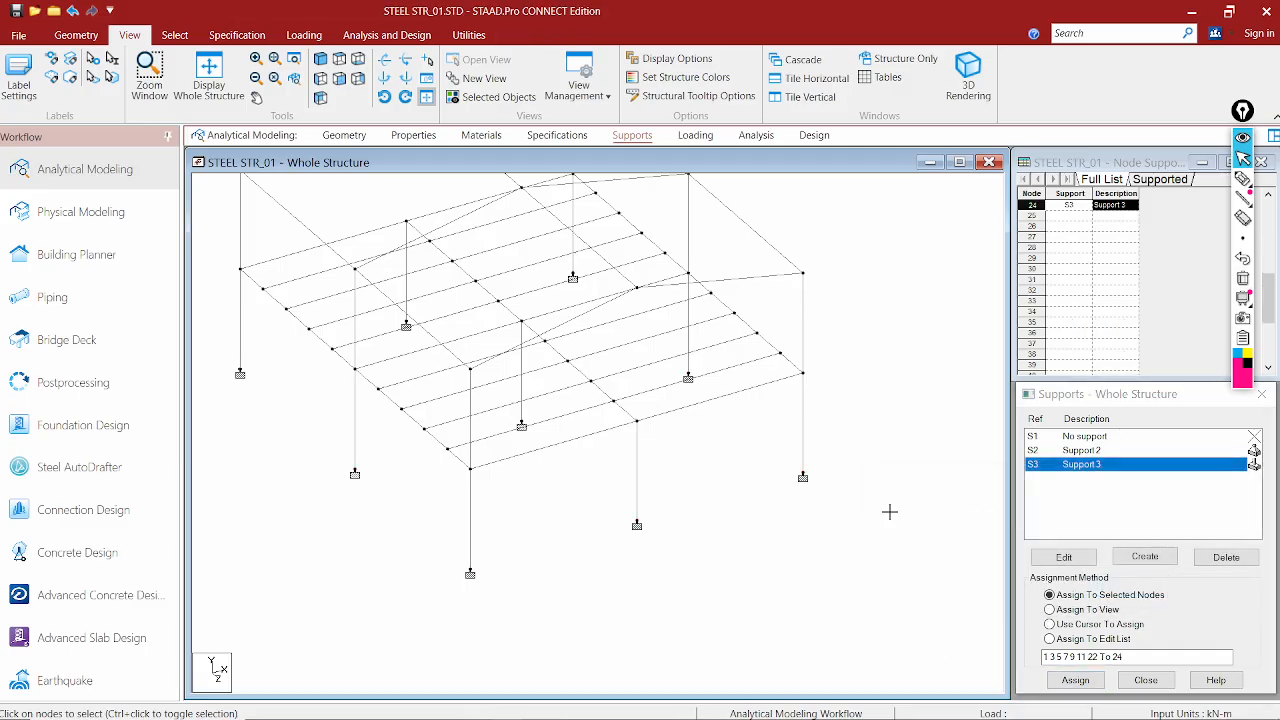
# Select Support 3 in the support list and try to edit it
pyautogui.click(1096, 464)
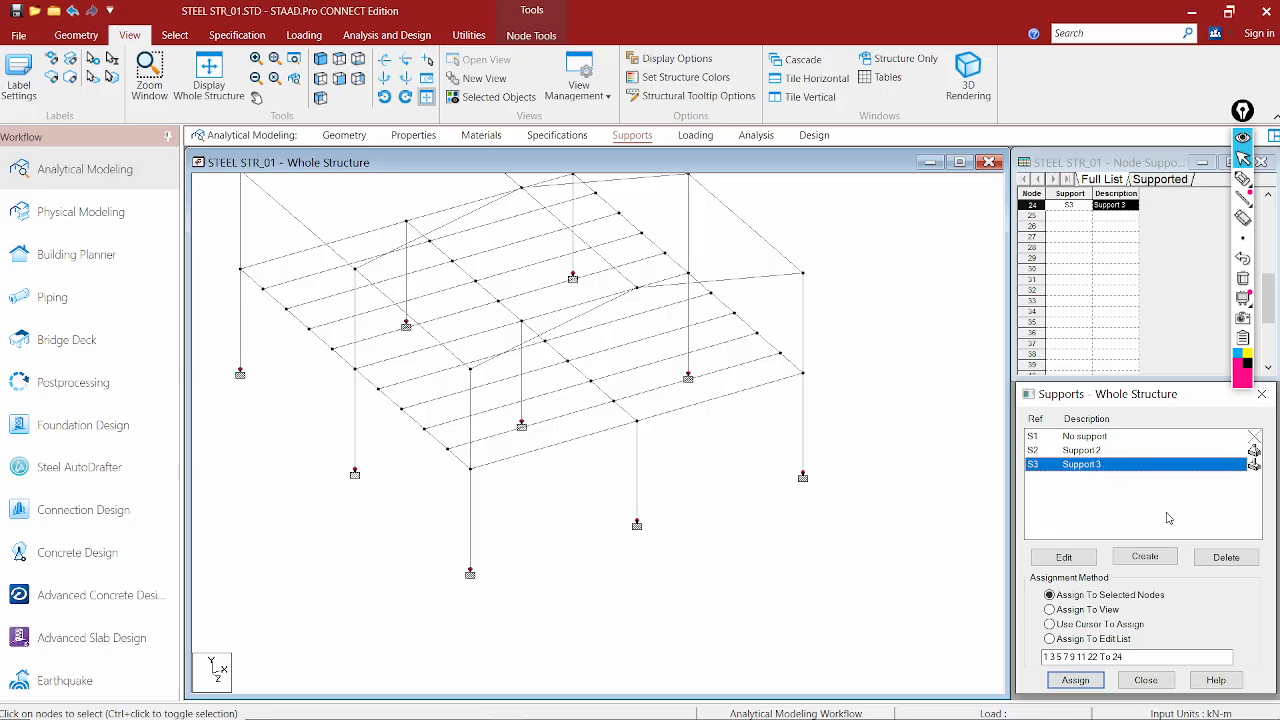
pyautogui.click(1068, 557)
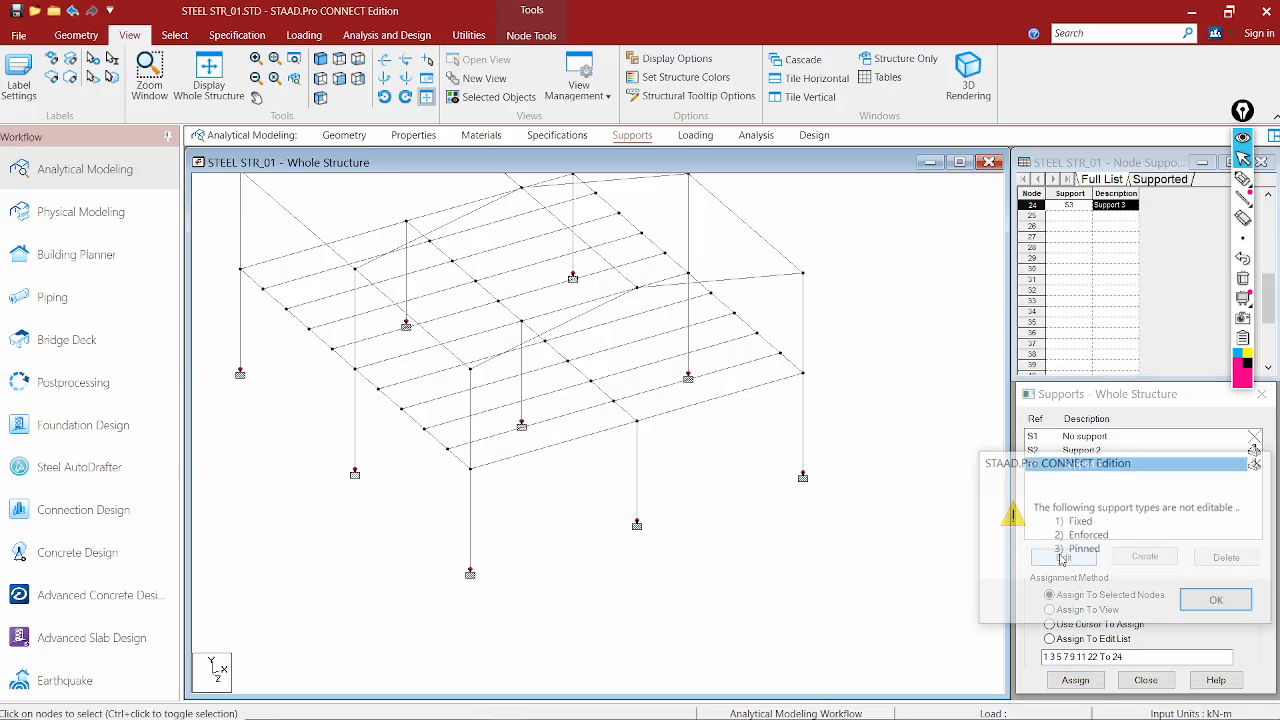
pyautogui.click(1219, 600)
# Examine the Pinned, Fixed But, Enforced and Enforced But support types, and close the dialog without adding one
pyautogui.click(1131, 556)
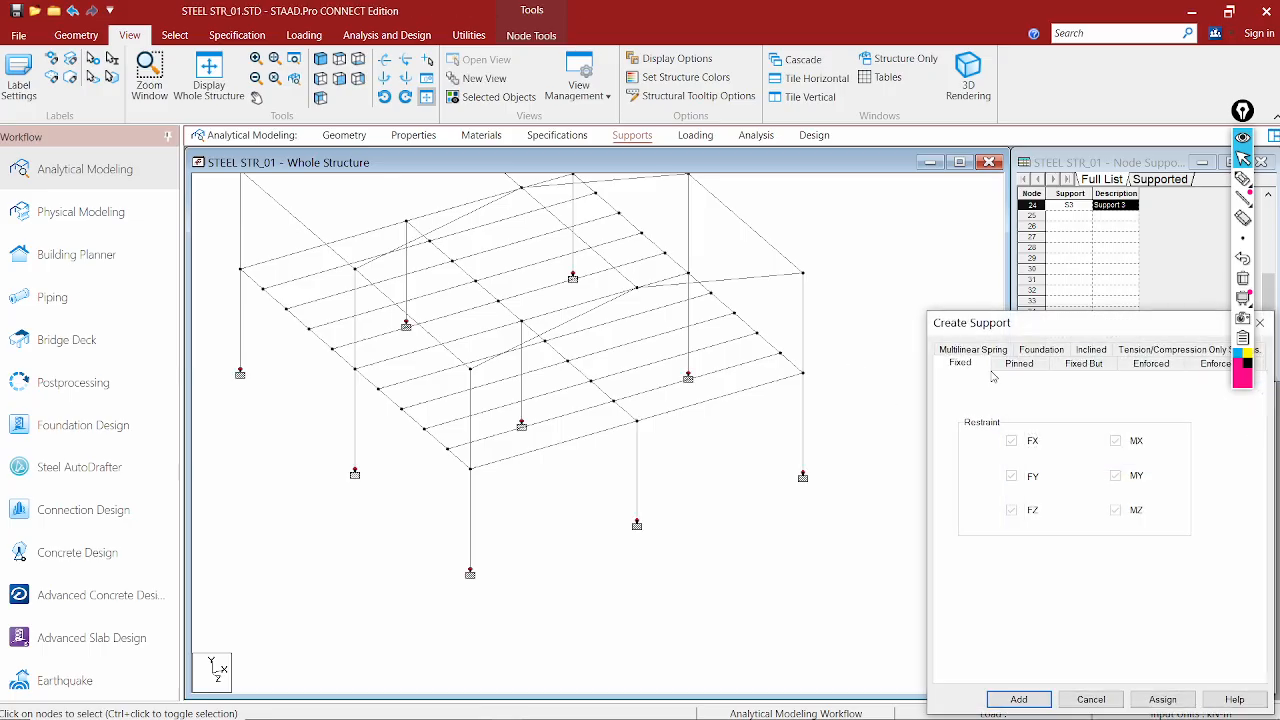
pyautogui.click(1018, 364)
pyautogui.click(1083, 363)
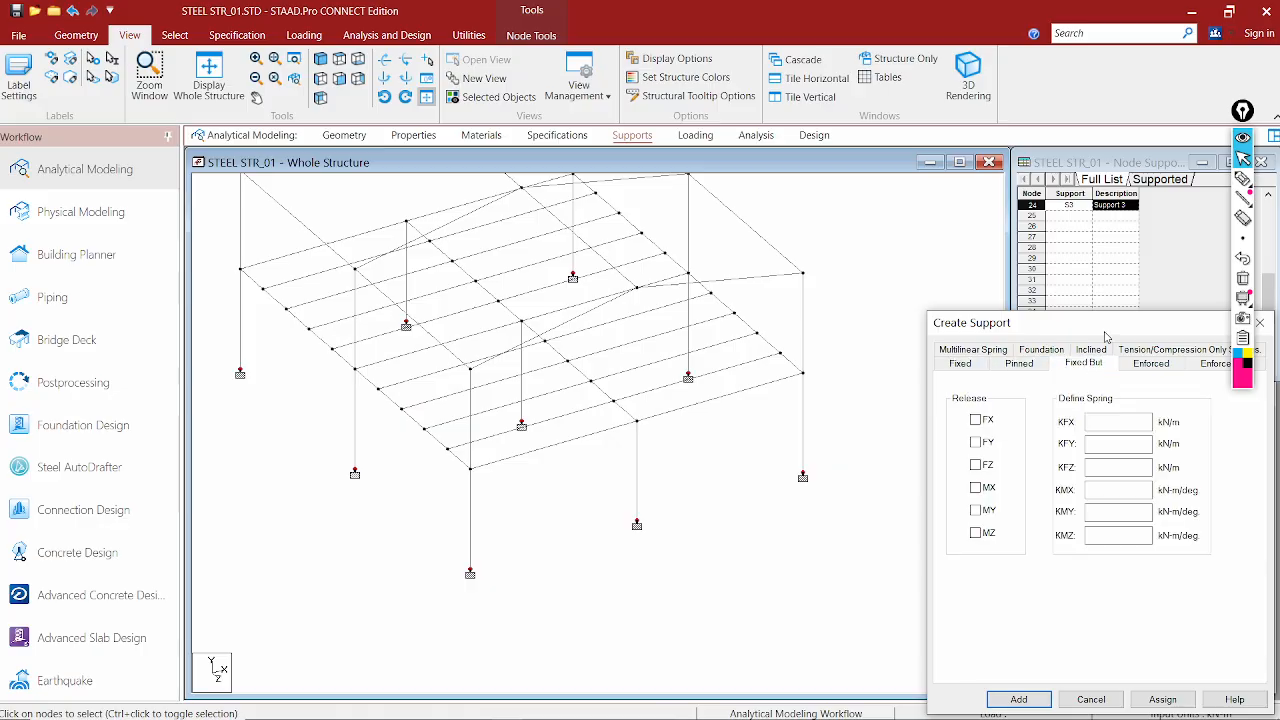
pyautogui.moveTo(1105, 332); pyautogui.dragTo(838, 302)
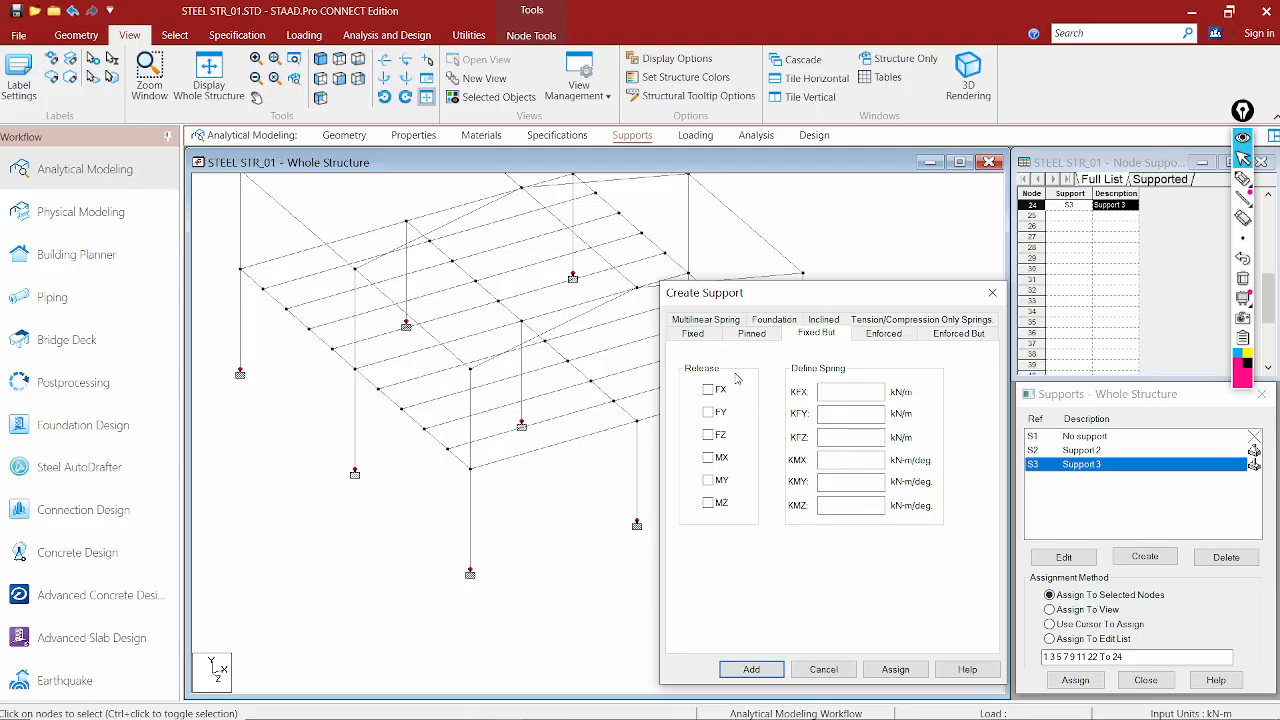
pyautogui.moveTo(925, 302); pyautogui.dragTo(781, 286)
pyautogui.click(739, 315)
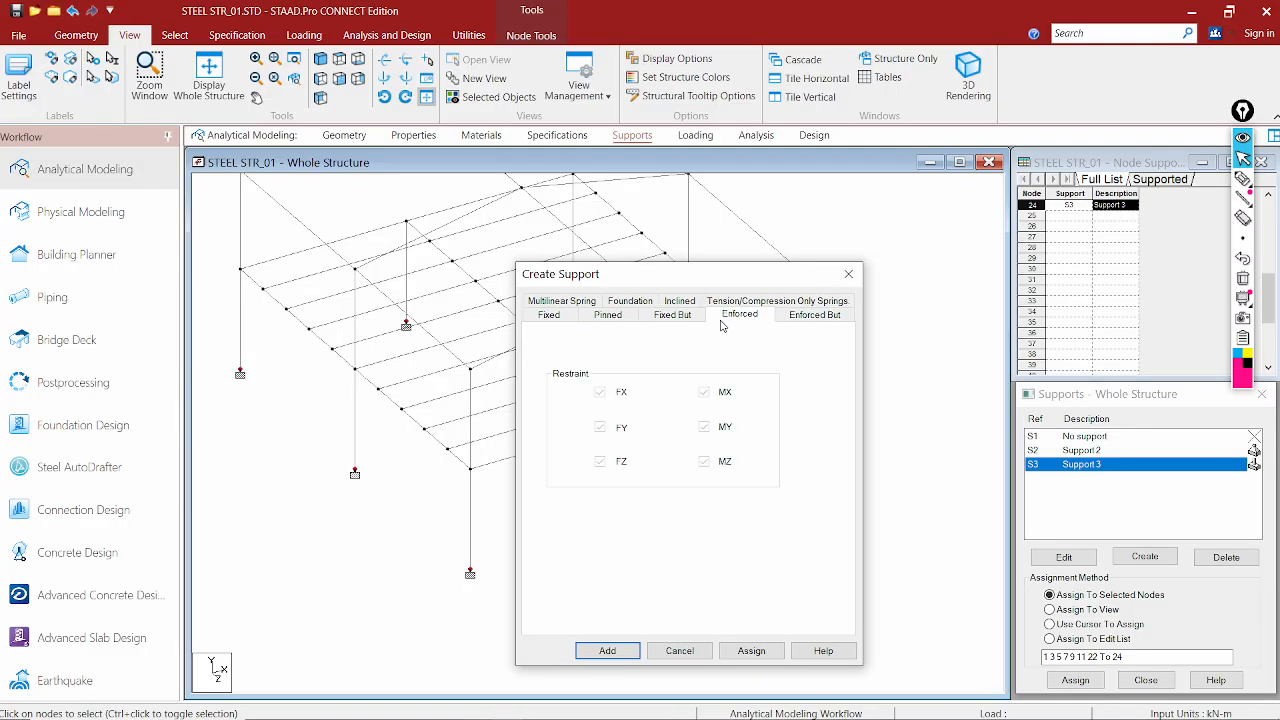
pyautogui.click(814, 315)
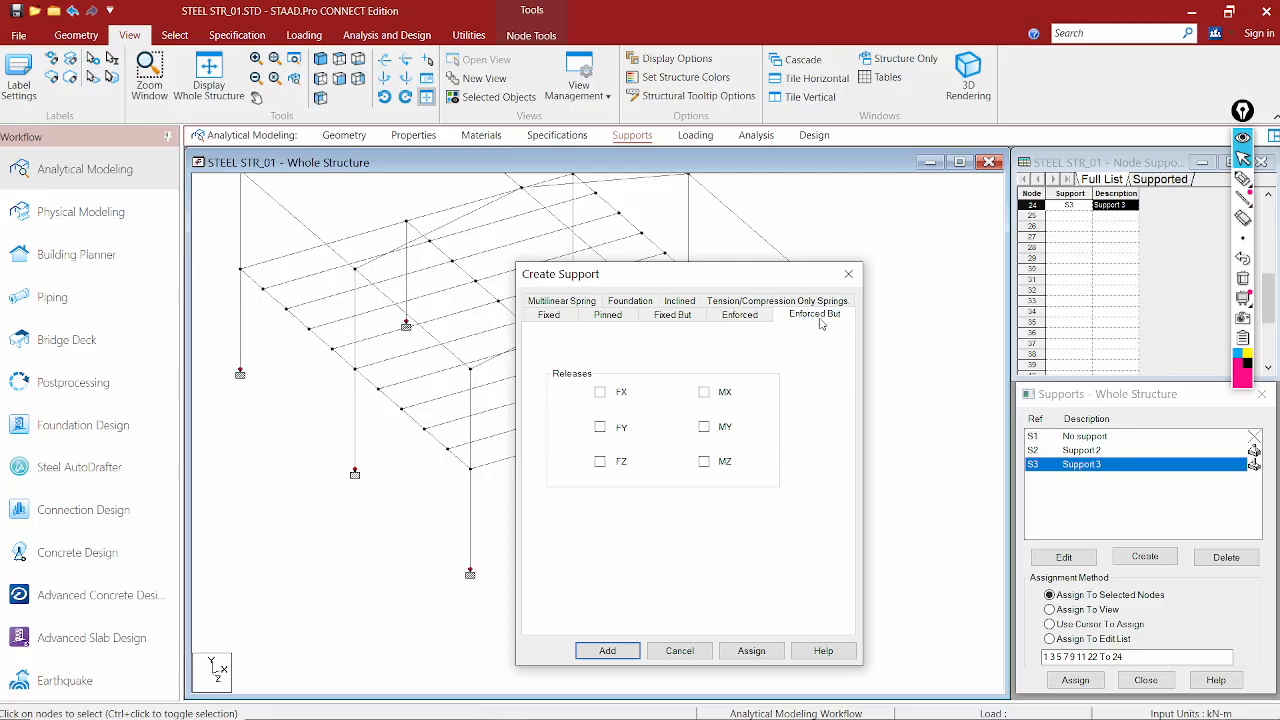
pyautogui.click(848, 273)
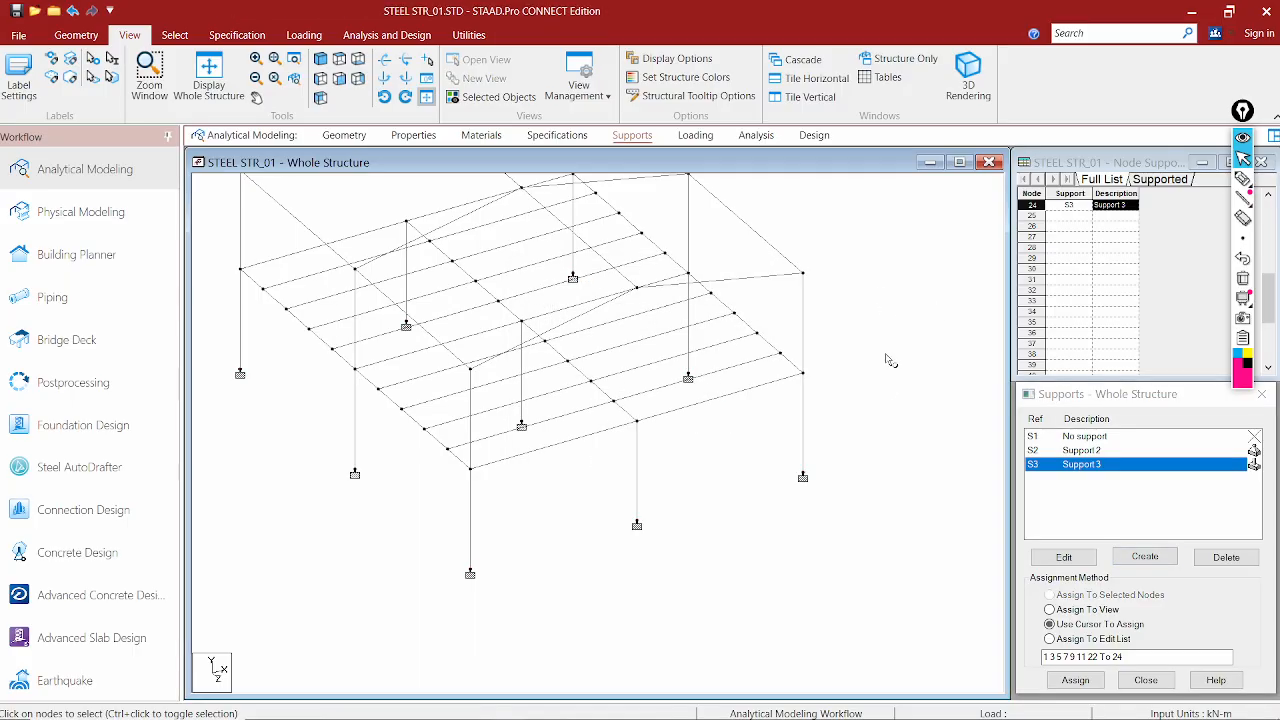
# Inspect the supports at the column bases and go through the No support, Support 2 and Support 3 entries
pyautogui.moveTo(885, 399); pyautogui.dragTo(900, 413, button='middle')
pyautogui.scroll(-1, 883, 419)
pyautogui.moveTo(822, 459); pyautogui.dragTo(828, 465, button='middle')
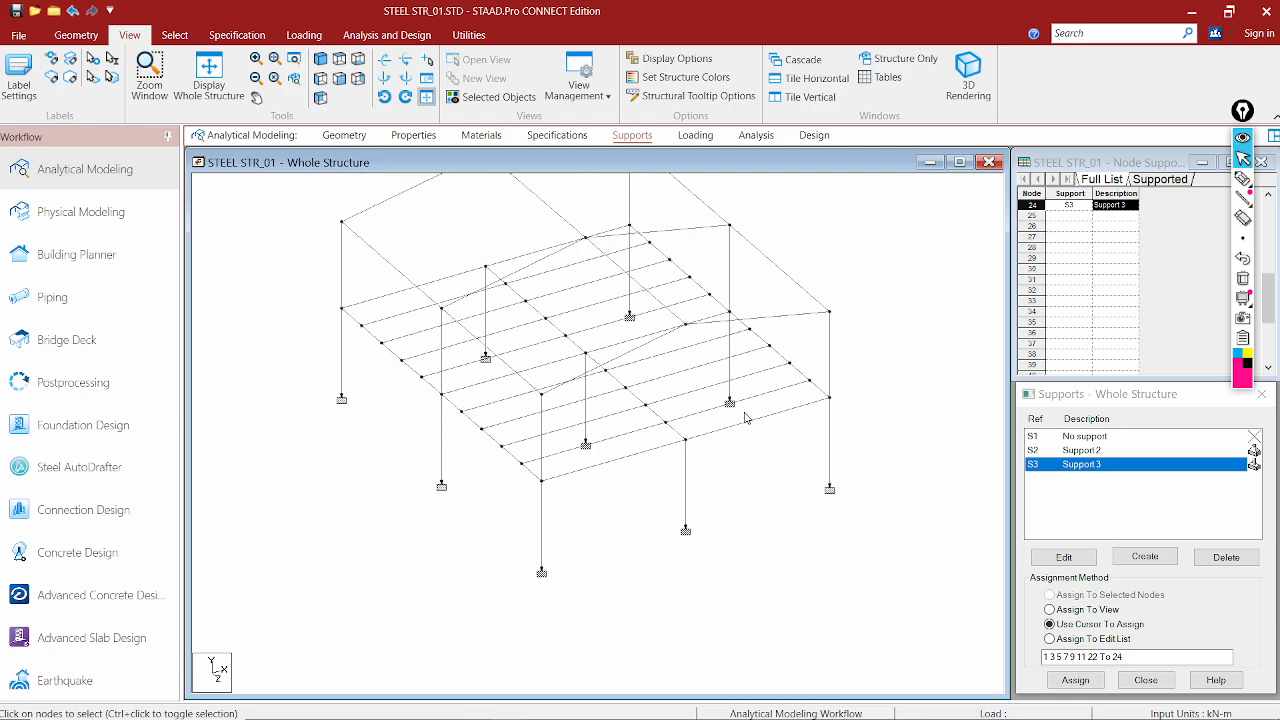
pyautogui.moveTo(537, 412); pyautogui.dragTo(543, 443, button='middle')
pyautogui.moveTo(437, 377); pyautogui.dragTo(443, 392, button='middle')
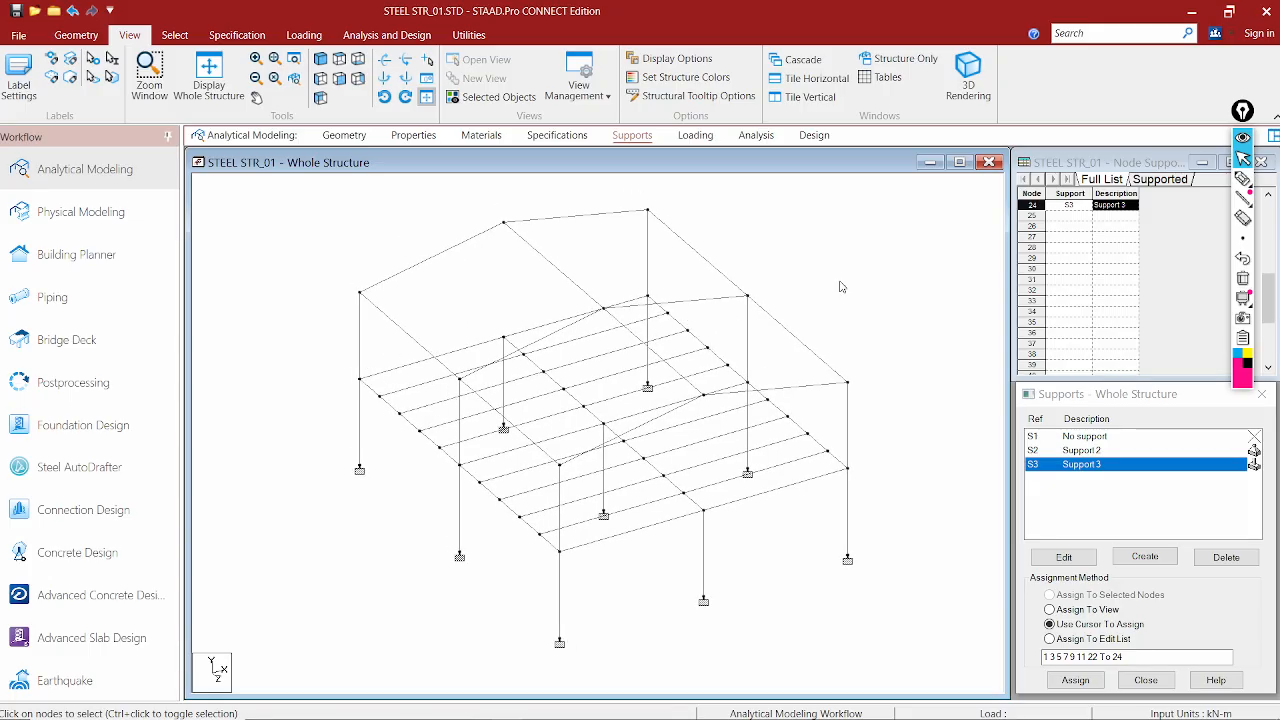
pyautogui.moveTo(876, 393); pyautogui.dragTo(871, 320, button='middle')
pyautogui.click(1076, 451)
pyautogui.click(1087, 438)
pyautogui.click(1082, 451)
pyautogui.click(1082, 464)
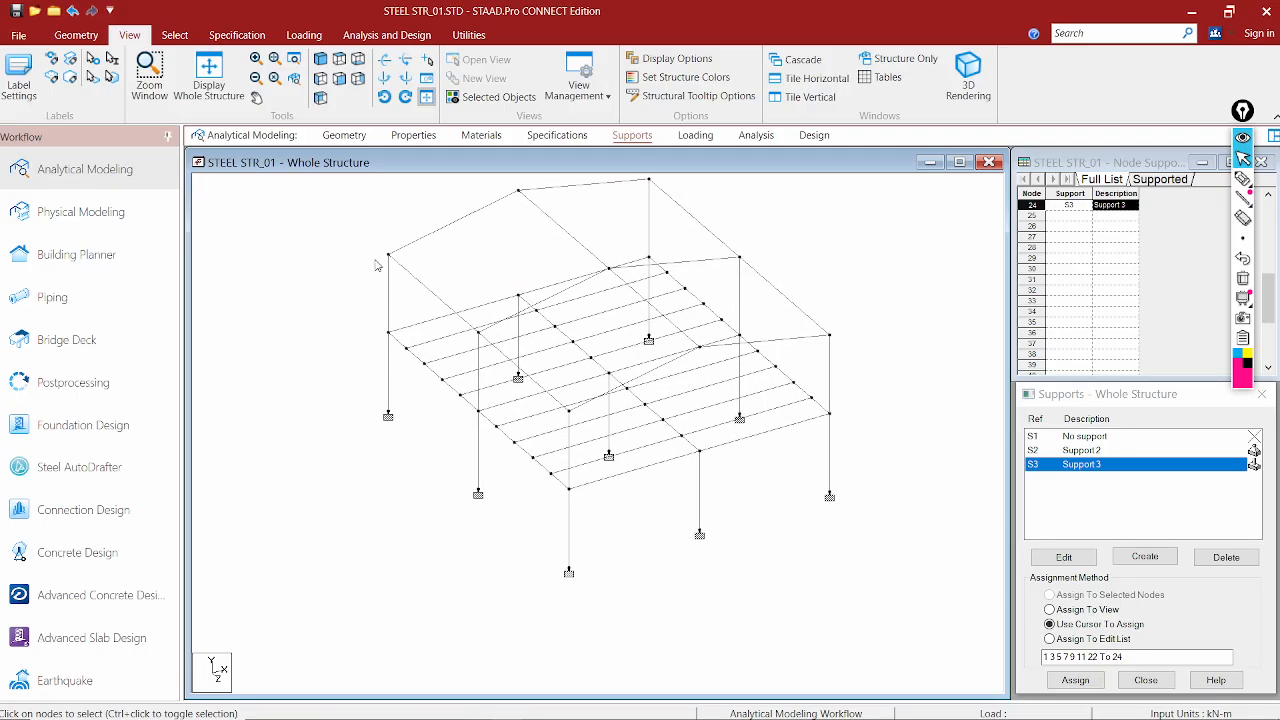
pyautogui.moveTo(739, 243); pyautogui.dragTo(699, 306, button='middle')
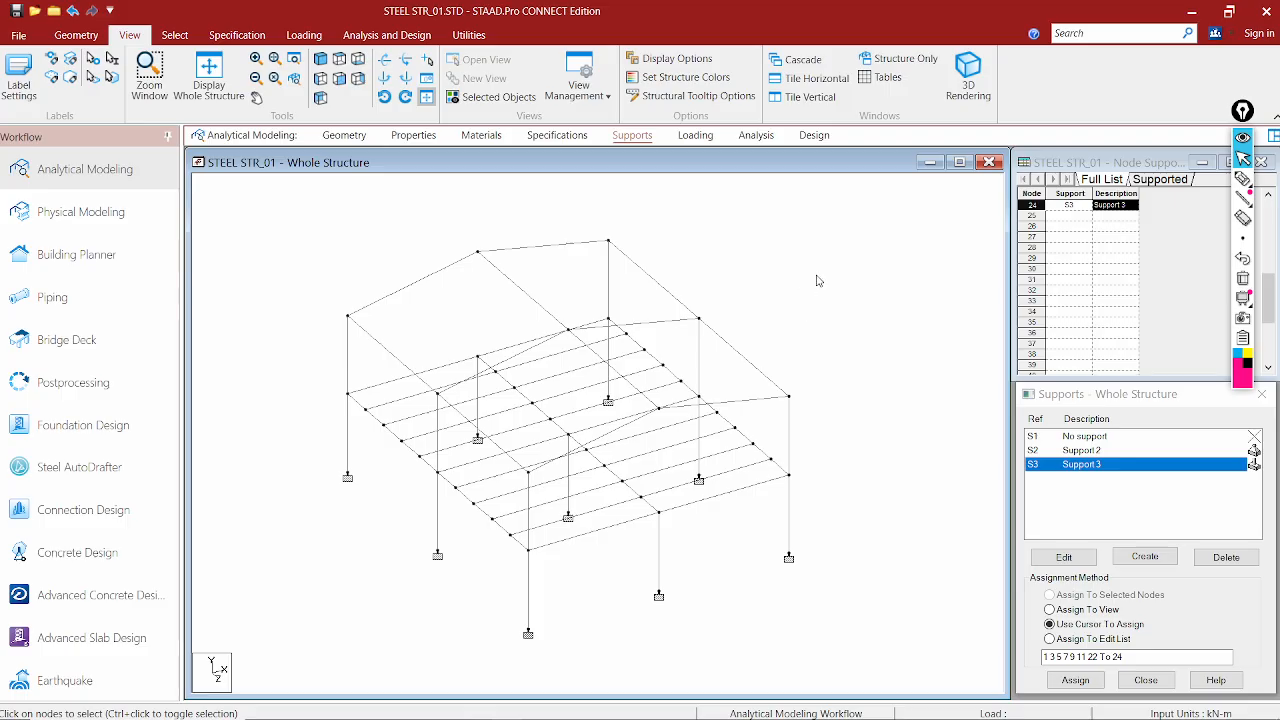
# Open the Specifications page of the analytical model and select a secondary floor beam near the back of the structure
pyautogui.moveTo(300, 257); pyautogui.dragTo(349, 595)
pyautogui.click(363, 583)
pyautogui.click(786, 392)
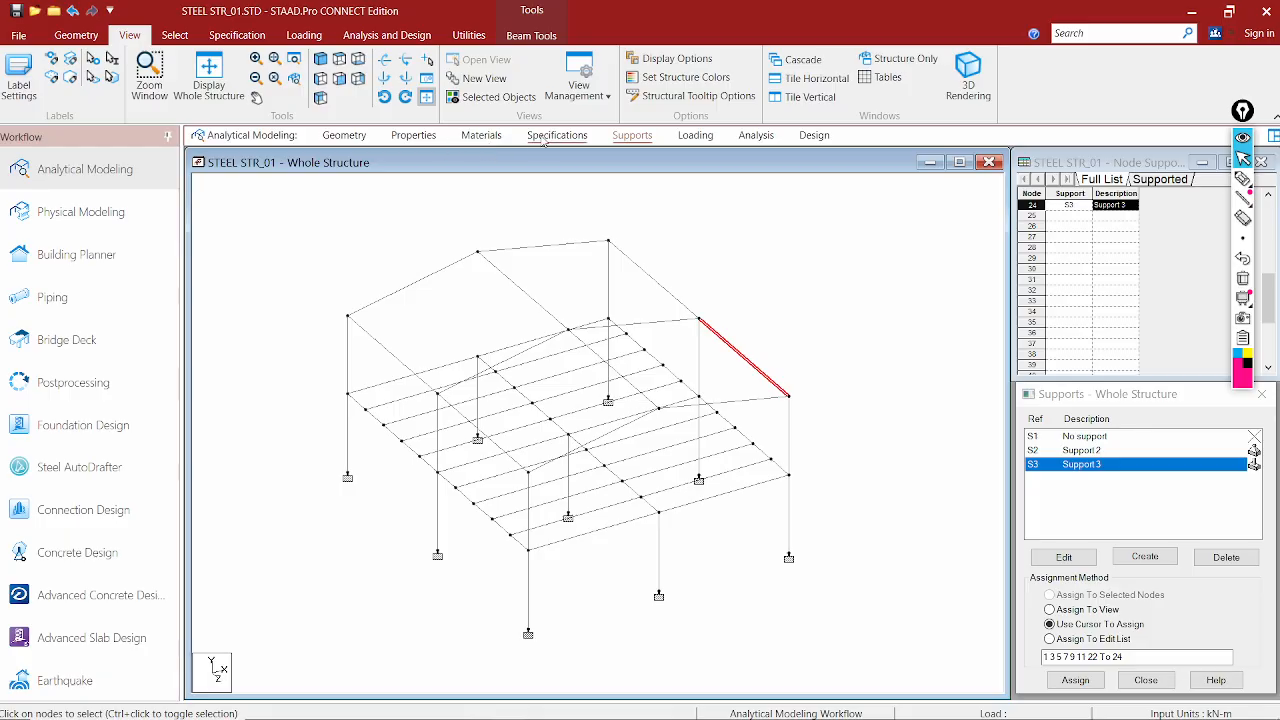
pyautogui.click(545, 137)
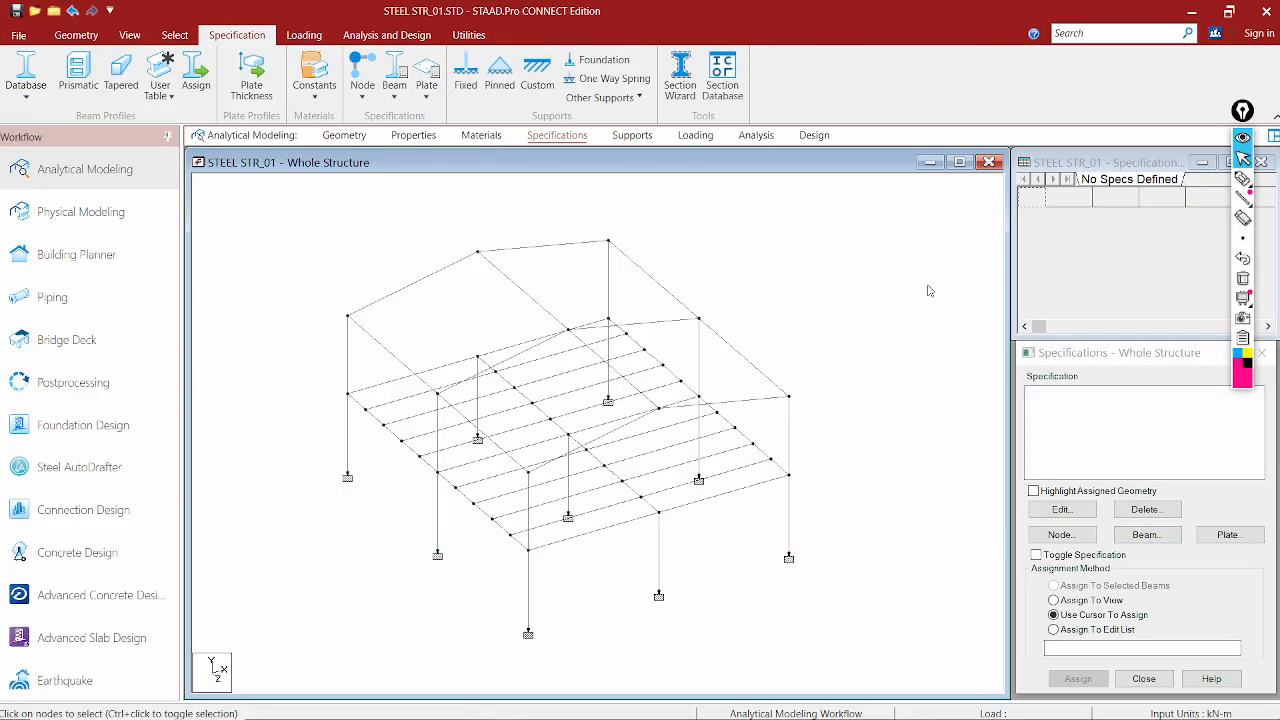
pyautogui.moveTo(817, 439); pyautogui.dragTo(826, 394, button='middle')
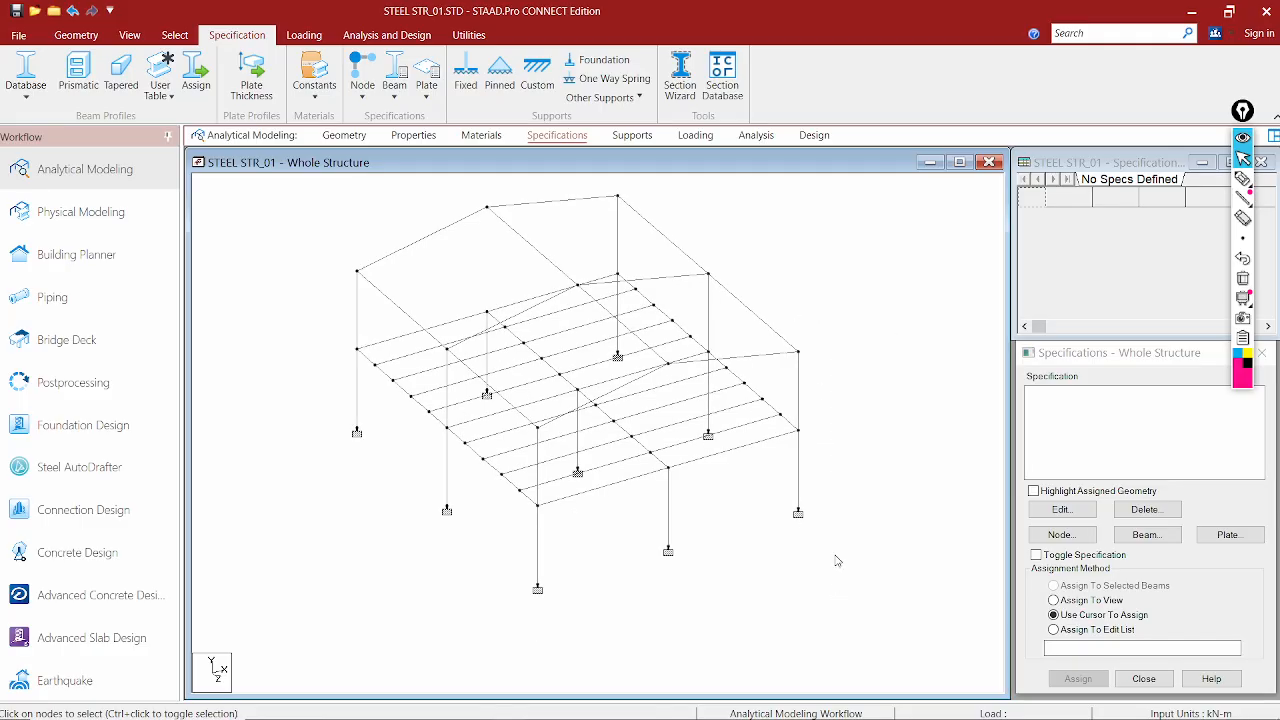
pyautogui.click(621, 295)
# Annotate the view with a moment M at the corner column base and an I-section sketch with Y and Z axes
pyautogui.click(1243, 178)
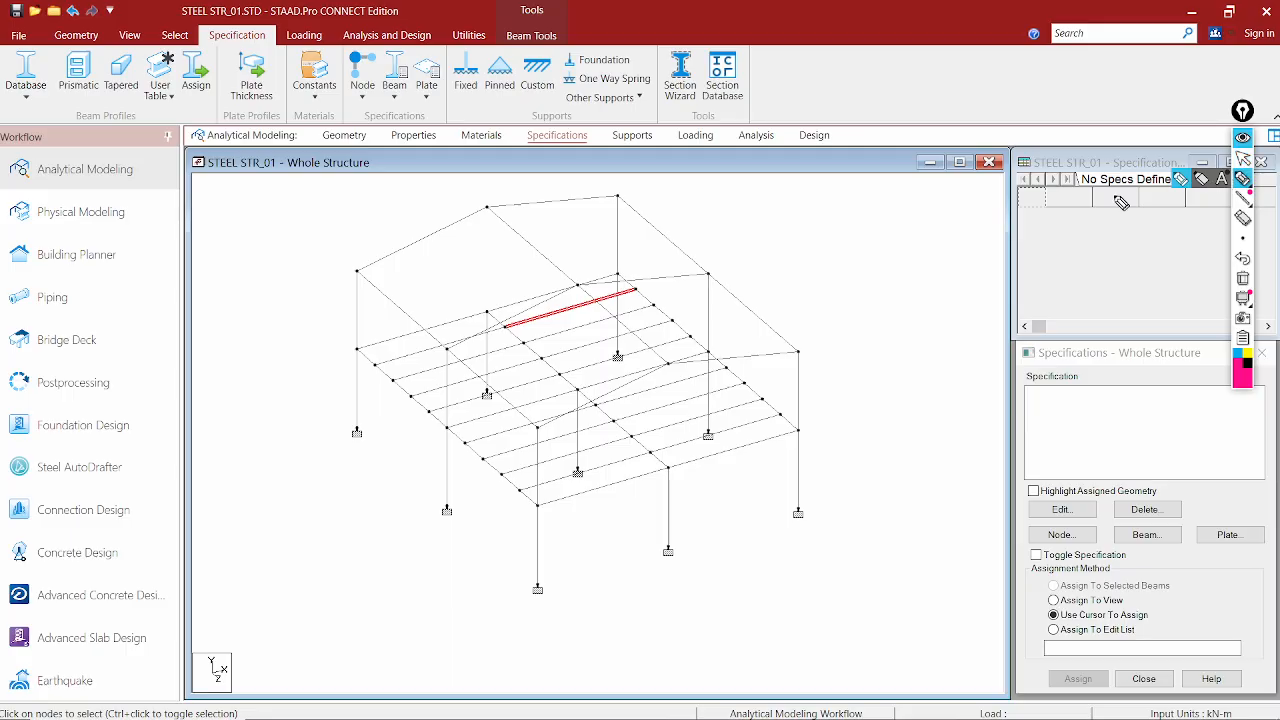
pyautogui.moveTo(812, 490)
pyautogui.mouseDown()
pyautogui.moveTo(775, 513)
pyautogui.moveTo(845, 458)
pyautogui.mouseUp()
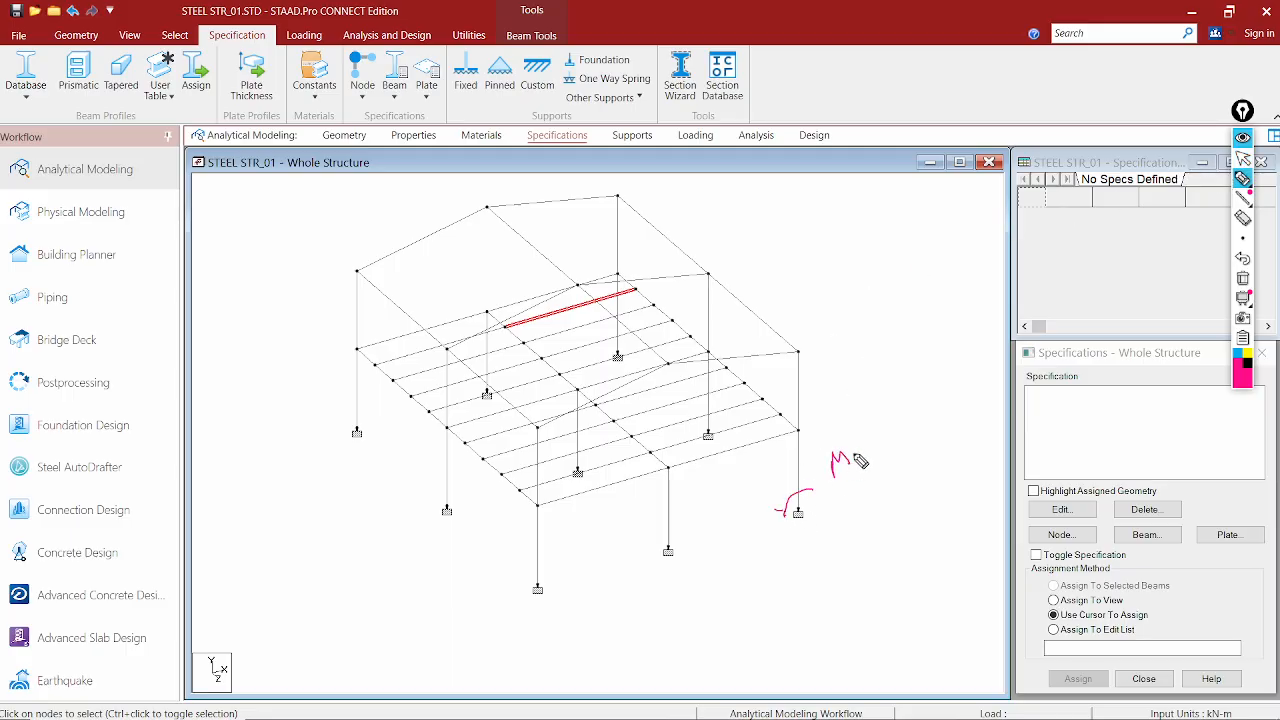
pyautogui.moveTo(825, 260)
pyautogui.mouseDown()
pyautogui.moveTo(830, 298)
pyautogui.moveTo(876, 259)
pyautogui.moveTo(889, 283)
pyautogui.mouseUp()
pyautogui.moveTo(836, 234); pyautogui.dragTo(874, 320)
pyautogui.moveTo(800, 212); pyautogui.dragTo(812, 226)
pyautogui.moveTo(773, 294); pyautogui.dragTo(935, 232)
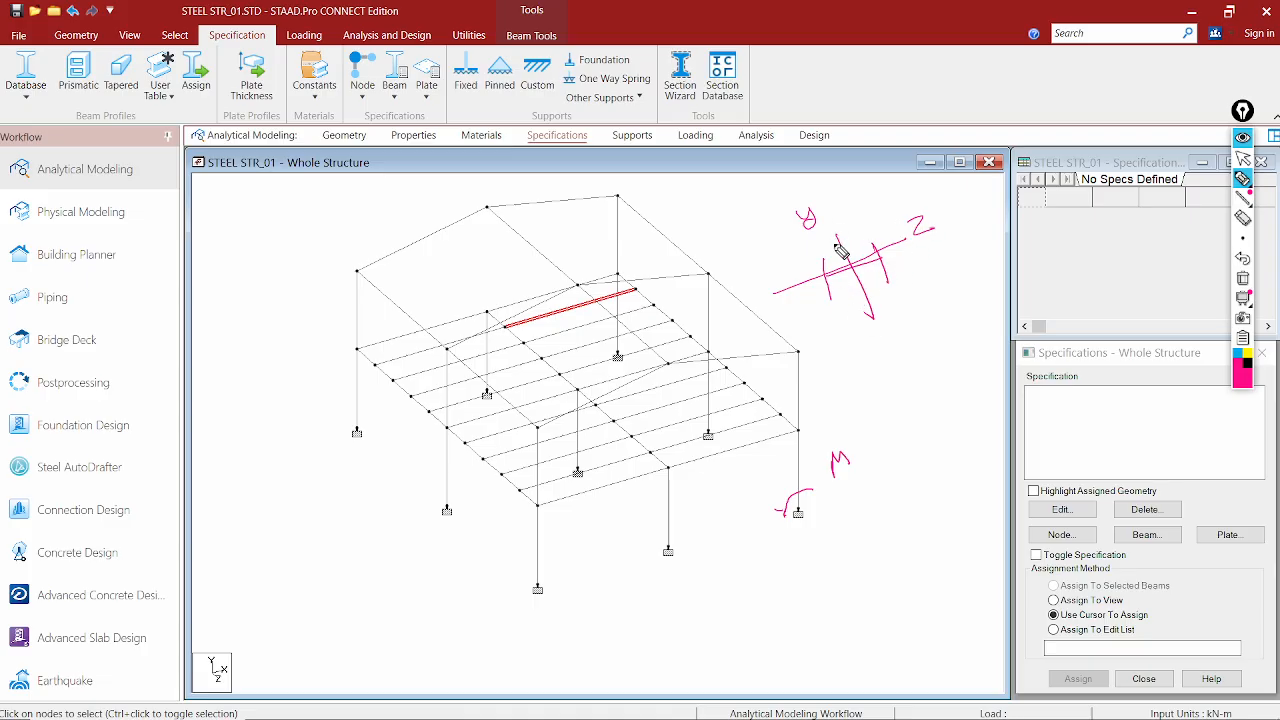
pyautogui.moveTo(829, 241)
pyautogui.mouseDown()
pyautogui.moveTo(867, 238)
pyautogui.moveTo(860, 206)
pyautogui.moveTo(884, 212)
pyautogui.mouseUp()
pyautogui.moveTo(779, 266); pyautogui.dragTo(806, 310)
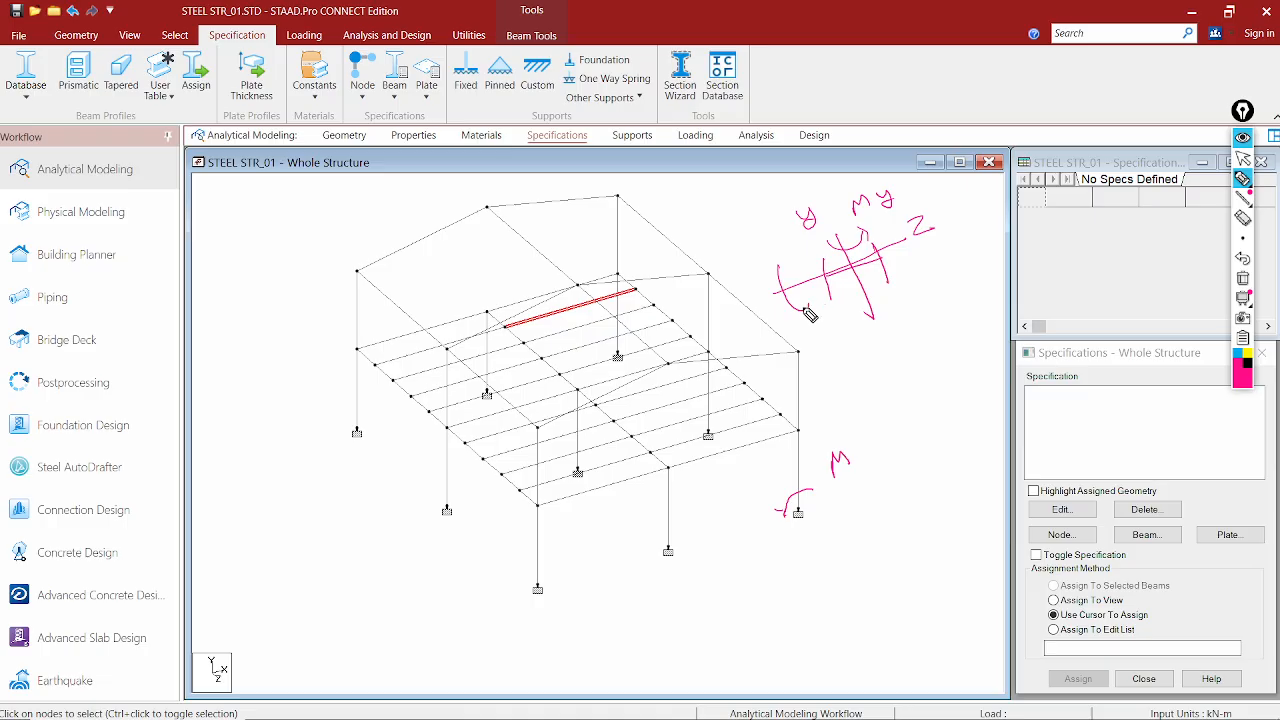
# Erase the section sketch and redraw the I-section with its y axis along the web and z axis across it
pyautogui.click(1242, 217)
pyautogui.moveTo(881, 207)
pyautogui.mouseDown()
pyautogui.moveTo(858, 212)
pyautogui.moveTo(910, 238)
pyautogui.moveTo(802, 232)
pyautogui.moveTo(871, 234)
pyautogui.moveTo(786, 289)
pyautogui.moveTo(926, 268)
pyautogui.mouseUp()
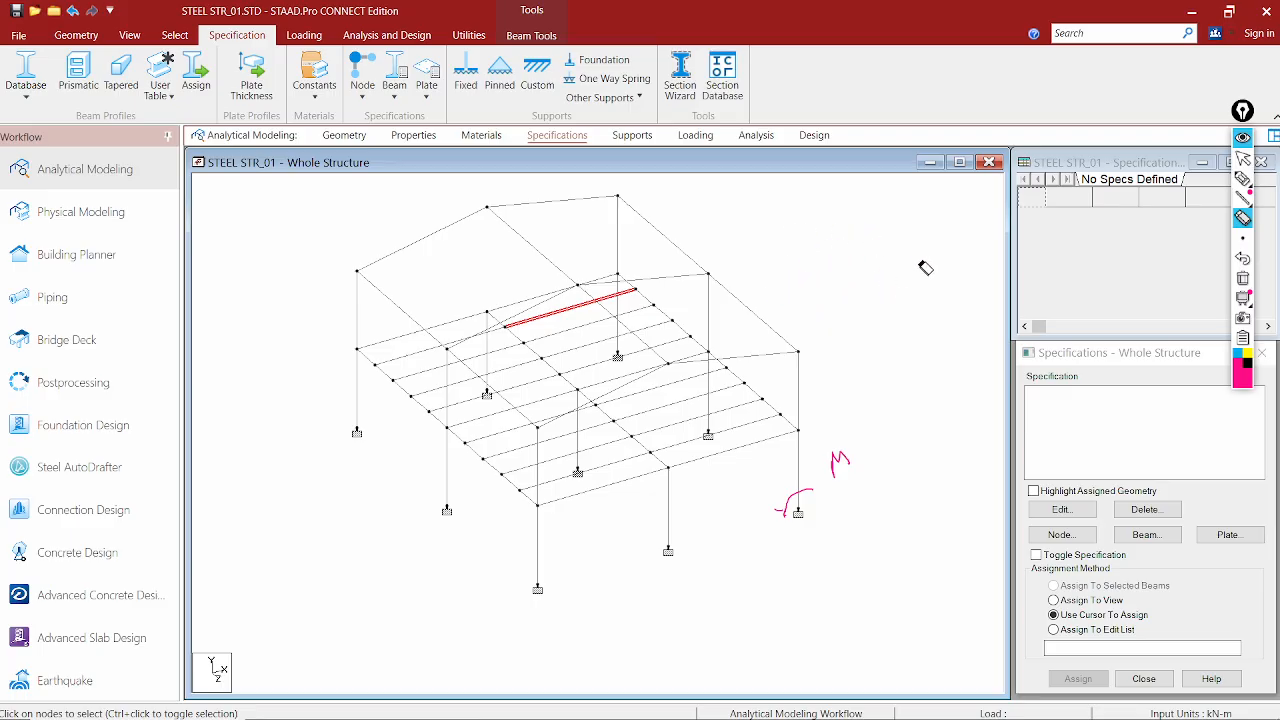
pyautogui.click(1242, 178)
pyautogui.moveTo(812, 238); pyautogui.dragTo(830, 283)
pyautogui.moveTo(893, 217); pyautogui.dragTo(909, 264)
pyautogui.moveTo(824, 257); pyautogui.dragTo(895, 233)
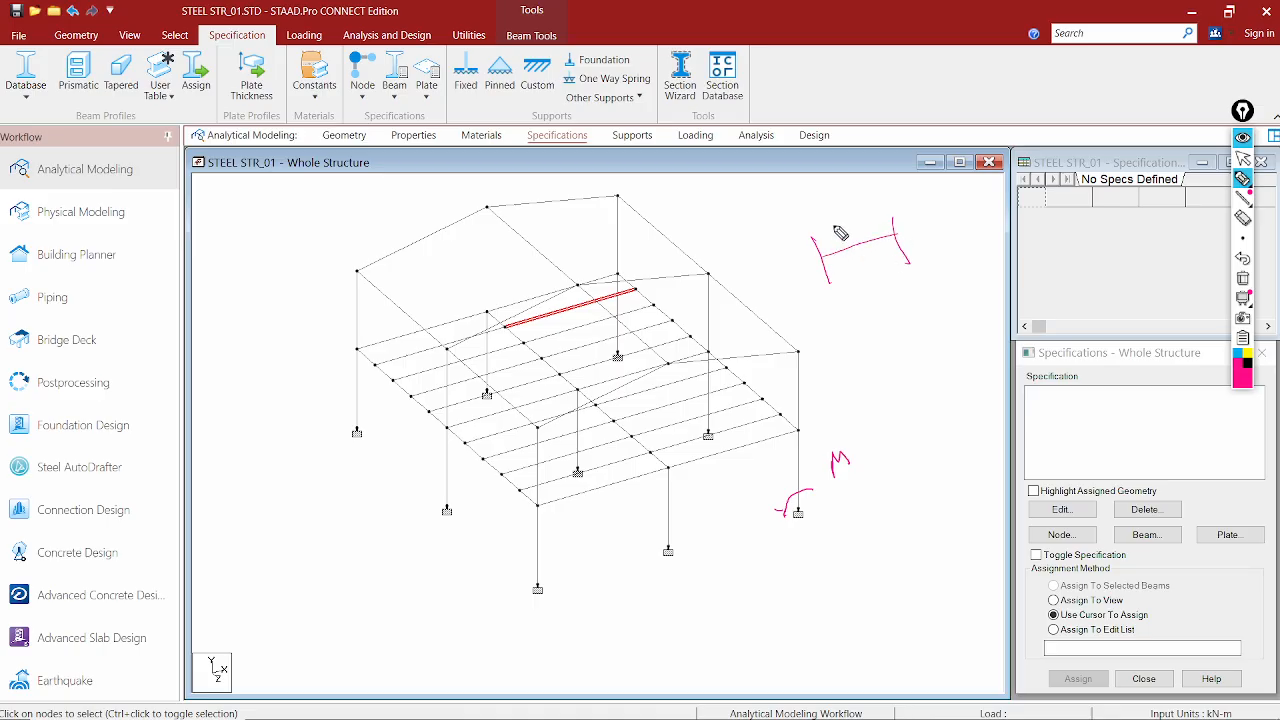
pyautogui.moveTo(851, 222); pyautogui.dragTo(884, 295)
pyautogui.moveTo(836, 214); pyautogui.dragTo(850, 208)
pyautogui.moveTo(884, 316); pyautogui.dragTo(903, 323)
pyautogui.moveTo(781, 276)
pyautogui.mouseDown()
pyautogui.moveTo(807, 268)
pyautogui.moveTo(786, 286)
pyautogui.moveTo(940, 226)
pyautogui.moveTo(948, 254)
pyautogui.moveTo(958, 238)
pyautogui.mouseUp()
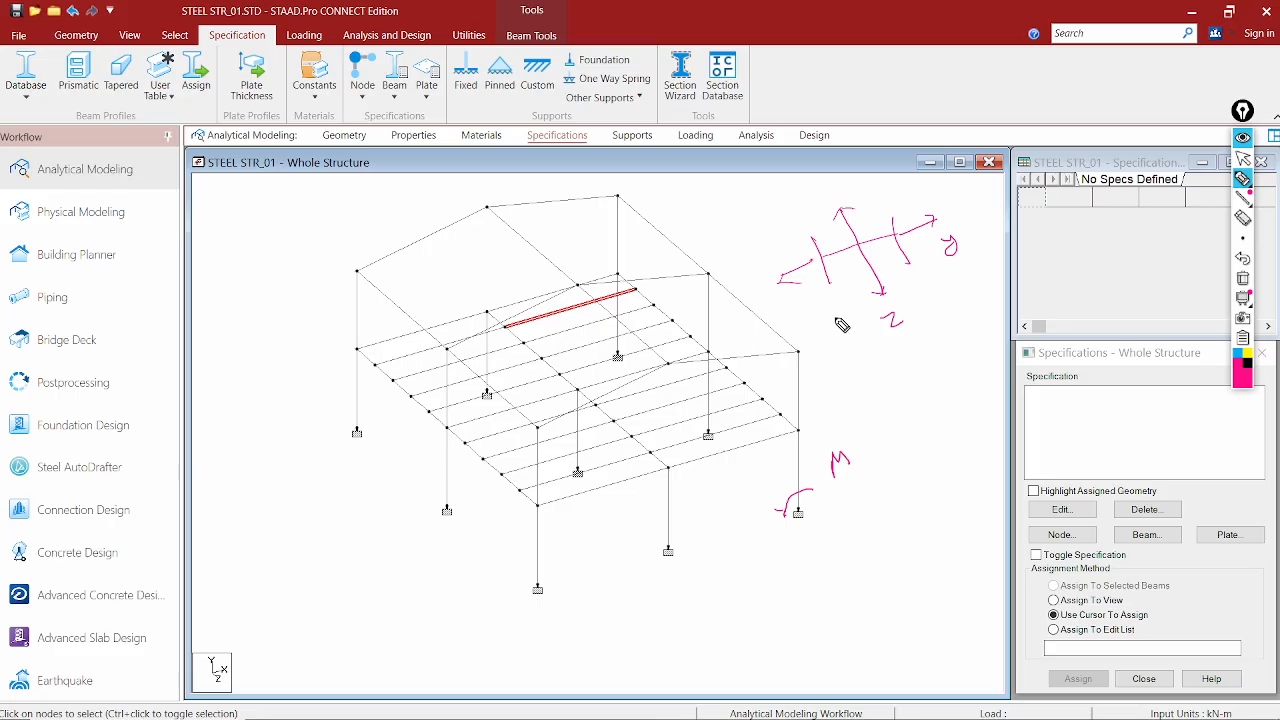
# Mark the Mzz, My and Mx moments in the annotation and circle the support at the corner column base
pyautogui.moveTo(888, 268); pyautogui.dragTo(863, 346)
pyautogui.moveTo(857, 355); pyautogui.dragTo(869, 352)
pyautogui.moveTo(778, 243)
pyautogui.mouseDown()
pyautogui.moveTo(812, 285)
pyautogui.moveTo(724, 222)
pyautogui.moveTo(734, 232)
pyautogui.moveTo(756, 220)
pyautogui.moveTo(737, 262)
pyautogui.moveTo(780, 222)
pyautogui.mouseUp()
pyautogui.moveTo(778, 455)
pyautogui.mouseDown()
pyautogui.moveTo(798, 467)
pyautogui.moveTo(826, 412)
pyautogui.moveTo(838, 424)
pyautogui.moveTo(863, 406)
pyautogui.mouseUp()
pyautogui.moveTo(852, 347); pyautogui.dragTo(862, 349)
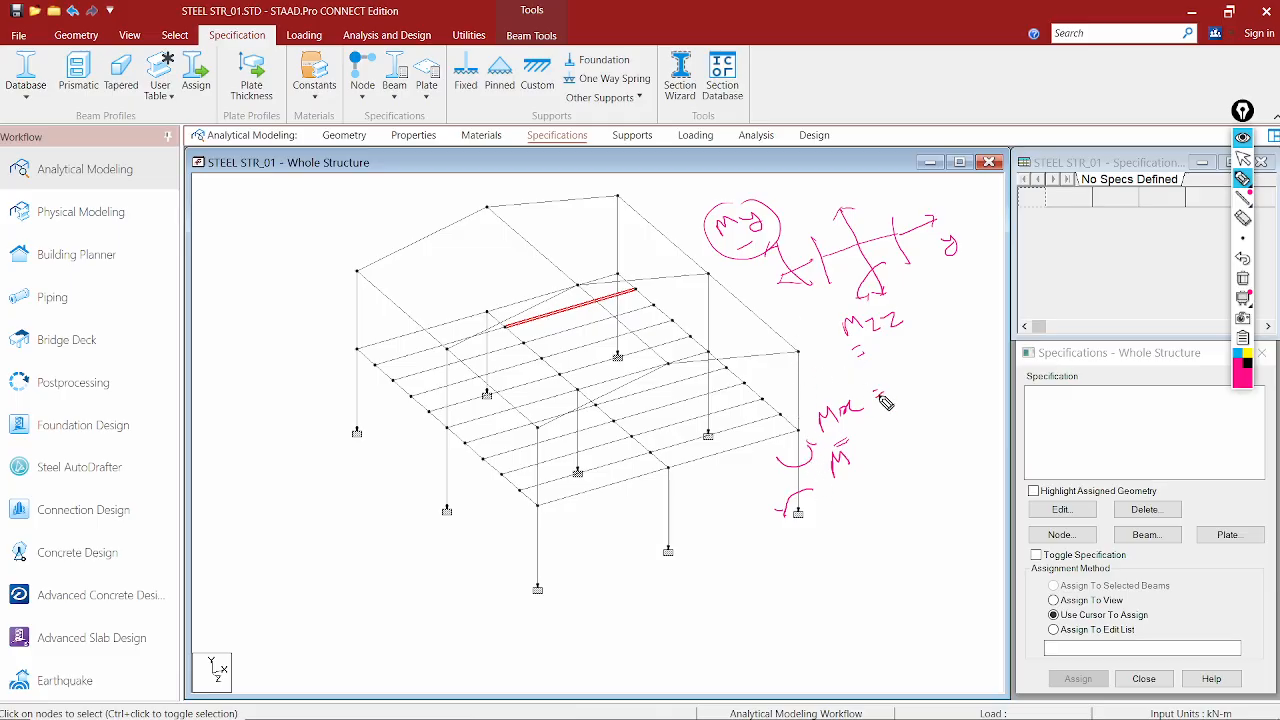
pyautogui.moveTo(895, 357); pyautogui.dragTo(906, 372)
pyautogui.moveTo(806, 514)
pyautogui.mouseDown()
pyautogui.moveTo(782, 518)
pyautogui.moveTo(796, 513)
pyautogui.mouseUp()
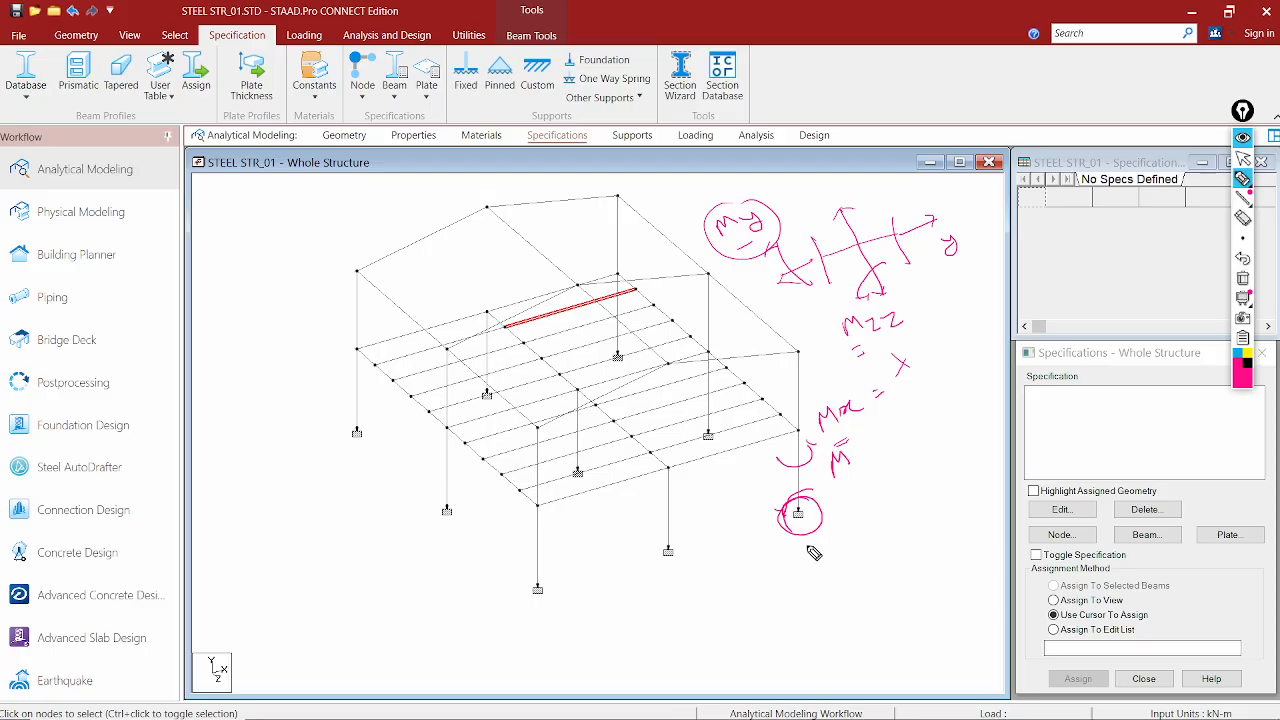
# Add a tick mark beside the circled corner support and sketch a rectangle below it
pyautogui.moveTo(843, 486); pyautogui.dragTo(871, 488)
pyautogui.moveTo(834, 559)
pyautogui.mouseDown()
pyautogui.moveTo(891, 543)
pyautogui.moveTo(845, 608)
pyautogui.moveTo(908, 579)
pyautogui.mouseUp()
pyautogui.moveTo(898, 536); pyautogui.dragTo(910, 576)
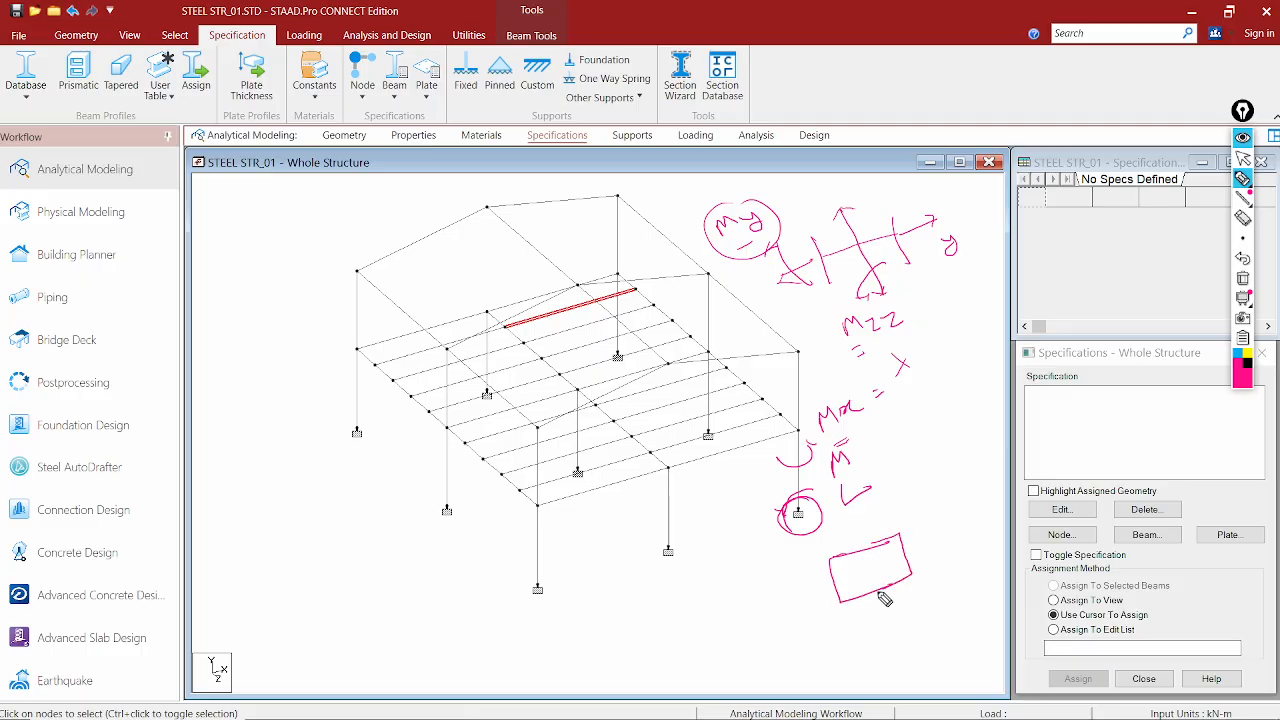
# Draw a load arrow labelled P and circle the two neighbouring column supports along the same side of the structure
pyautogui.moveTo(287, 443); pyautogui.dragTo(303, 480)
pyautogui.moveTo(372, 437); pyautogui.dragTo(364, 418)
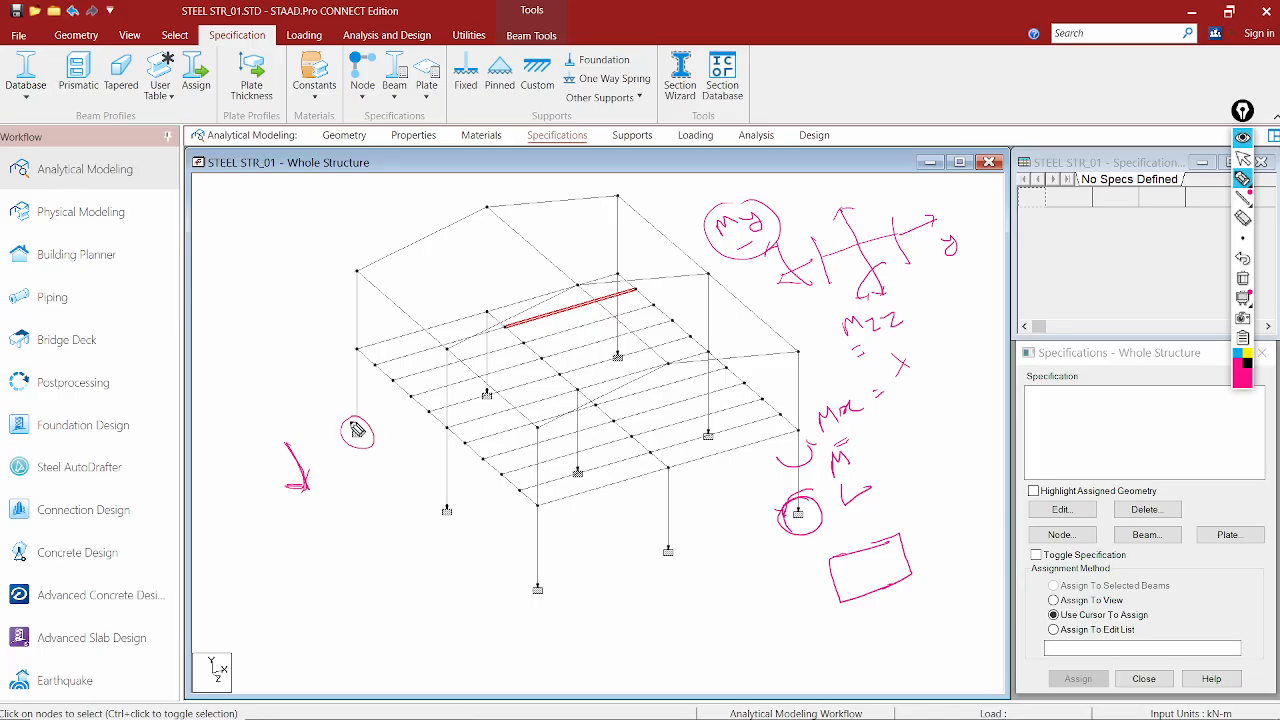
pyautogui.moveTo(440, 497); pyautogui.dragTo(443, 492)
pyautogui.moveTo(237, 433)
pyautogui.mouseDown()
pyautogui.moveTo(232, 411)
pyautogui.moveTo(235, 426)
pyautogui.mouseUp()
# Sketch a footing with a column stub, soil hatching beneath it and a load arrow P on top
pyautogui.moveTo(306, 569)
pyautogui.mouseDown()
pyautogui.moveTo(337, 566)
pyautogui.moveTo(336, 532)
pyautogui.moveTo(353, 526)
pyautogui.moveTo(400, 553)
pyautogui.mouseUp()
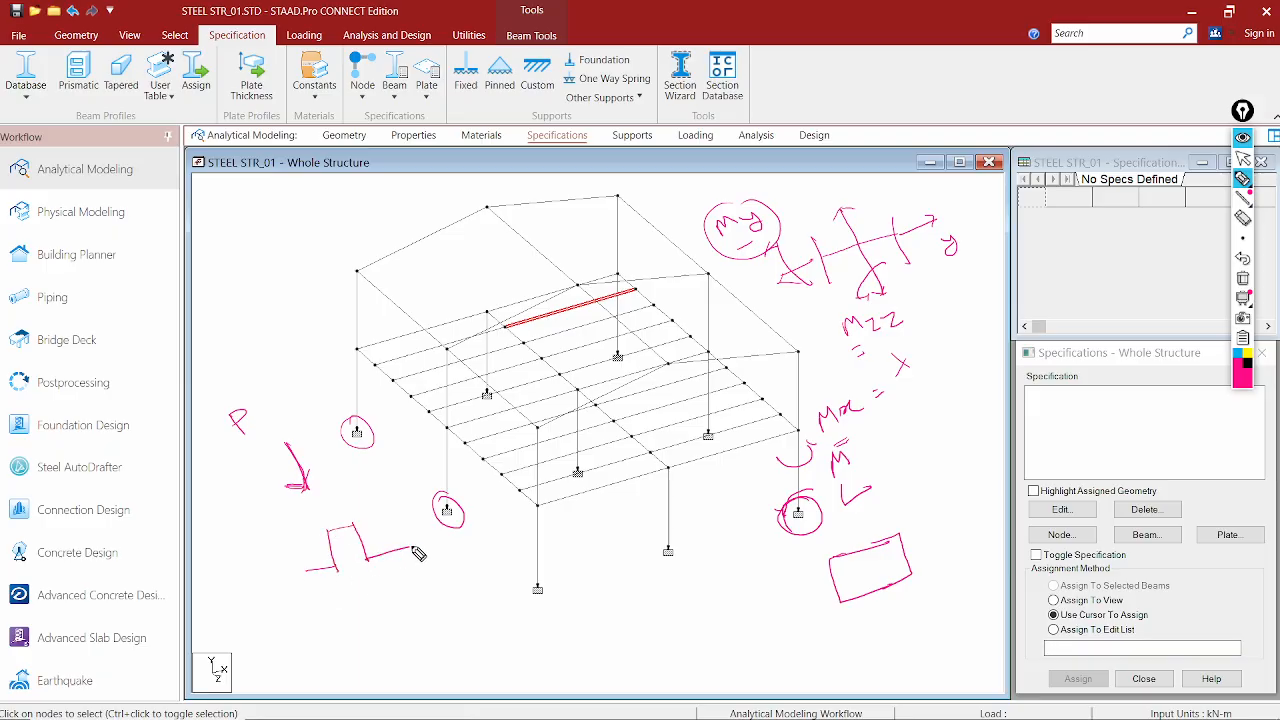
pyautogui.moveTo(305, 572)
pyautogui.mouseDown()
pyautogui.moveTo(315, 607)
pyautogui.moveTo(424, 574)
pyautogui.mouseUp()
pyautogui.moveTo(424, 574); pyautogui.dragTo(398, 582)
pyautogui.moveTo(326, 612); pyautogui.dragTo(337, 626)
pyautogui.moveTo(343, 603); pyautogui.dragTo(351, 613)
pyautogui.moveTo(360, 594); pyautogui.dragTo(381, 597)
pyautogui.moveTo(391, 583); pyautogui.dragTo(409, 586)
pyautogui.moveTo(320, 492)
pyautogui.mouseDown()
pyautogui.moveTo(338, 518)
pyautogui.moveTo(347, 498)
pyautogui.mouseUp()
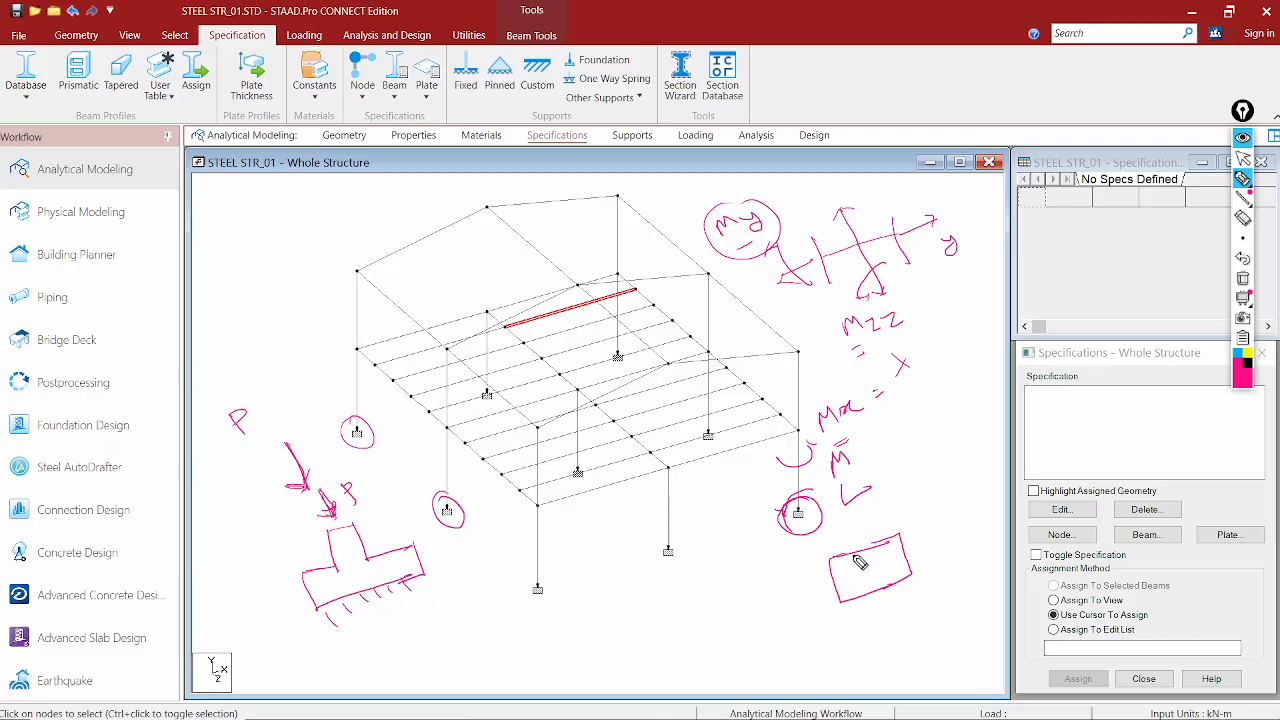
pyautogui.moveTo(313, 573); pyautogui.dragTo(324, 606)
# Mark the rectangle sketch with an arrow and a cross, circle the corner support again, and draw a circled tick
pyautogui.moveTo(843, 562)
pyautogui.mouseDown()
pyautogui.moveTo(829, 574)
pyautogui.moveTo(866, 590)
pyautogui.mouseUp()
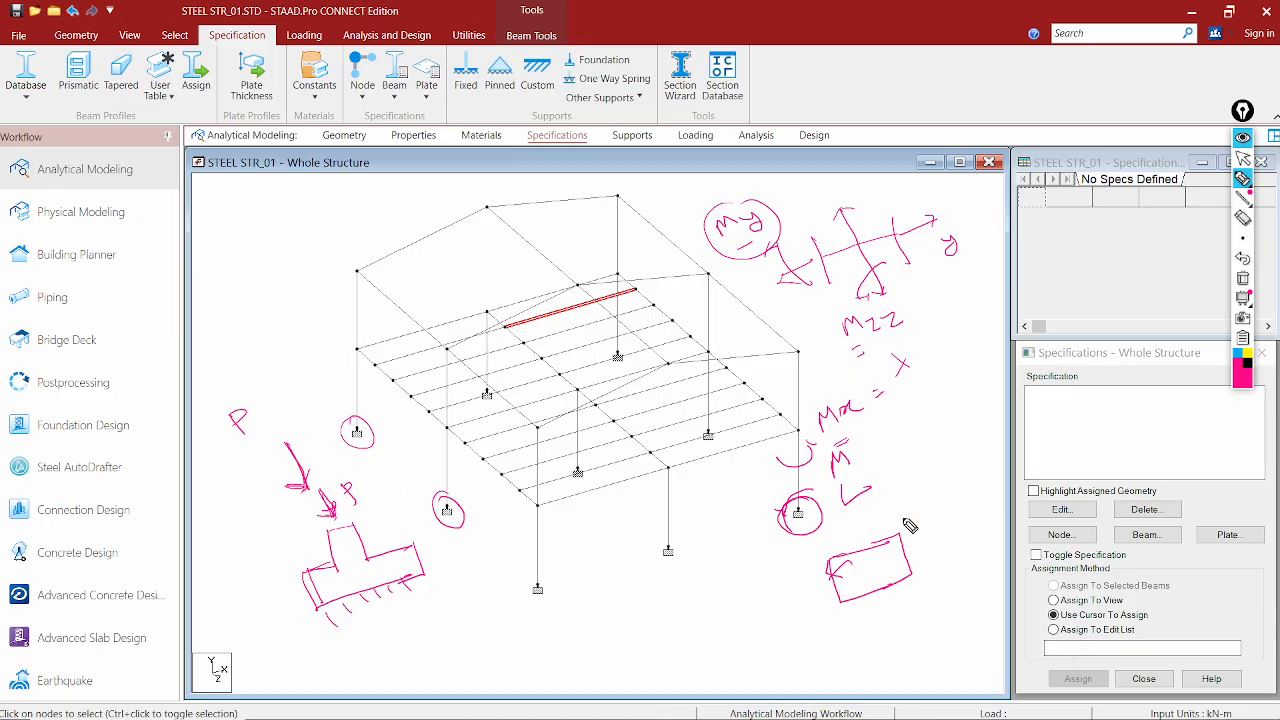
pyautogui.moveTo(921, 492); pyautogui.dragTo(910, 512)
pyautogui.moveTo(911, 496); pyautogui.dragTo(928, 505)
pyautogui.moveTo(810, 507)
pyautogui.mouseDown()
pyautogui.moveTo(792, 528)
pyautogui.moveTo(806, 500)
pyautogui.mouseUp()
pyautogui.moveTo(263, 239)
pyautogui.mouseDown()
pyautogui.moveTo(304, 232)
pyautogui.moveTo(270, 242)
pyautogui.mouseUp()
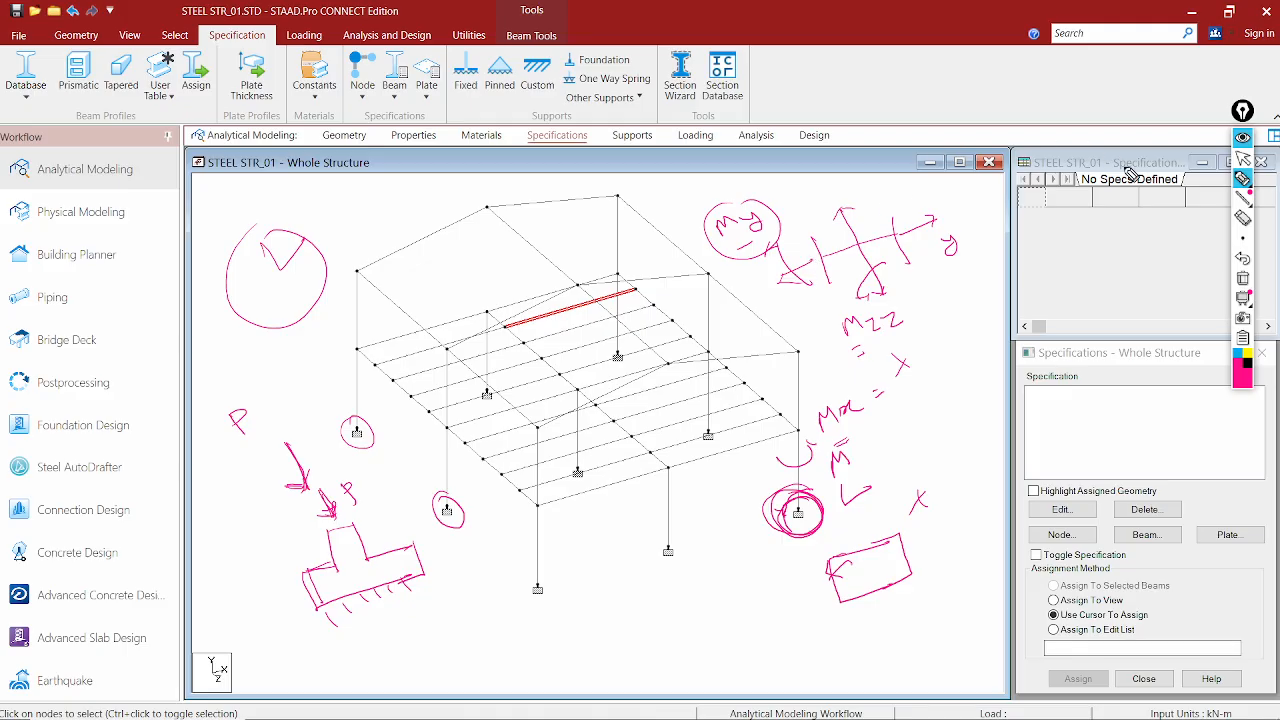
# Erase all the pen annotations from the model view and clear the beam selection
pyautogui.click(1242, 218)
pyautogui.moveTo(318, 322); pyautogui.dragTo(277, 350)
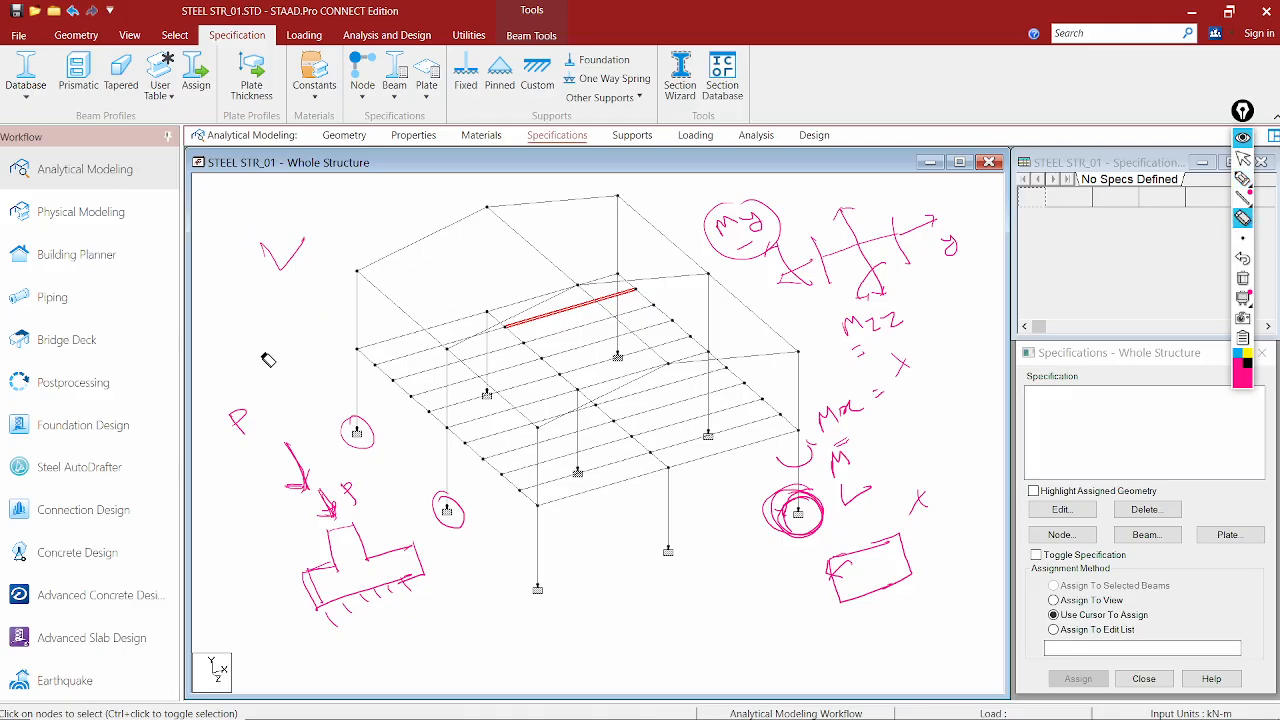
pyautogui.moveTo(250, 394)
pyautogui.mouseDown()
pyautogui.moveTo(305, 495)
pyautogui.moveTo(358, 523)
pyautogui.moveTo(329, 563)
pyautogui.moveTo(383, 590)
pyautogui.moveTo(408, 526)
pyautogui.moveTo(438, 496)
pyautogui.mouseUp()
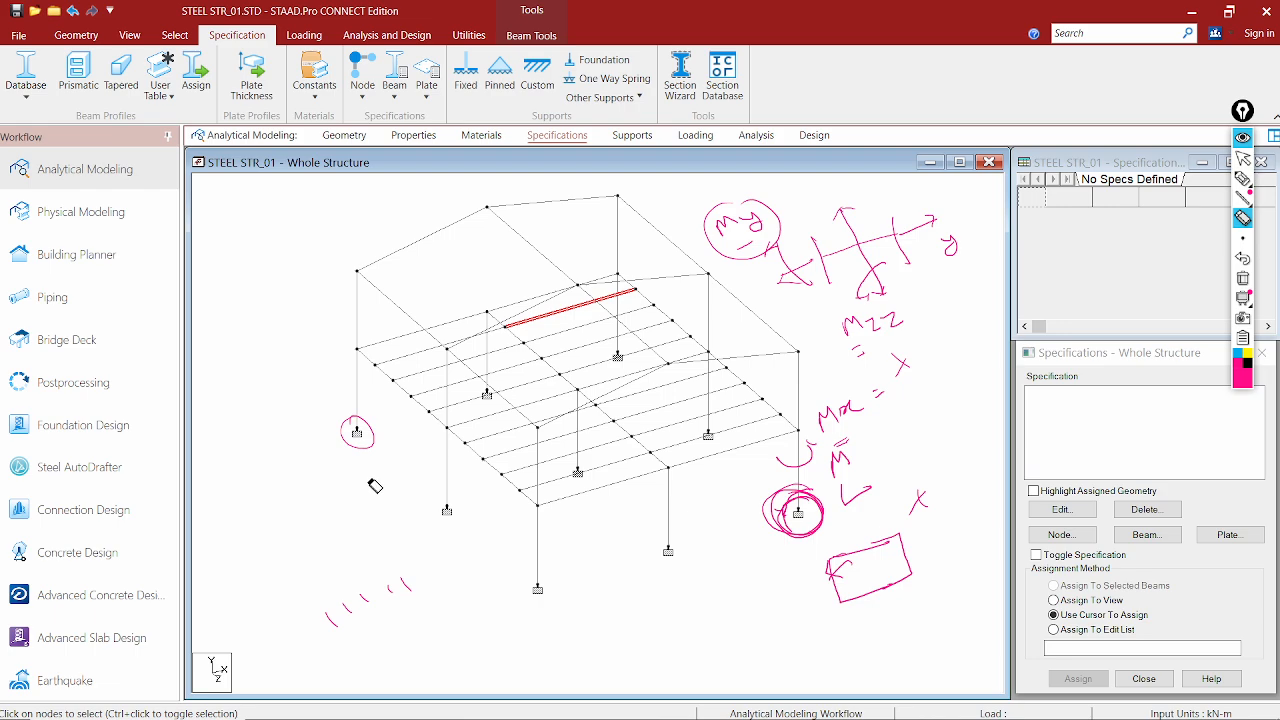
pyautogui.moveTo(338, 428); pyautogui.dragTo(360, 442)
pyautogui.moveTo(773, 452)
pyautogui.mouseDown()
pyautogui.moveTo(794, 534)
pyautogui.moveTo(897, 560)
pyautogui.moveTo(864, 521)
pyautogui.moveTo(868, 455)
pyautogui.moveTo(835, 469)
pyautogui.moveTo(826, 421)
pyautogui.mouseUp()
pyautogui.moveTo(889, 388); pyautogui.dragTo(849, 340)
pyautogui.moveTo(940, 288)
pyautogui.mouseDown()
pyautogui.moveTo(971, 240)
pyautogui.moveTo(719, 237)
pyautogui.mouseUp()
pyautogui.moveTo(834, 231)
pyautogui.mouseDown()
pyautogui.moveTo(886, 209)
pyautogui.moveTo(774, 280)
pyautogui.moveTo(862, 295)
pyautogui.mouseUp()
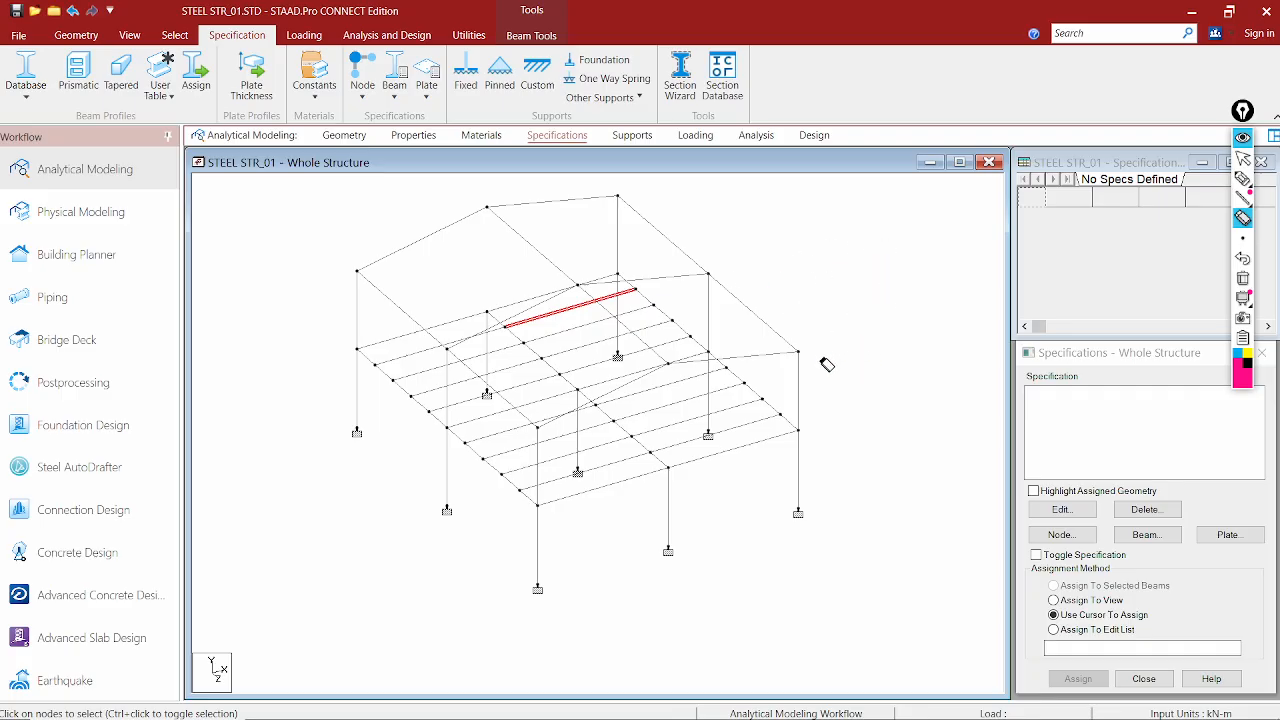
pyautogui.hotkey('ctrl', 'shift', '2')
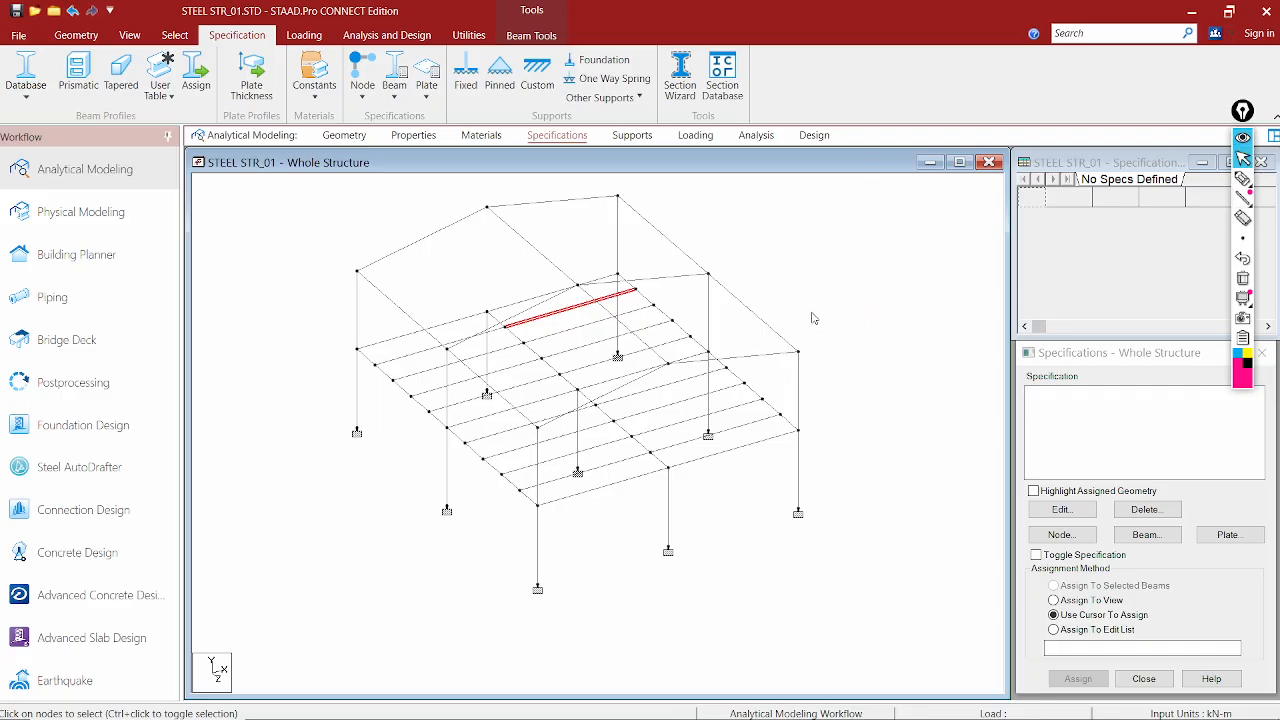
pyautogui.click(823, 254)
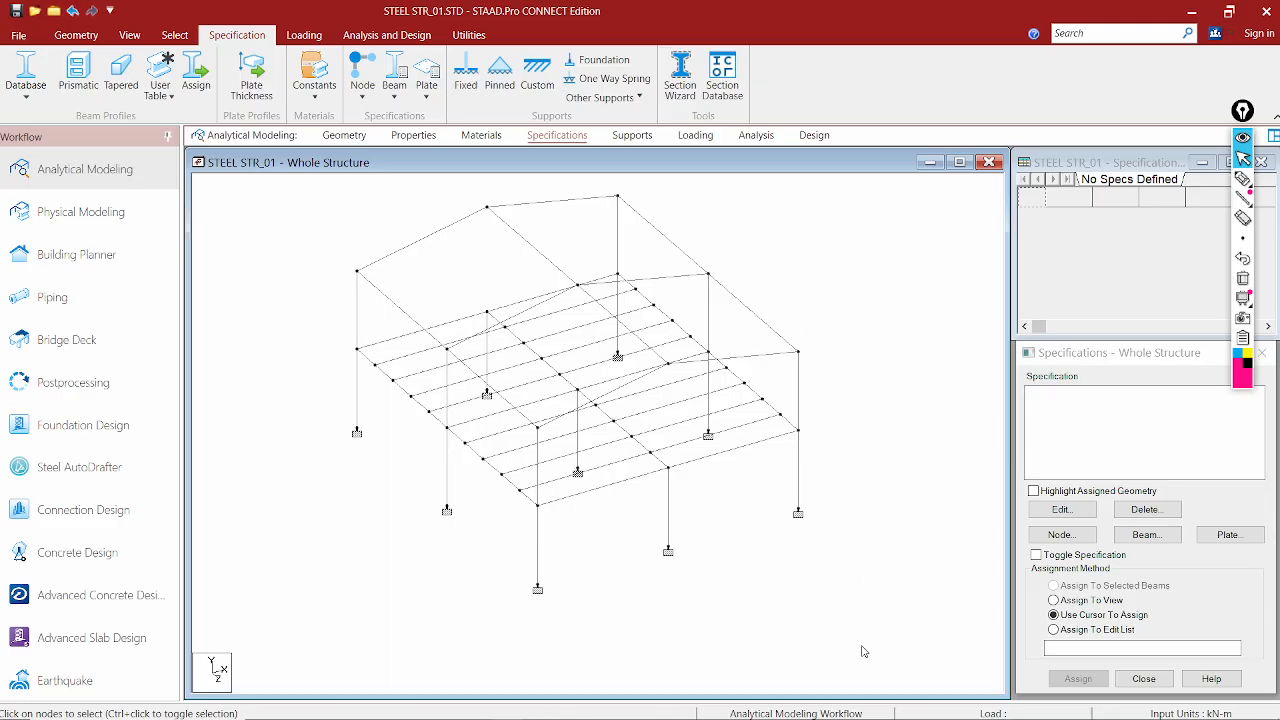
# Add a beam release specification at the member start with MY and MZ released
pyautogui.moveTo(913, 300); pyautogui.dragTo(907, 310, button='middle')
pyautogui.moveTo(684, 405); pyautogui.dragTo(717, 343, button='middle')
pyautogui.moveTo(434, 365); pyautogui.dragTo(442, 509, button='middle')
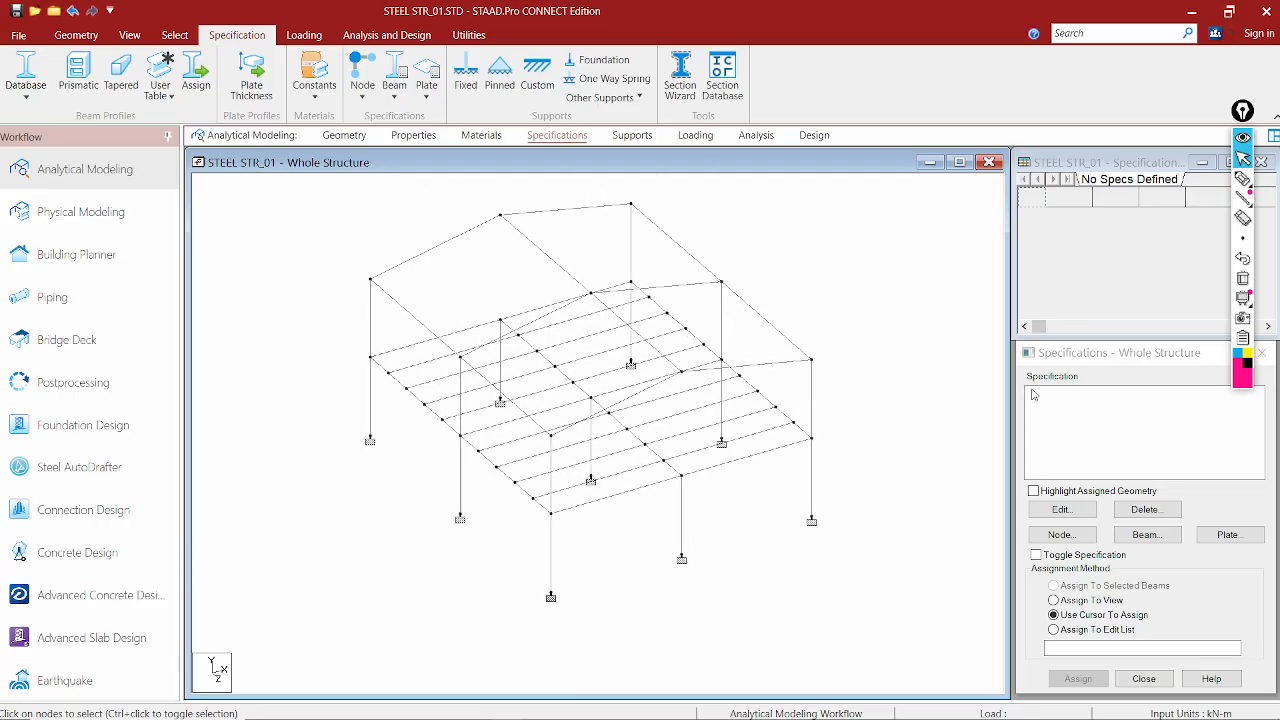
pyautogui.click(1144, 535)
pyautogui.moveTo(962, 362); pyautogui.dragTo(903, 320)
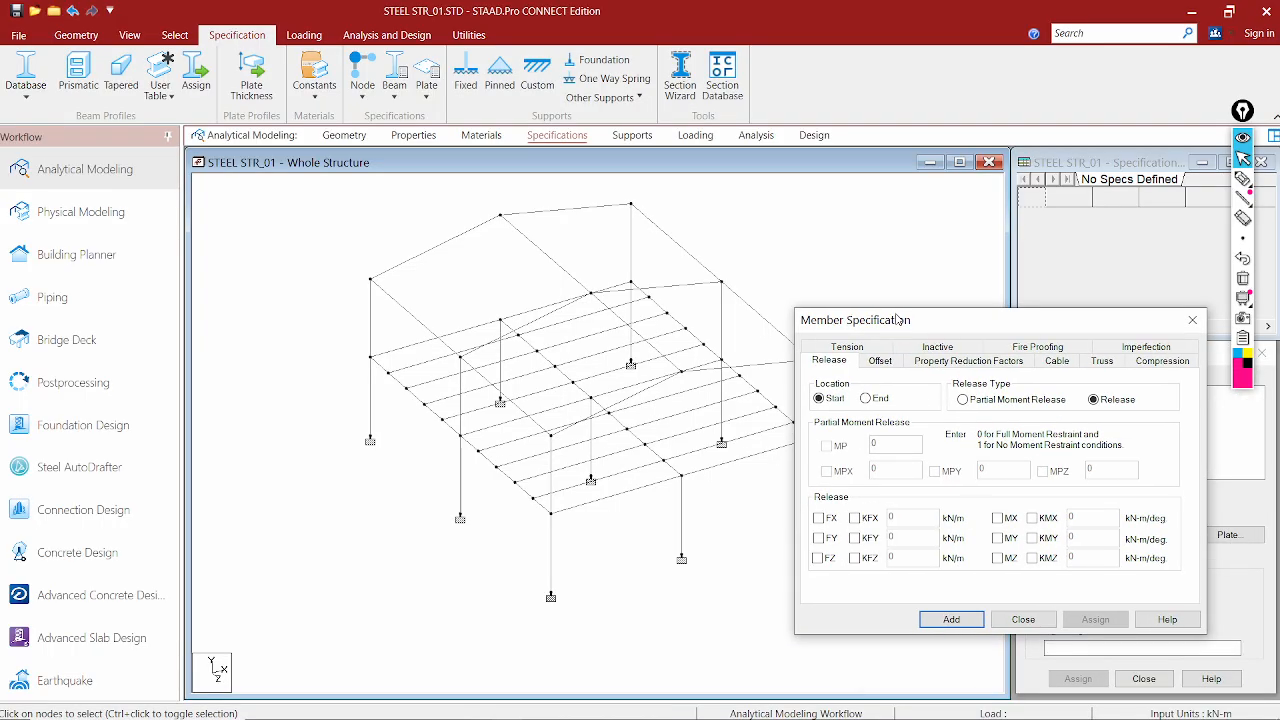
pyautogui.click(997, 538)
pyautogui.click(997, 558)
pyautogui.click(951, 619)
# Add a second beam release specification at the member end with MY and MZ released
pyautogui.click(1146, 535)
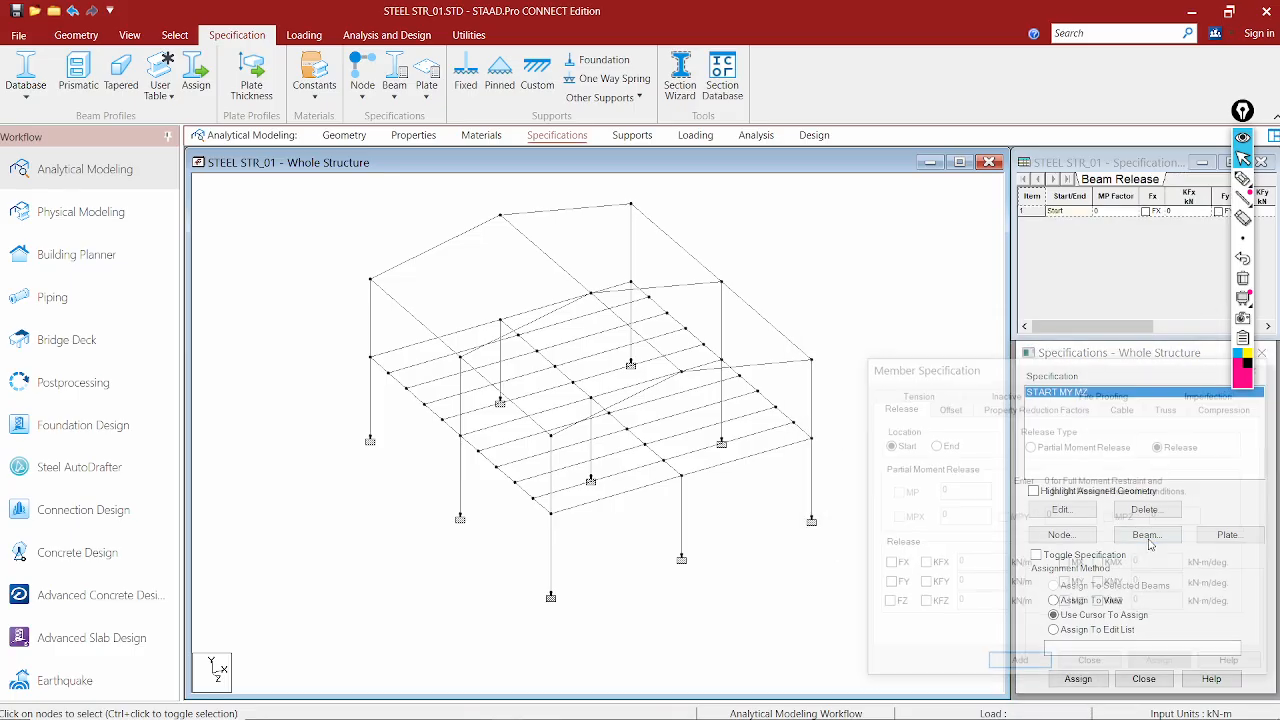
pyautogui.moveTo(930, 352); pyautogui.dragTo(682, 288)
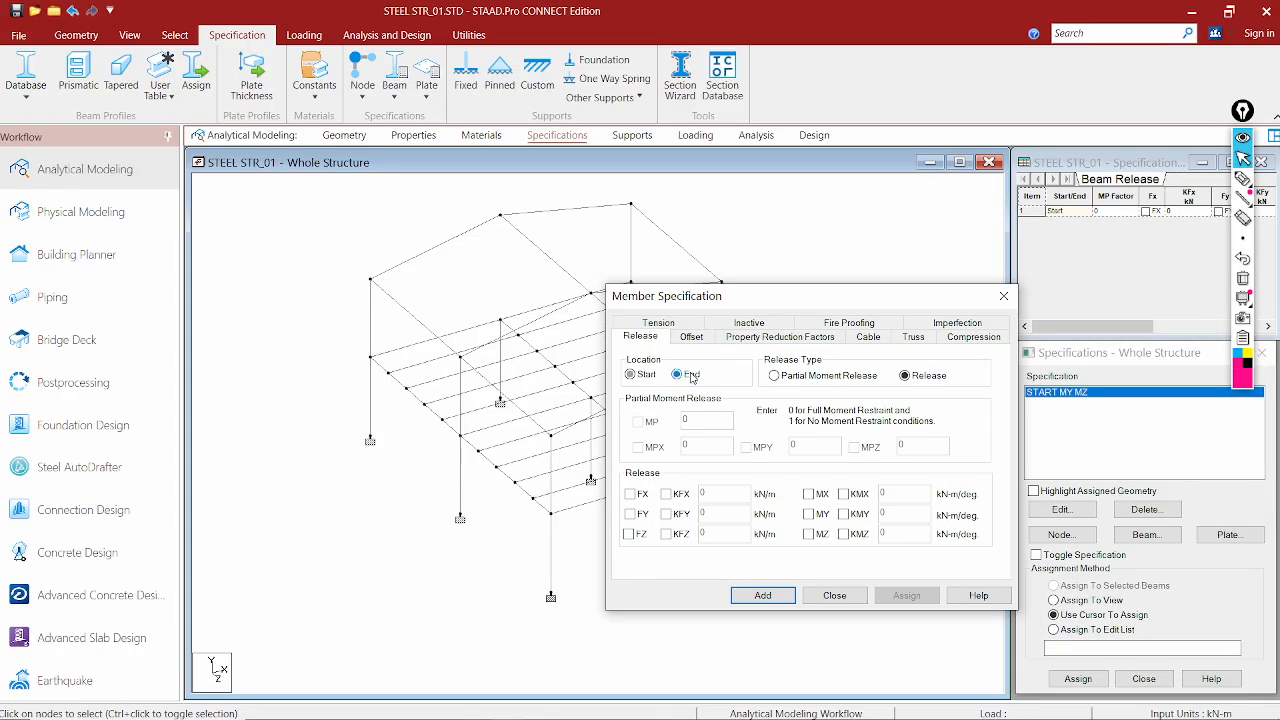
pyautogui.click(810, 514)
pyautogui.click(809, 535)
pyautogui.click(762, 595)
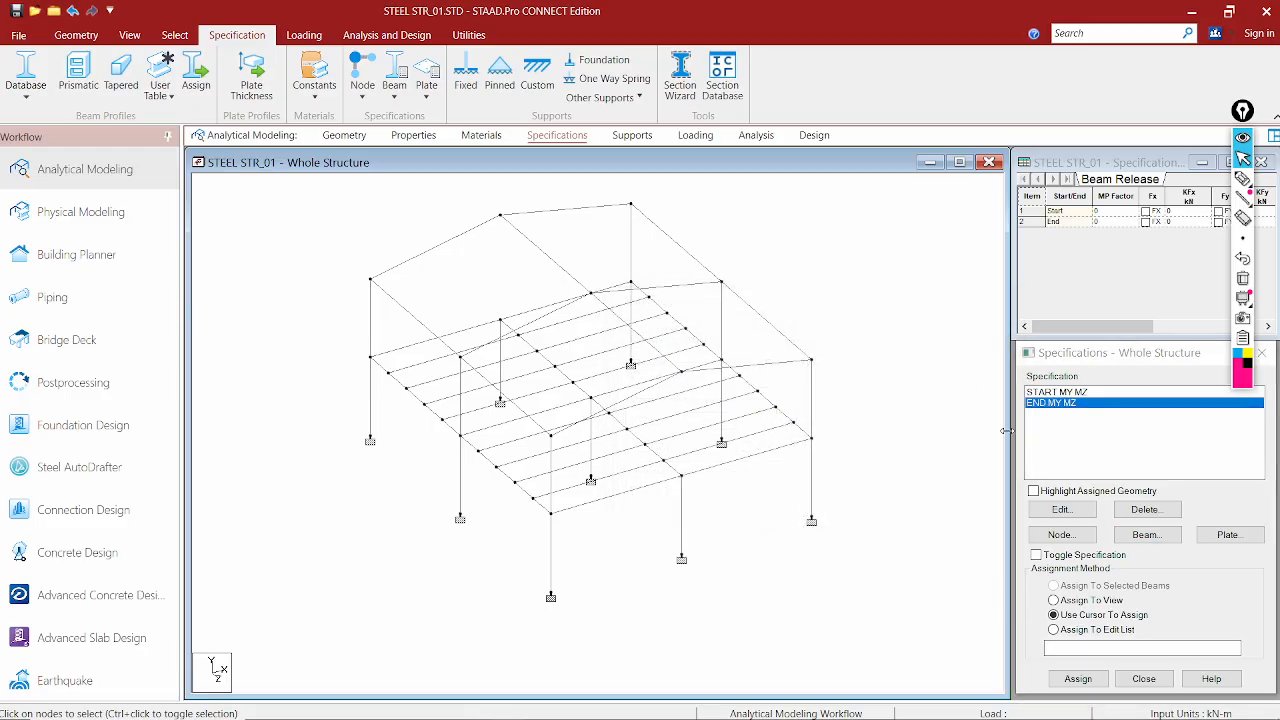
# Select the END MY MZ specification, select the front frame in plan view and display only the selected objects
pyautogui.click(1052, 402)
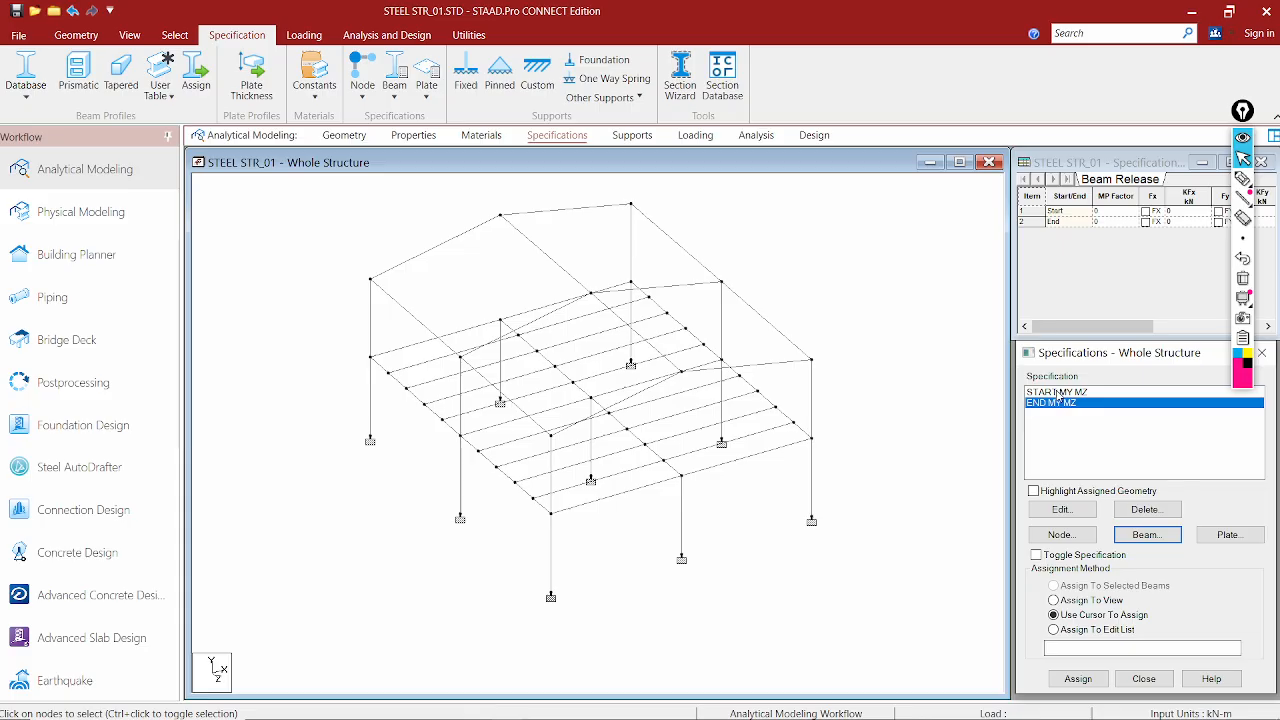
pyautogui.click(1056, 392)
pyautogui.click(1052, 403)
pyautogui.scroll(2, 757, 553)
pyautogui.moveTo(635, 354); pyautogui.dragTo(510, 340, button='middle')
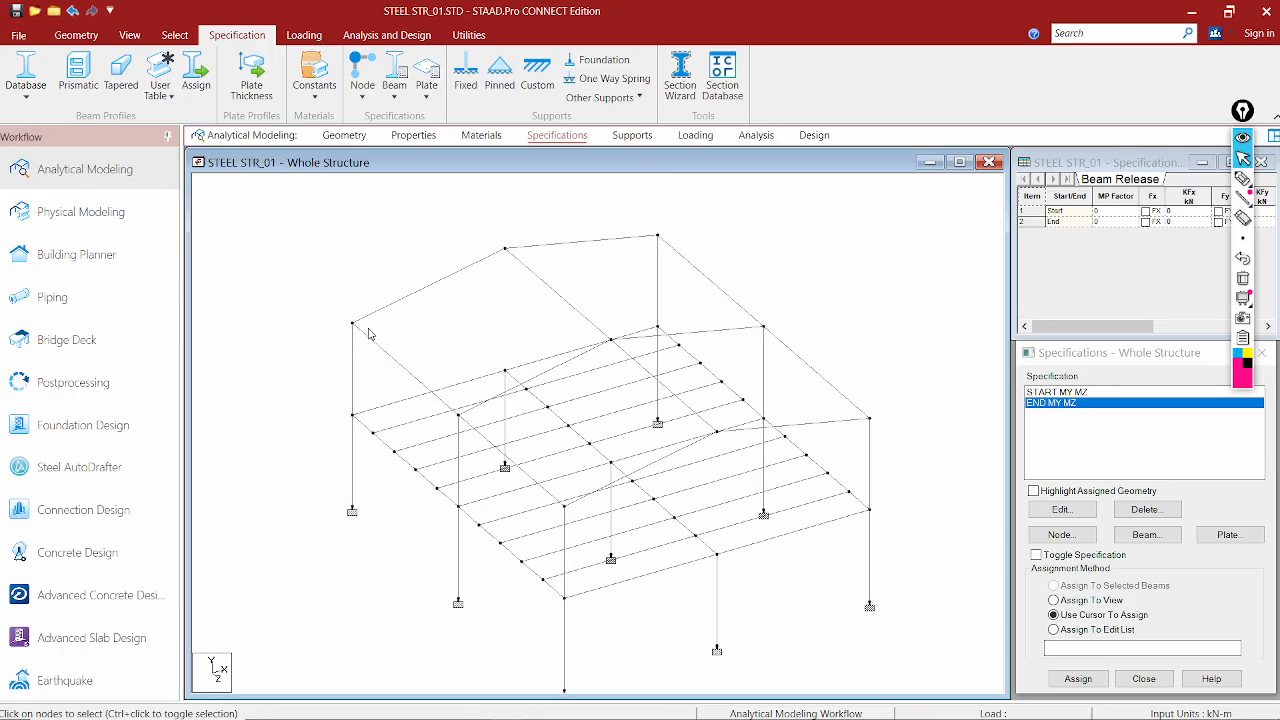
pyautogui.moveTo(322, 278); pyautogui.dragTo(358, 620)
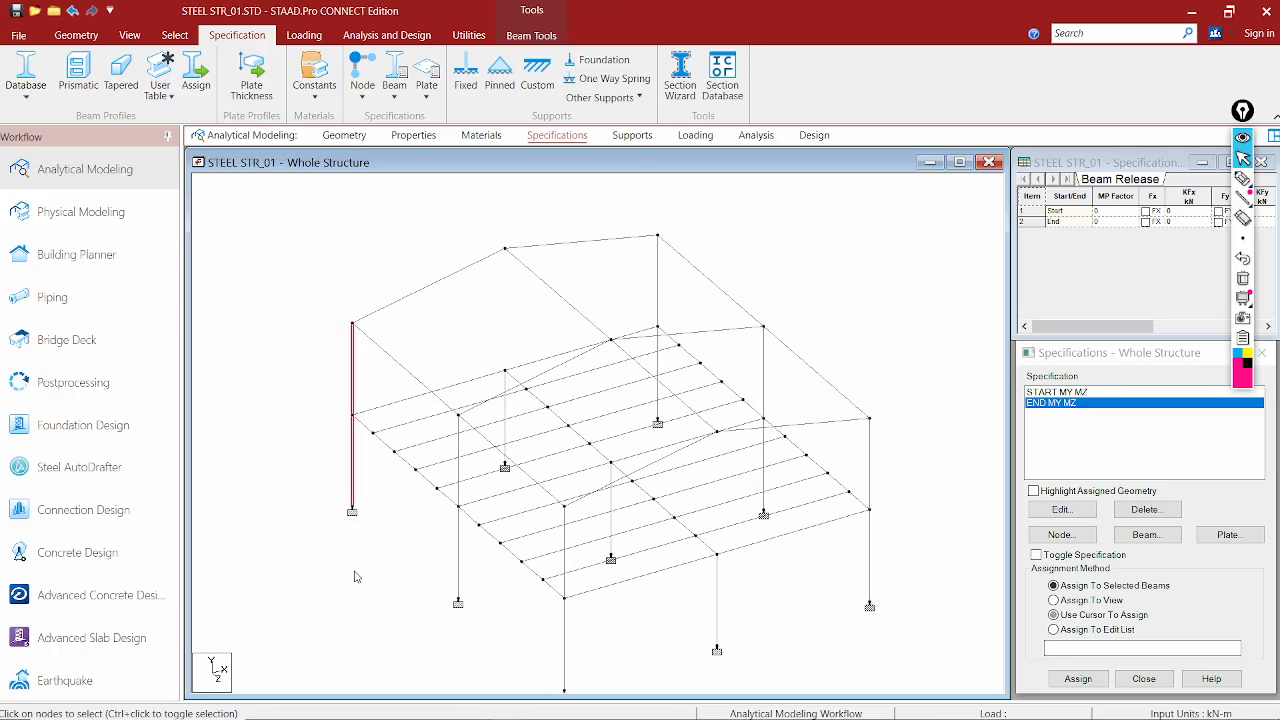
pyautogui.click(422, 351)
pyautogui.click(129, 35)
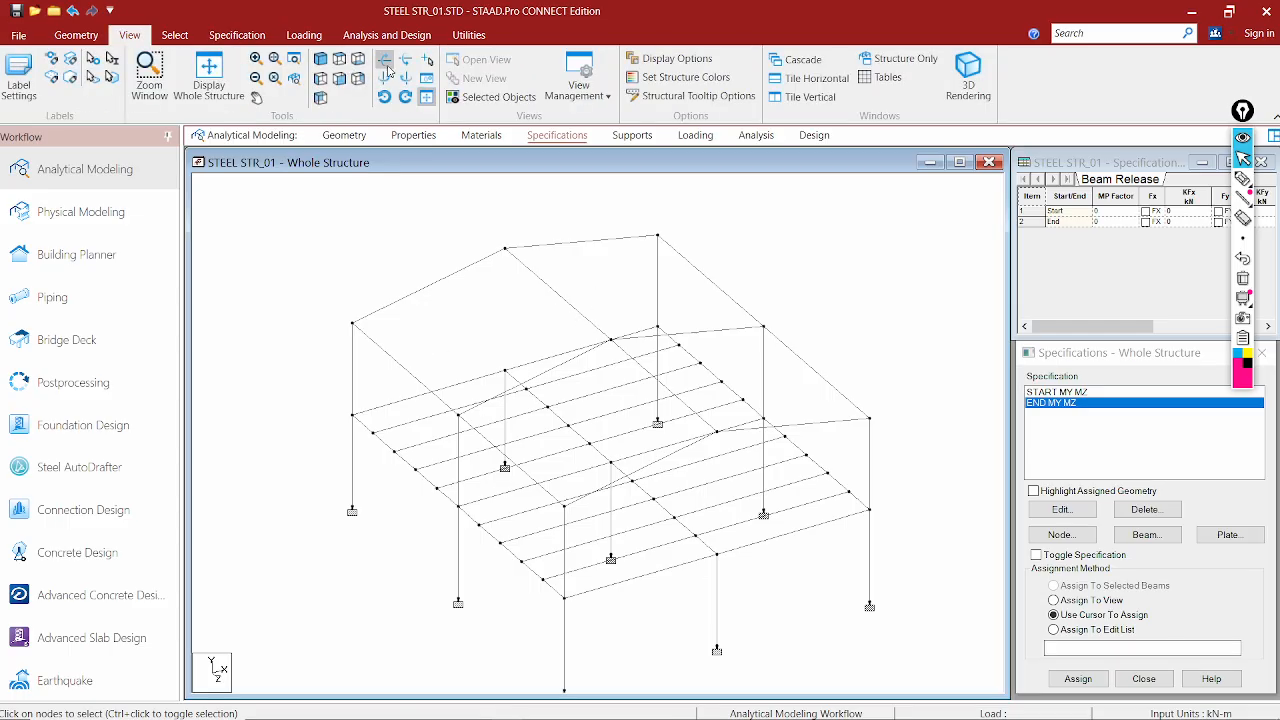
pyautogui.click(340, 60)
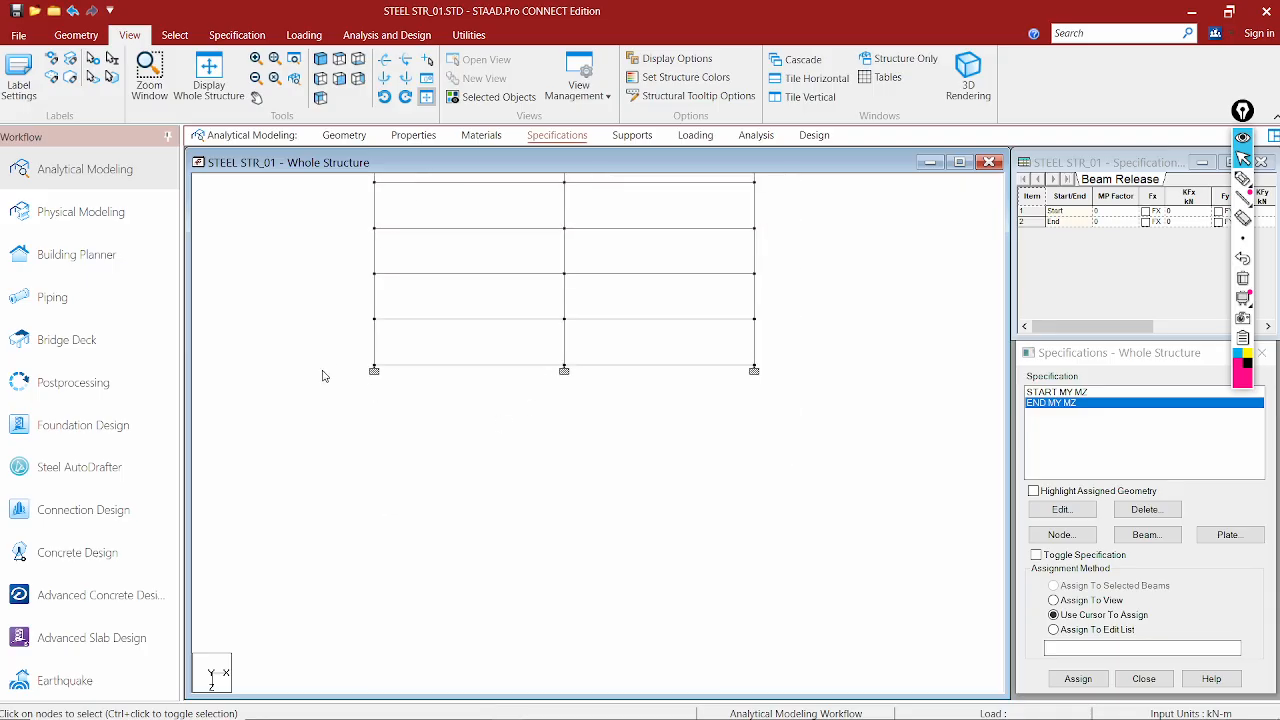
pyautogui.moveTo(848, 436); pyautogui.dragTo(862, 438)
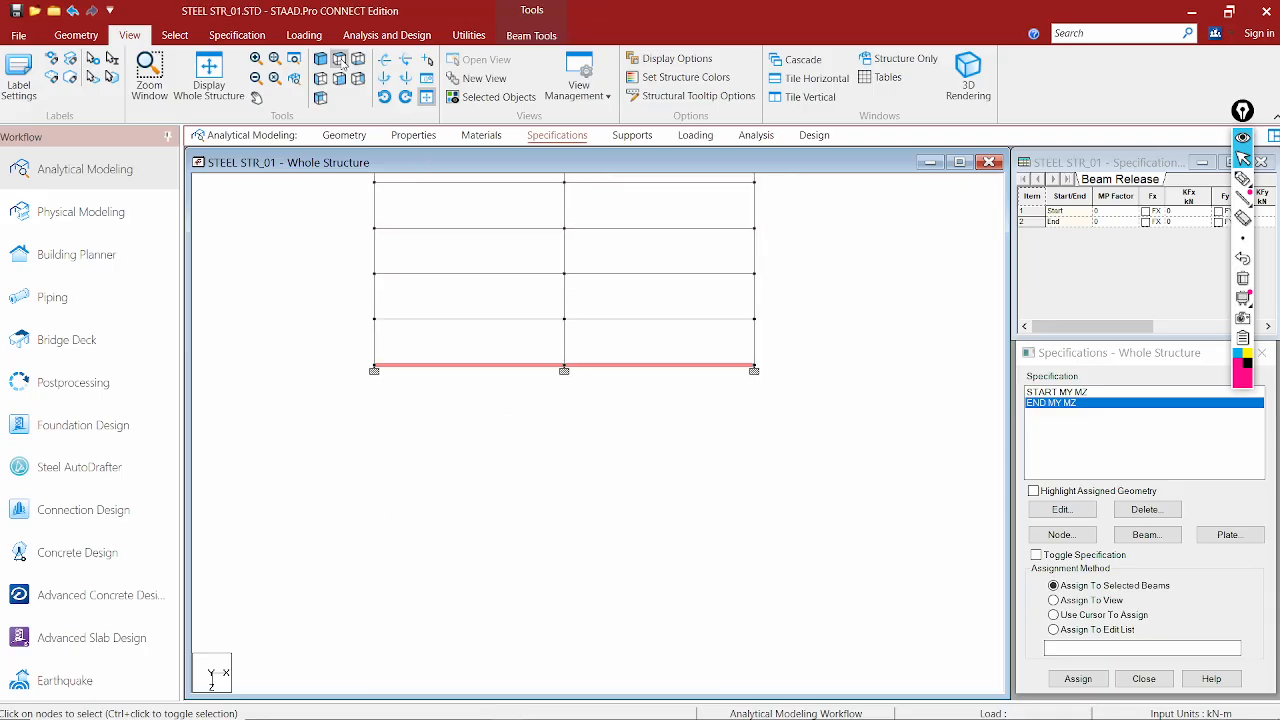
pyautogui.click(497, 96)
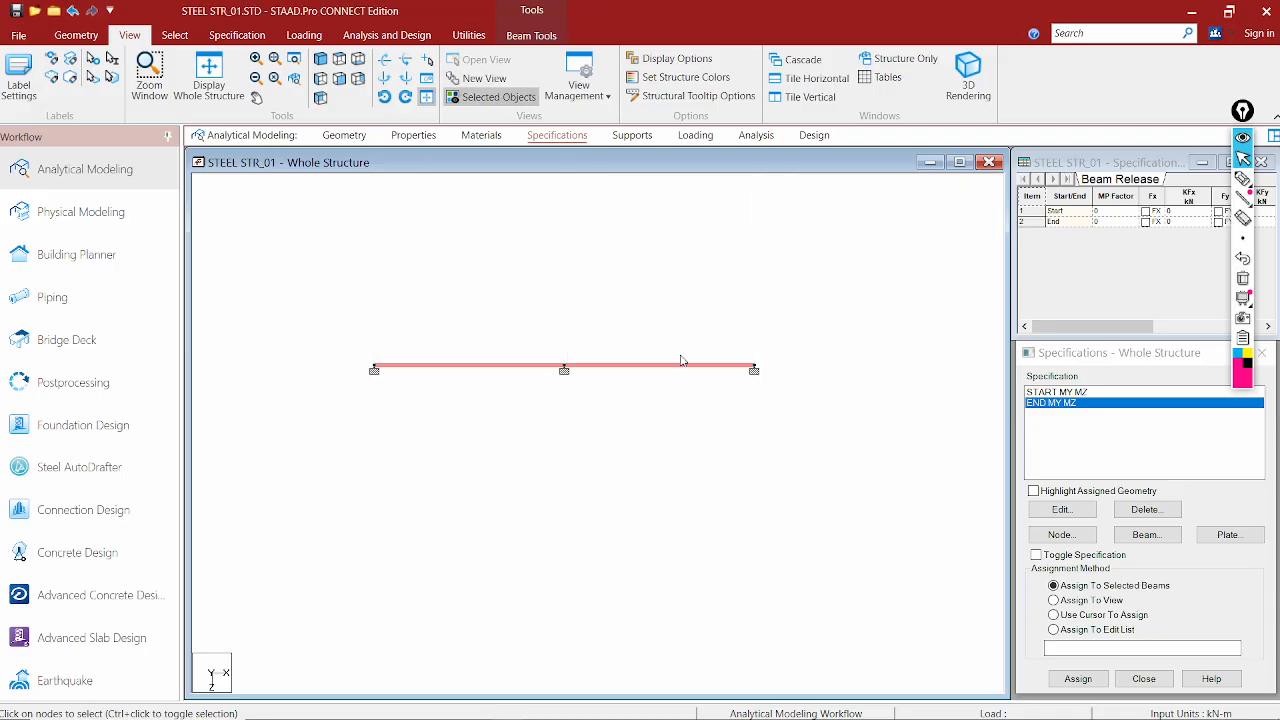
# Clear the beam selection and display the whole structure in isometric view
pyautogui.click(318, 63)
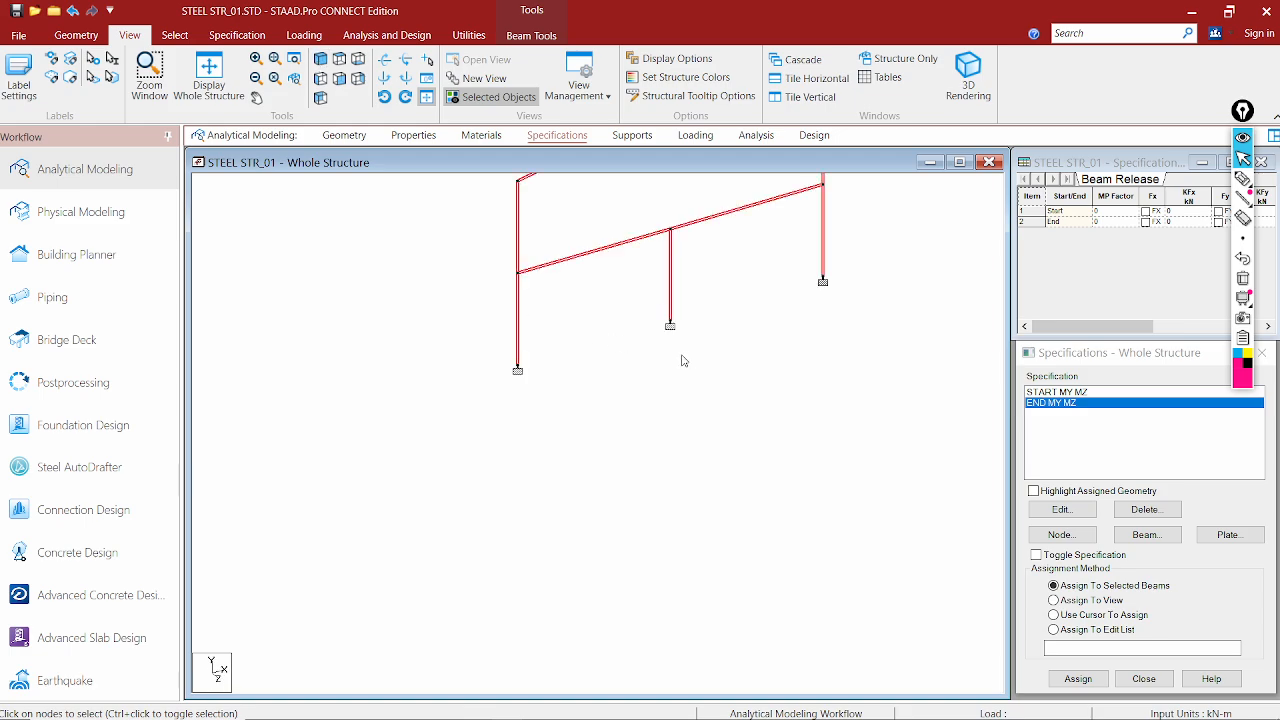
pyautogui.click(674, 523)
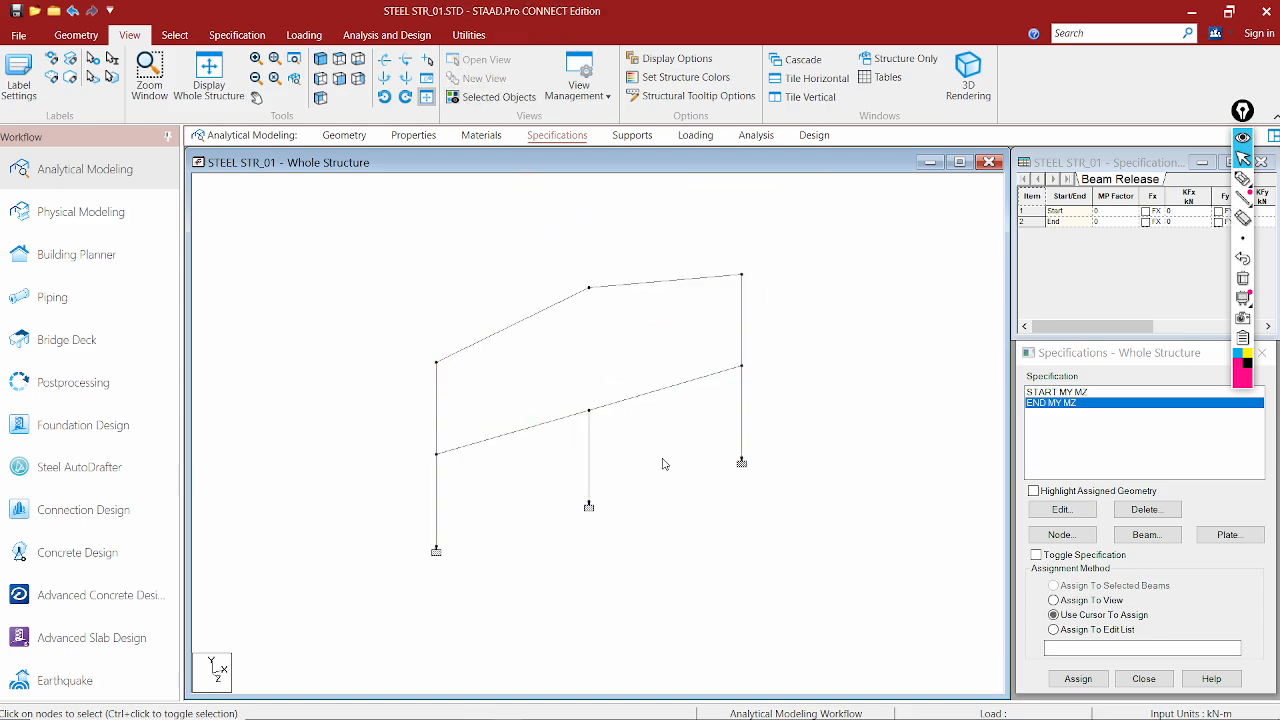
pyautogui.click(212, 73)
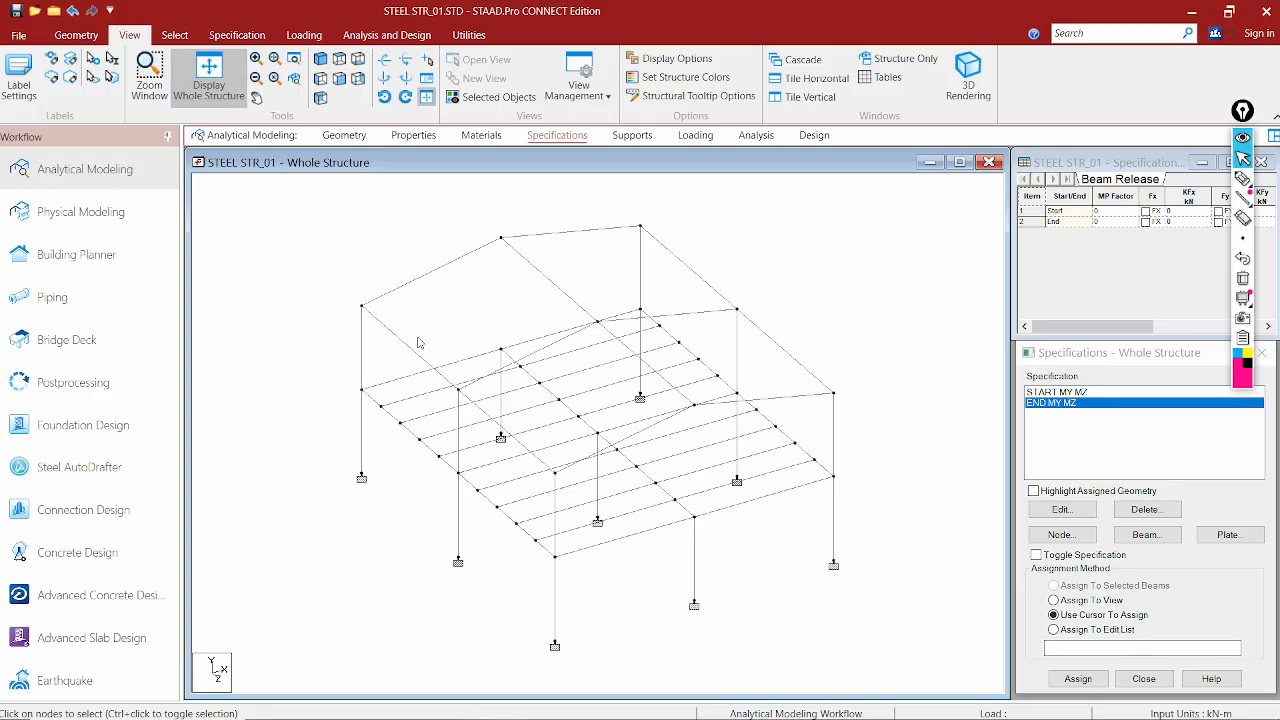
# Select the floor beams and lower columns in front view and open them as a new view in the active window, shown isometrically
pyautogui.click(340, 80)
pyautogui.moveTo(250, 368); pyautogui.dragTo(988, 677)
pyautogui.click(484, 78)
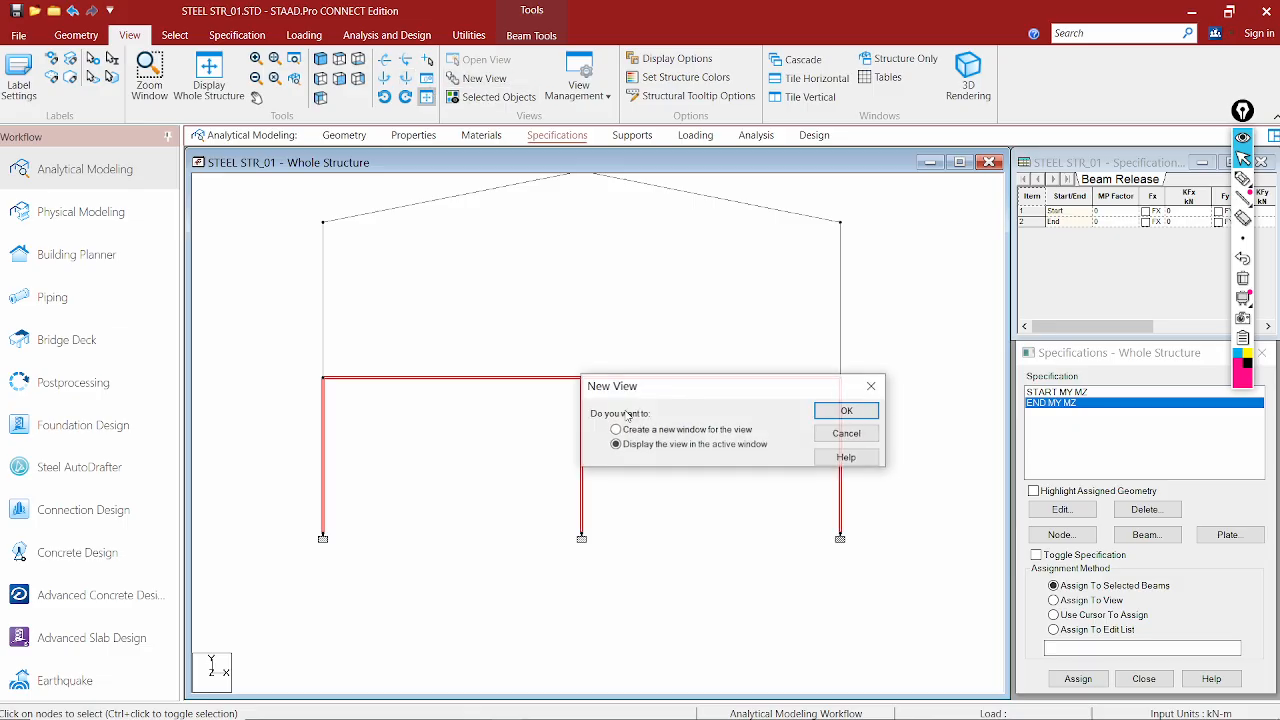
pyautogui.click(847, 411)
pyautogui.click(320, 58)
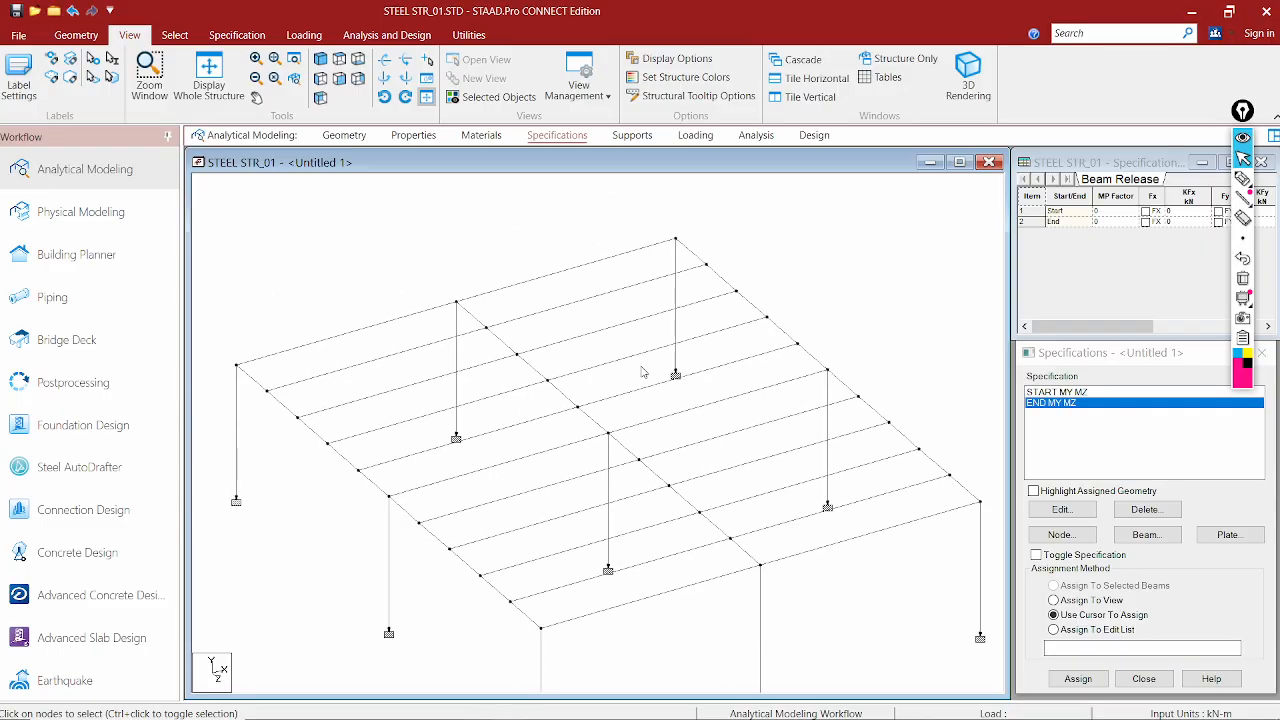
# Select all the secondary floor beams between the column lines in both bays, working in plan view
pyautogui.click(339, 58)
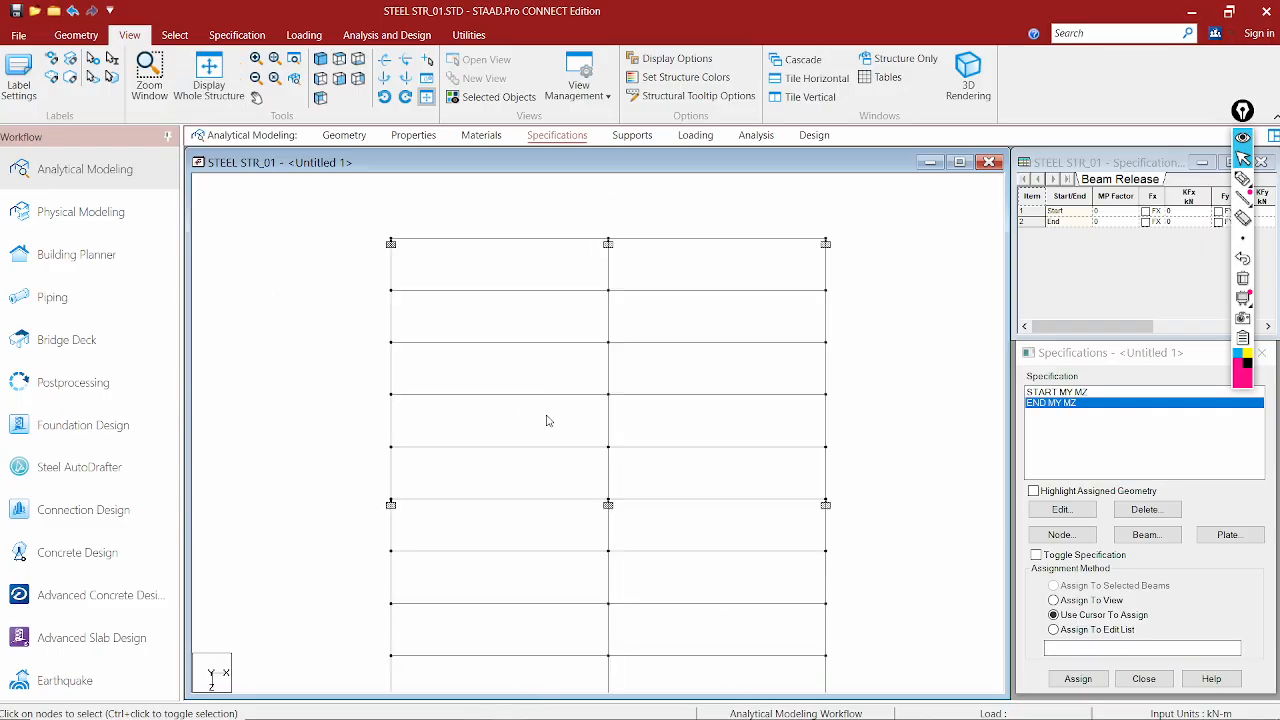
pyautogui.moveTo(566, 283); pyautogui.dragTo(468, 486)
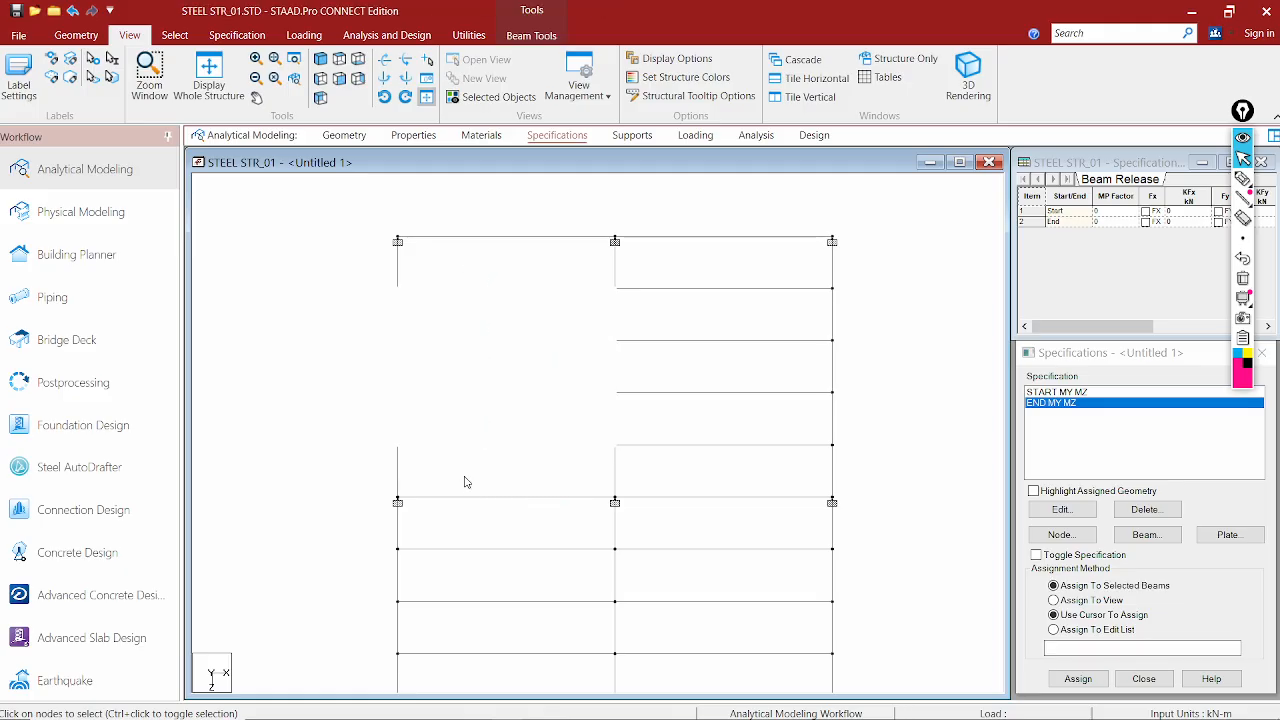
pyautogui.keyDown('ctrl'); pyautogui.moveTo(766, 264); pyautogui.dragTo(660, 488); pyautogui.keyUp('ctrl')
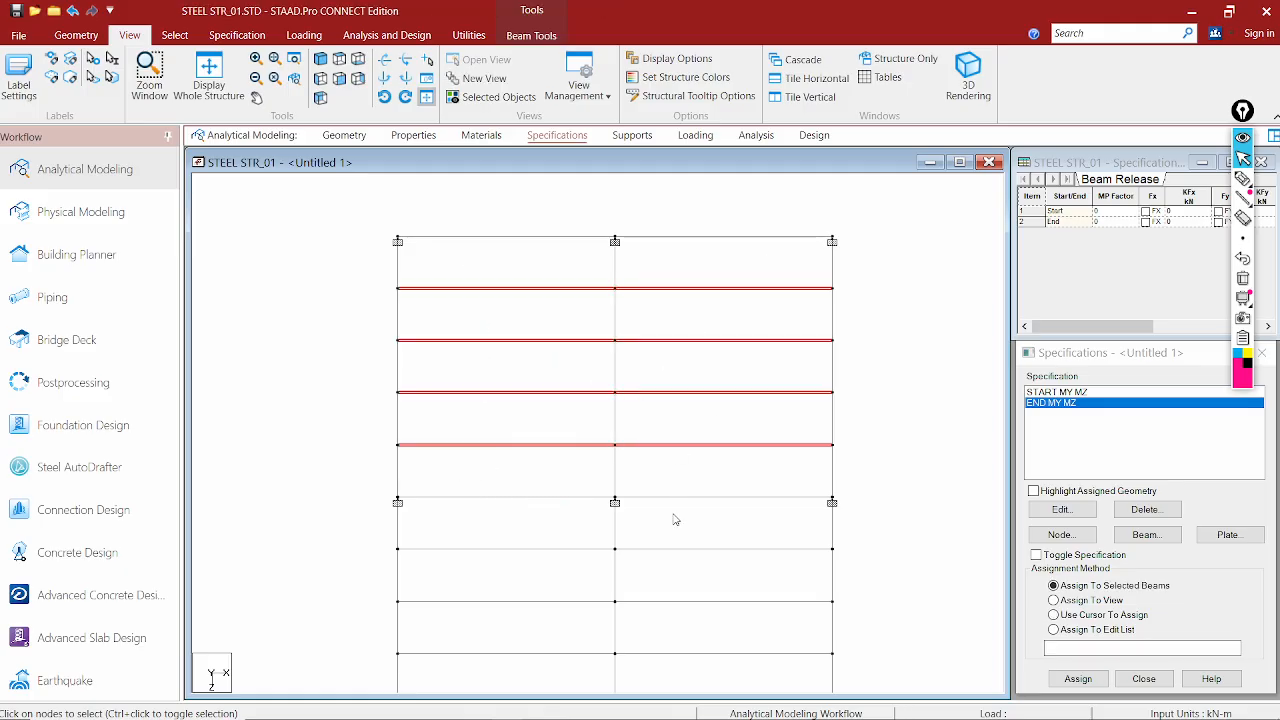
pyautogui.moveTo(675, 519); pyautogui.dragTo(656, 438, button='middle')
pyautogui.keyDown('ctrl'); pyautogui.moveTo(521, 400); pyautogui.dragTo(430, 614); pyautogui.keyUp('ctrl')
pyautogui.keyDown('ctrl'); pyautogui.moveTo(783, 395); pyautogui.dragTo(660, 619); pyautogui.keyUp('ctrl')
pyautogui.moveTo(855, 355); pyautogui.dragTo(760, 383, button='middle')
pyautogui.scroll(-1, 737, 383)
pyautogui.scroll(-1, 737, 383)
# Assign the END MY MZ and START MY MZ releases to the selected secondary beams
pyautogui.click(1078, 678)
pyautogui.click(1159, 568)
pyautogui.click(1064, 392)
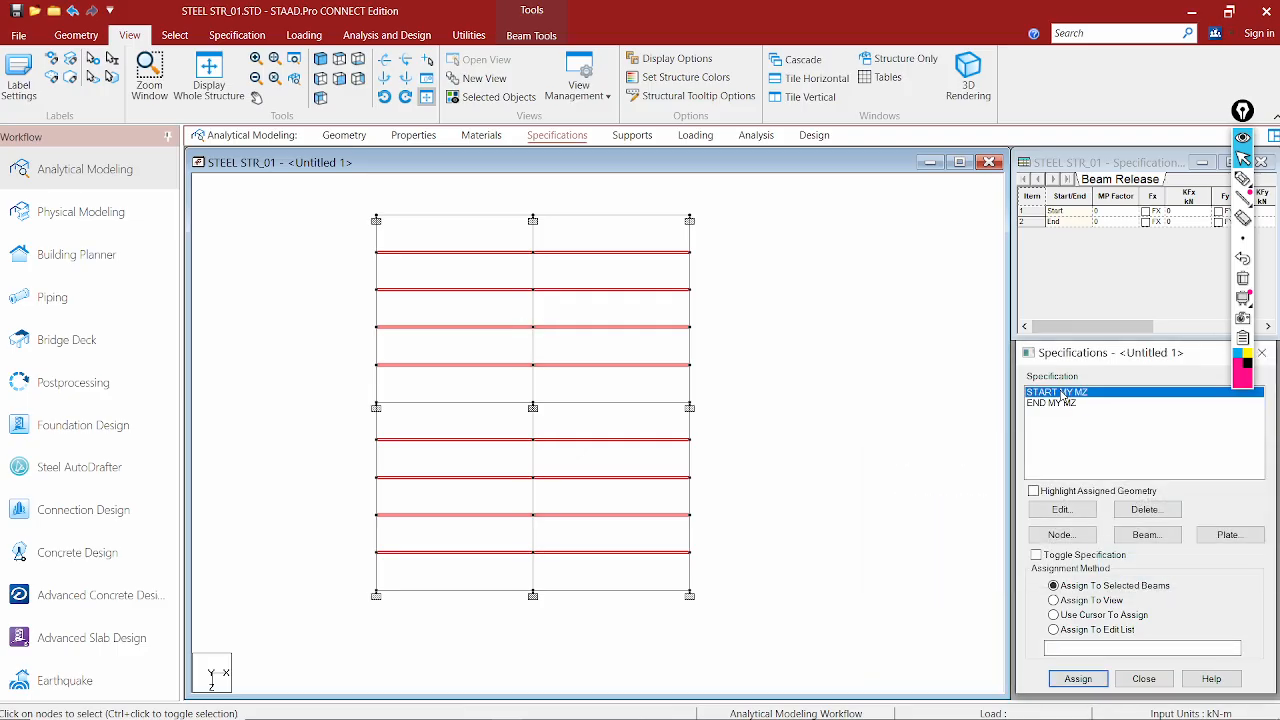
pyautogui.click(1099, 679)
pyautogui.click(1134, 566)
# Examine where the START MY MZ and END MY MZ releases sit on the floor beams in plan and isometric views
pyautogui.scroll(1, 328, 321)
pyautogui.scroll(1, 328, 321)
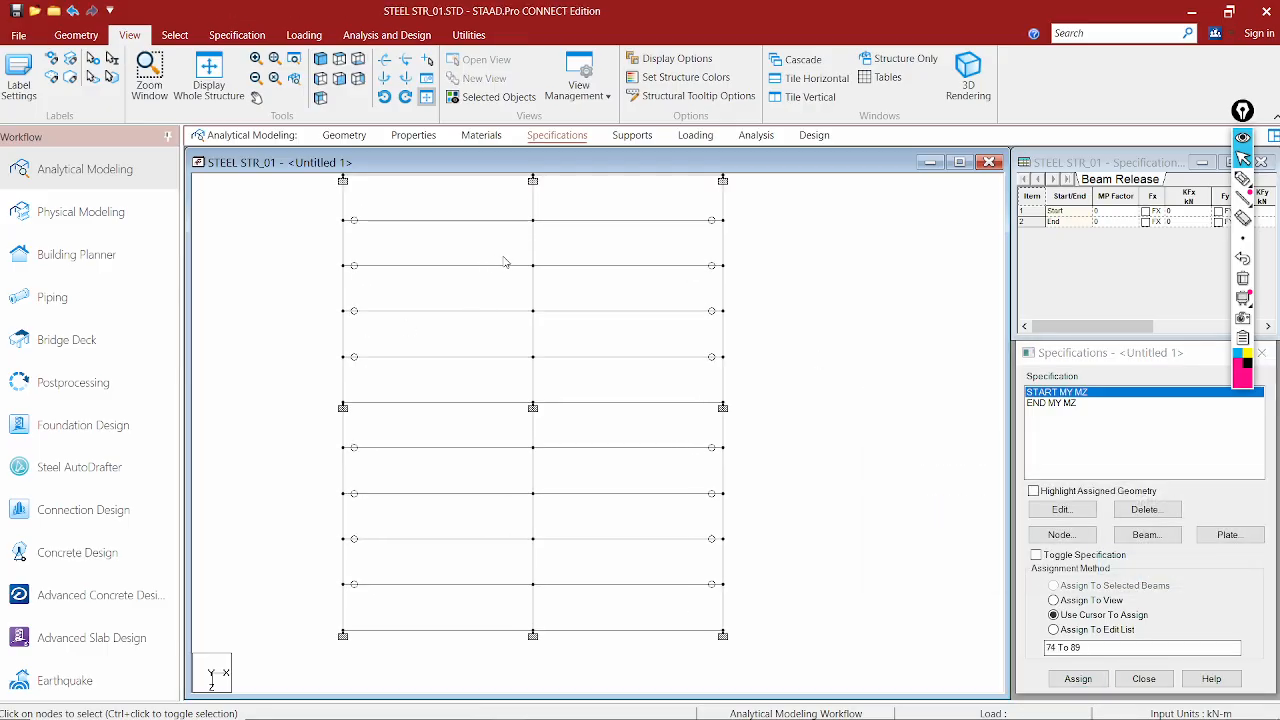
pyautogui.click(1046, 404)
pyautogui.scroll(-1, 608, 326)
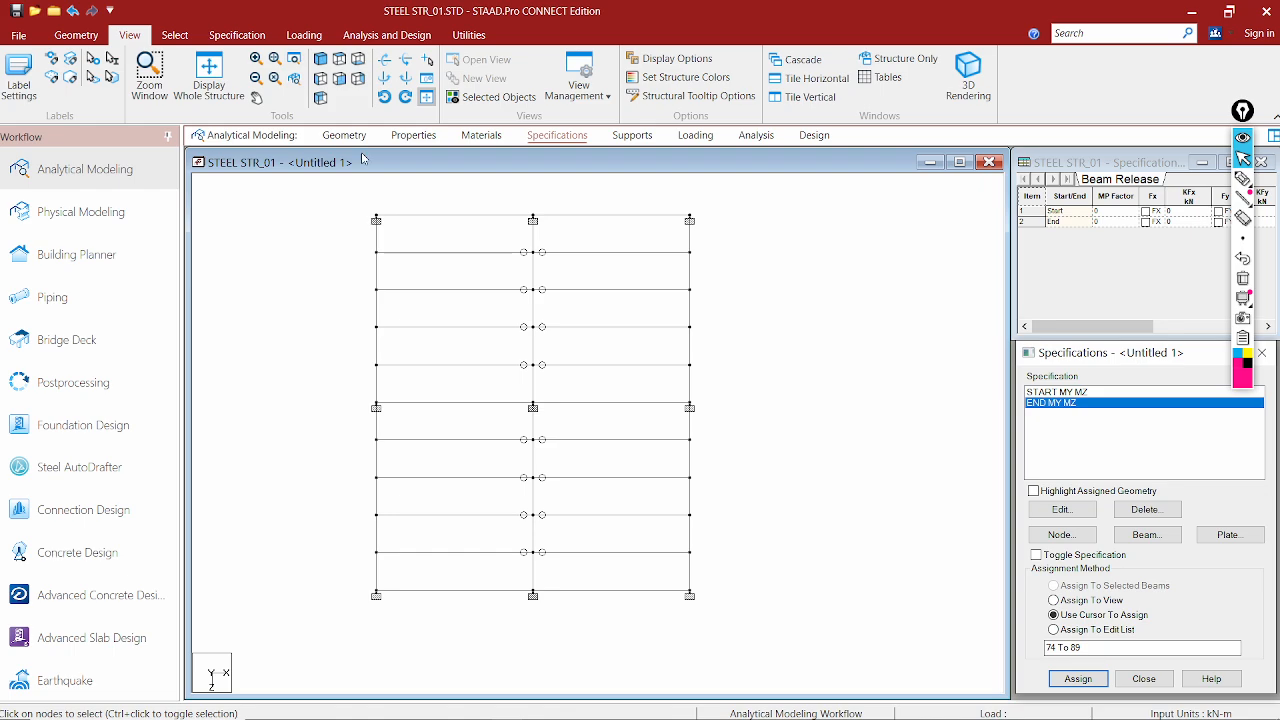
pyautogui.click(320, 58)
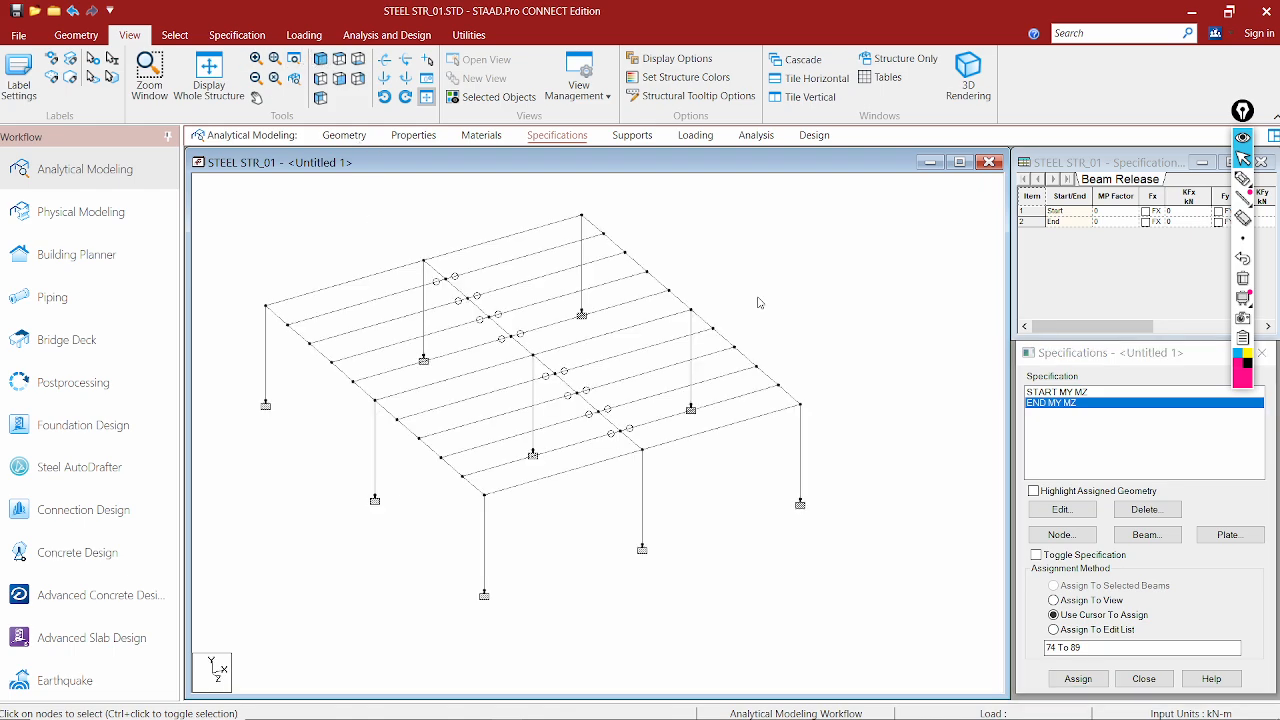
pyautogui.click(1066, 394)
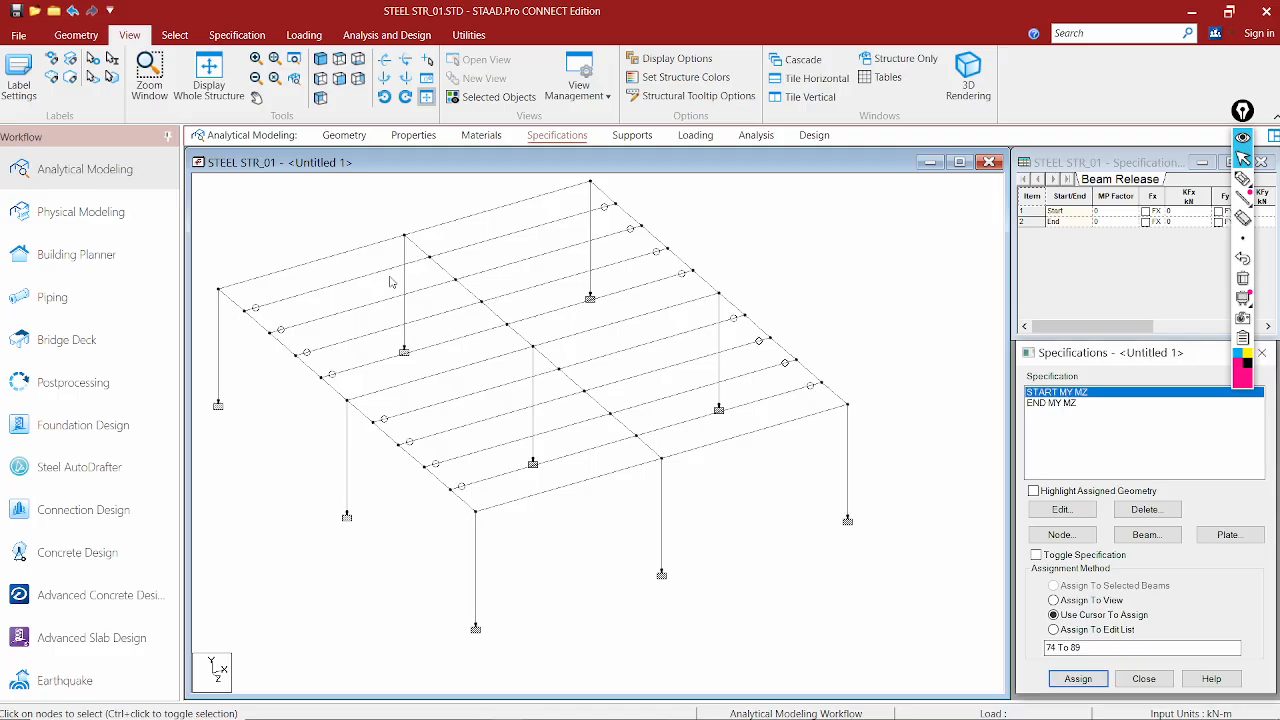
pyautogui.moveTo(367, 357); pyautogui.dragTo(406, 406, button='middle')
pyautogui.click(1056, 403)
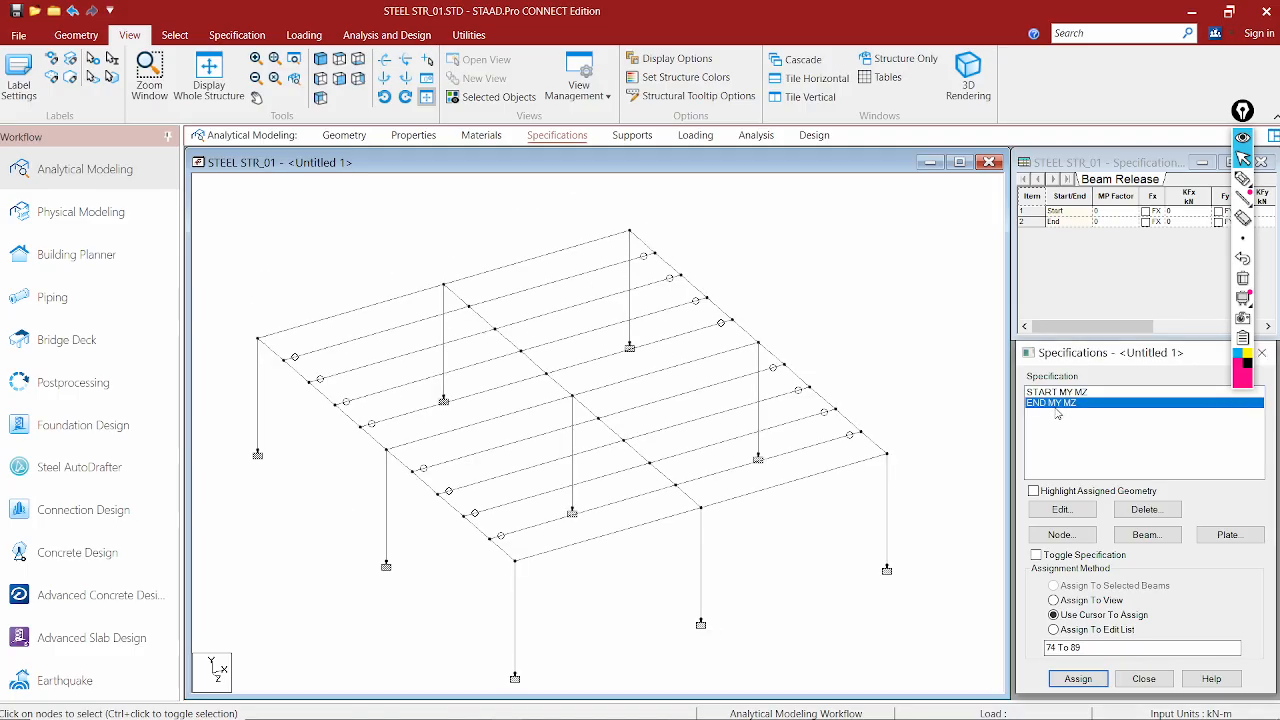
pyautogui.scroll(-1, 723, 320)
pyautogui.moveTo(701, 400); pyautogui.dragTo(699, 378, button='middle')
pyautogui.scroll(1, 258, 342)
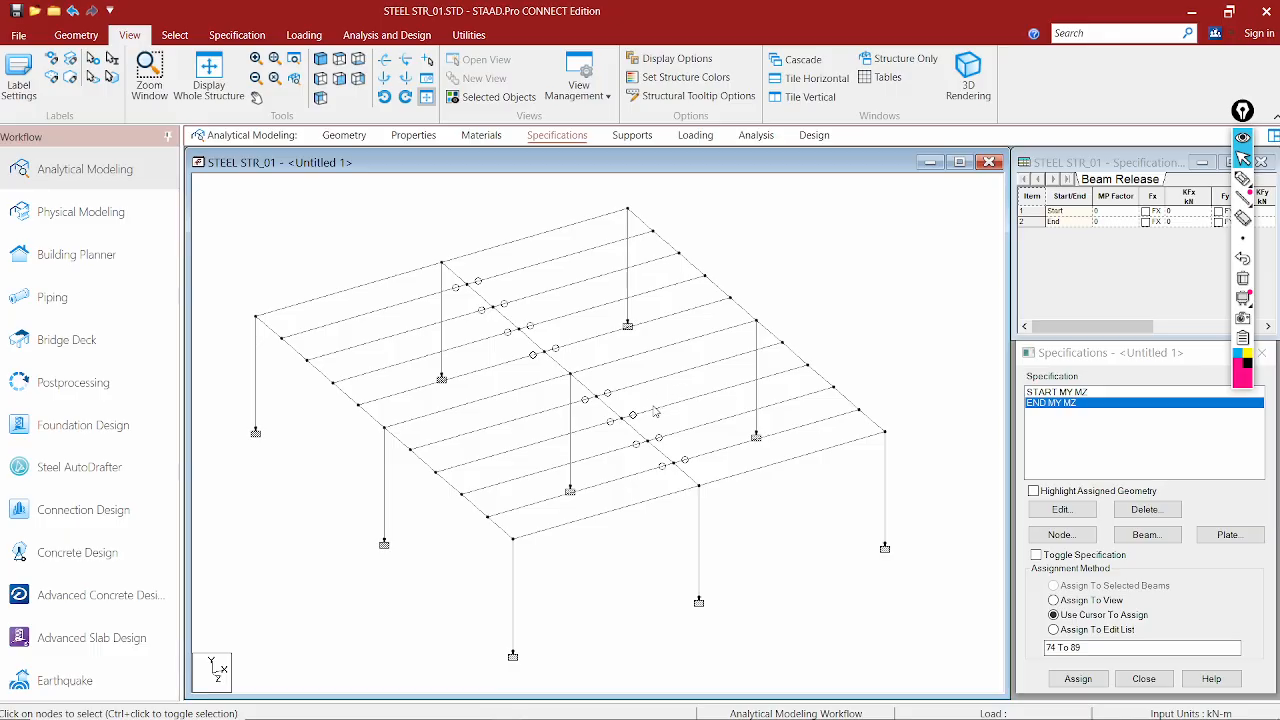
# Select one secondary beam and sketch a simply supported beam with distributed load and its moment diagram beside the frame
pyautogui.click(688, 372)
pyautogui.click(1242, 178)
pyautogui.moveTo(739, 248); pyautogui.dragTo(905, 228)
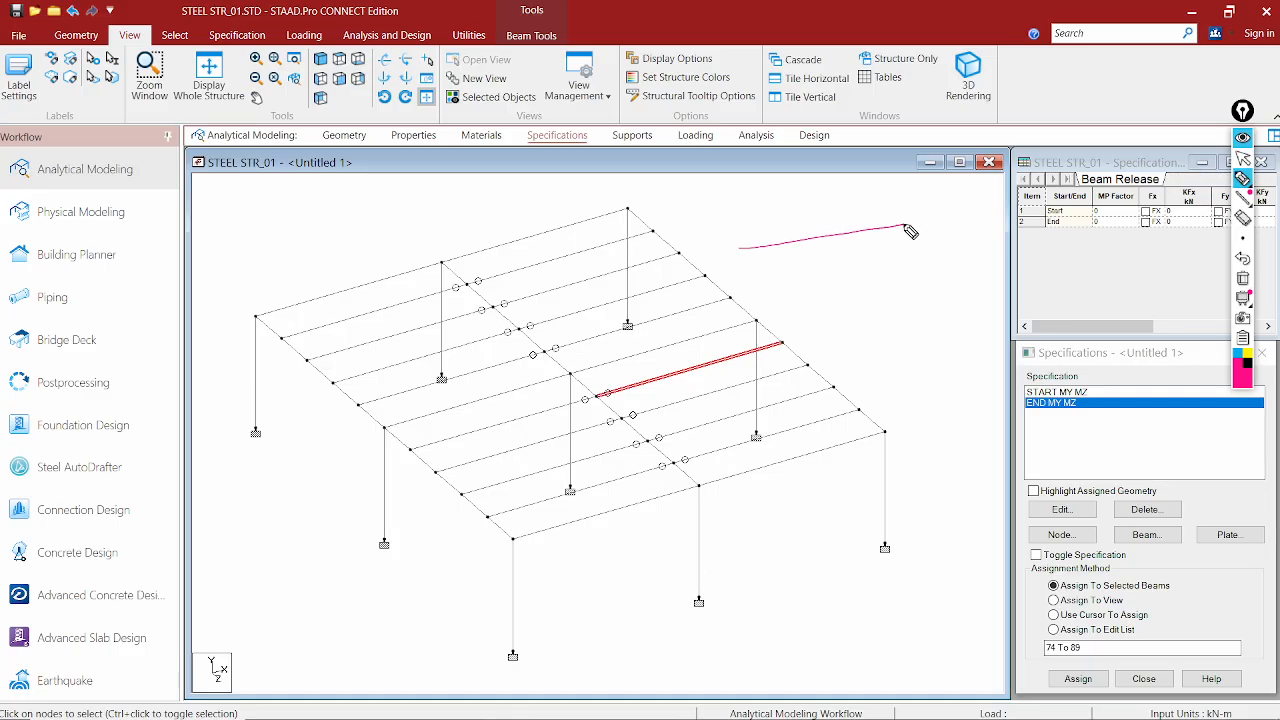
pyautogui.moveTo(741, 259); pyautogui.dragTo(897, 224)
pyautogui.moveTo(766, 284)
pyautogui.mouseDown()
pyautogui.moveTo(866, 275)
pyautogui.moveTo(903, 254)
pyautogui.mouseUp()
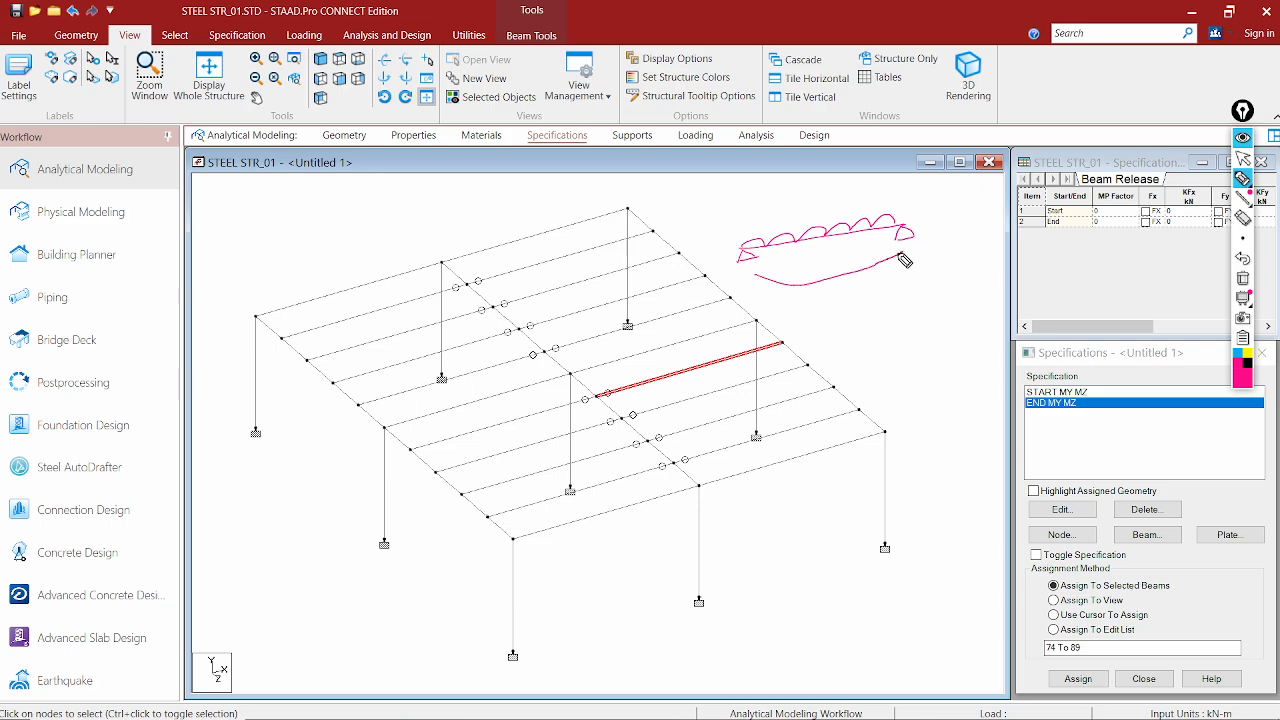
pyautogui.moveTo(760, 274); pyautogui.dragTo(905, 252)
pyautogui.moveTo(756, 294); pyautogui.dragTo(752, 288)
pyautogui.moveTo(914, 262); pyautogui.dragTo(913, 268)
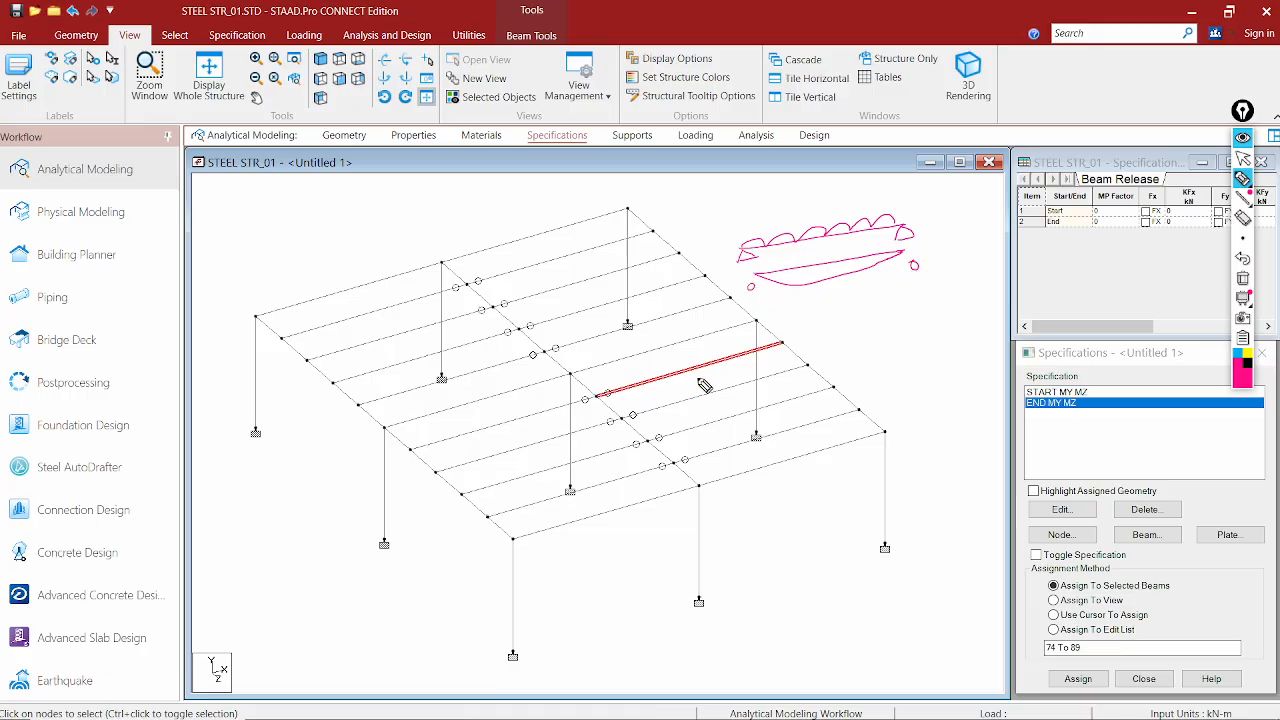
# Mark the release positions of a secondary beam with the pen and trace a curve along the edge girder
pyautogui.moveTo(297, 331); pyautogui.dragTo(299, 327)
pyautogui.moveTo(458, 292); pyautogui.dragTo(456, 289)
pyautogui.moveTo(258, 317); pyautogui.dragTo(384, 430)
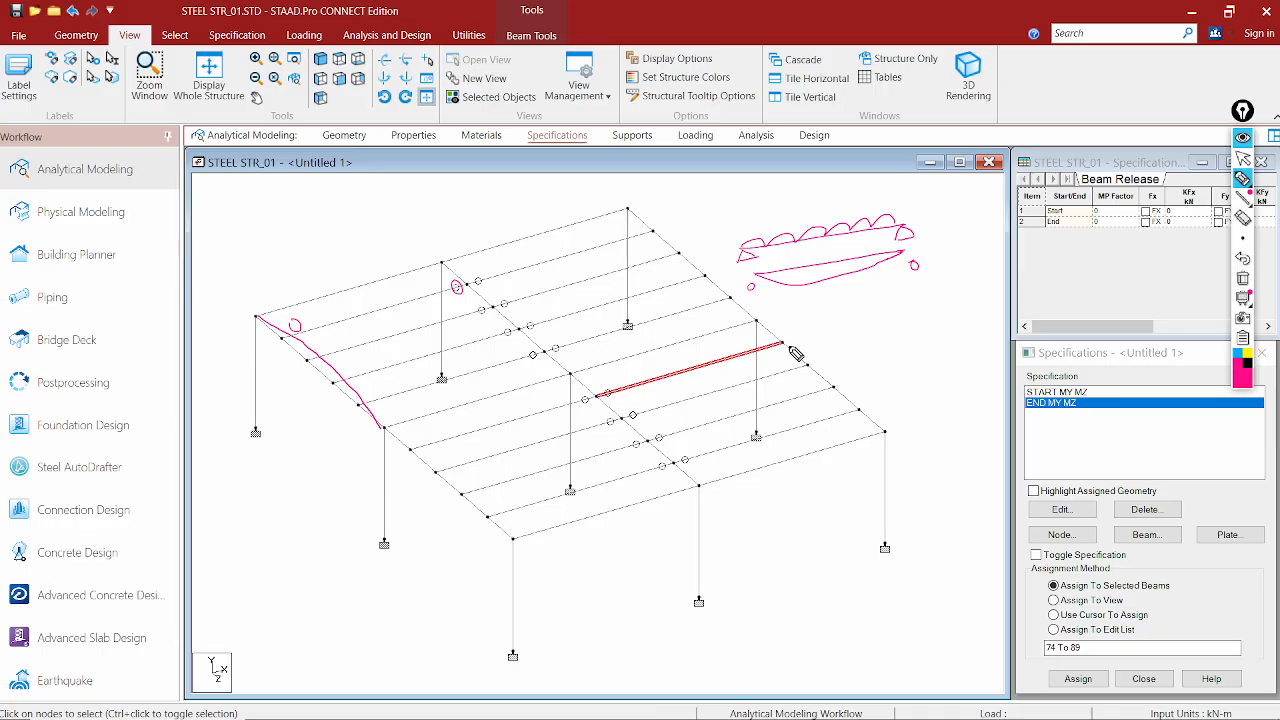
# Sketch a fixed-ended beam with its moment diagram beside the frame using the pen
pyautogui.moveTo(817, 327); pyautogui.dragTo(830, 368)
pyautogui.moveTo(927, 308)
pyautogui.mouseDown()
pyautogui.moveTo(939, 350)
pyautogui.moveTo(928, 336)
pyautogui.mouseUp()
pyautogui.moveTo(943, 324); pyautogui.dragTo(932, 345)
pyautogui.moveTo(830, 350); pyautogui.dragTo(936, 325)
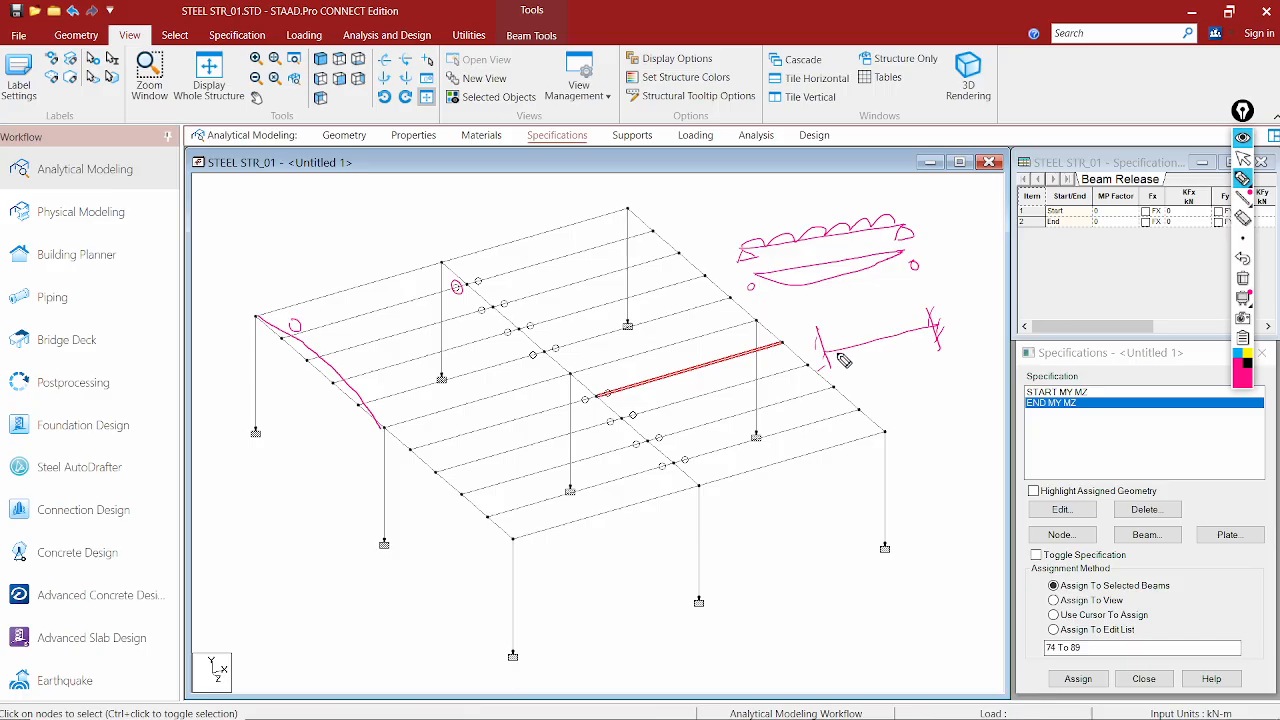
pyautogui.moveTo(826, 344)
pyautogui.mouseDown()
pyautogui.moveTo(905, 362)
pyautogui.moveTo(940, 318)
pyautogui.mouseUp()
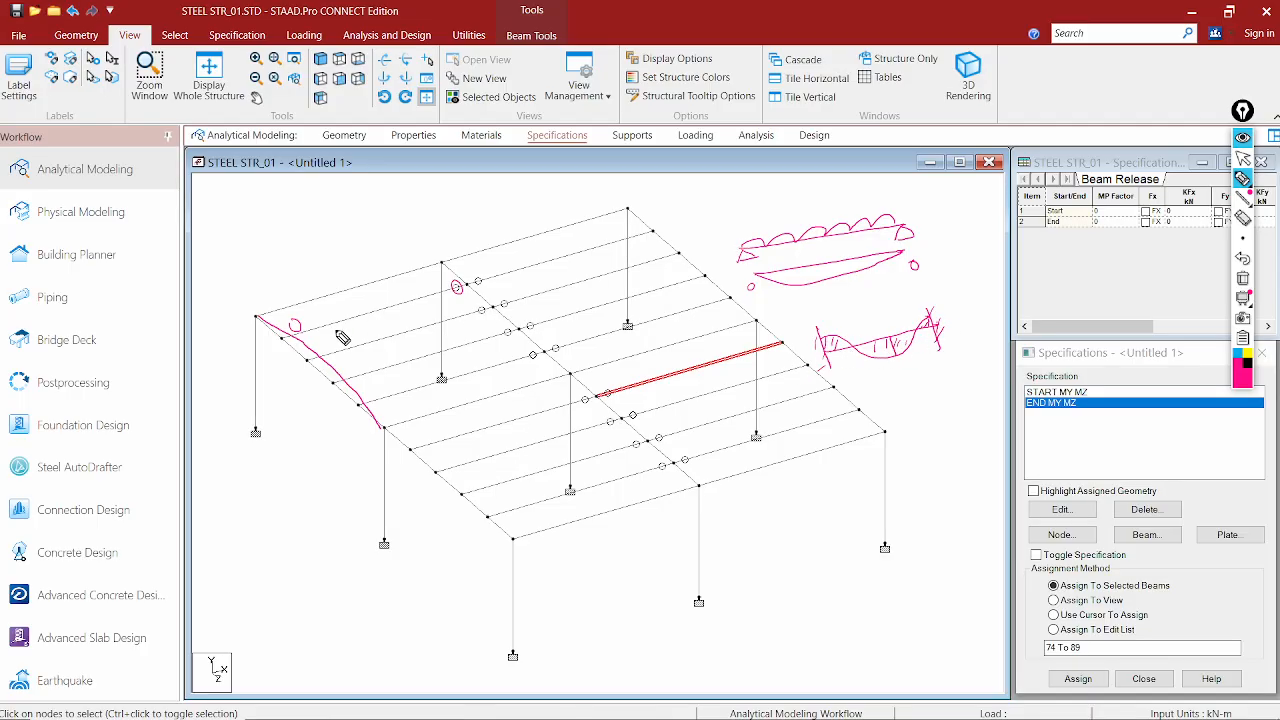
# Annotate the edge girder and the beam connections with pen marks and write a crossed-out RCC note above the frame
pyautogui.moveTo(258, 318)
pyautogui.mouseDown()
pyautogui.moveTo(358, 388)
pyautogui.moveTo(390, 428)
pyautogui.mouseUp()
pyautogui.moveTo(480, 278); pyautogui.dragTo(466, 288)
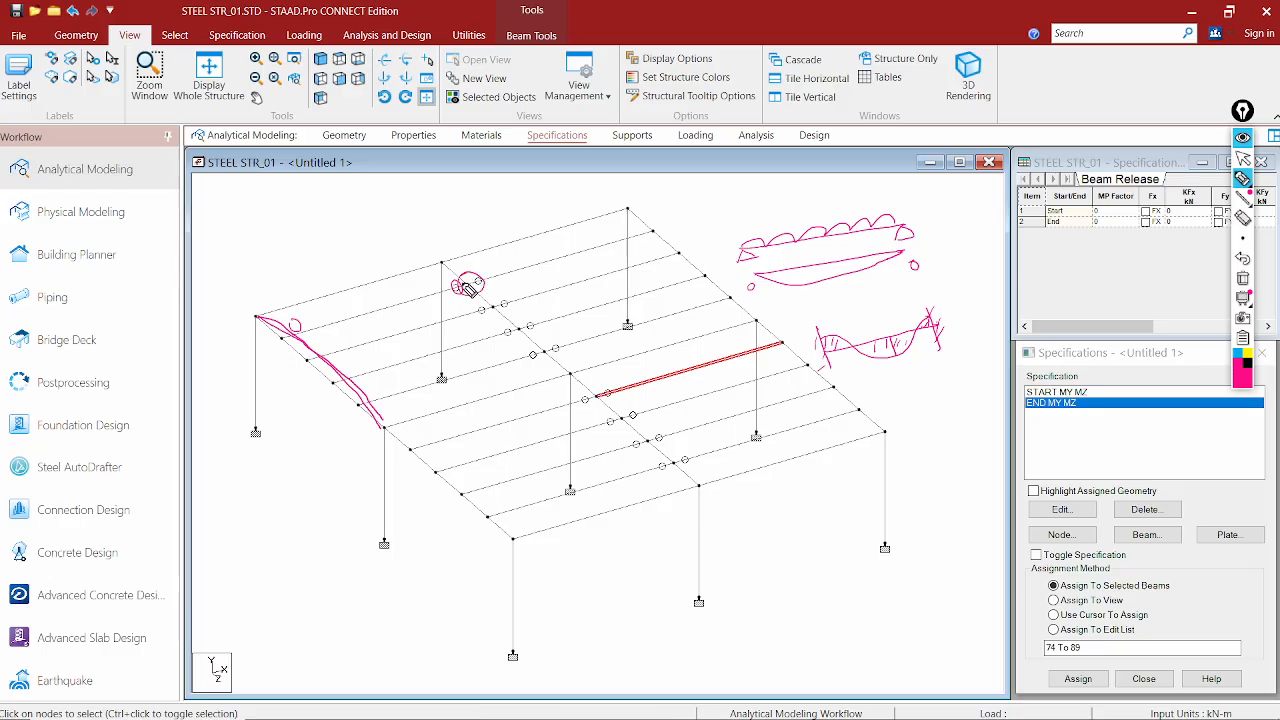
pyautogui.moveTo(299, 345)
pyautogui.mouseDown()
pyautogui.moveTo(286, 362)
pyautogui.moveTo(296, 345)
pyautogui.moveTo(391, 439)
pyautogui.mouseUp()
pyautogui.moveTo(327, 279); pyautogui.dragTo(316, 276)
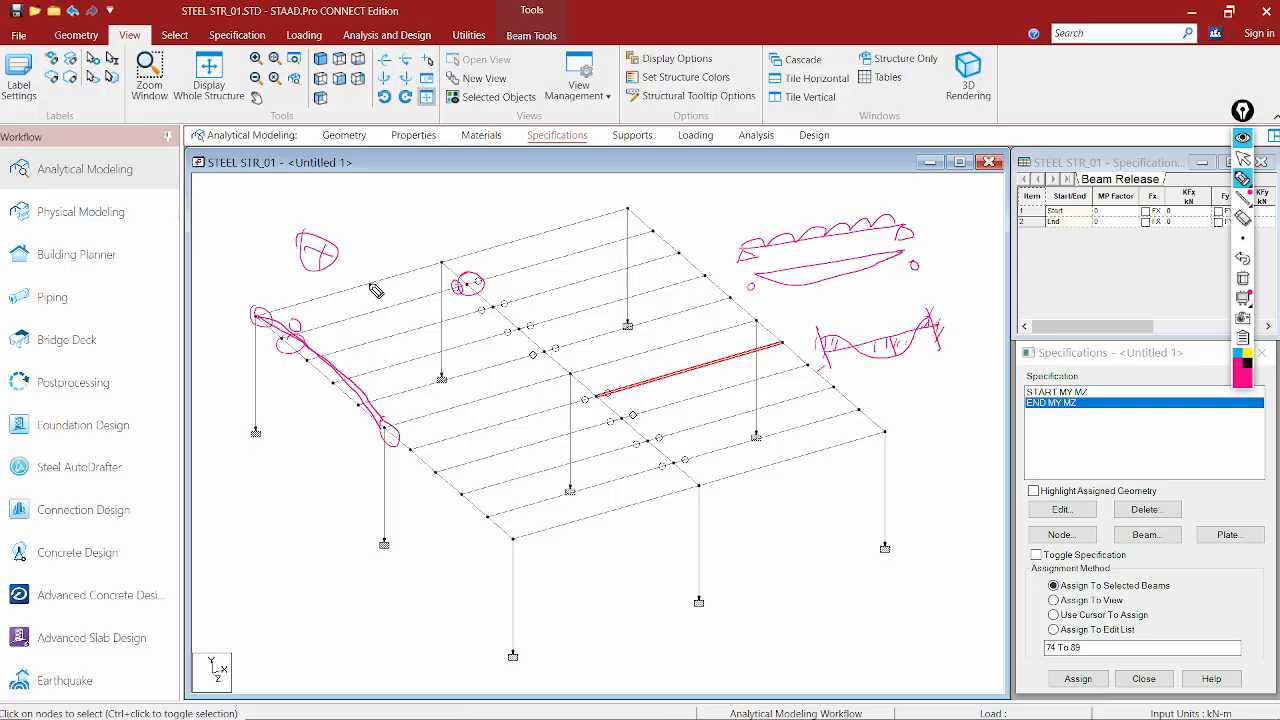
pyautogui.moveTo(457, 211)
pyautogui.mouseDown()
pyautogui.moveTo(464, 237)
pyautogui.moveTo(490, 228)
pyautogui.mouseUp()
pyautogui.moveTo(520, 196)
pyautogui.mouseDown()
pyautogui.moveTo(518, 218)
pyautogui.moveTo(552, 192)
pyautogui.mouseUp()
pyautogui.moveTo(552, 177); pyautogui.dragTo(538, 192)
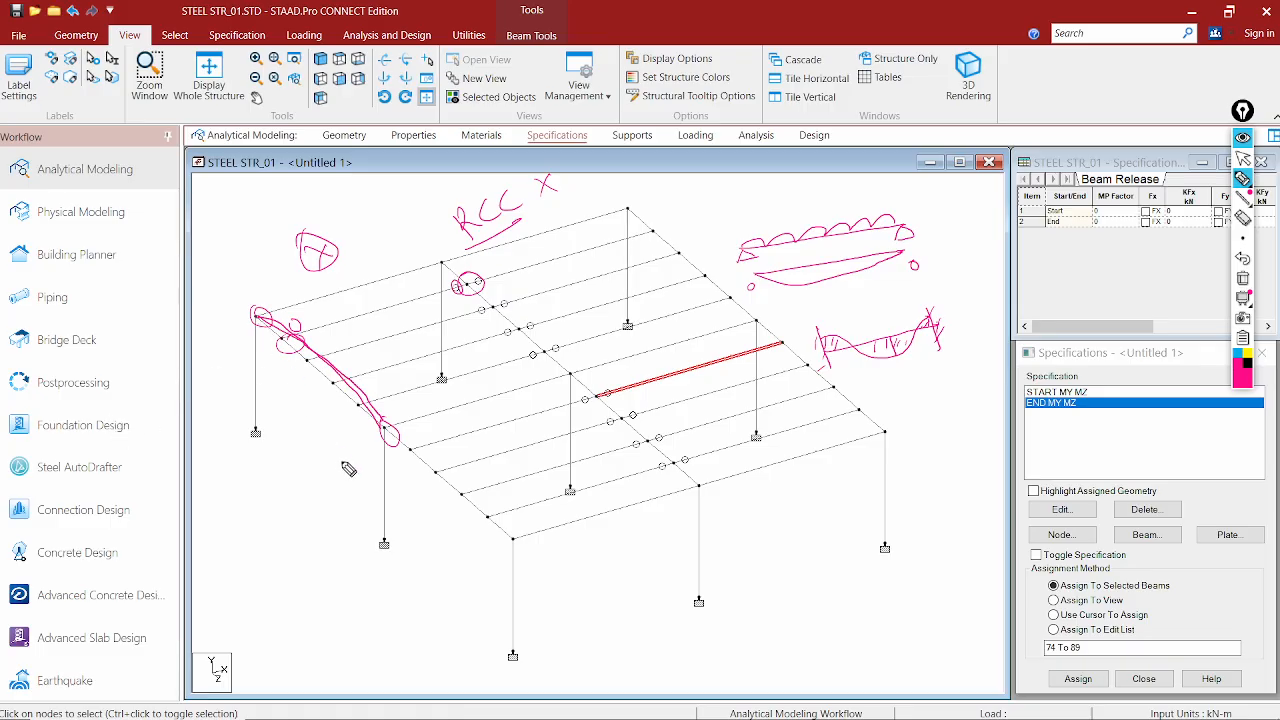
# Undo the most recent pen strokes on the model view
pyautogui.moveTo(1244, 186)
pyautogui.click(1243, 259)
pyautogui.click(1243, 259)
pyautogui.click(1243, 259)
pyautogui.click(1243, 259)
pyautogui.click(1243, 259)
pyautogui.click(1243, 259)
pyautogui.click(1243, 259)
pyautogui.click(1243, 259)
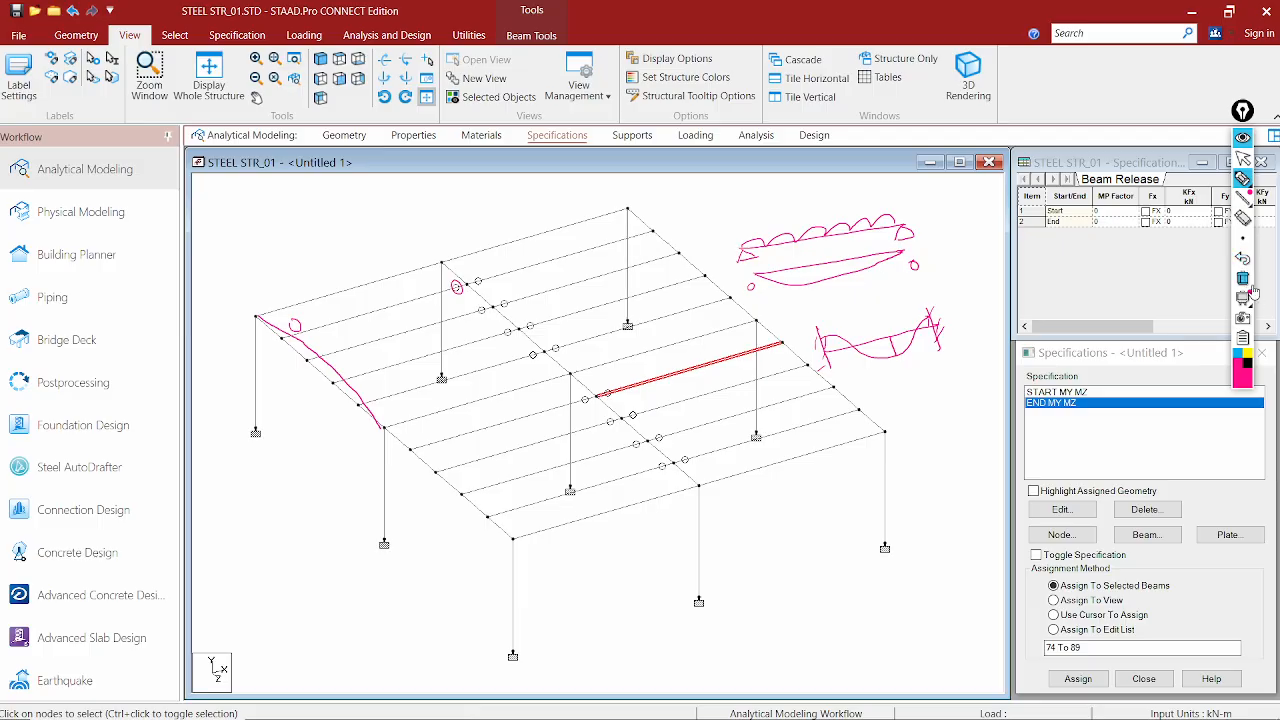
# Erase the remaining pen sketches from the model view and clear the beam selection
pyautogui.click(1243, 217)
pyautogui.moveTo(824, 233); pyautogui.dragTo(749, 314)
pyautogui.moveTo(695, 347)
pyautogui.mouseDown()
pyautogui.moveTo(957, 220)
pyautogui.moveTo(840, 334)
pyautogui.moveTo(580, 302)
pyautogui.moveTo(300, 327)
pyautogui.moveTo(390, 432)
pyautogui.mouseUp()
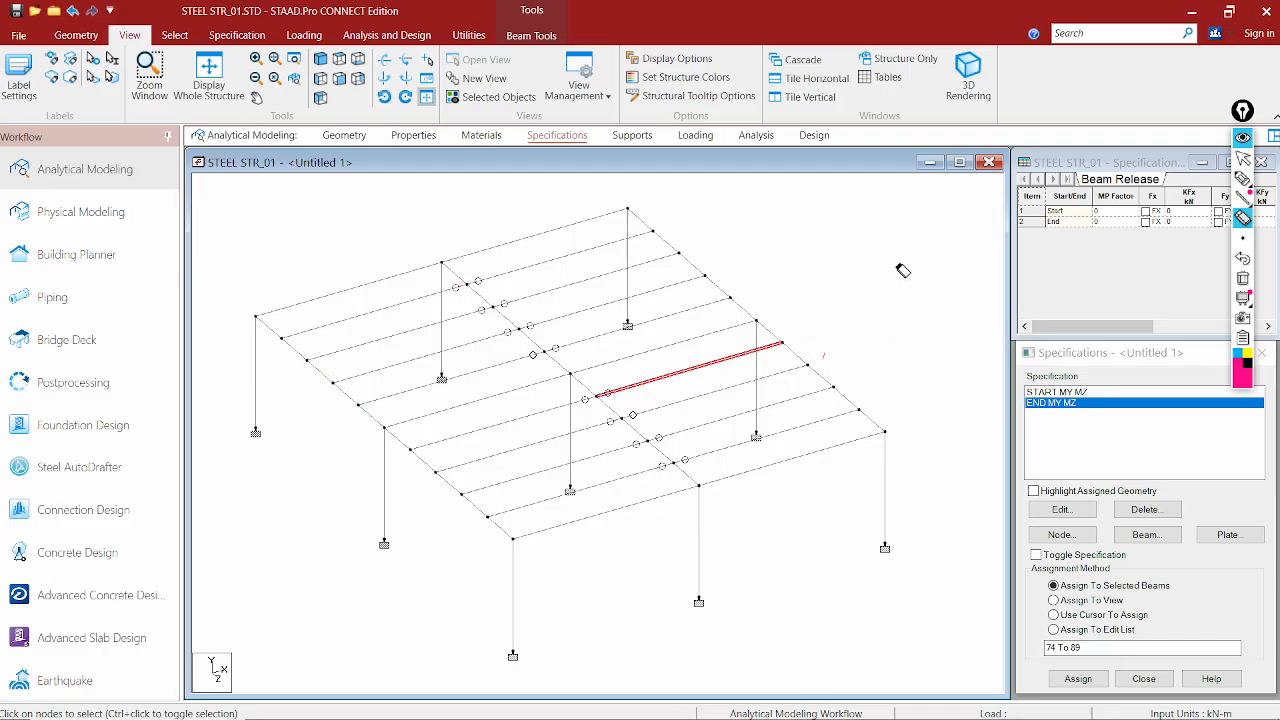
pyautogui.hotkey('ctrl', 'shift', '2')
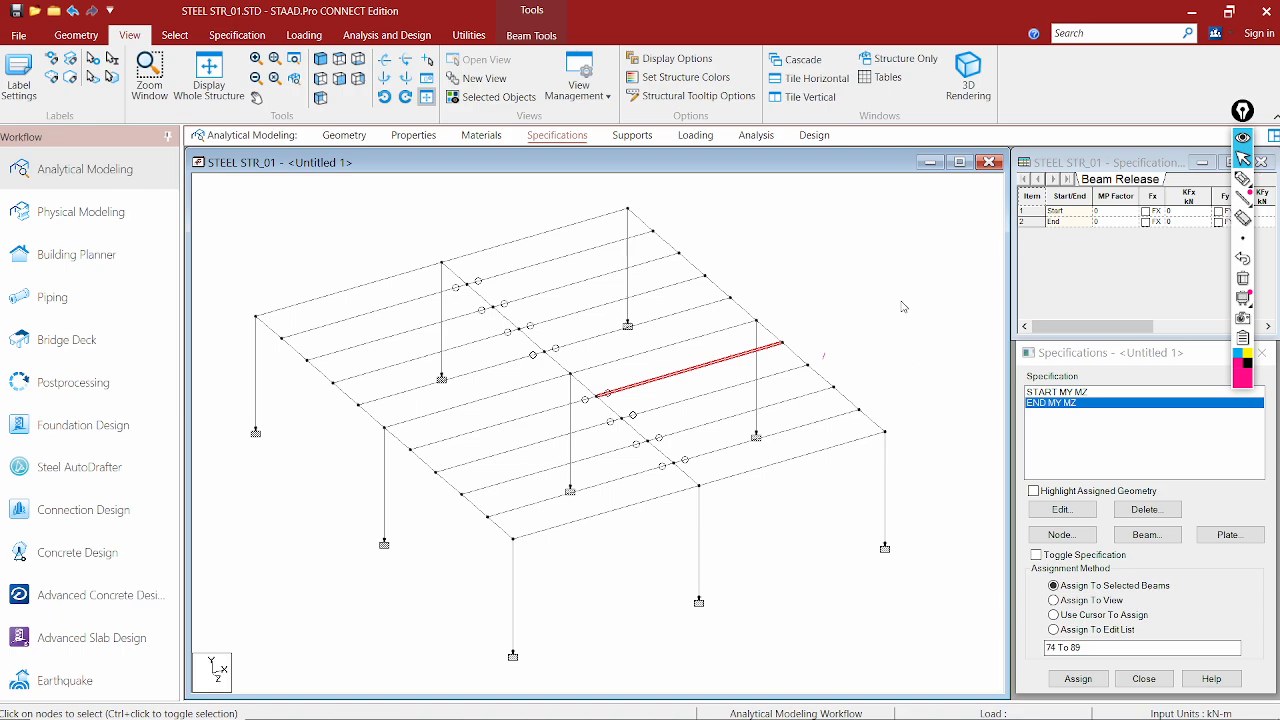
pyautogui.click(900, 308)
# Display the whole structure again with the floor framing enlarged
pyautogui.click(209, 75)
pyautogui.scroll(3, 527, 368)
pyautogui.scroll(1, 413, 433)
pyautogui.scroll(1, 368, 410)
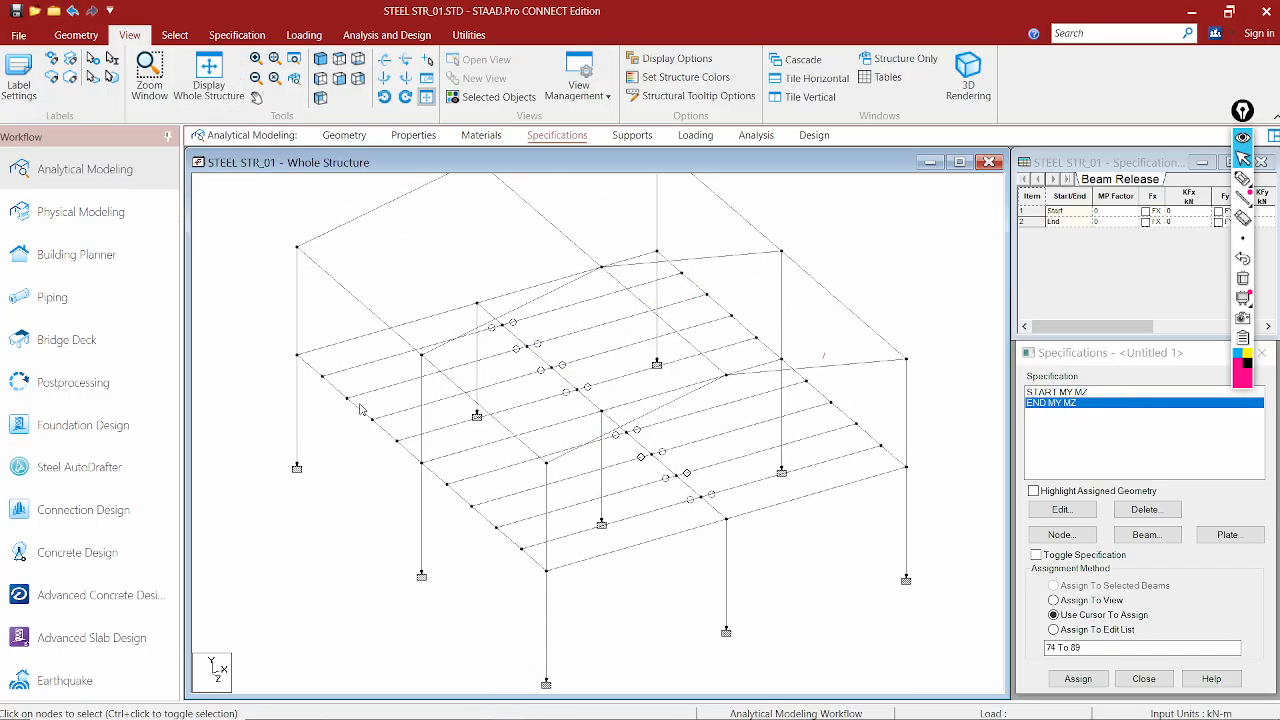
# Check the geometry and release information of the edge floor beam between the corner and middle columns
pyautogui.moveTo(262, 200); pyautogui.dragTo(292, 535)
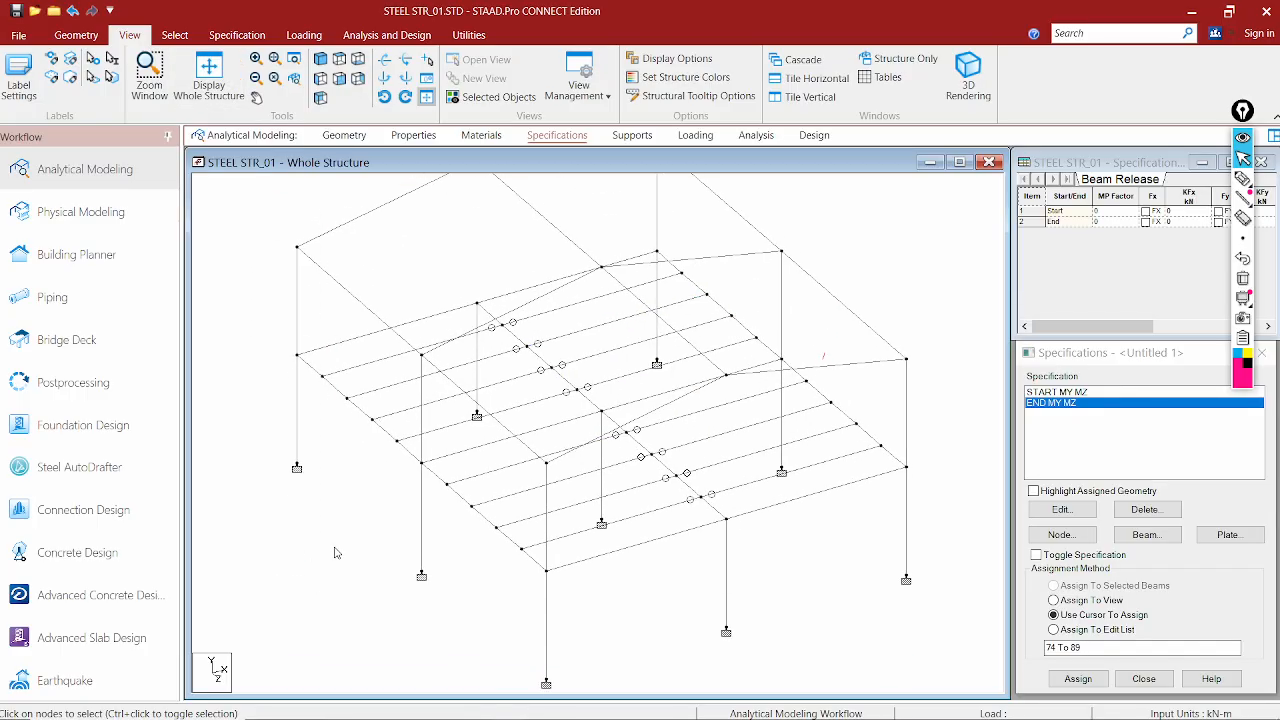
pyautogui.click(310, 366)
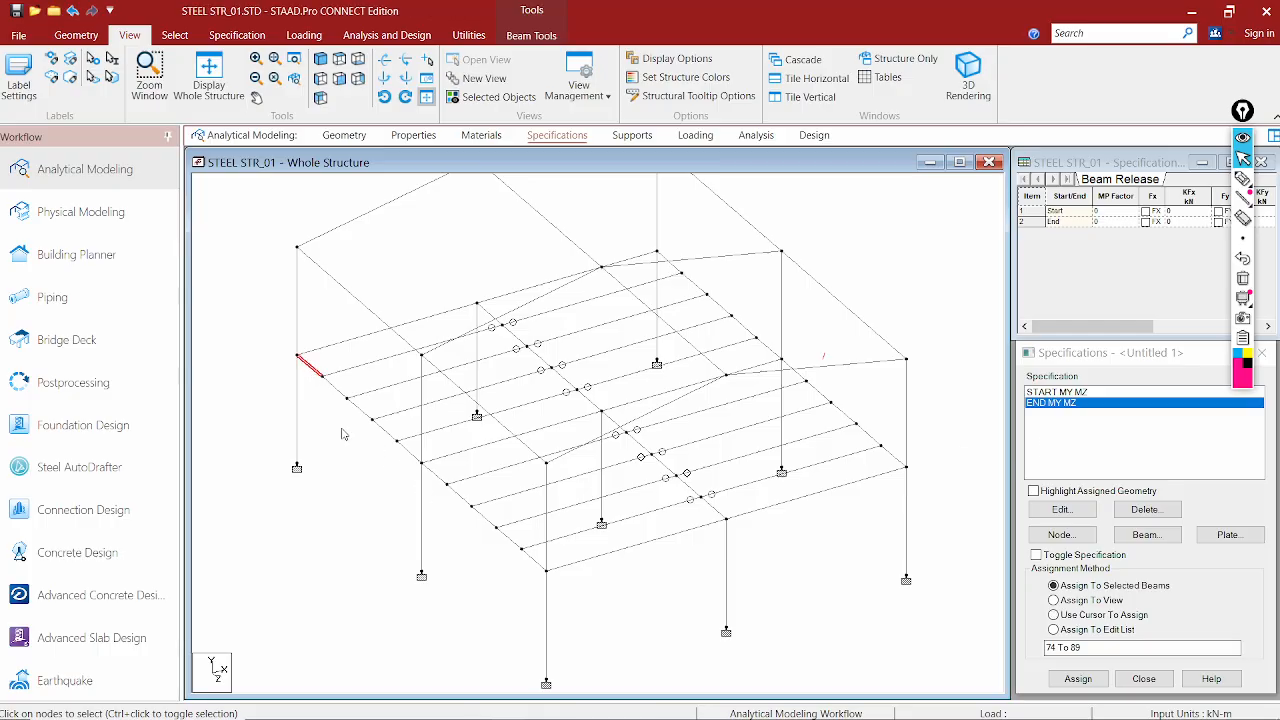
pyautogui.doubleClick(336, 344)
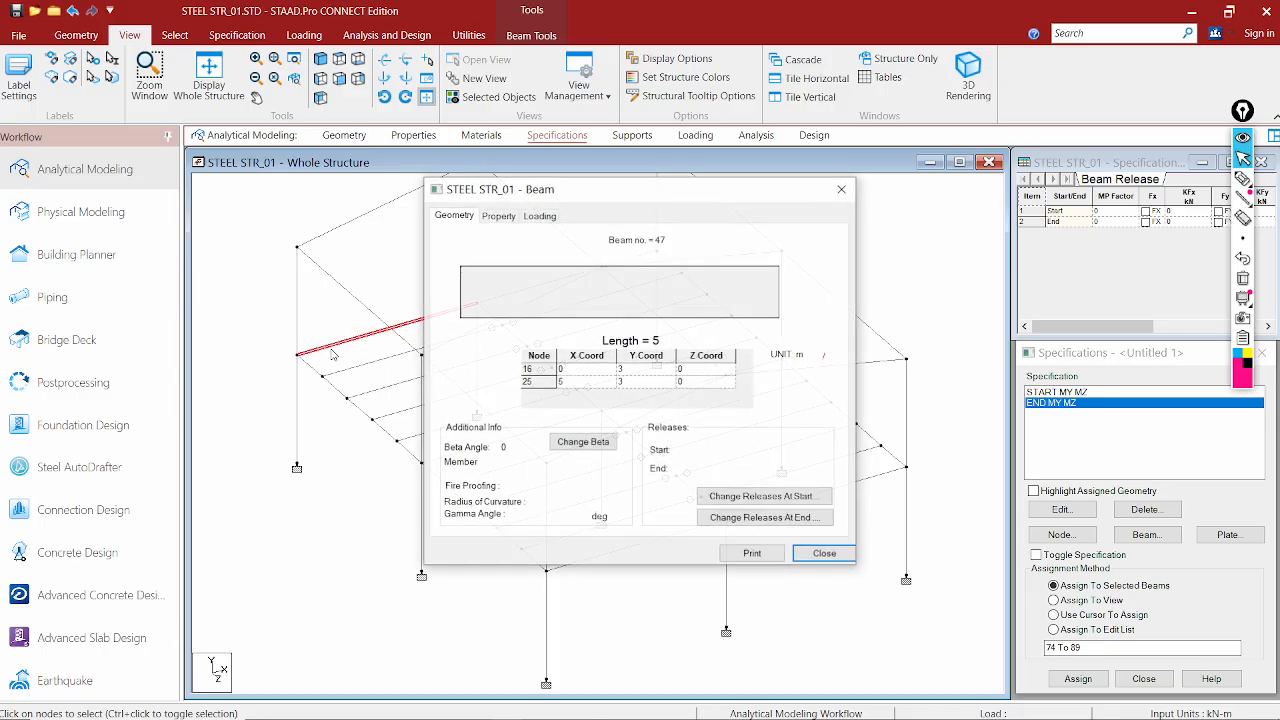
pyautogui.click(842, 188)
pyautogui.click(431, 266)
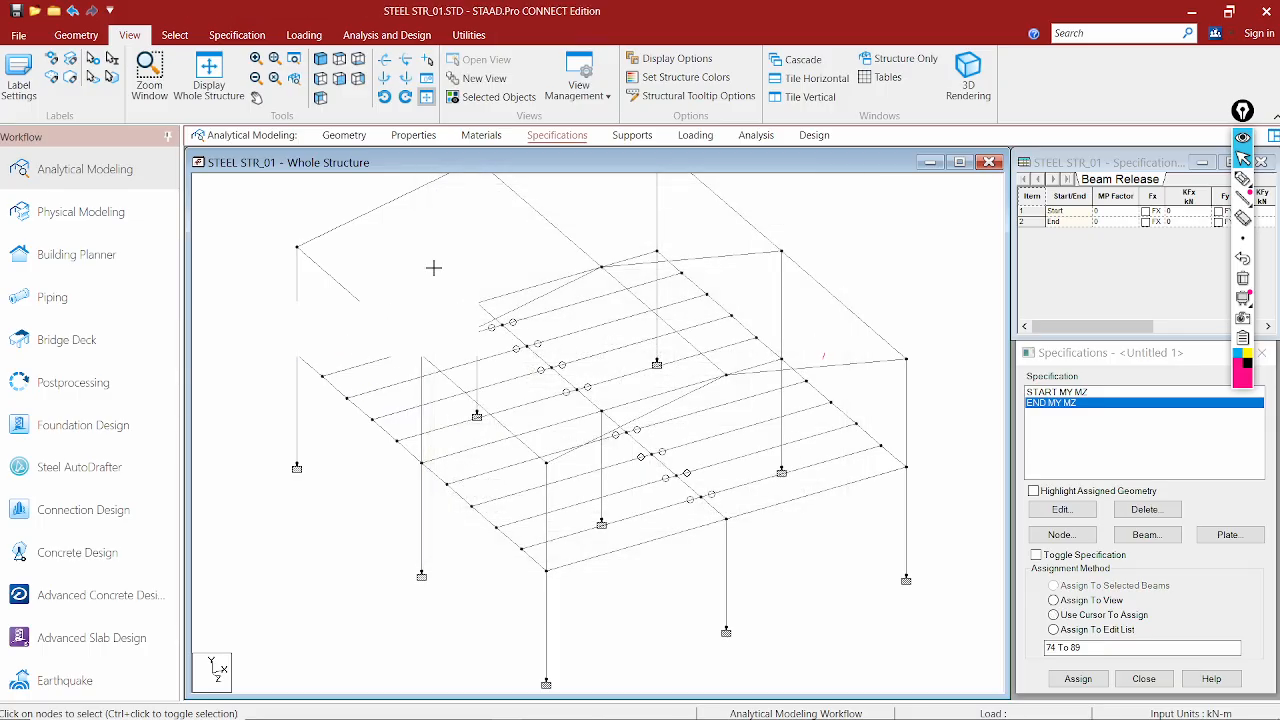
# Isolate the floor framing from a front view in the active window and display it isometrically
pyautogui.click(339, 78)
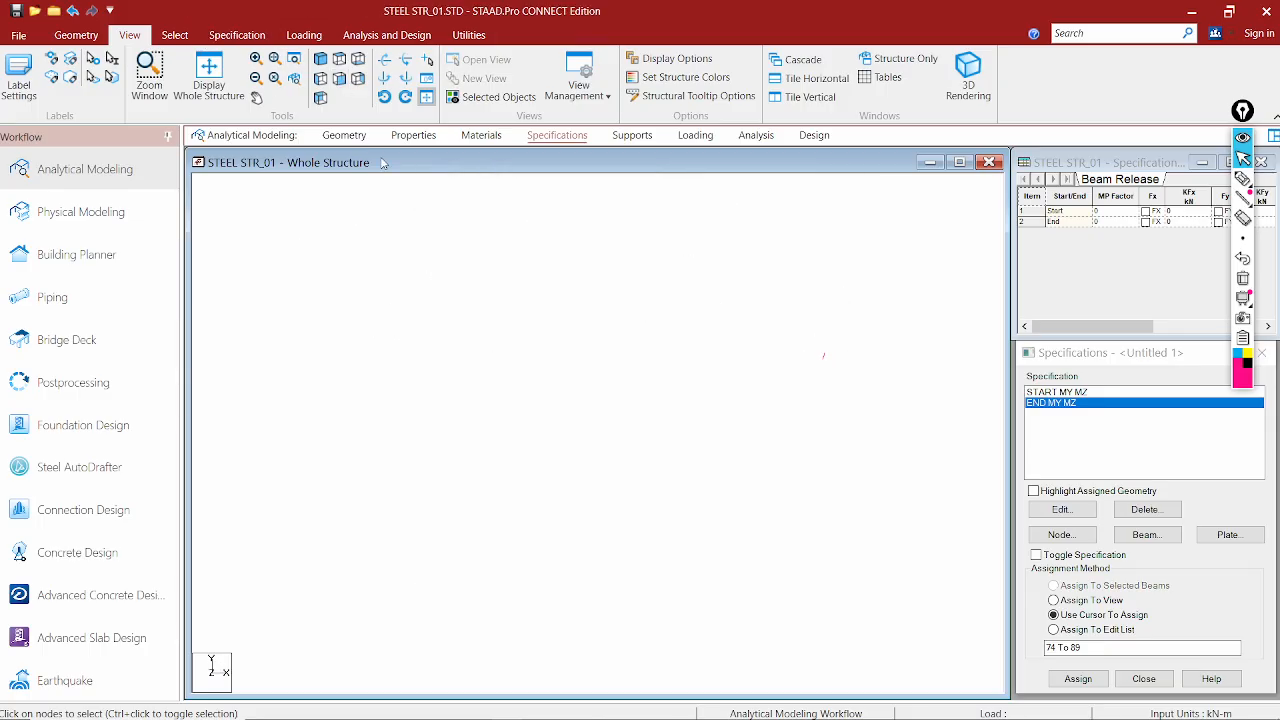
pyautogui.moveTo(536, 448); pyautogui.dragTo(534, 386, button='middle')
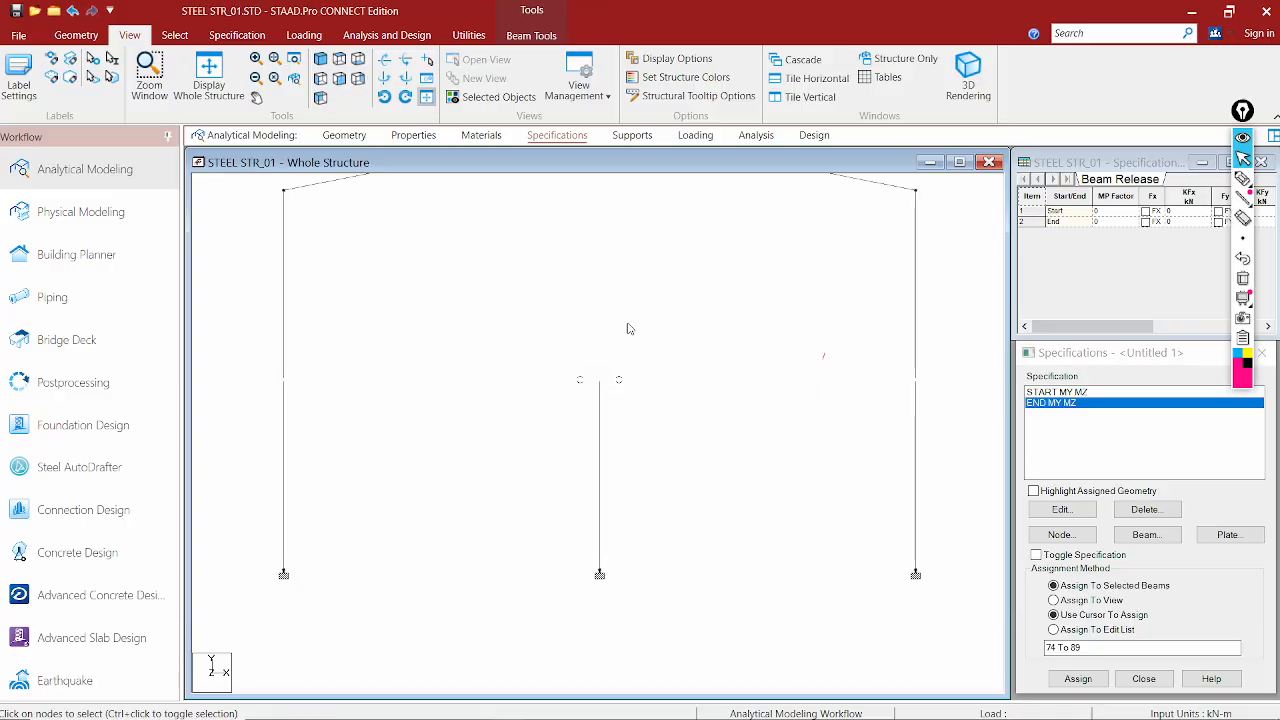
pyautogui.click(620, 380)
pyautogui.rightClick(590, 380)
pyautogui.click(640, 479)
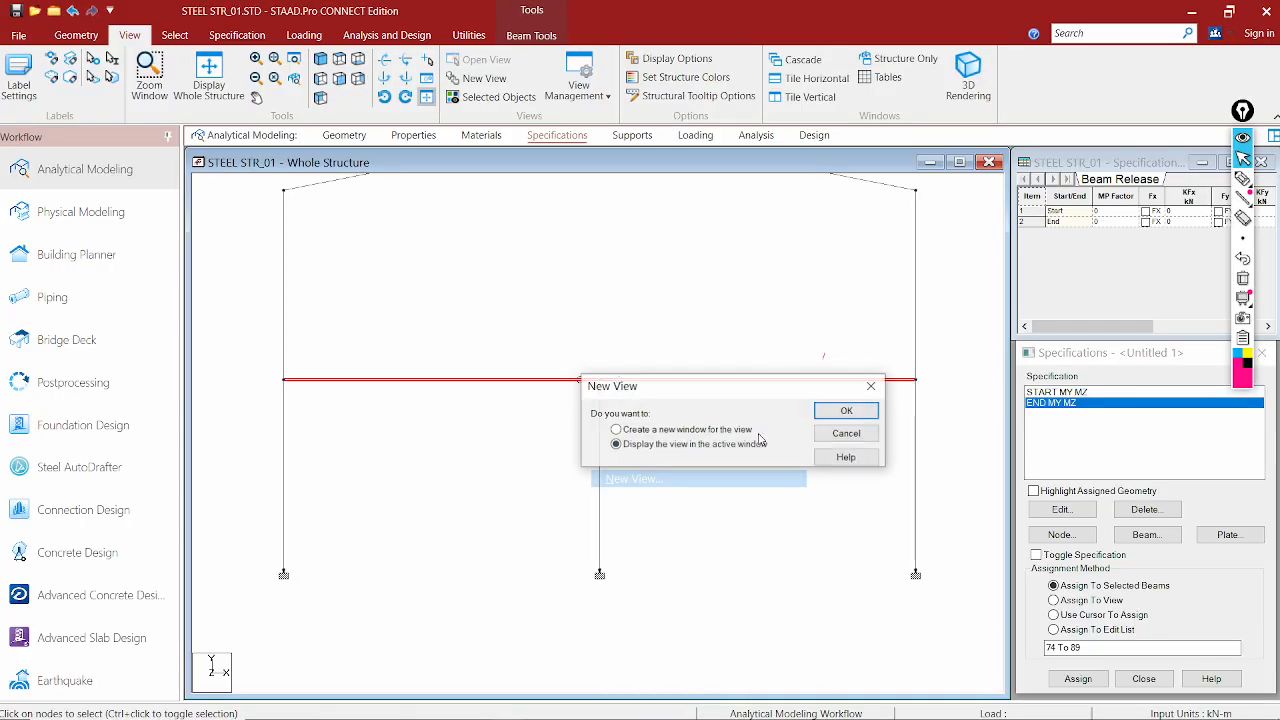
pyautogui.click(846, 410)
pyautogui.click(319, 58)
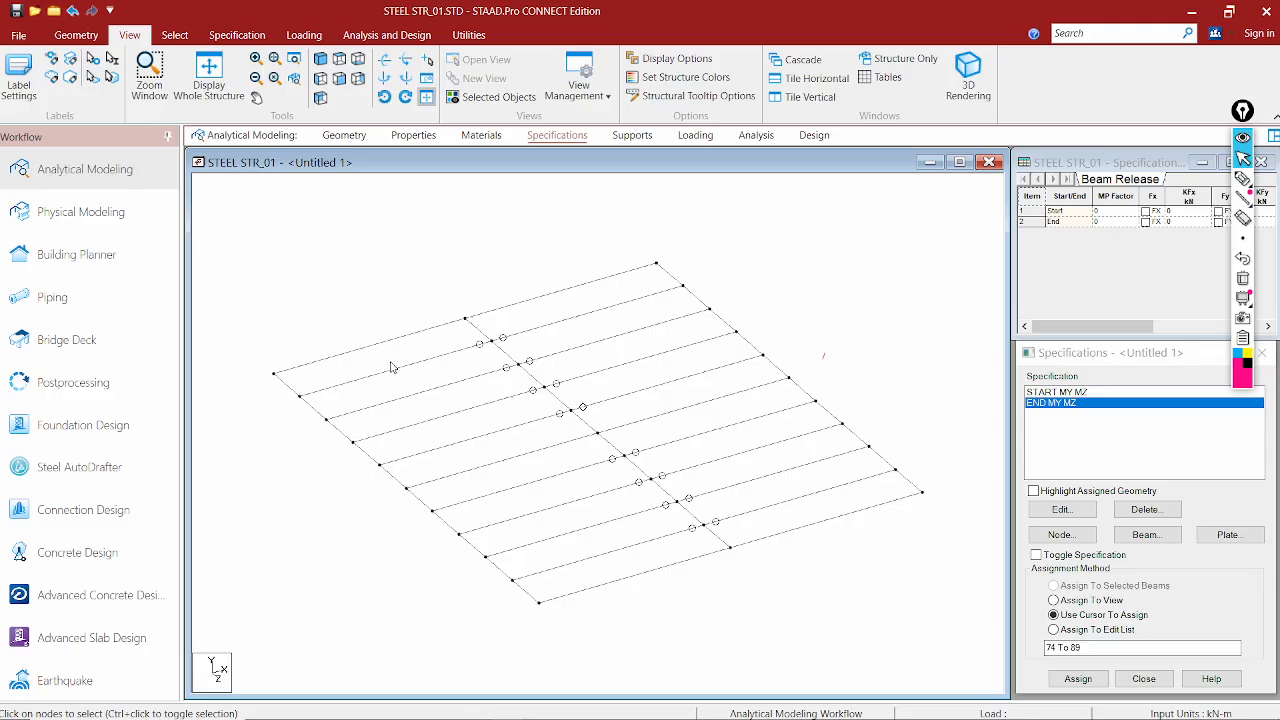
pyautogui.scroll(1, 391, 362)
pyautogui.moveTo(484, 407); pyautogui.dragTo(496, 399, button='middle')
# Check the node coordinates and release data of the isolated floor's rear edge beam, then clear its selection
pyautogui.doubleClick(304, 352)
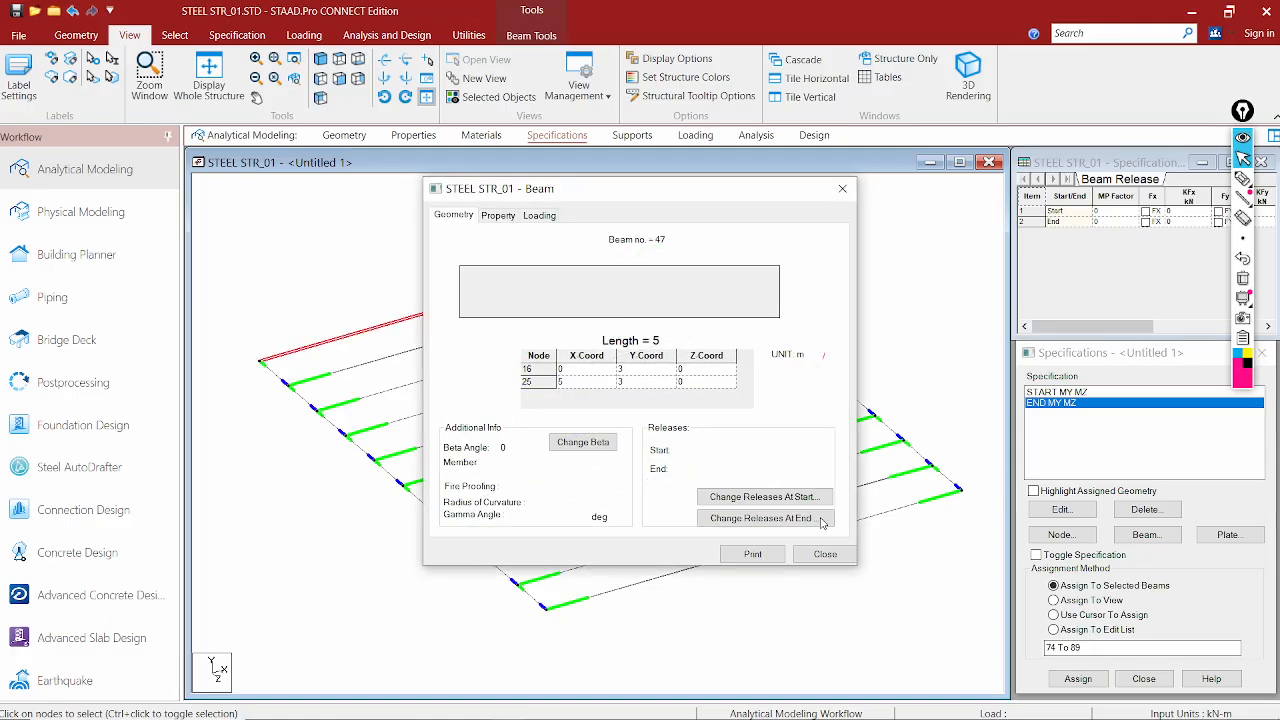
pyautogui.click(825, 554)
pyautogui.click(441, 337)
pyautogui.click(460, 308)
pyautogui.click(354, 348)
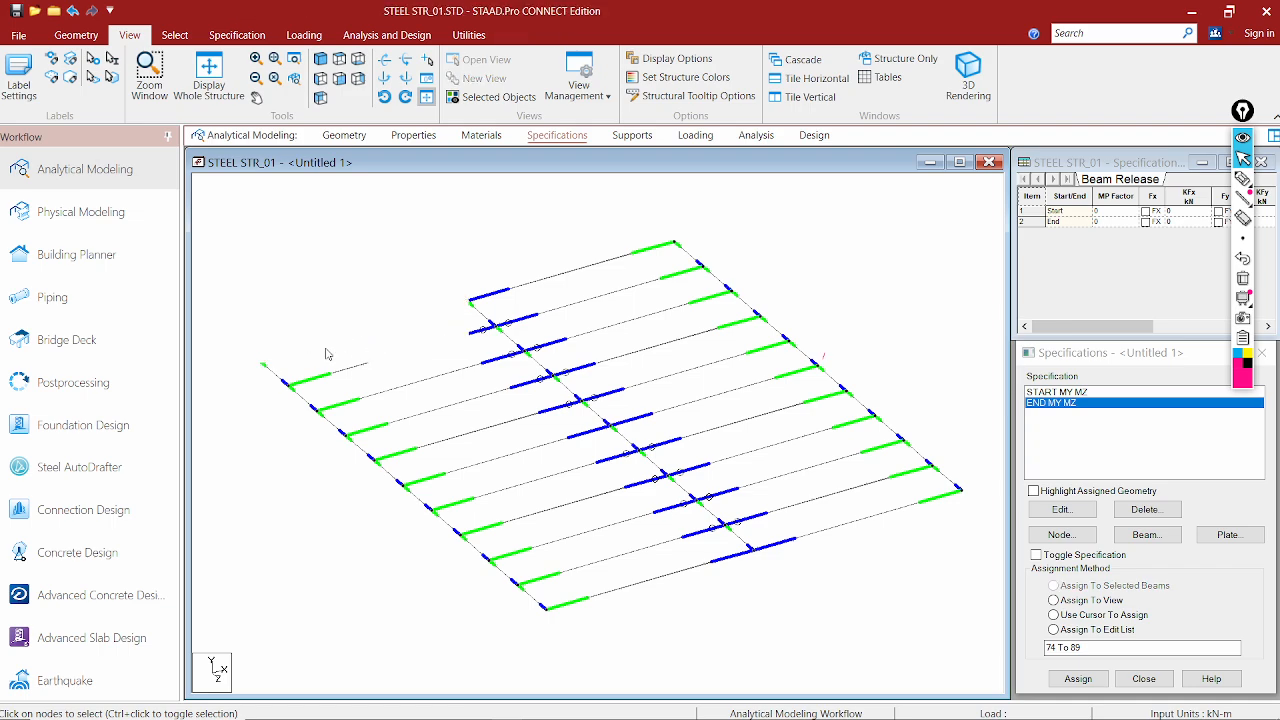
# Circle the green start marker and the blue end marker of the rear edge beam with the pen
pyautogui.click(1243, 178)
pyautogui.moveTo(321, 326)
pyautogui.mouseDown()
pyautogui.moveTo(305, 392)
pyautogui.moveTo(303, 327)
pyautogui.mouseUp()
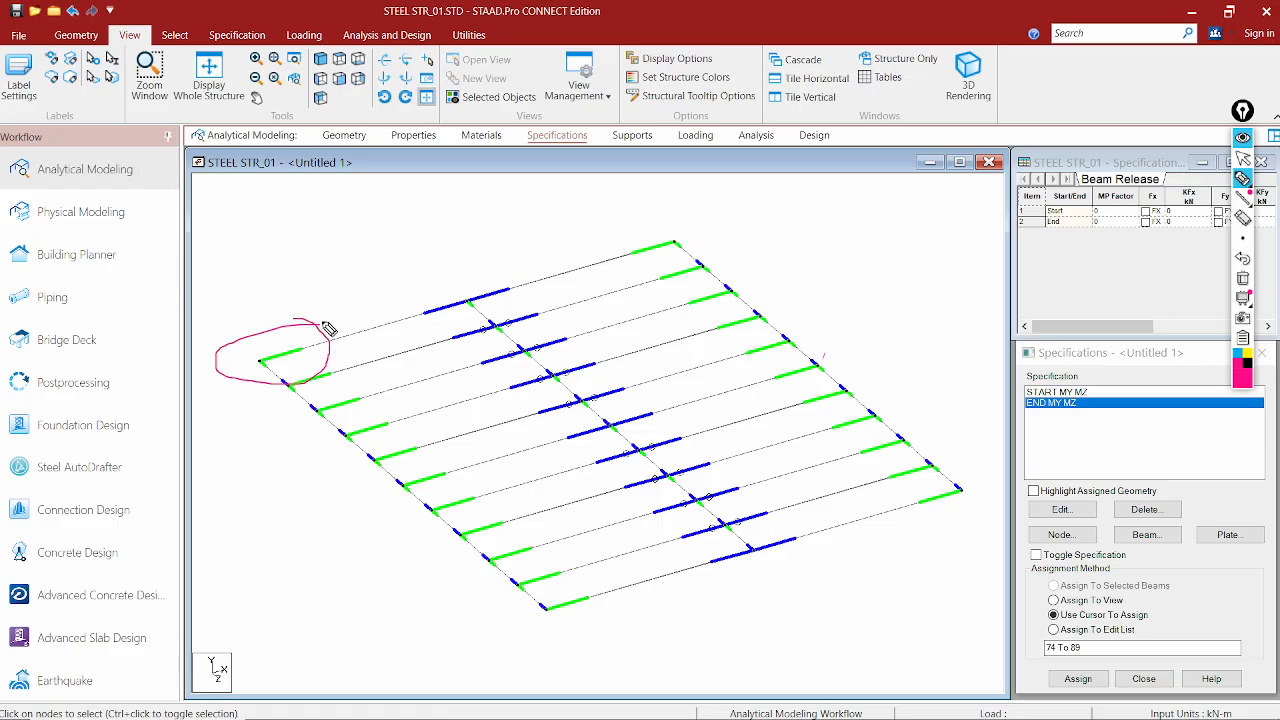
pyautogui.moveTo(482, 298)
pyautogui.mouseDown()
pyautogui.moveTo(491, 320)
pyautogui.moveTo(412, 278)
pyautogui.mouseUp()
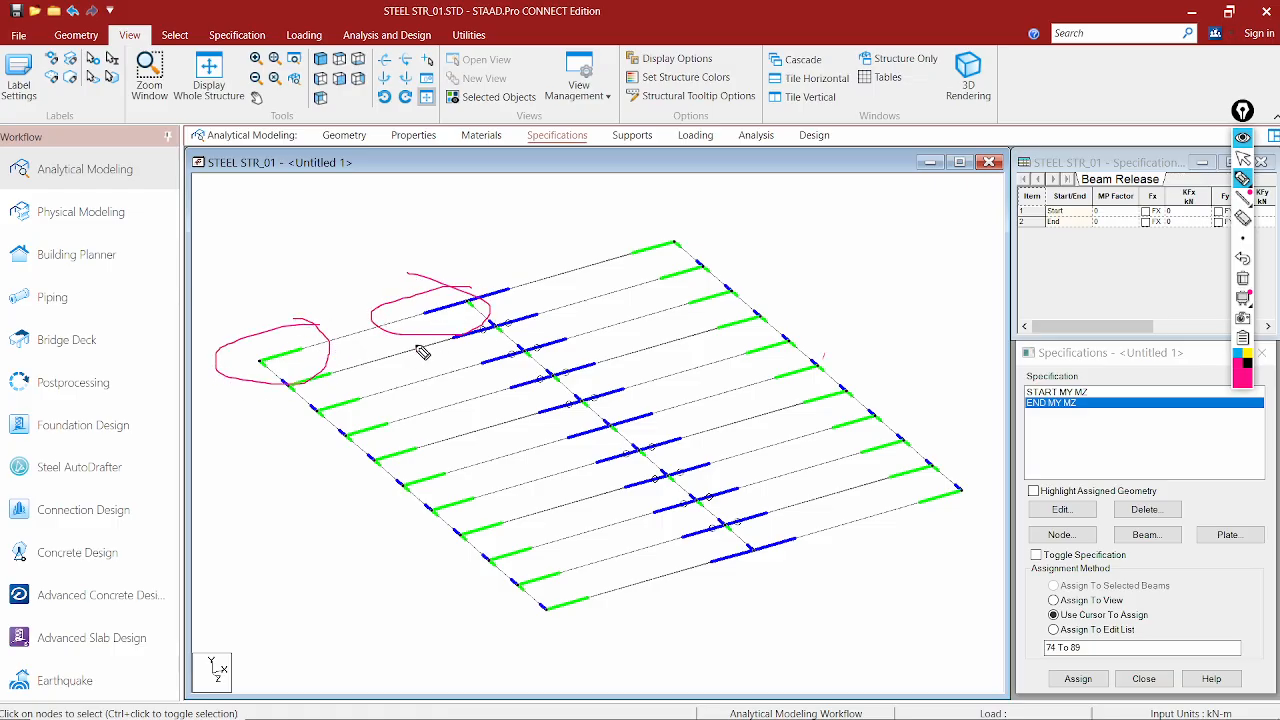
pyautogui.hotkey('ctrl', 'shift', '2')
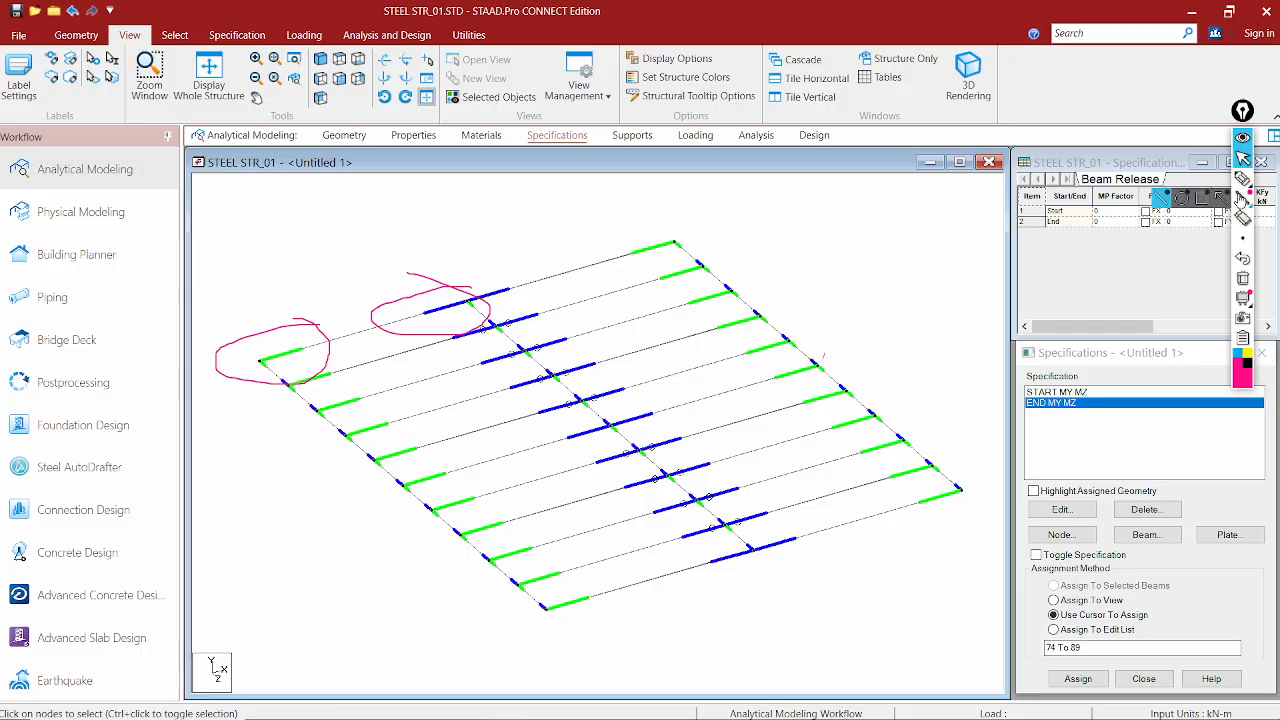
# Handwrite the note "Shift + E" beside the floor framing, underline it and add an arrow
pyautogui.click(1243, 178)
pyautogui.moveTo(773, 201)
pyautogui.mouseDown()
pyautogui.moveTo(810, 232)
pyautogui.moveTo(752, 222)
pyautogui.moveTo(846, 232)
pyautogui.mouseUp()
pyautogui.moveTo(828, 178); pyautogui.dragTo(829, 188)
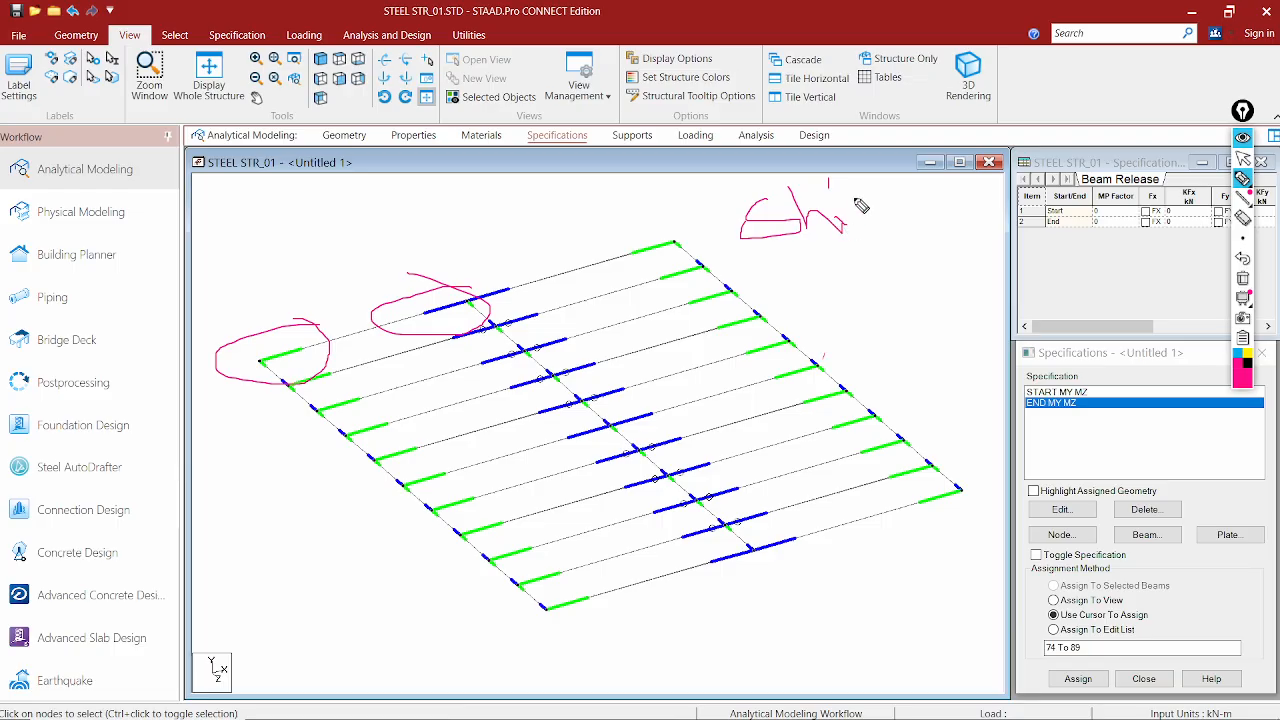
pyautogui.moveTo(809, 297)
pyautogui.mouseDown()
pyautogui.moveTo(793, 321)
pyautogui.moveTo(857, 310)
pyautogui.moveTo(888, 270)
pyautogui.moveTo(918, 290)
pyautogui.moveTo(951, 266)
pyautogui.mouseUp()
pyautogui.moveTo(938, 282); pyautogui.dragTo(956, 275)
pyautogui.moveTo(807, 347); pyautogui.dragTo(899, 313)
pyautogui.moveTo(835, 349)
pyautogui.mouseDown()
pyautogui.moveTo(886, 331)
pyautogui.moveTo(913, 373)
pyautogui.mouseUp()
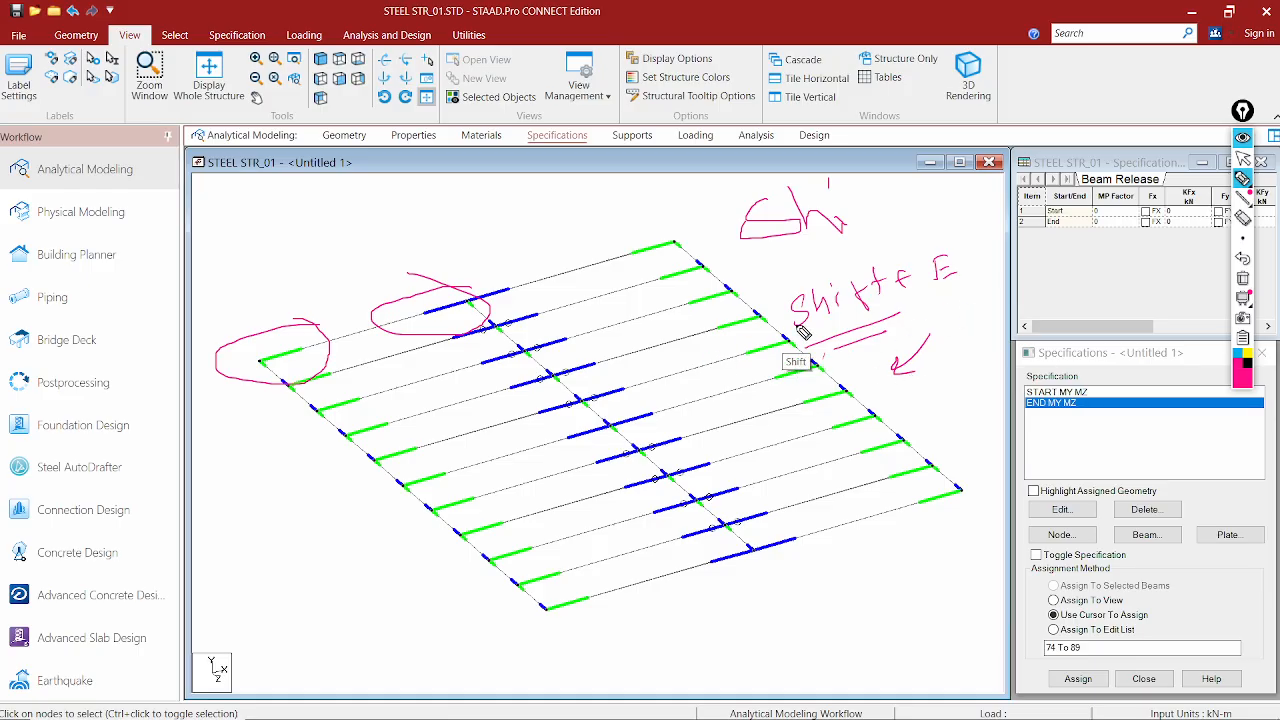
pyautogui.hotkey('ctrl', 'shift', '2')
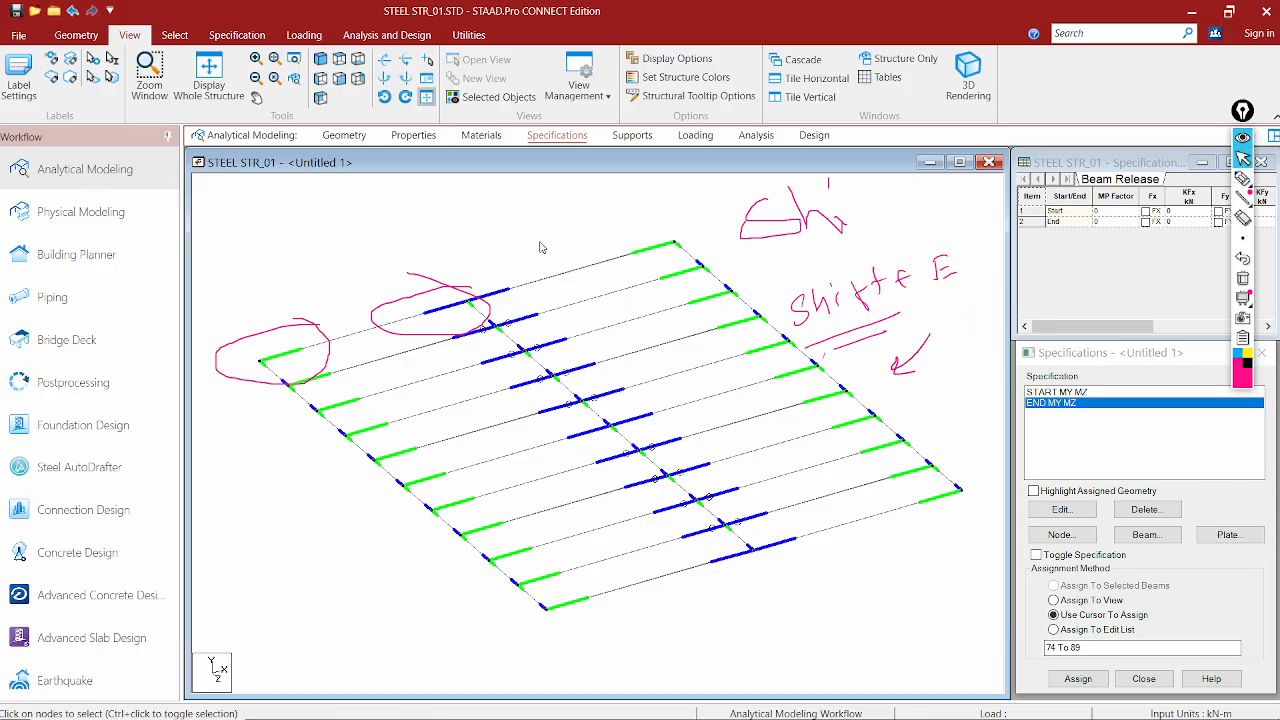
# Toggle the coloured beam start and end markers off and on several times in the floor view
pyautogui.hotkey('shift', 'e')
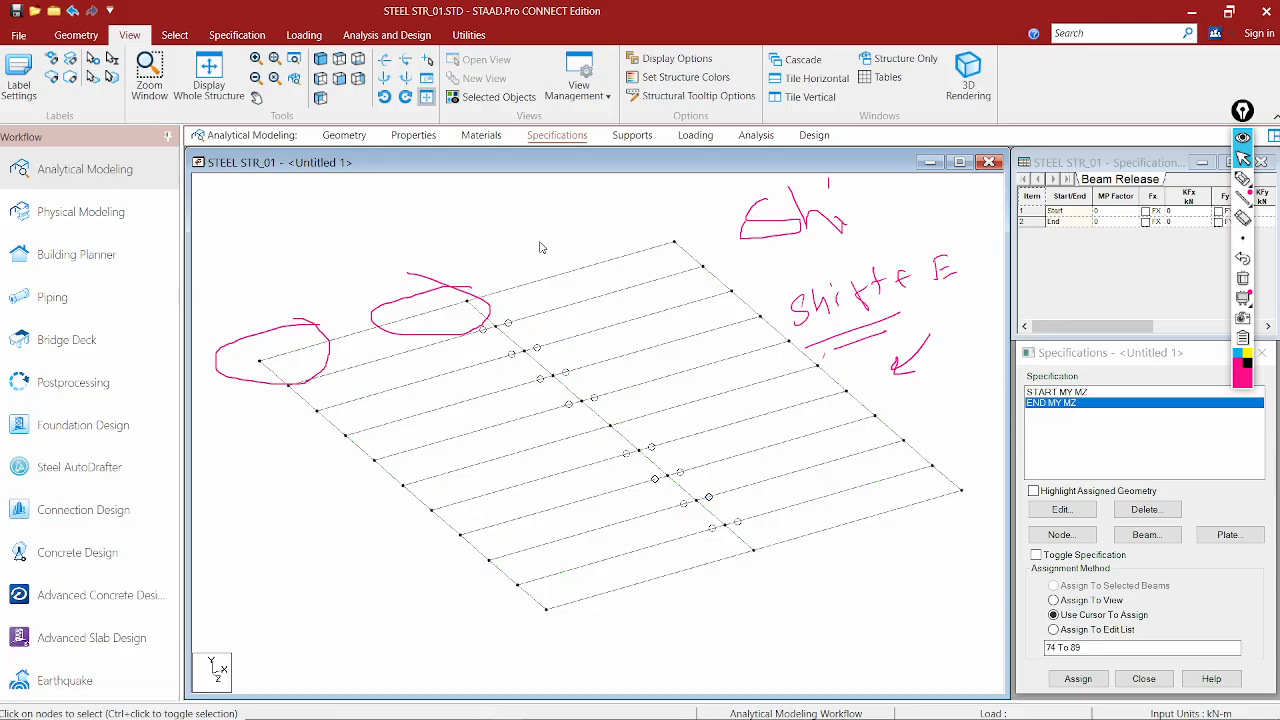
pyautogui.hotkey('shift', 'e')
pyautogui.hotkey('shift', 'e')
pyautogui.hotkey('shift', 'e')
pyautogui.hotkey('shift', 'e')
# Erase the handwritten note and the pen circles from the floor view and return to normal selection
pyautogui.click(1241, 219)
pyautogui.click(781, 230)
pyautogui.moveTo(881, 222)
pyautogui.mouseDown()
pyautogui.moveTo(944, 257)
pyautogui.moveTo(909, 386)
pyautogui.mouseUp()
pyautogui.click(458, 329)
pyautogui.click(216, 358)
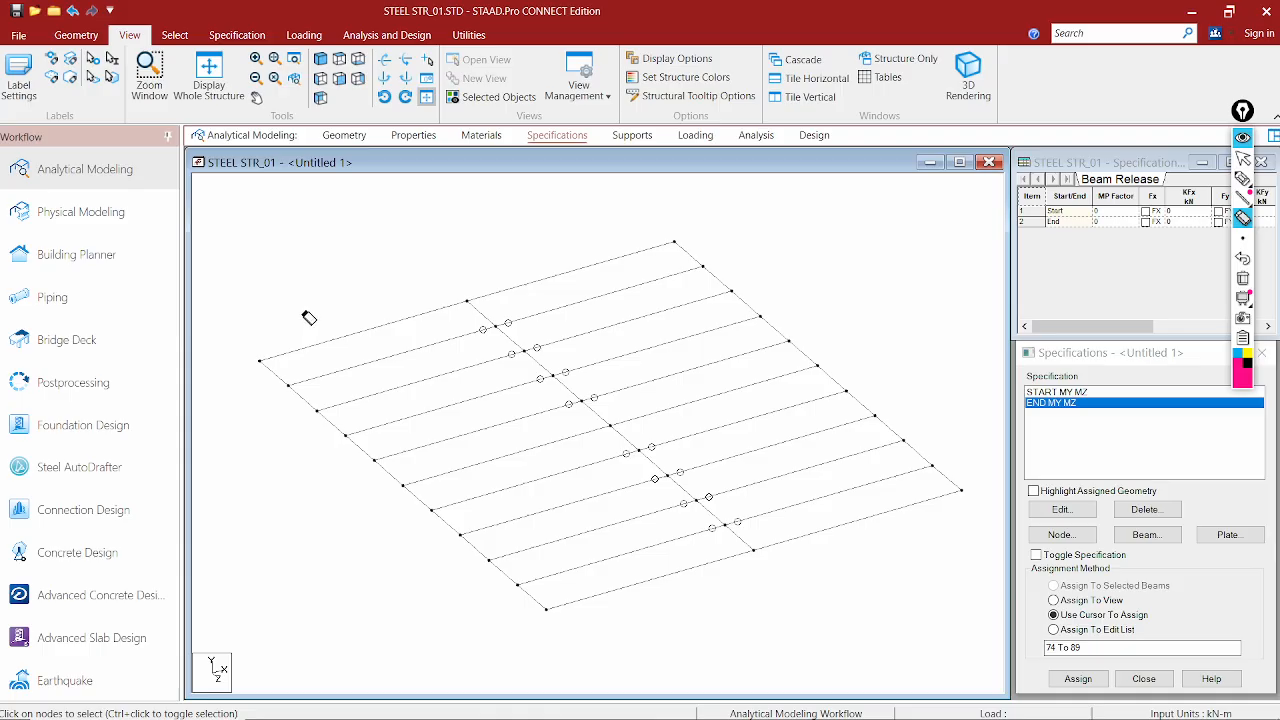
pyautogui.hotkey('ctrl', 'shift', '2')
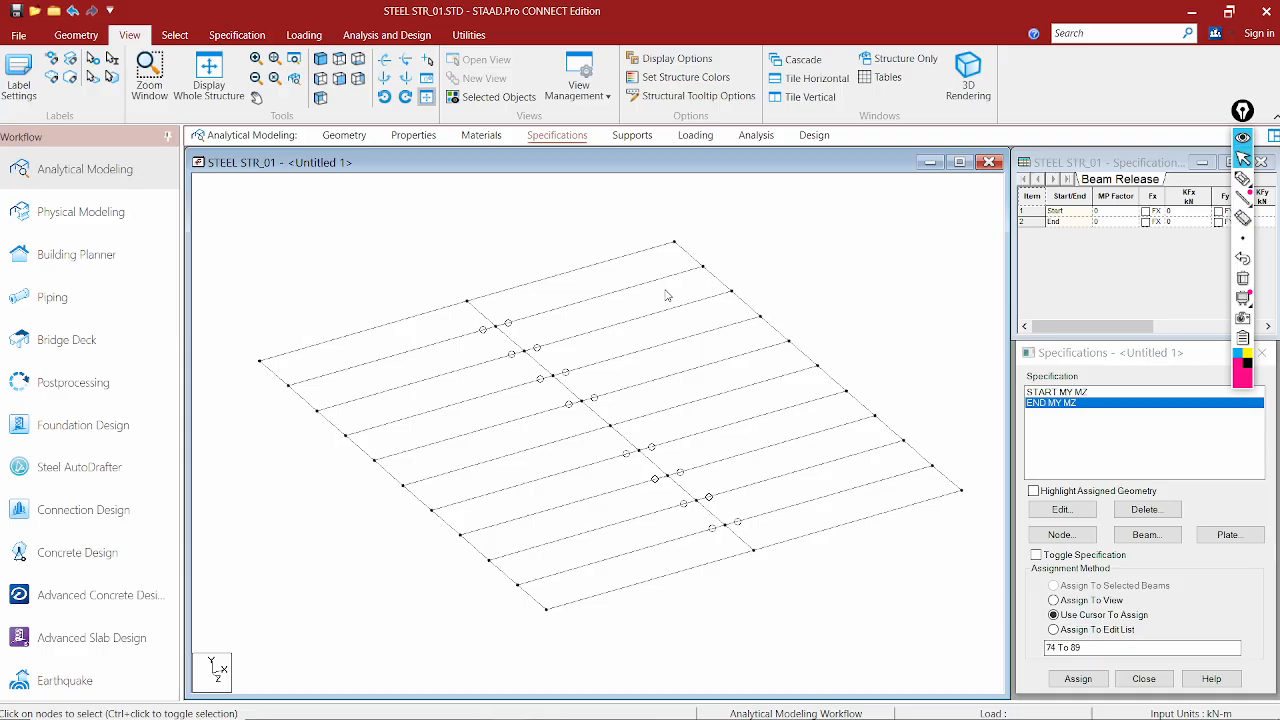
# Assign the END MY MZ release to the four beams along the front and rear floor edges
pyautogui.click(402, 320)
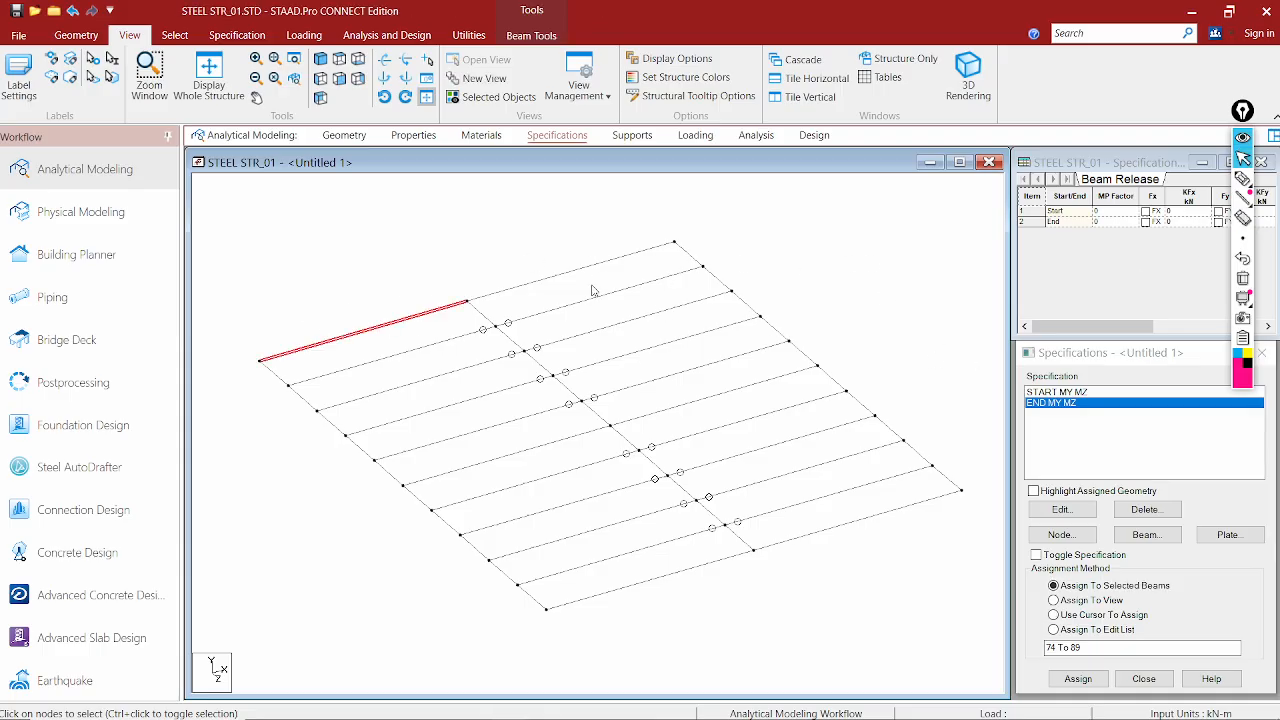
pyautogui.keyDown('ctrl'); pyautogui.click(598, 272); pyautogui.keyUp('ctrl')
pyautogui.keyDown('ctrl'); pyautogui.click(868, 522); pyautogui.keyUp('ctrl')
pyautogui.keyDown('ctrl'); pyautogui.click(650, 580); pyautogui.keyUp('ctrl')
pyautogui.keyDown('ctrl'); pyautogui.click(511, 604); pyautogui.keyUp('ctrl')
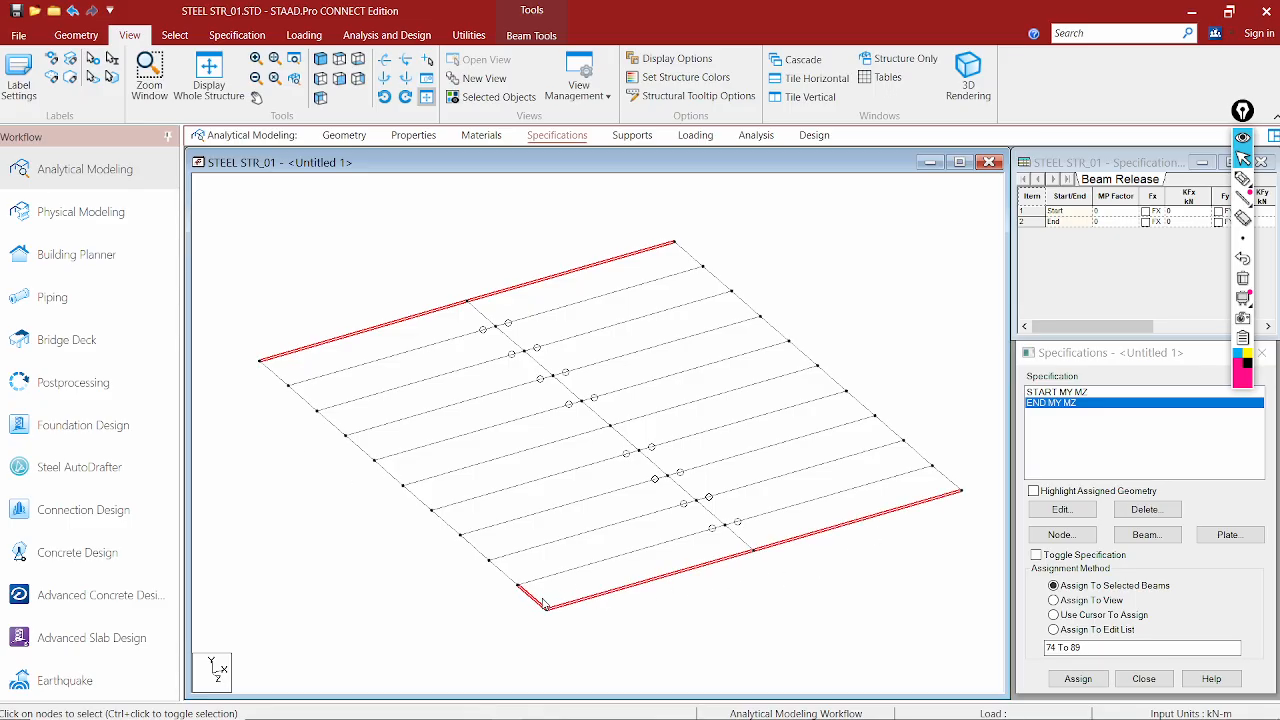
pyautogui.click(1079, 679)
pyautogui.click(1145, 575)
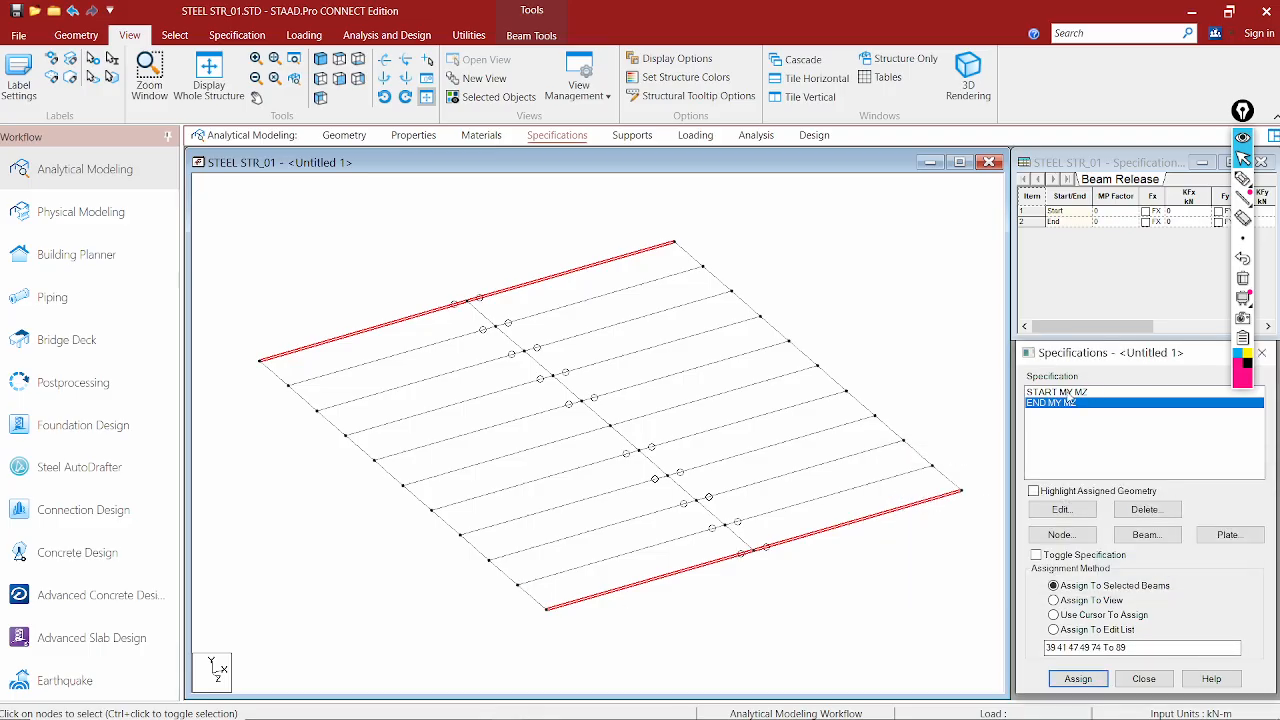
# Assign the START MY MZ release to the same four selected edge beams
pyautogui.click(1060, 392)
pyautogui.click(1078, 679)
pyautogui.click(1086, 564)
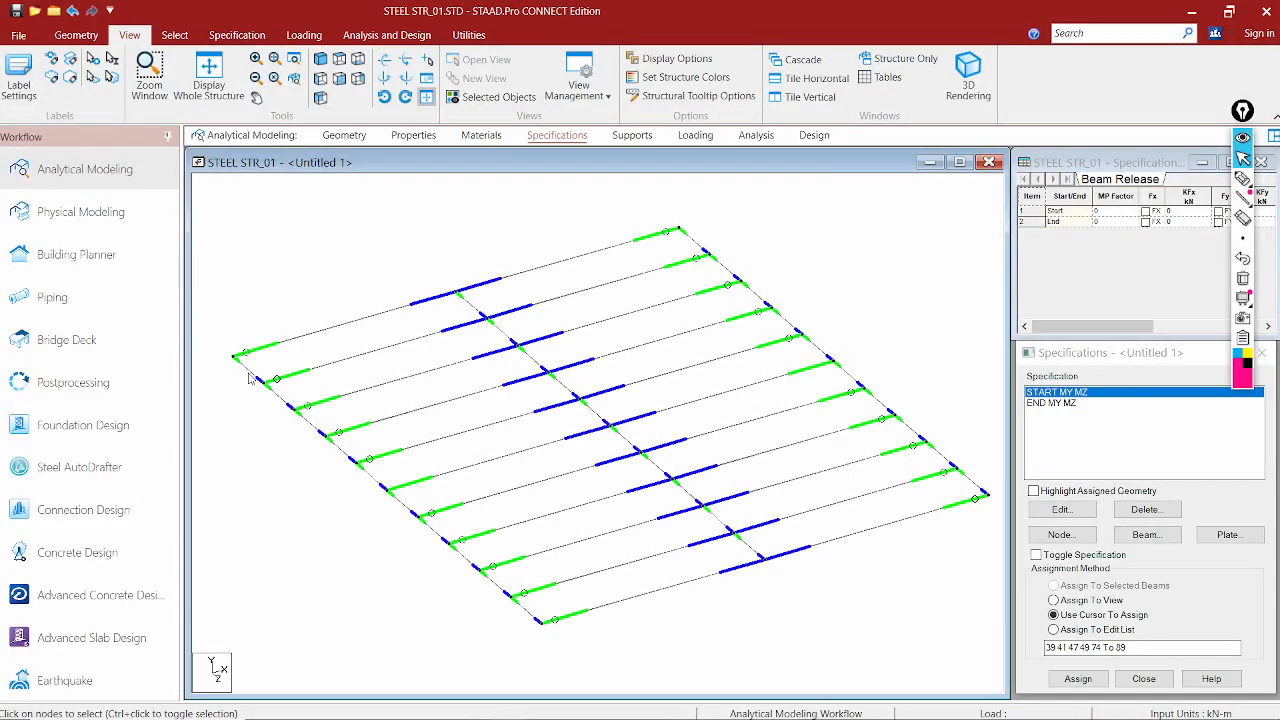
# Assign the START MY MZ release to the rear corner segments of both outer longitudinal floor girders
pyautogui.click(247, 369)
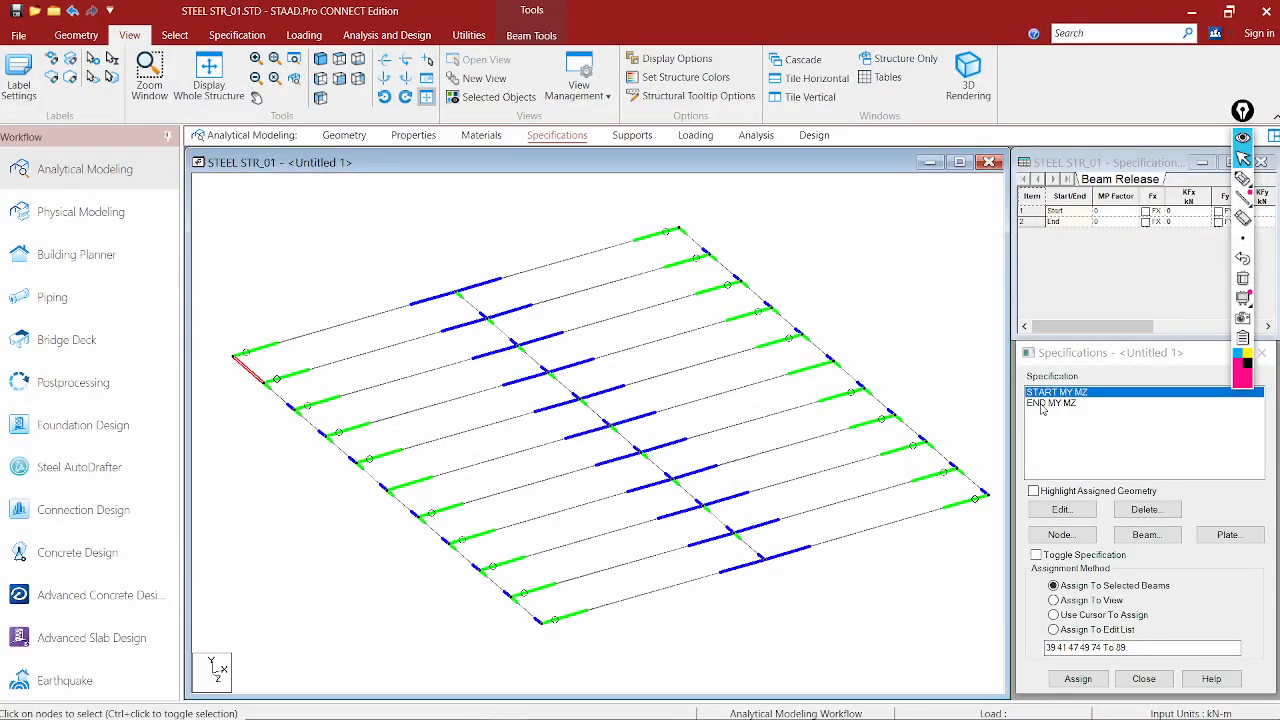
pyautogui.click(1078, 678)
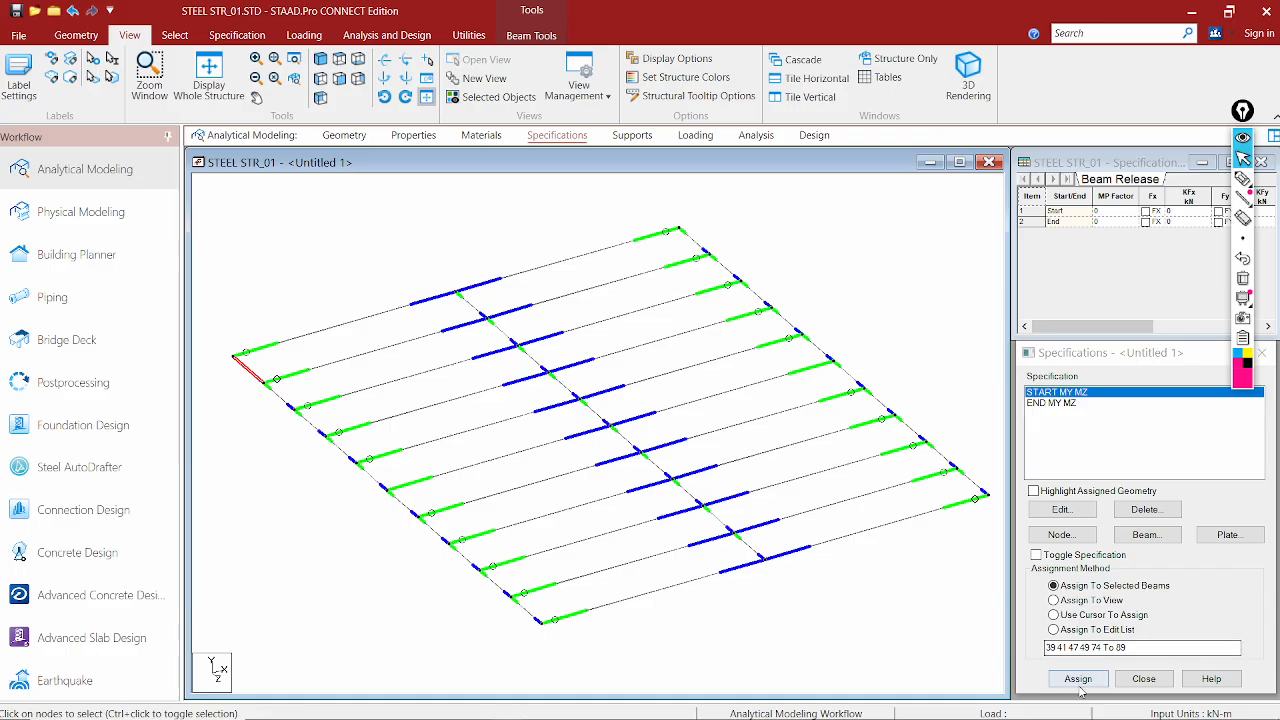
pyautogui.click(1108, 566)
pyautogui.click(689, 233)
pyautogui.click(1104, 680)
pyautogui.click(1106, 566)
# Add the two front corner girder segments to the selection and assign the END MY MZ release to it
pyautogui.click(1045, 403)
pyautogui.keyDown('ctrl'); pyautogui.click(533, 619); pyautogui.keyUp('ctrl')
pyautogui.keyDown('ctrl'); pyautogui.click(971, 483); pyautogui.keyUp('ctrl')
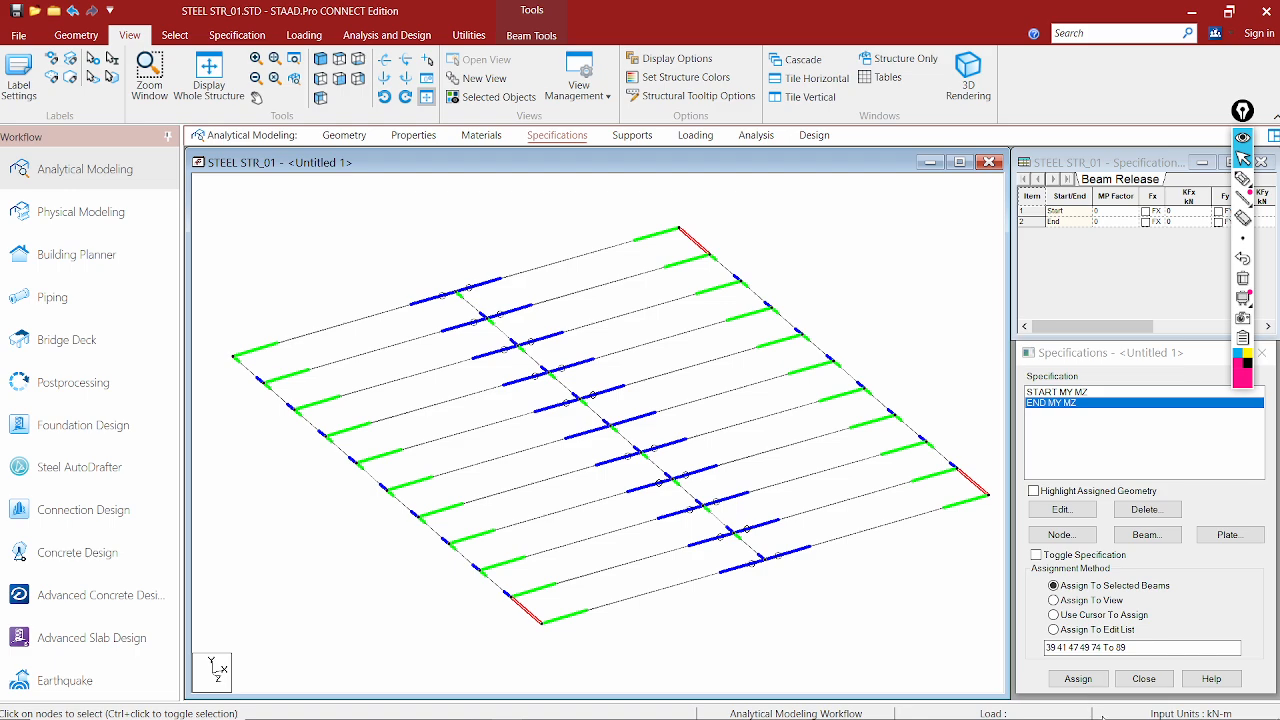
pyautogui.click(1078, 679)
pyautogui.click(1110, 565)
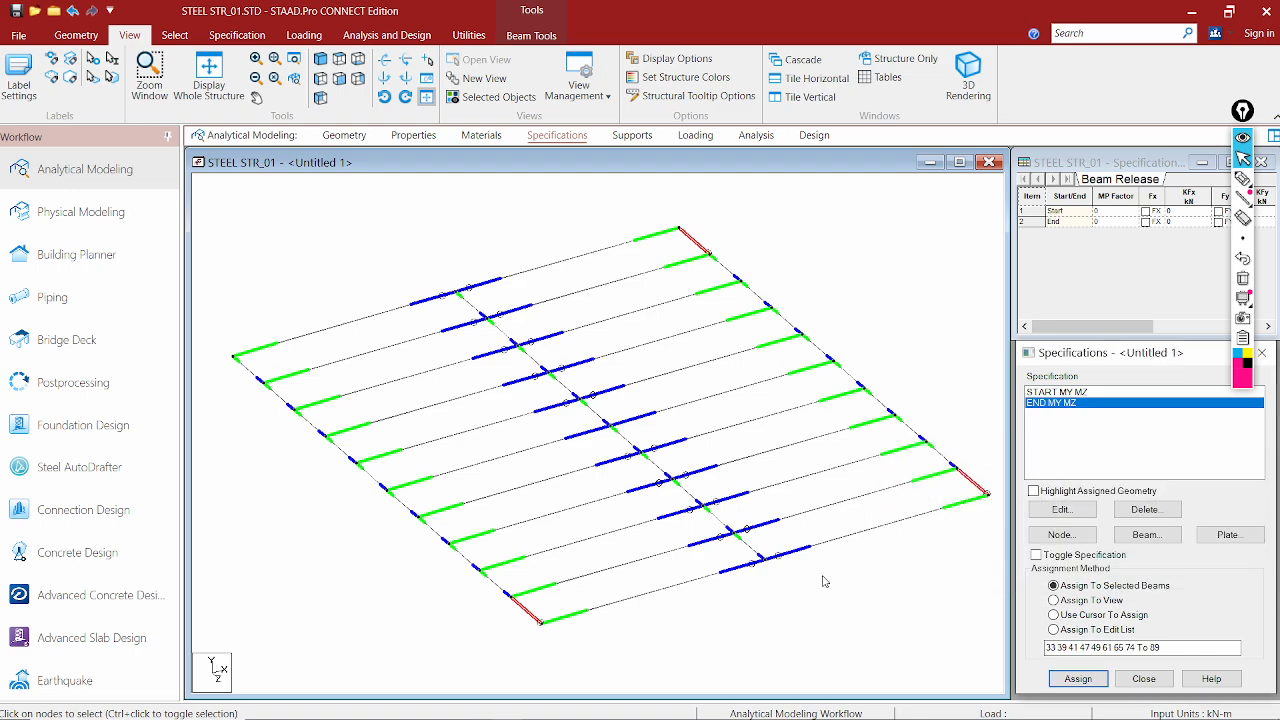
# Assign the START MY MZ release to the rearmost segment of the middle longitudinal girder
pyautogui.scroll(1, 818, 586)
pyautogui.scroll(3, 818, 586)
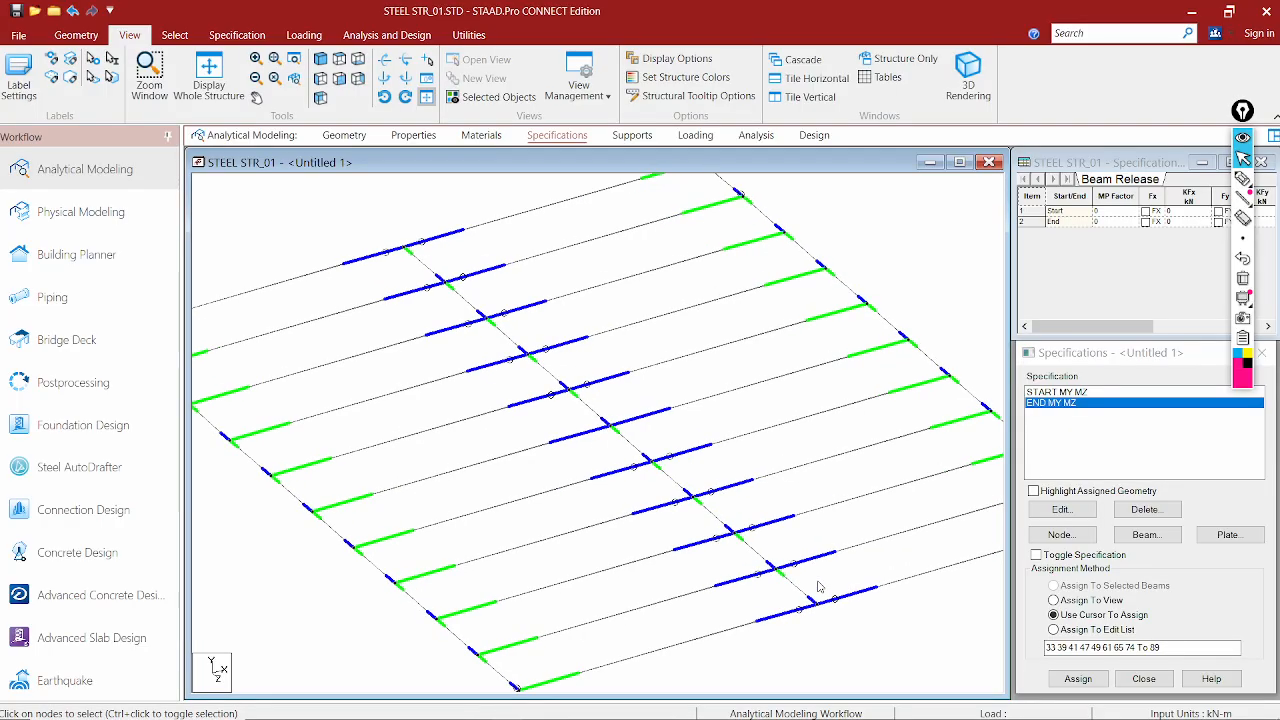
pyautogui.moveTo(559, 396); pyautogui.dragTo(566, 403, button='middle')
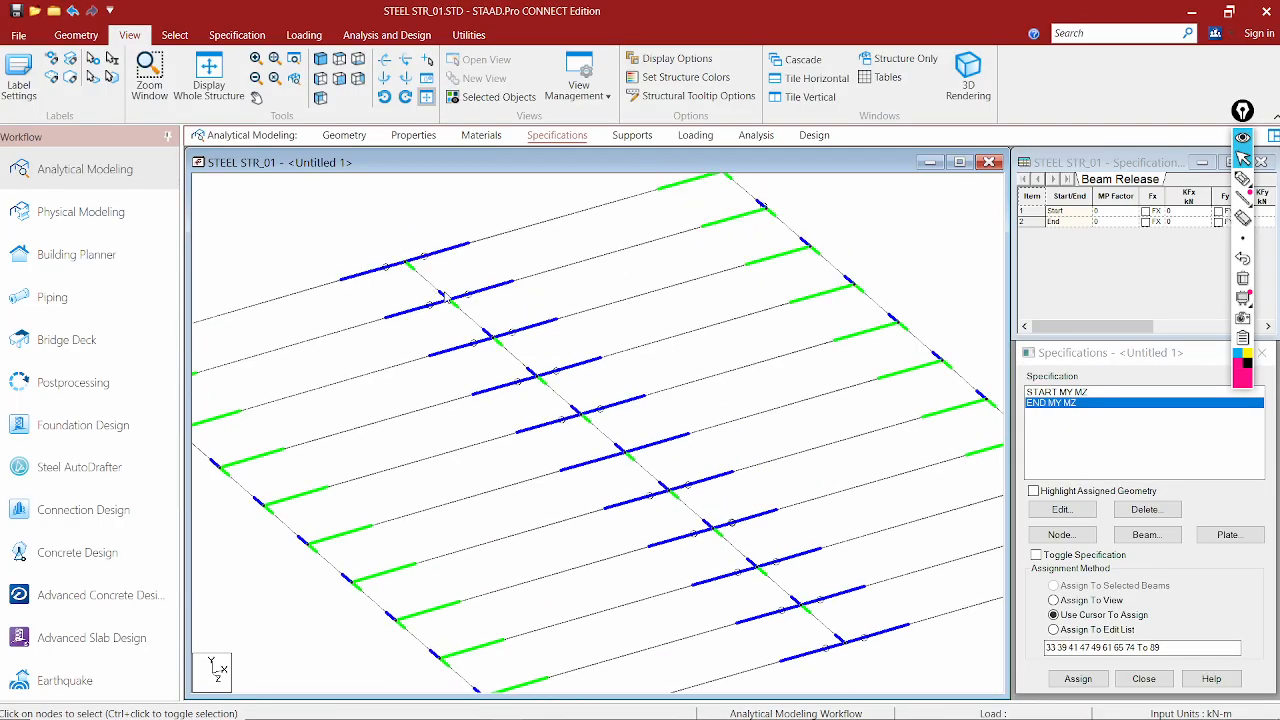
pyautogui.click(1047, 393)
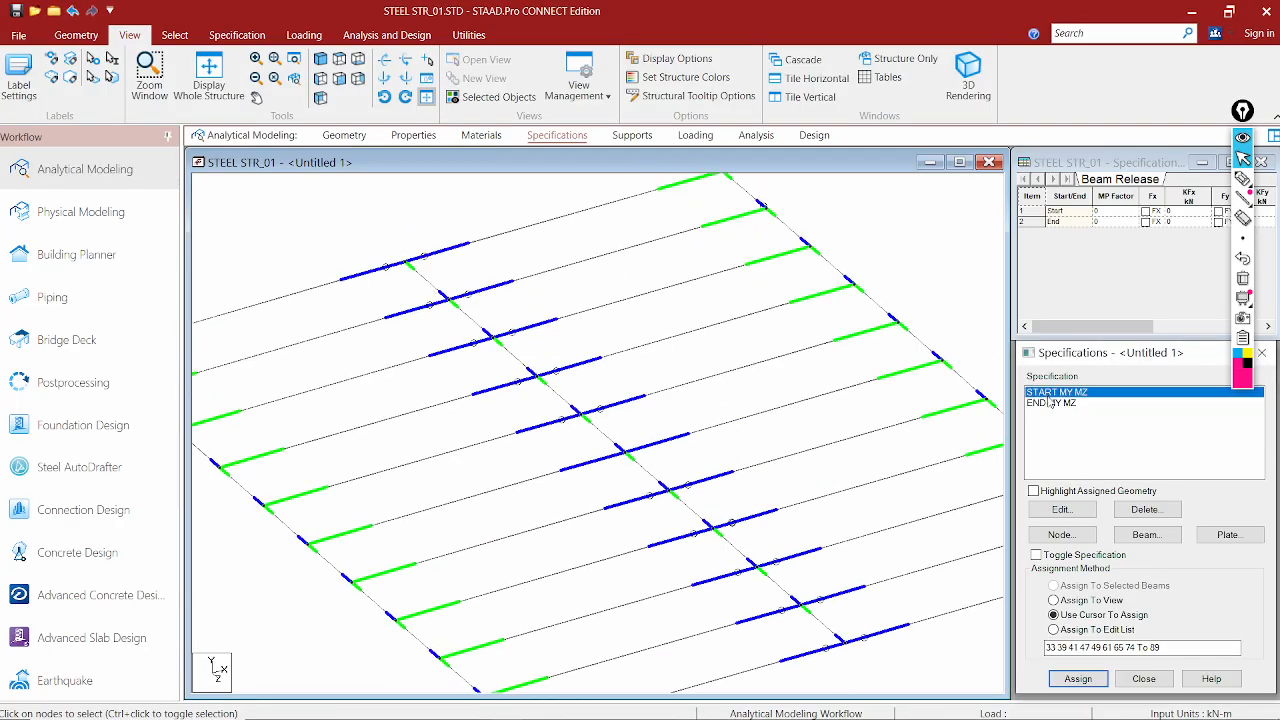
pyautogui.click(424, 278)
pyautogui.moveTo(760, 497); pyautogui.dragTo(712, 414, button='middle')
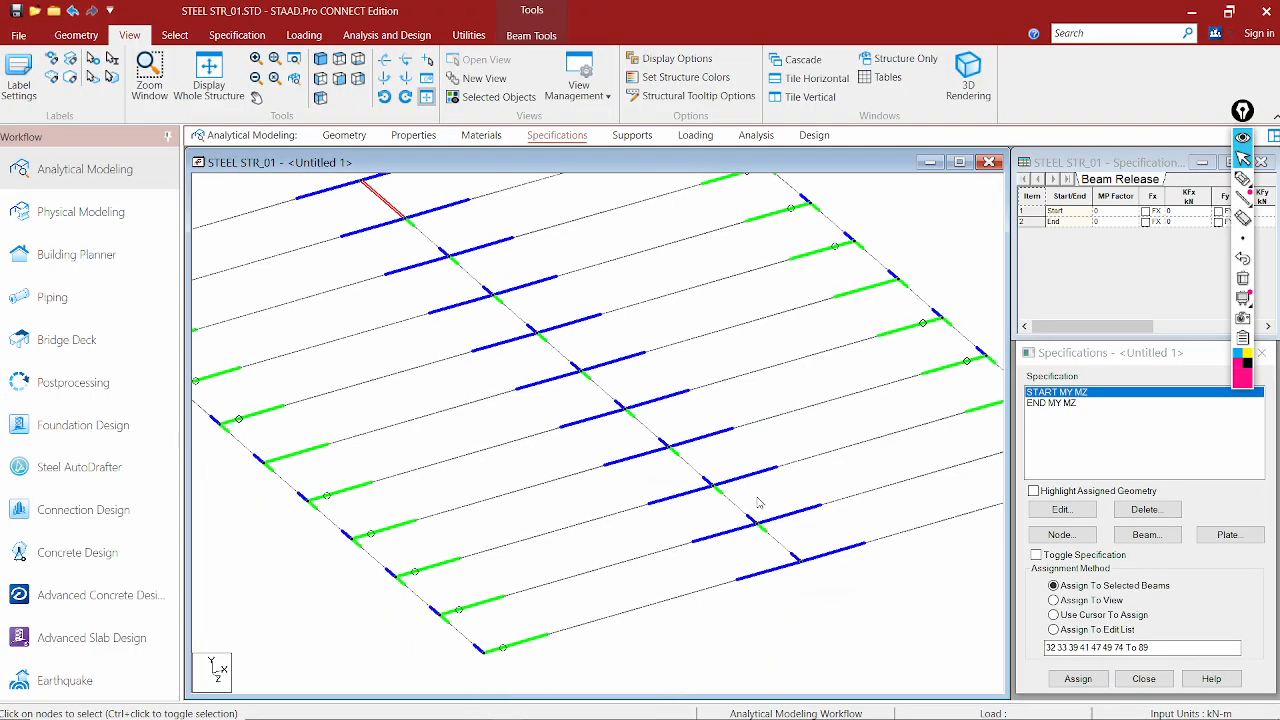
pyautogui.click(1080, 679)
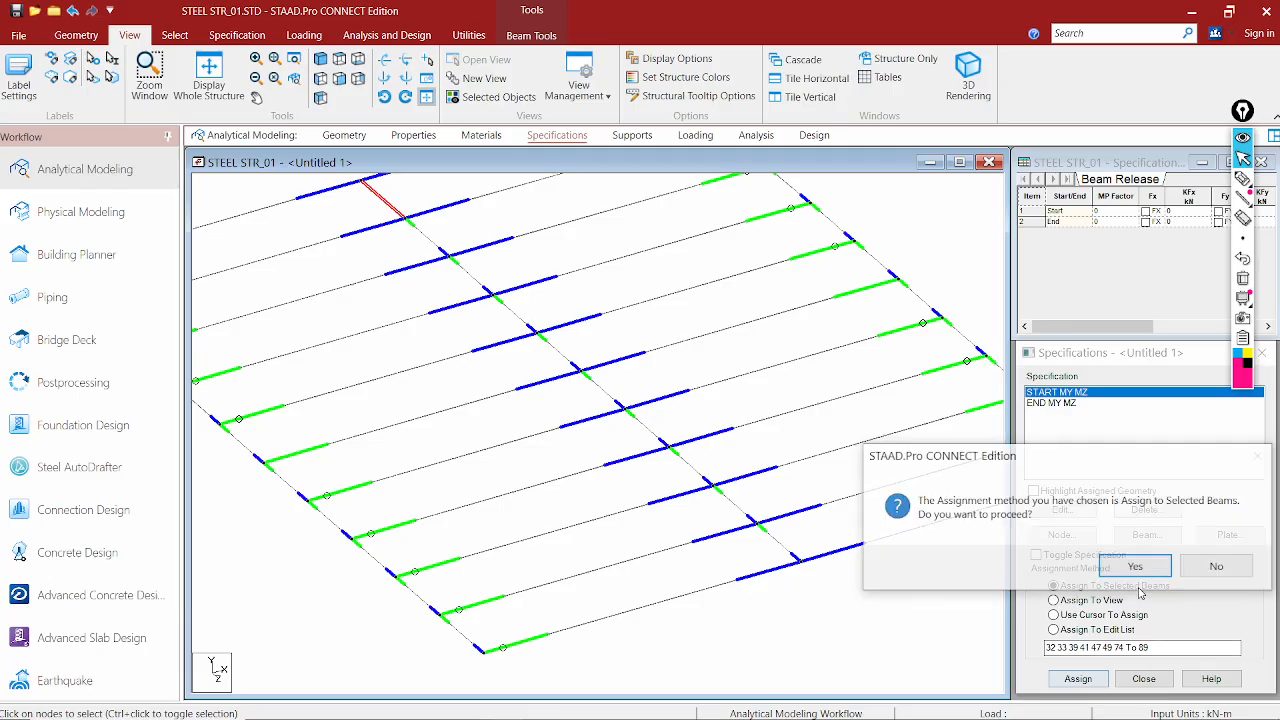
pyautogui.click(1136, 566)
# Assign the END MY MZ release to the frontmost segment of the middle longitudinal girder and clear the selection
pyautogui.click(1049, 403)
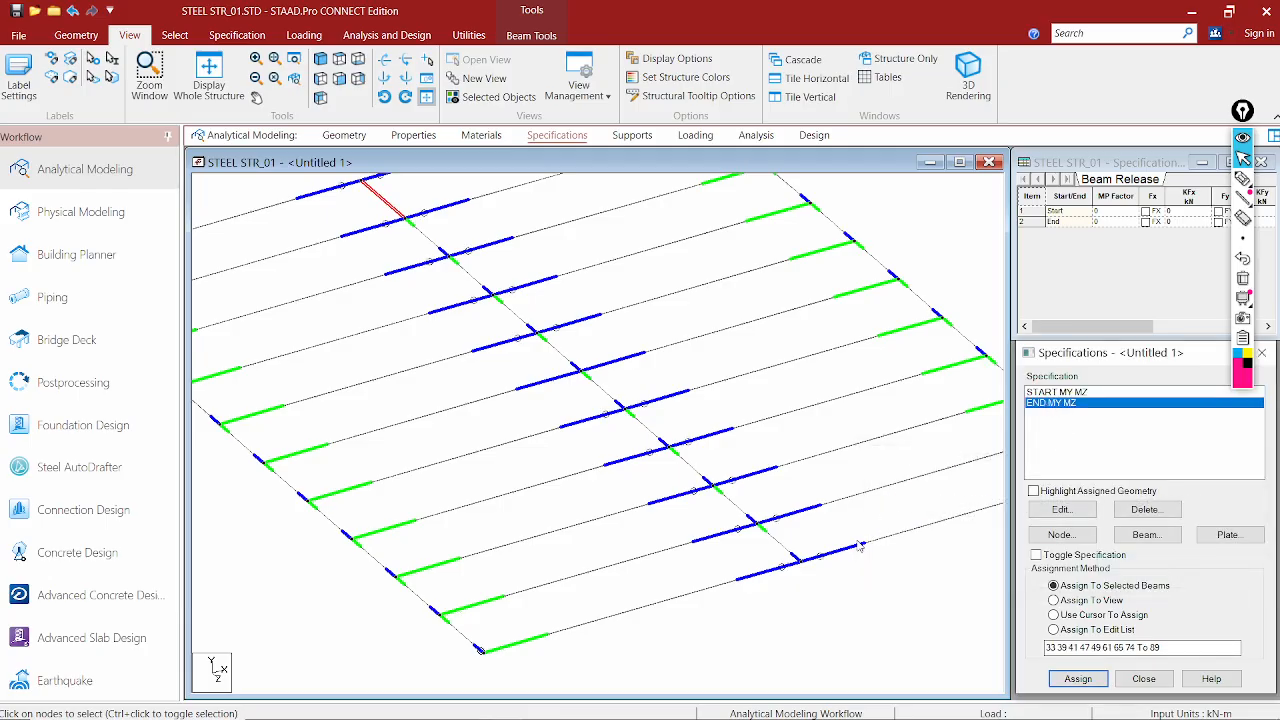
pyautogui.click(788, 556)
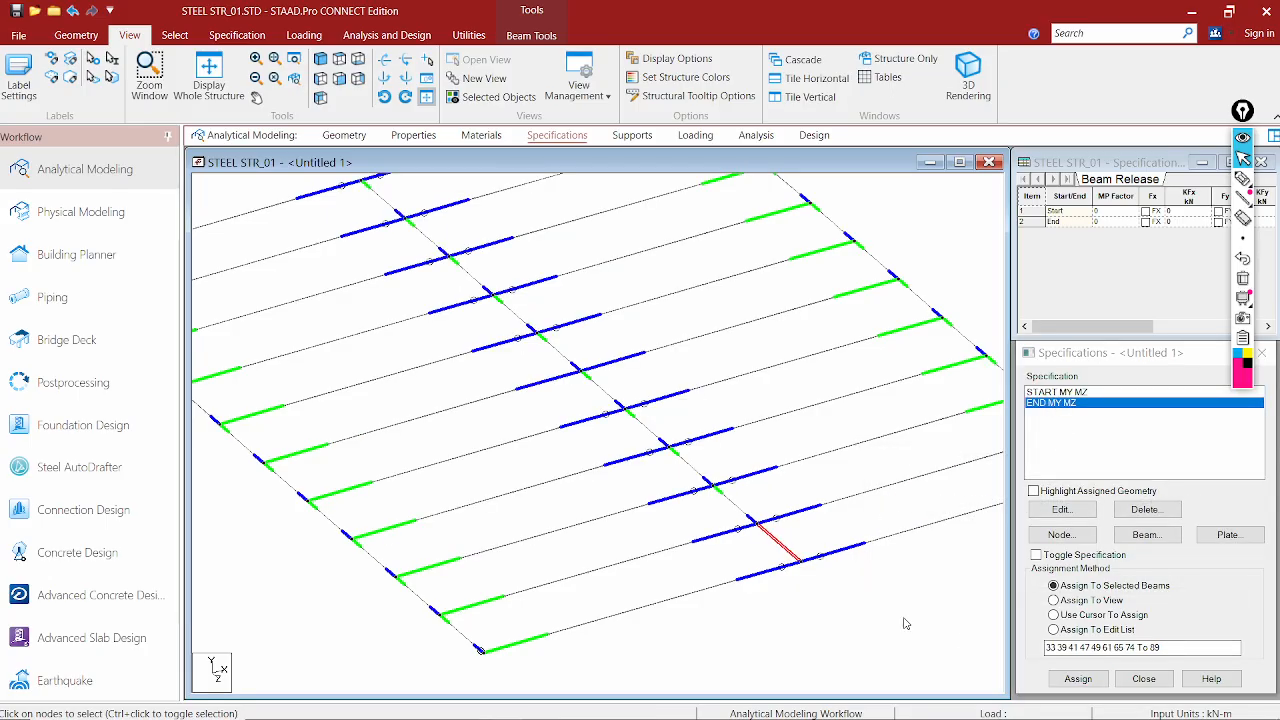
pyautogui.click(1078, 679)
pyautogui.click(1120, 566)
pyautogui.click(749, 433)
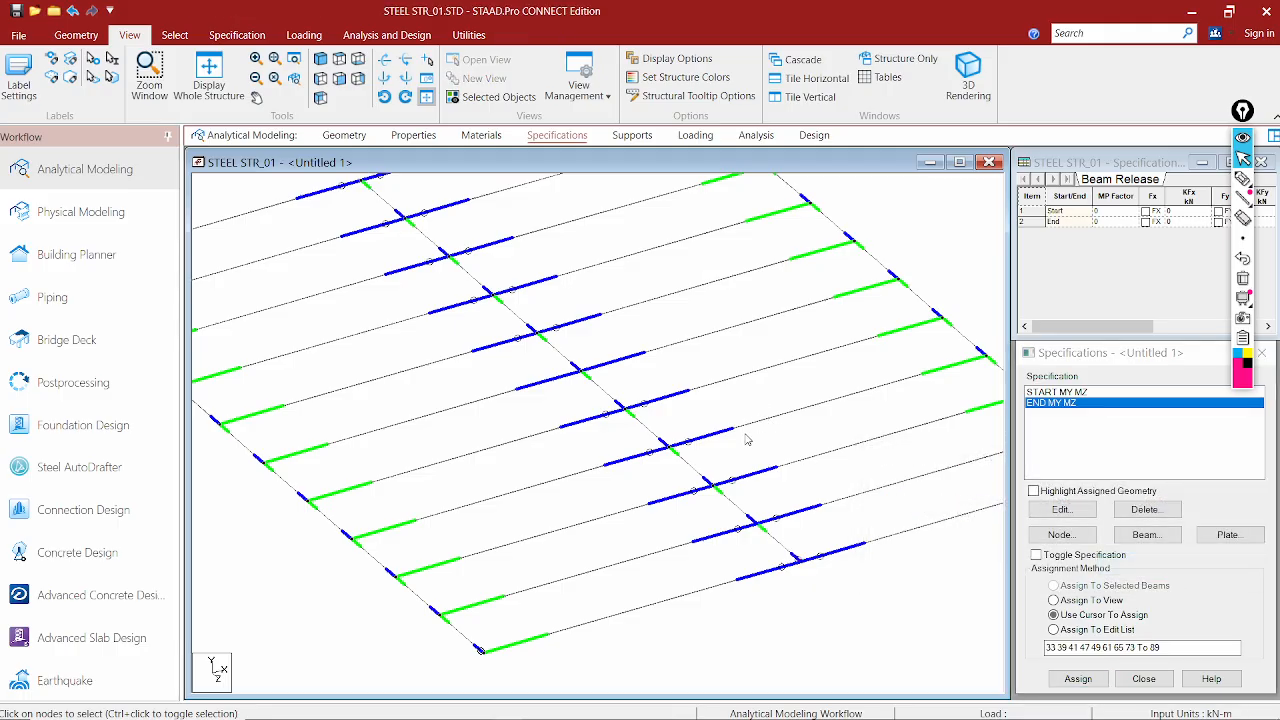
# Display the whole structure and assign the START MY MZ release to the middle girder segment just in front of the central column
pyautogui.scroll(-4, 732, 442)
pyautogui.click(208, 67)
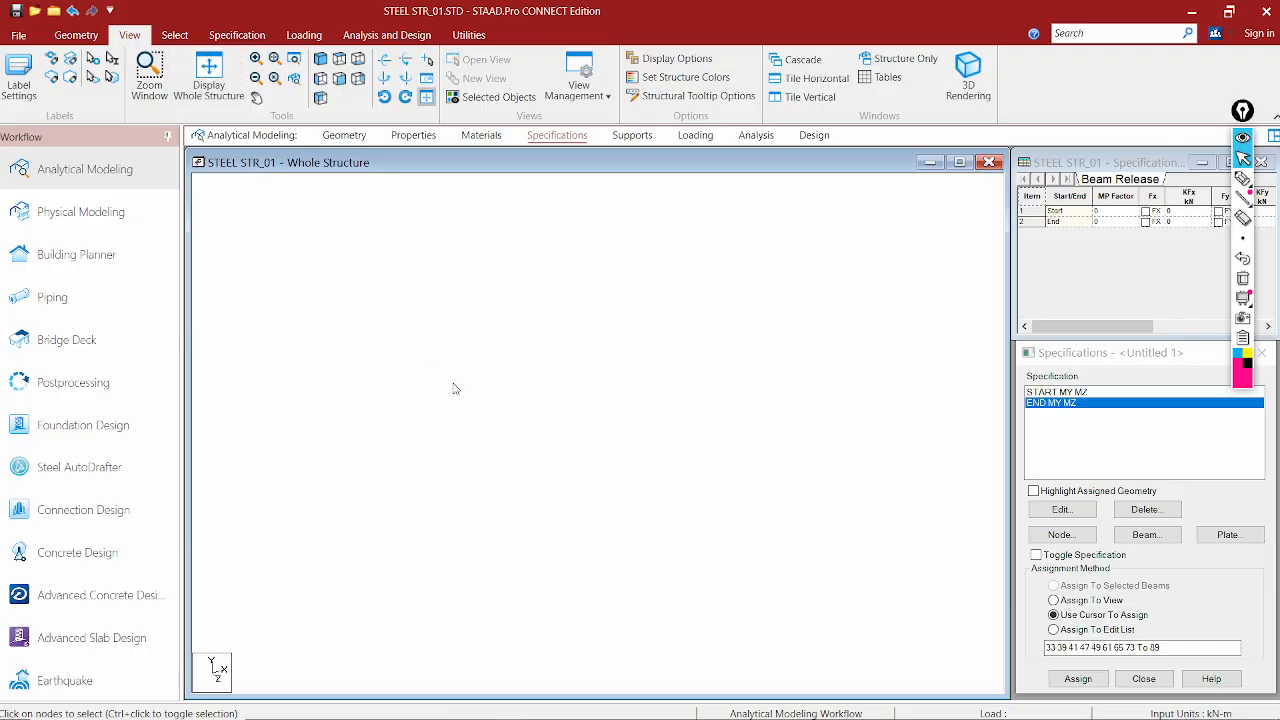
pyautogui.scroll(3, 503, 391)
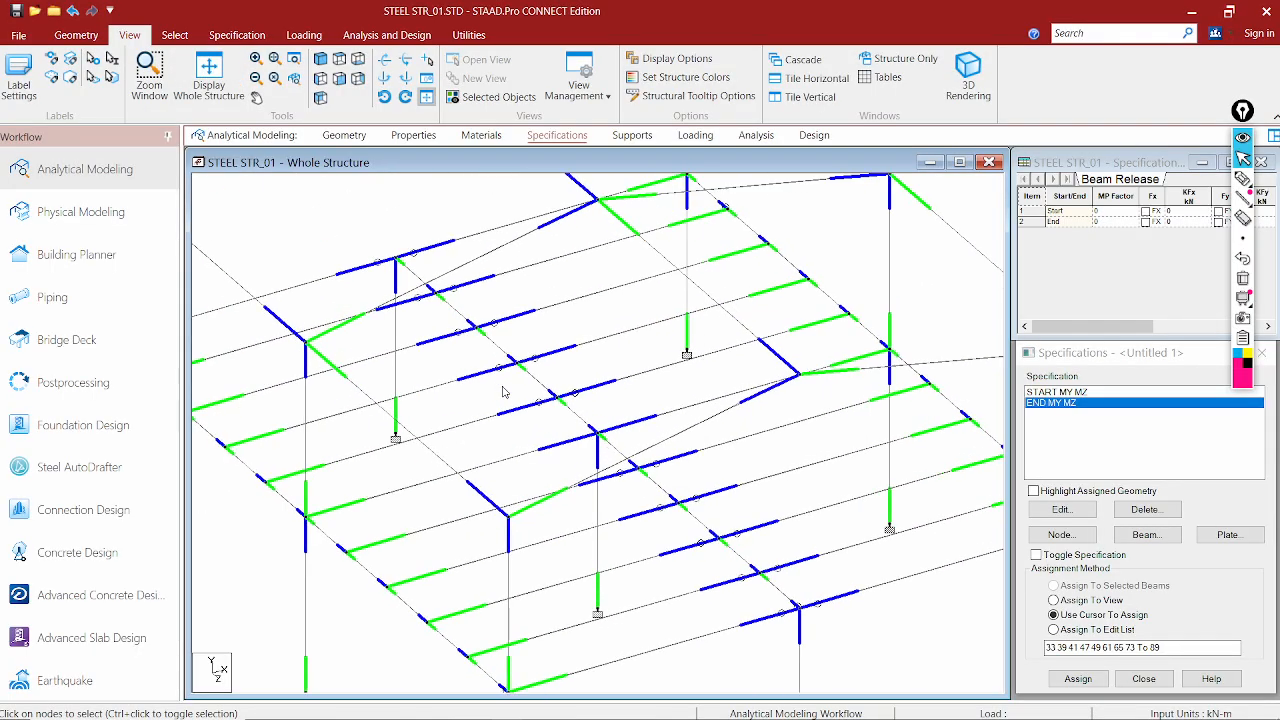
pyautogui.click(1120, 391)
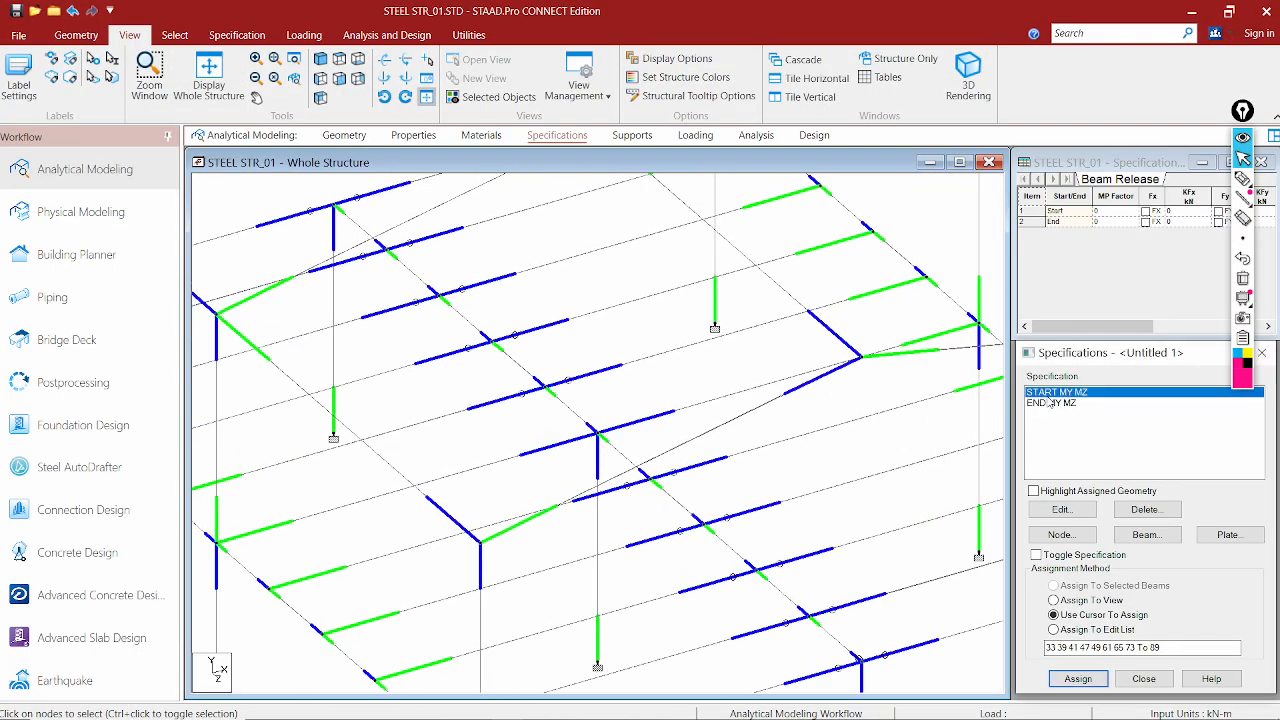
pyautogui.click(617, 453)
pyautogui.click(1078, 678)
pyautogui.click(1155, 578)
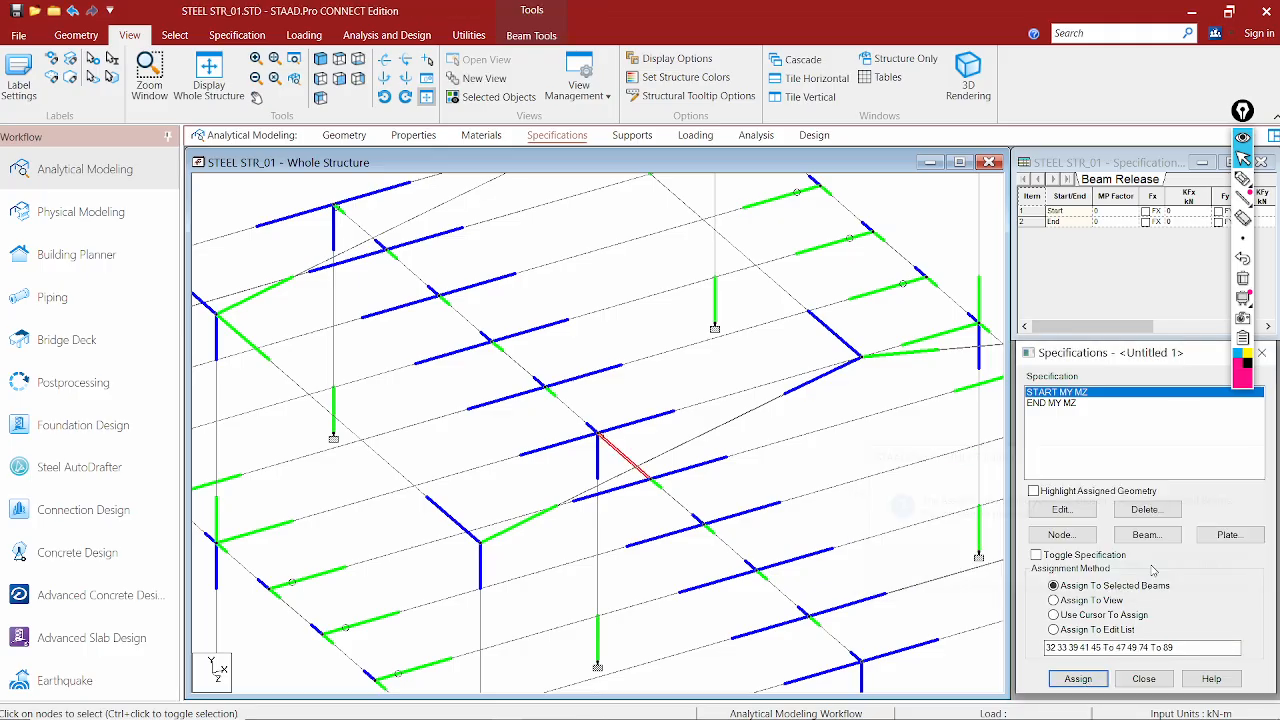
# Add the middle girder segment just behind the central column to the selection, assign the END MY MZ release, and clear the selection
pyautogui.click(1062, 403)
pyautogui.keyDown('ctrl'); pyautogui.click(570, 411); pyautogui.keyUp('ctrl')
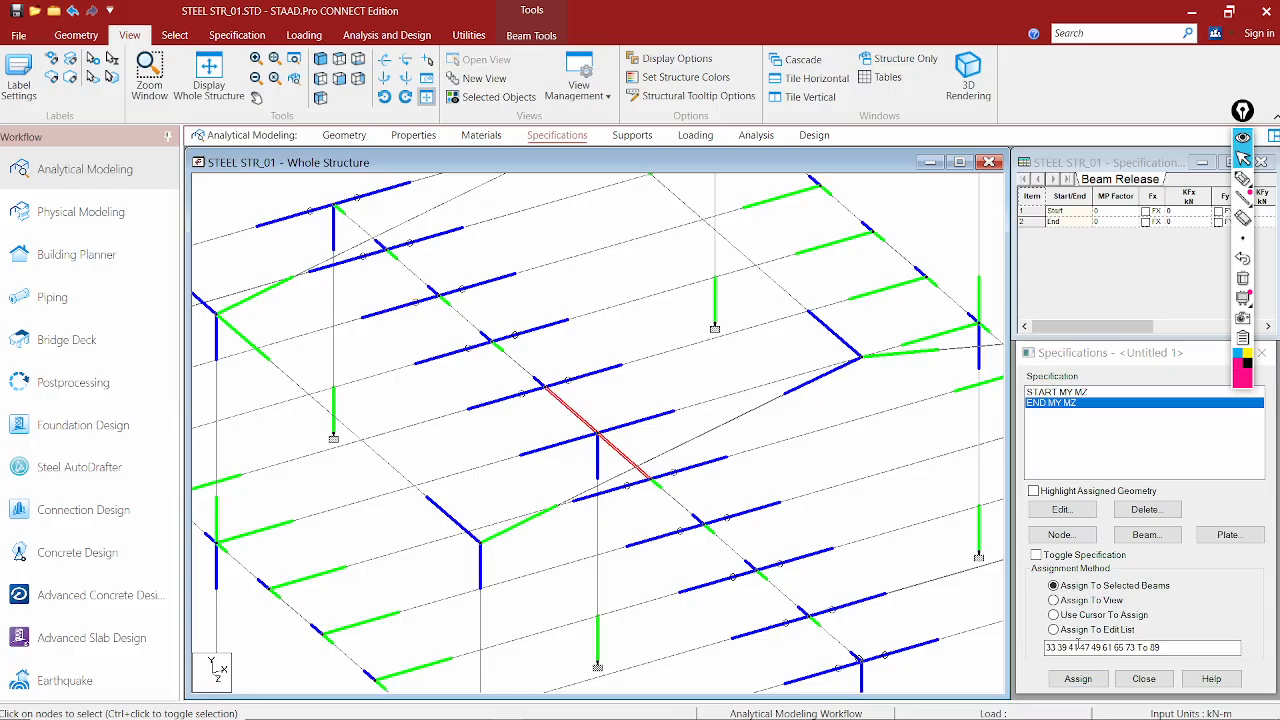
pyautogui.click(1078, 680)
pyautogui.click(1155, 569)
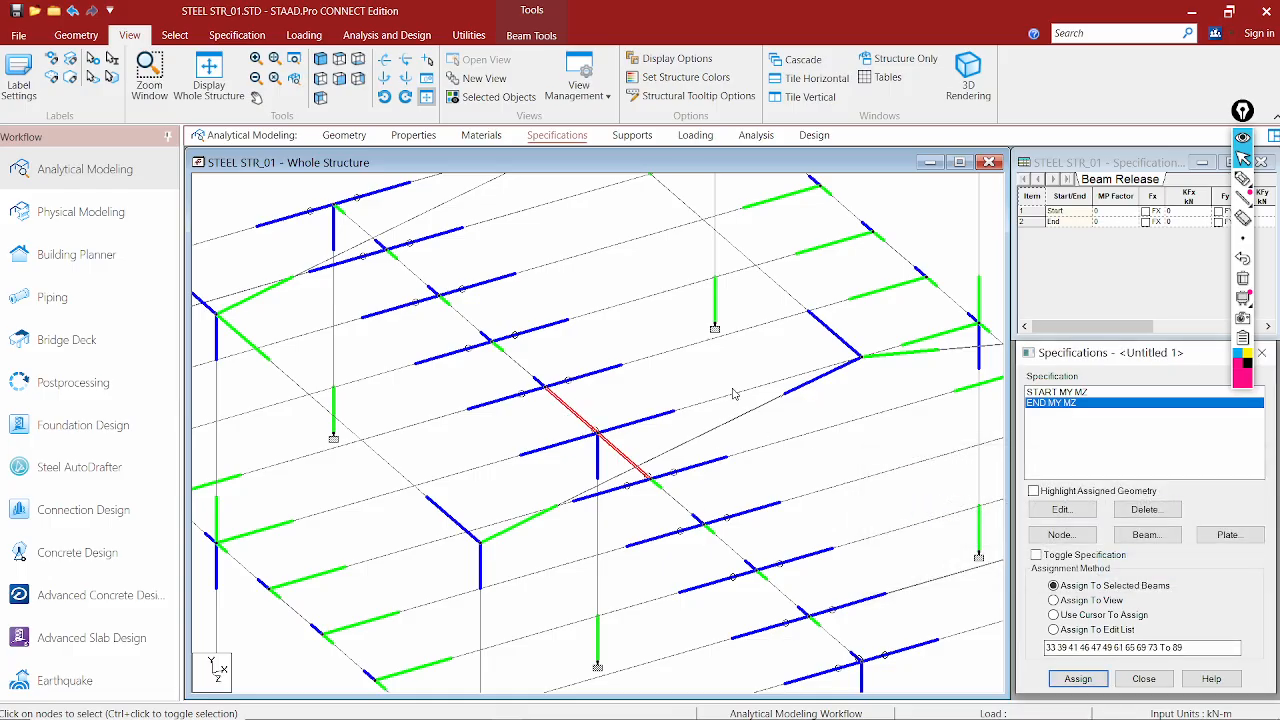
pyautogui.click(677, 383)
pyautogui.scroll(-2, 682, 398)
pyautogui.scroll(-3, 687, 400)
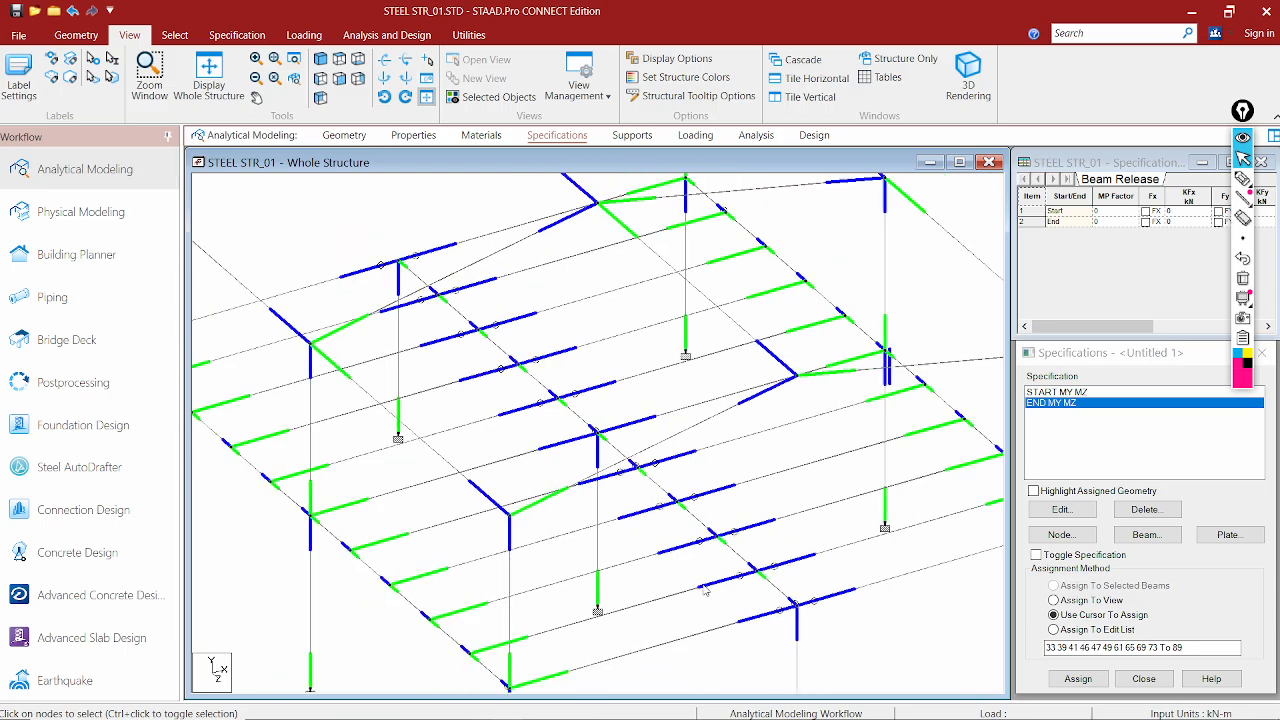
pyautogui.moveTo(479, 580); pyautogui.dragTo(624, 580, button='middle')
pyautogui.scroll(2, 469, 512)
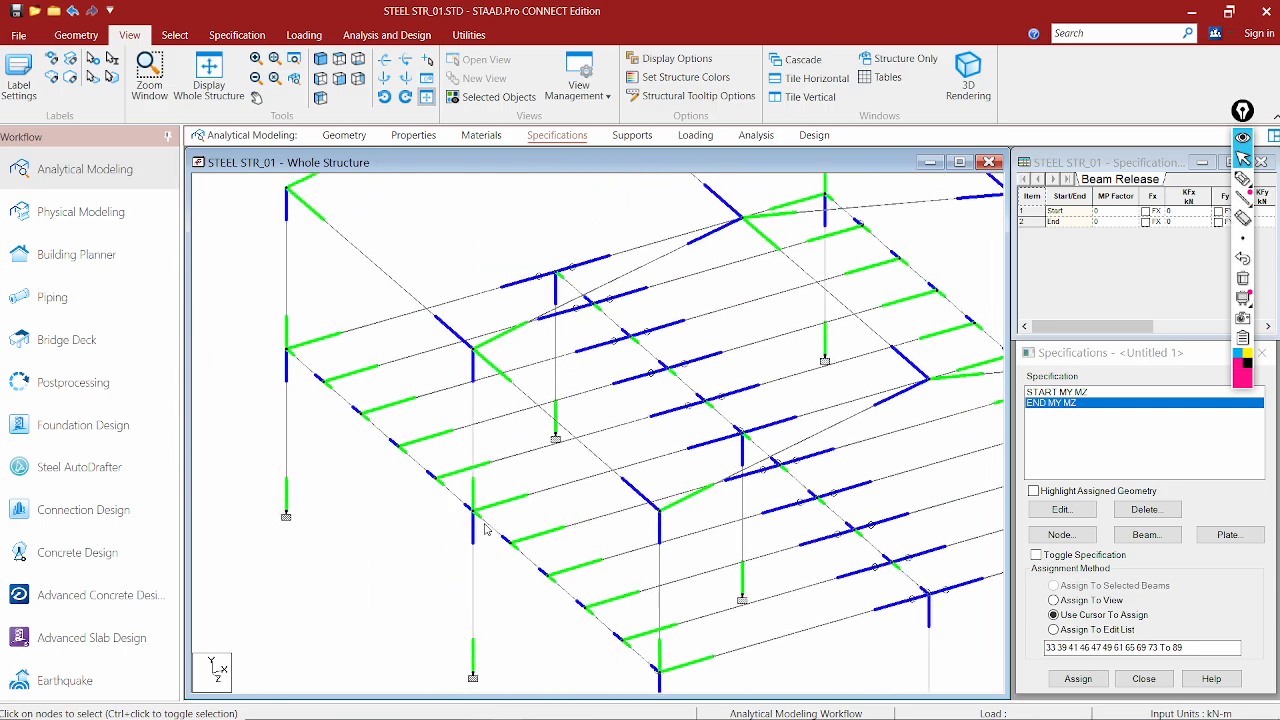
pyautogui.click(466, 524)
pyautogui.keyDown('ctrl'); pyautogui.click(466, 527); pyautogui.keyUp('ctrl')
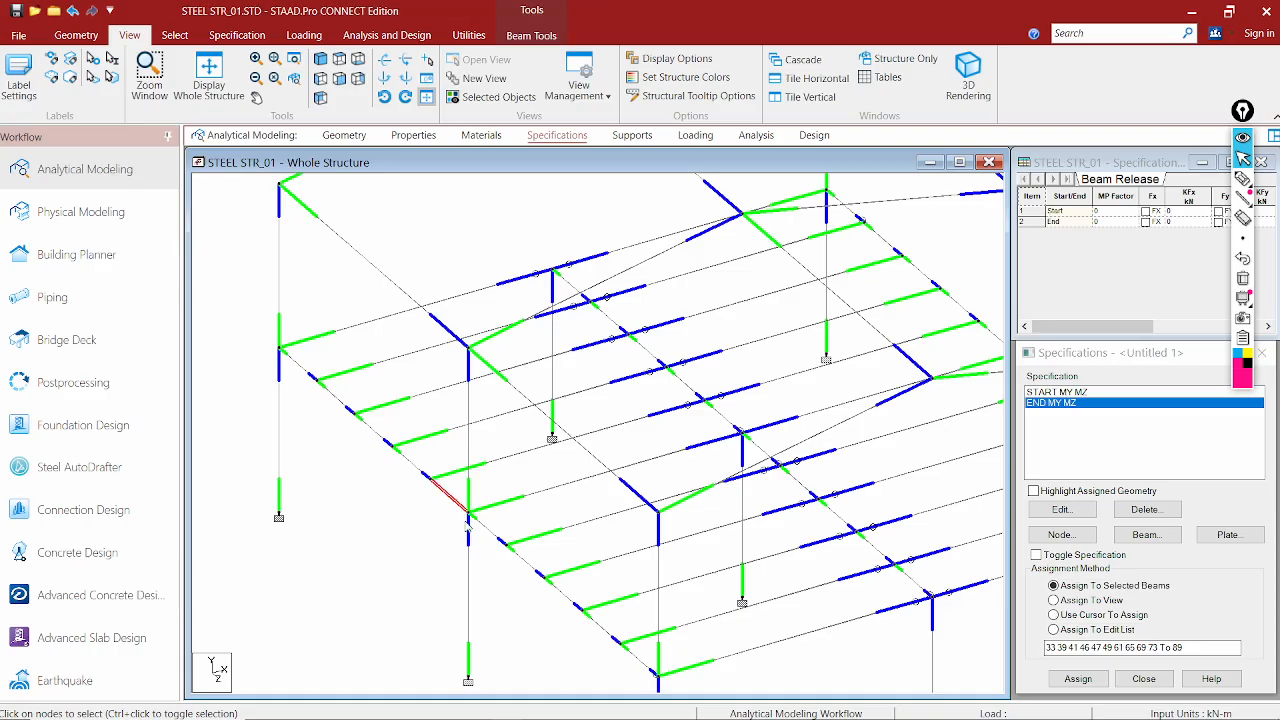
pyautogui.keyDown('ctrl'); pyautogui.click(296, 361); pyautogui.keyUp('ctrl')
pyautogui.keyDown('ctrl'); pyautogui.click(279, 380); pyautogui.keyUp('ctrl')
pyautogui.keyDown('ctrl'); pyautogui.click(279, 335); pyautogui.keyUp('ctrl')
pyautogui.scroll(-2, 326, 436)
pyautogui.moveTo(379, 508); pyautogui.dragTo(374, 491, button='middle')
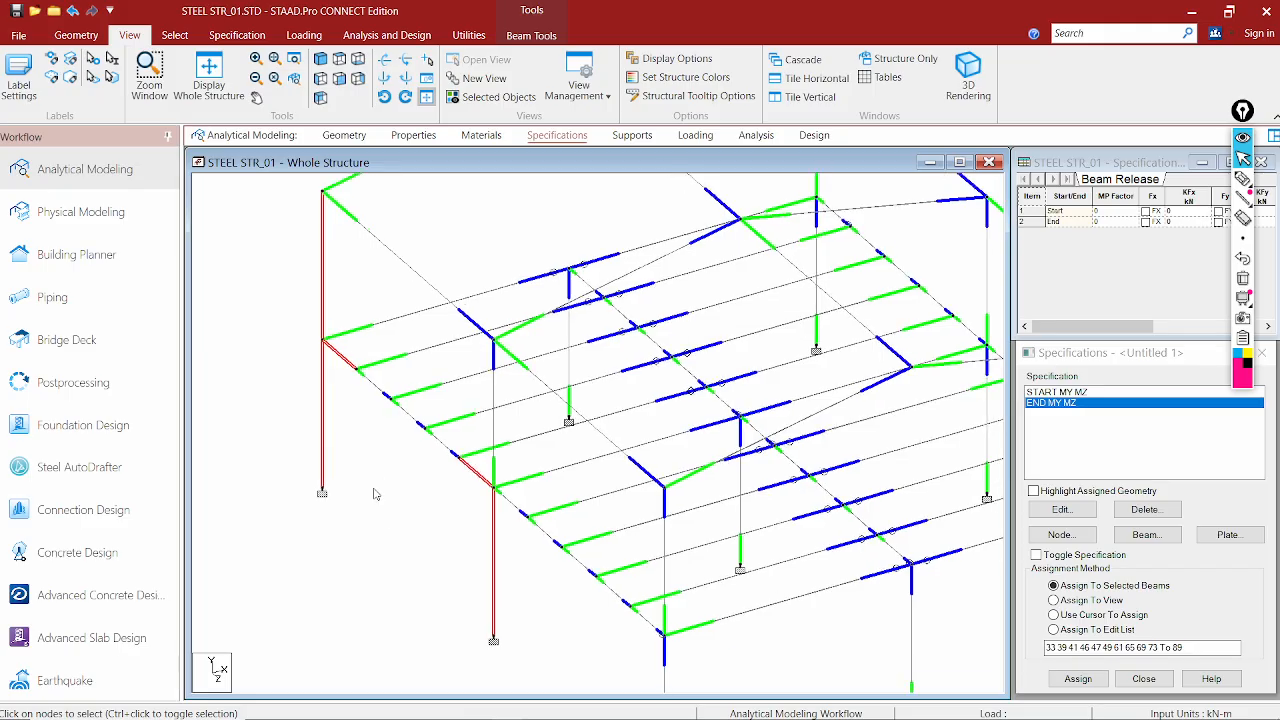
pyautogui.click(374, 491)
pyautogui.moveTo(383, 251); pyautogui.dragTo(331, 330, button='middle')
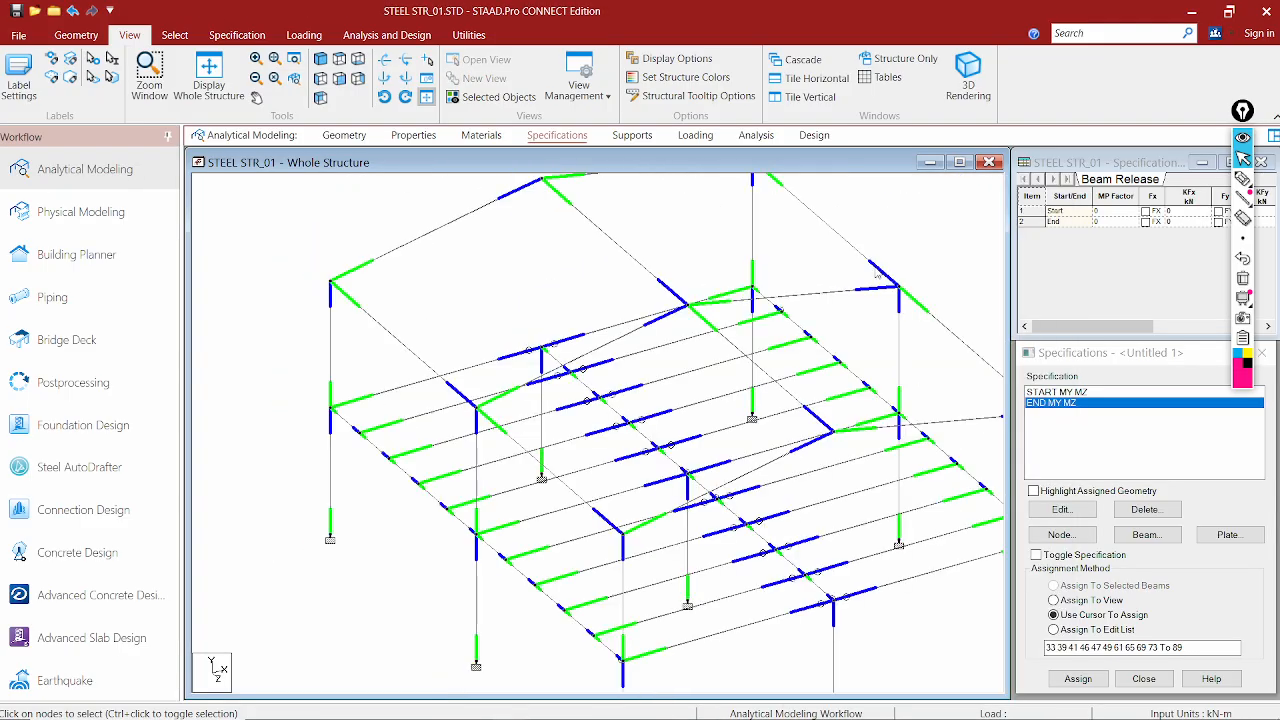
pyautogui.moveTo(312, 248); pyautogui.dragTo(344, 551)
pyautogui.moveTo(401, 494); pyautogui.dragTo(356, 434, button='middle')
pyautogui.click(328, 431)
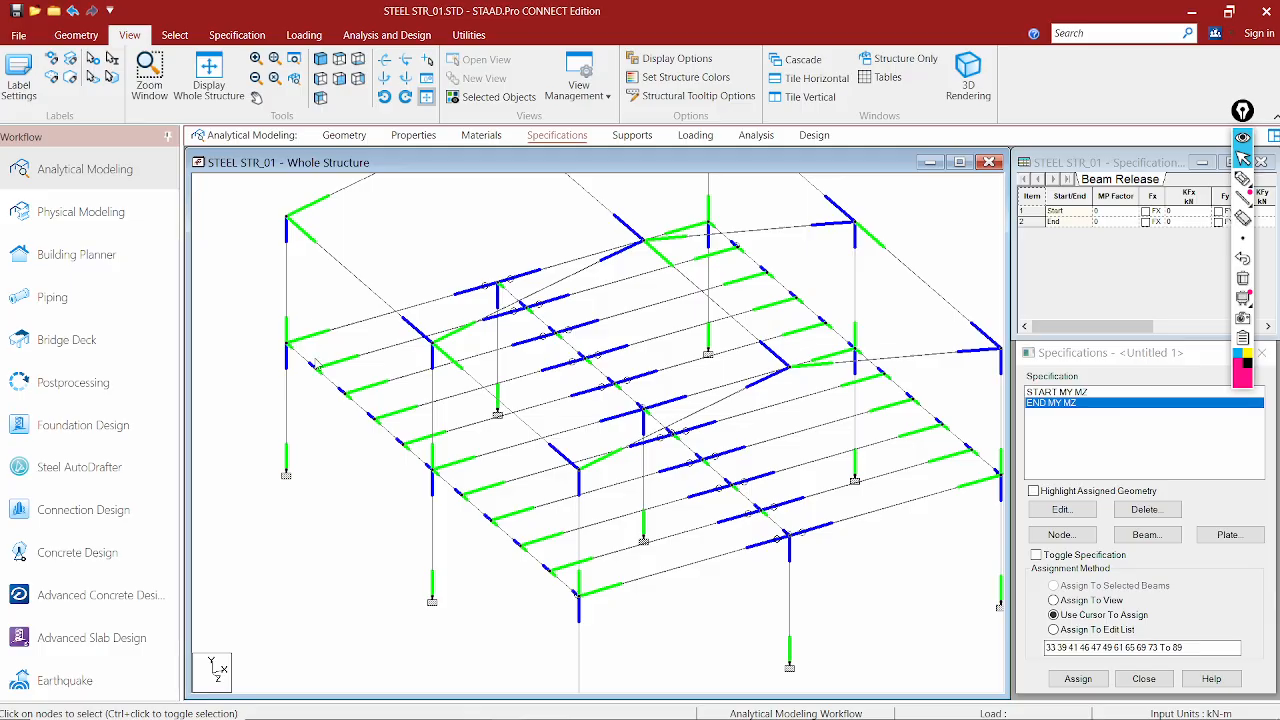
pyautogui.scroll(-4, 313, 339)
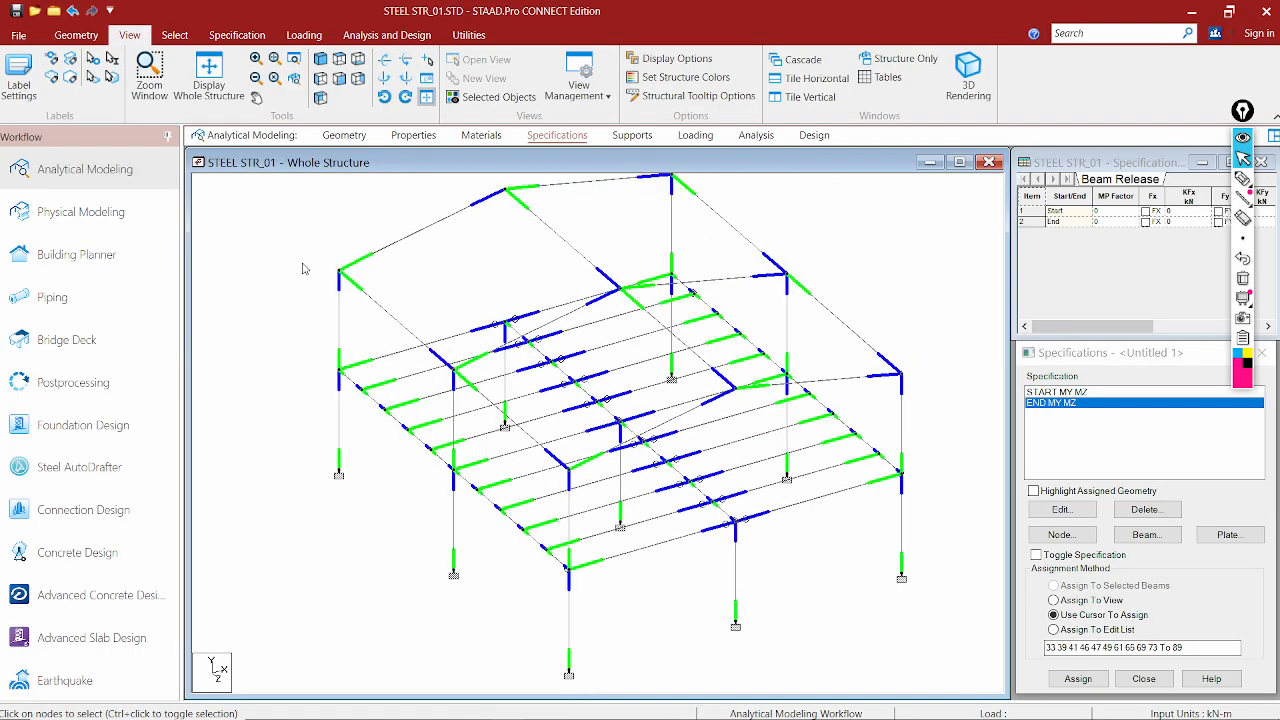
pyautogui.click(340, 455)
pyautogui.press('Delete')
pyautogui.hotkey('ctrl', 'z')
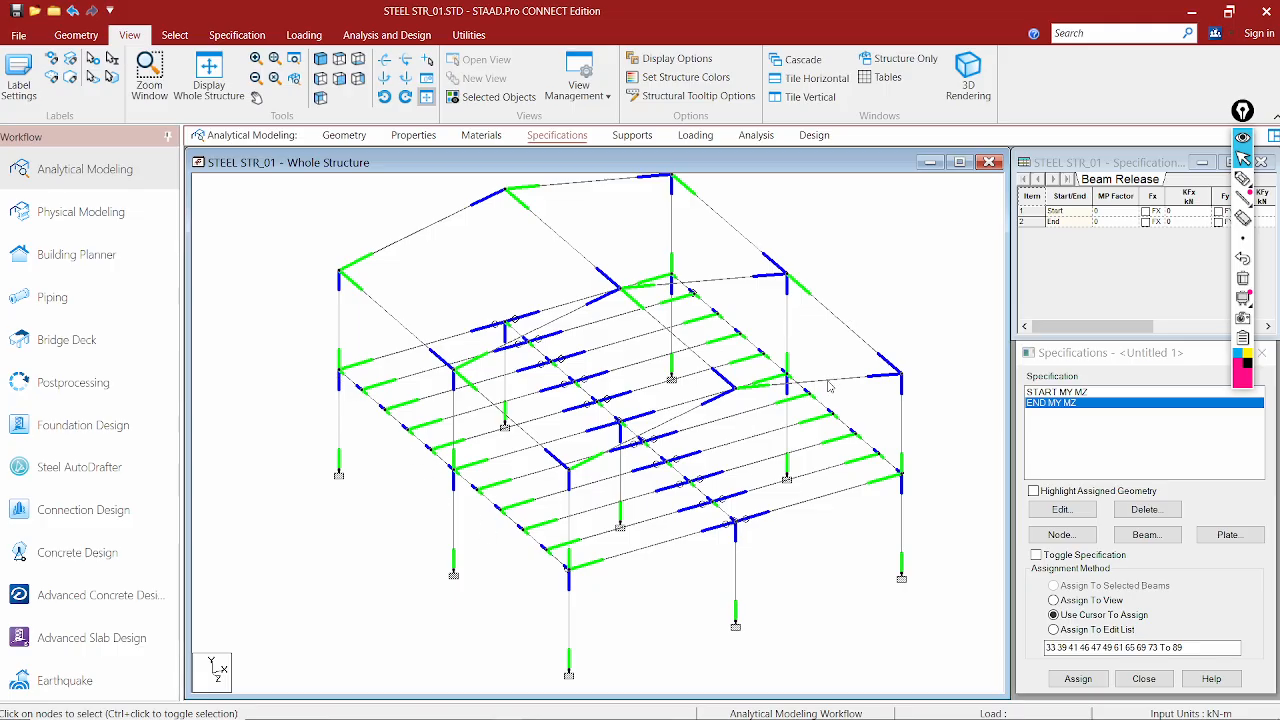
# Select all six longitudinal roof members along both eaves and the ridge and assign the END MY MZ release to them
pyautogui.scroll(3, 806, 428)
pyautogui.moveTo(643, 260); pyautogui.dragTo(668, 380, button='middle')
pyautogui.scroll(-1, 668, 380)
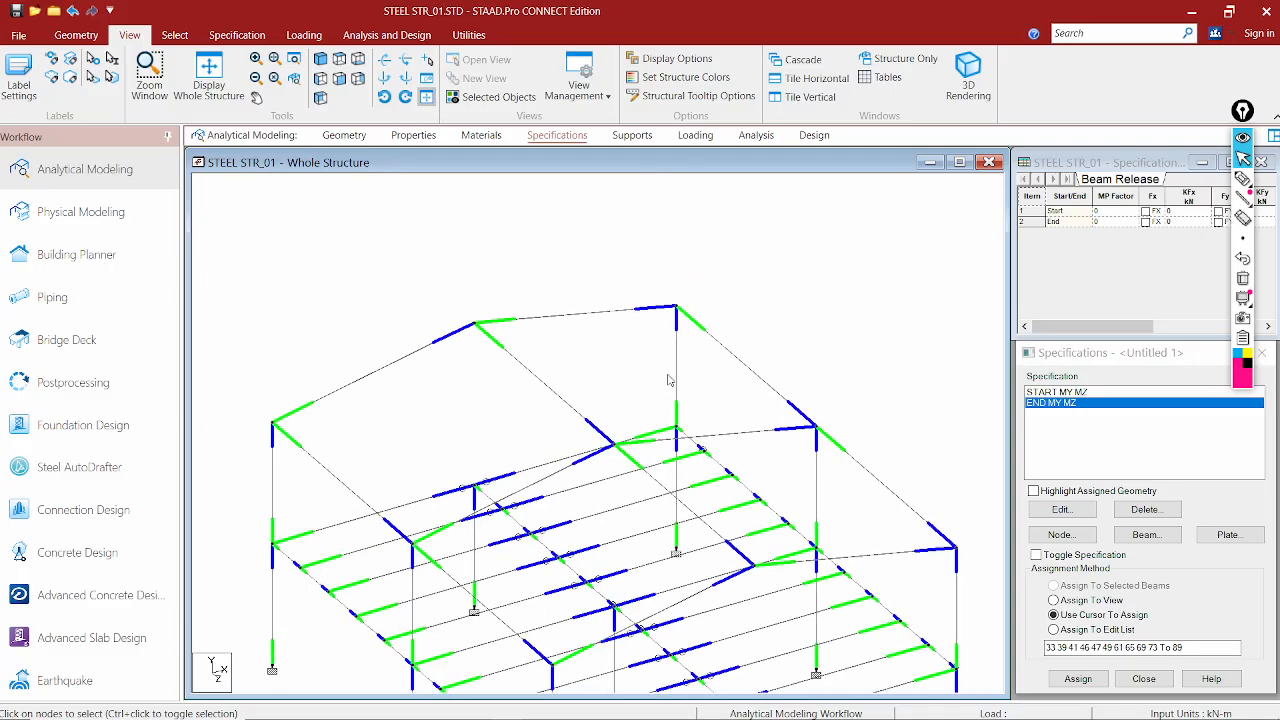
pyautogui.scroll(-1, 630, 341)
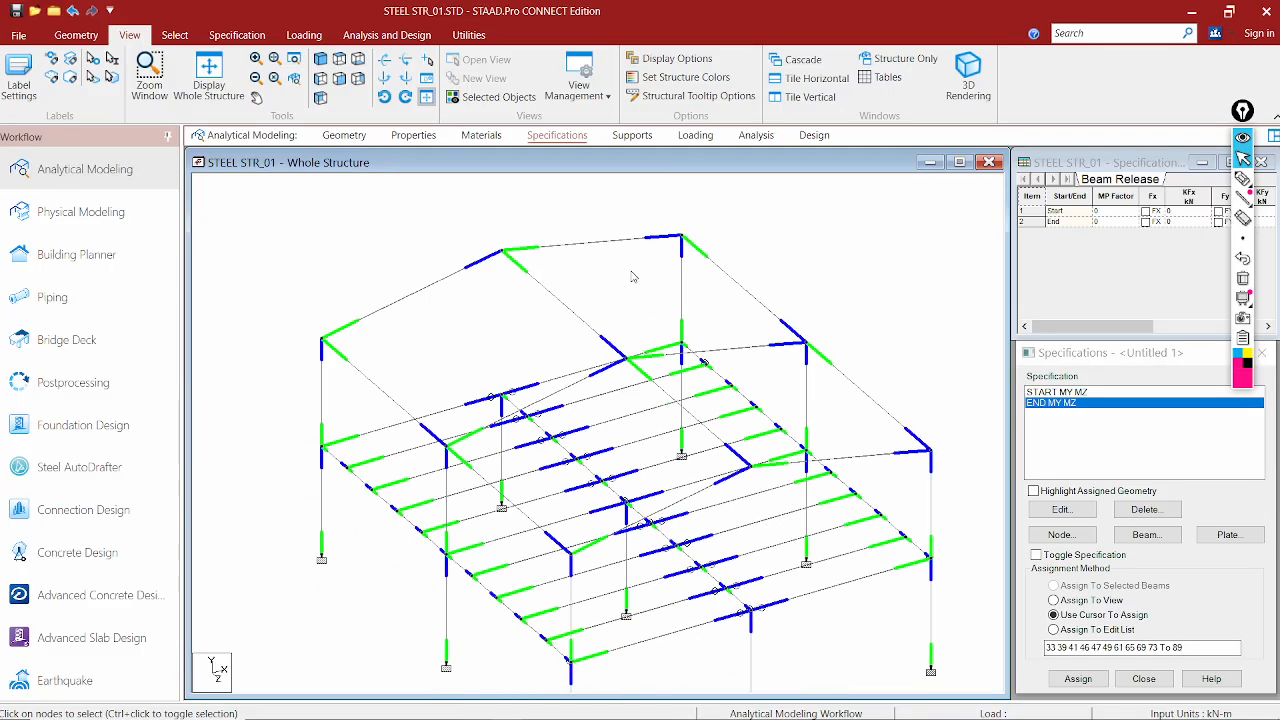
pyautogui.moveTo(663, 304); pyautogui.dragTo(891, 274, button='middle')
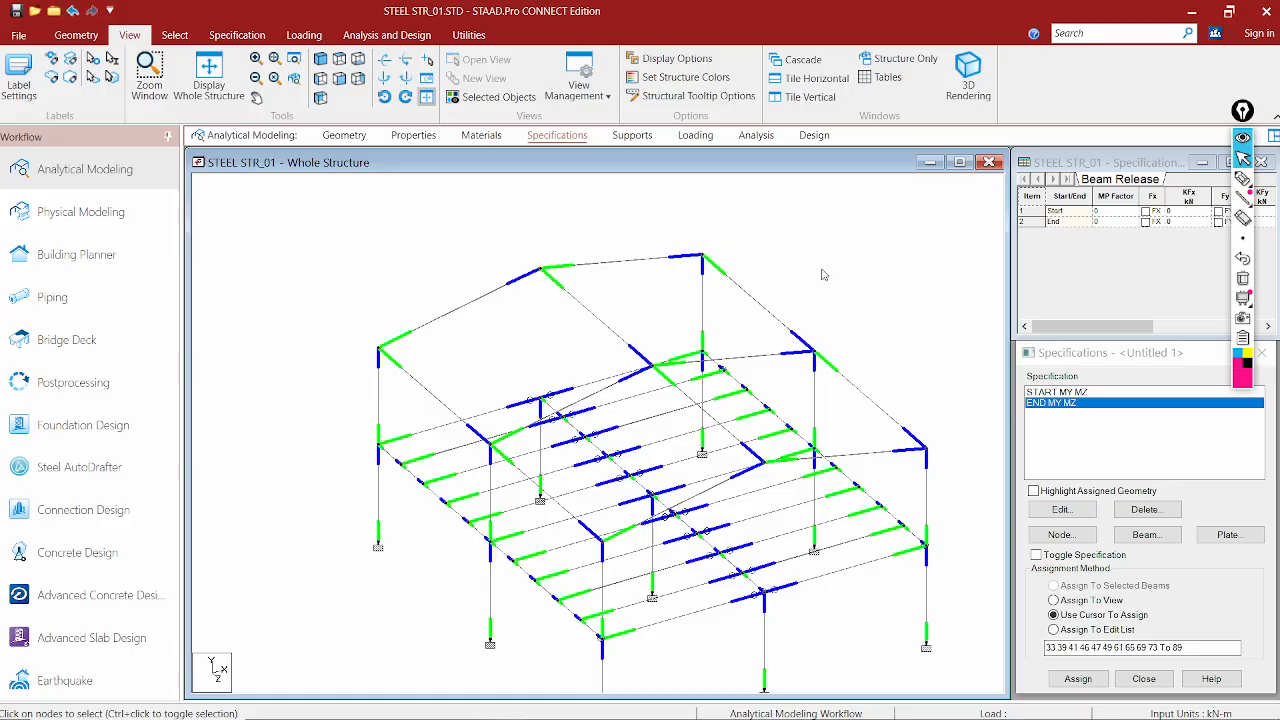
pyautogui.scroll(3, 447, 344)
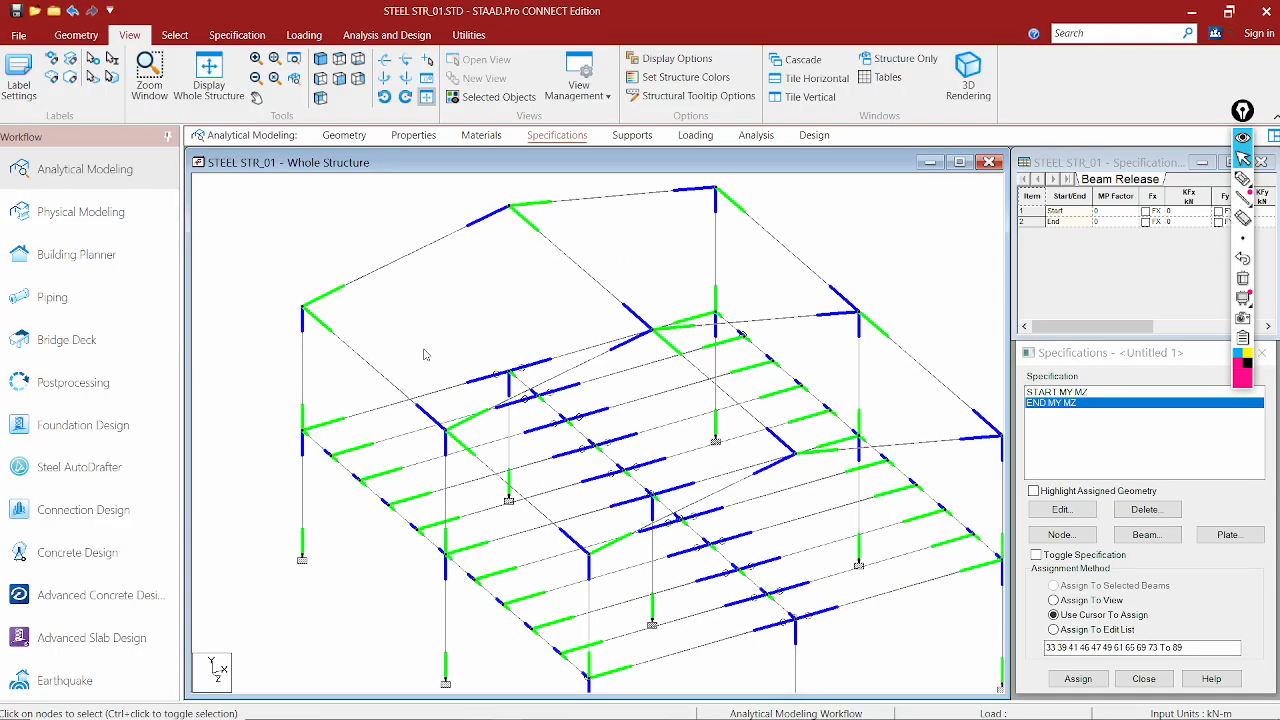
pyautogui.click(369, 363)
pyautogui.keyDown('ctrl'); pyautogui.click(587, 276); pyautogui.keyUp('ctrl')
pyautogui.keyDown('ctrl'); pyautogui.click(795, 257); pyautogui.keyUp('ctrl')
pyautogui.keyDown('ctrl'); pyautogui.click(923, 369); pyautogui.keyUp('ctrl')
pyautogui.keyDown('ctrl'); pyautogui.click(729, 399); pyautogui.keyUp('ctrl')
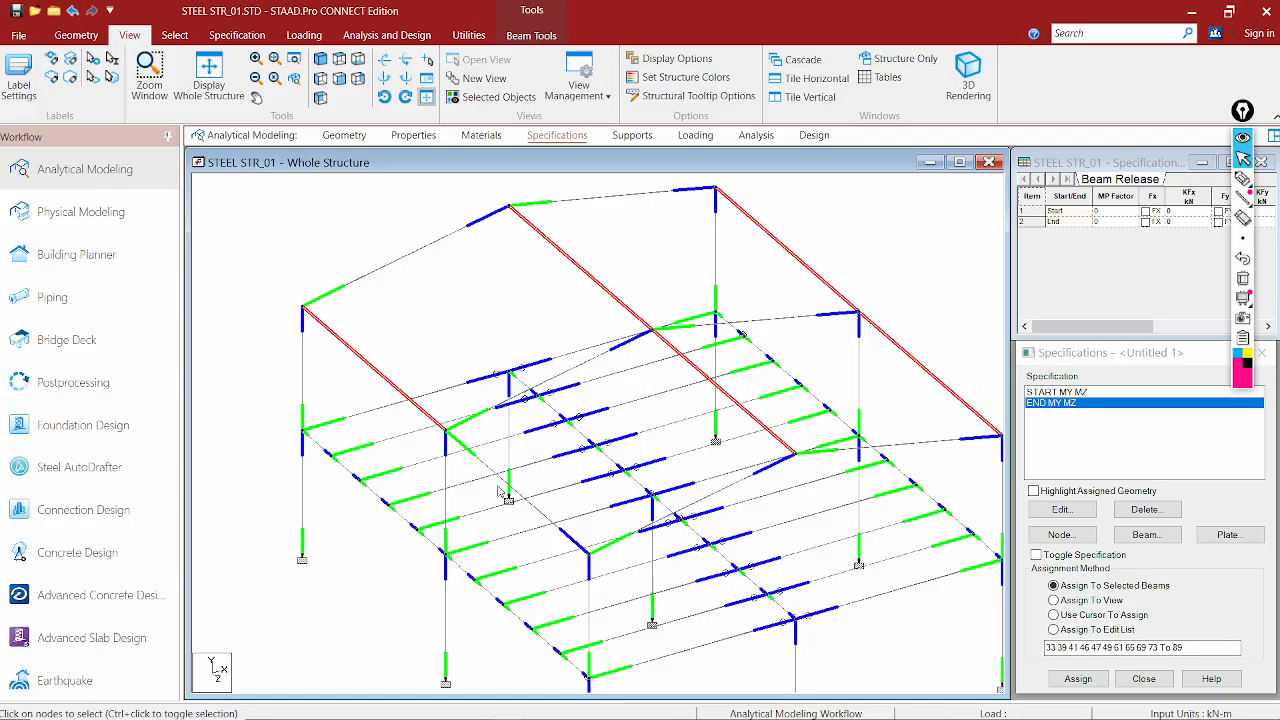
pyautogui.scroll(-3, 479, 468)
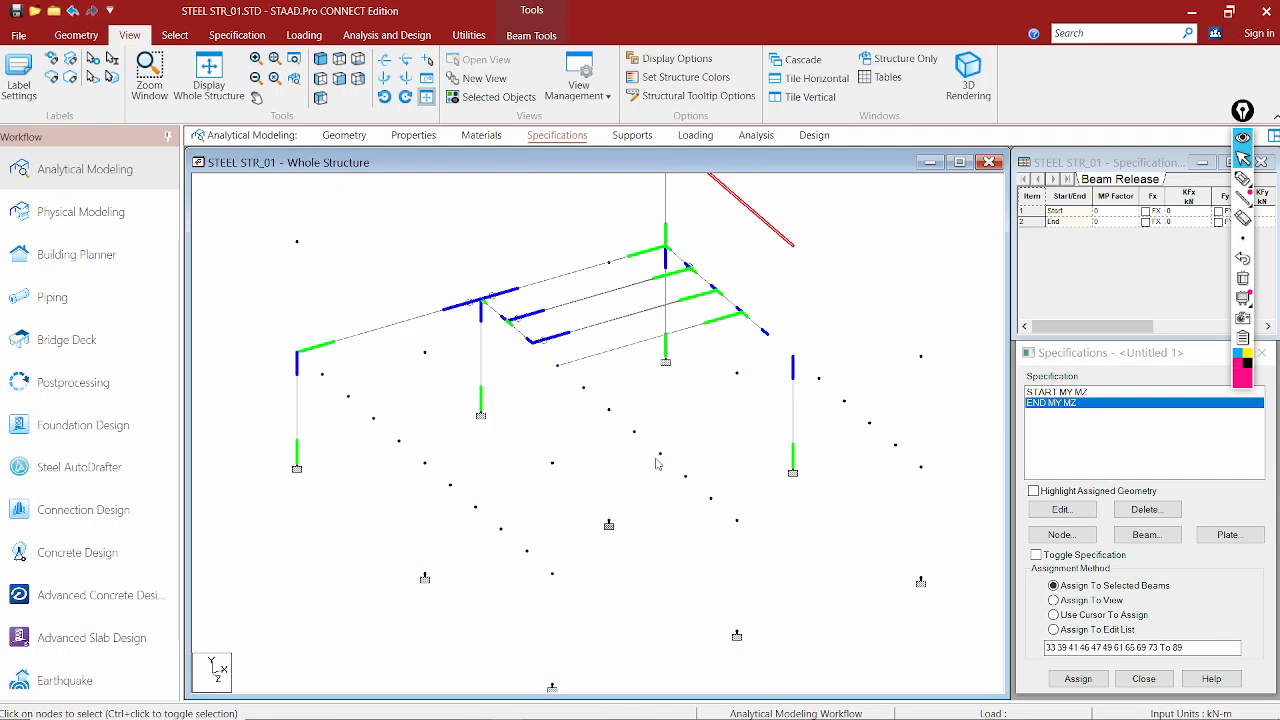
pyautogui.click(1078, 679)
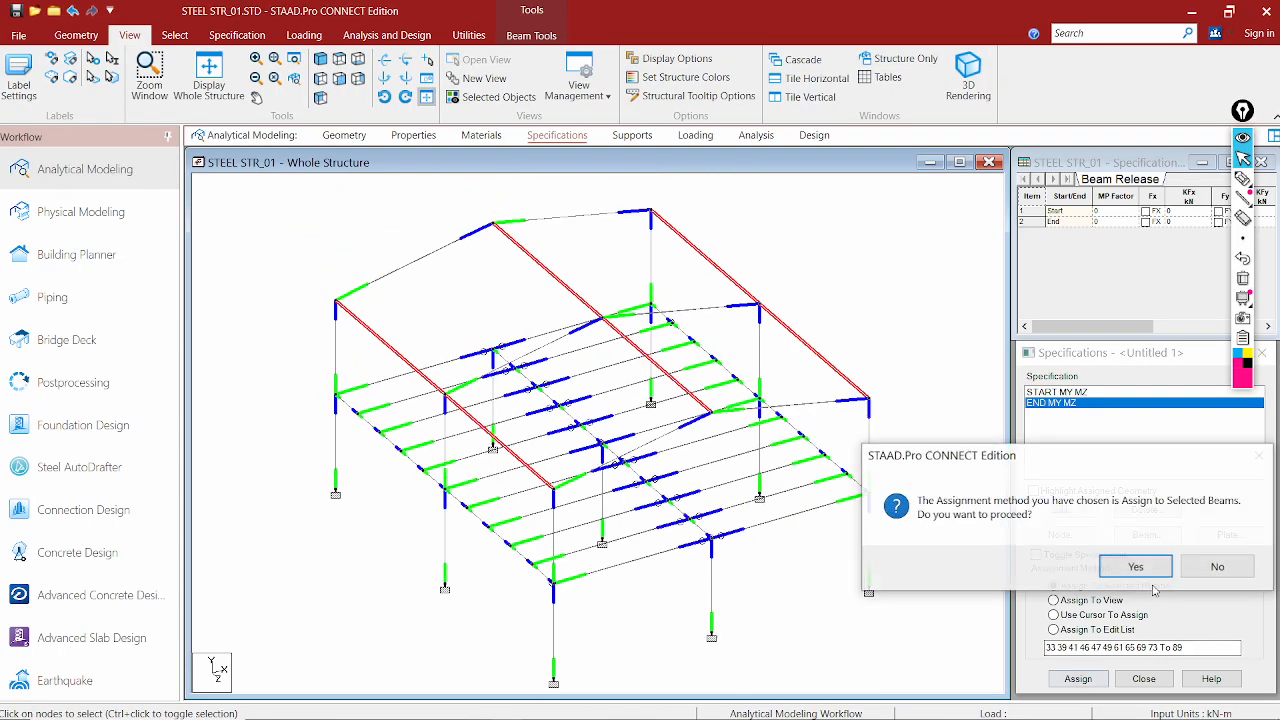
pyautogui.click(1136, 567)
# Assign the START MY MZ release to the same six eave and ridge members and clear the selection
pyautogui.click(1056, 392)
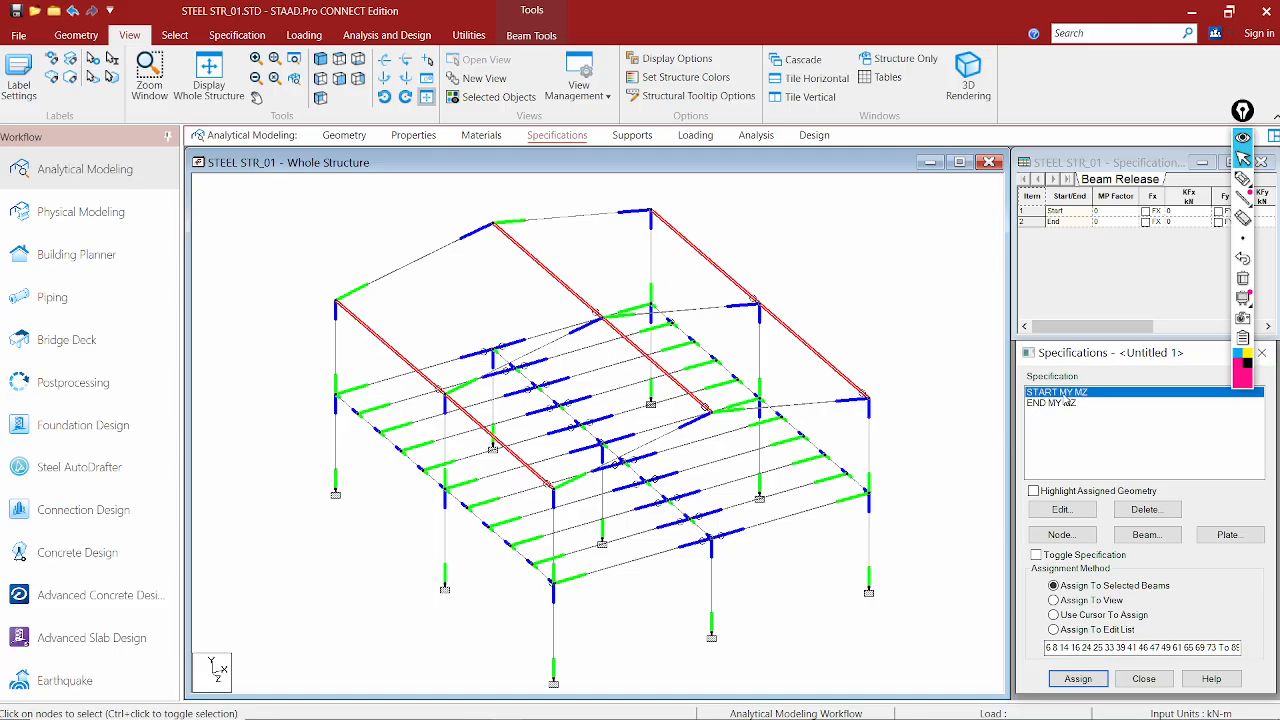
pyautogui.click(1090, 679)
pyautogui.click(1146, 561)
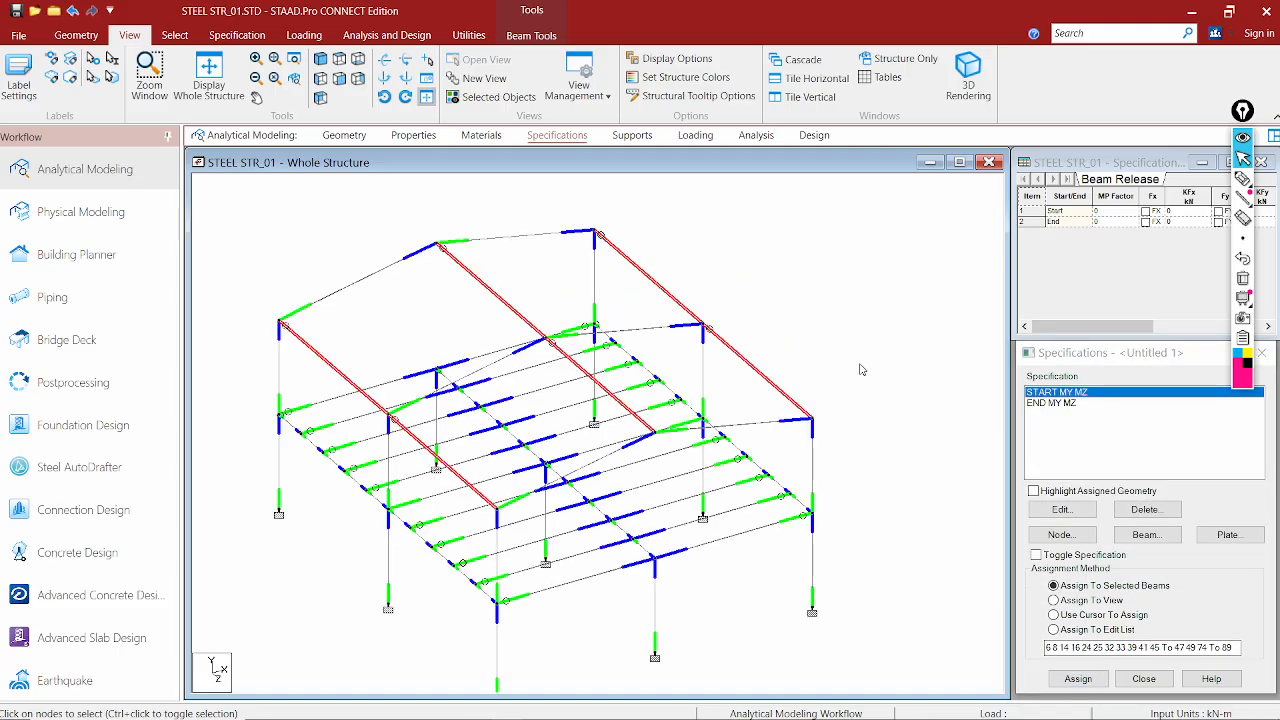
pyautogui.scroll(2, 852, 371)
pyautogui.moveTo(606, 368); pyautogui.dragTo(612, 384, button='middle')
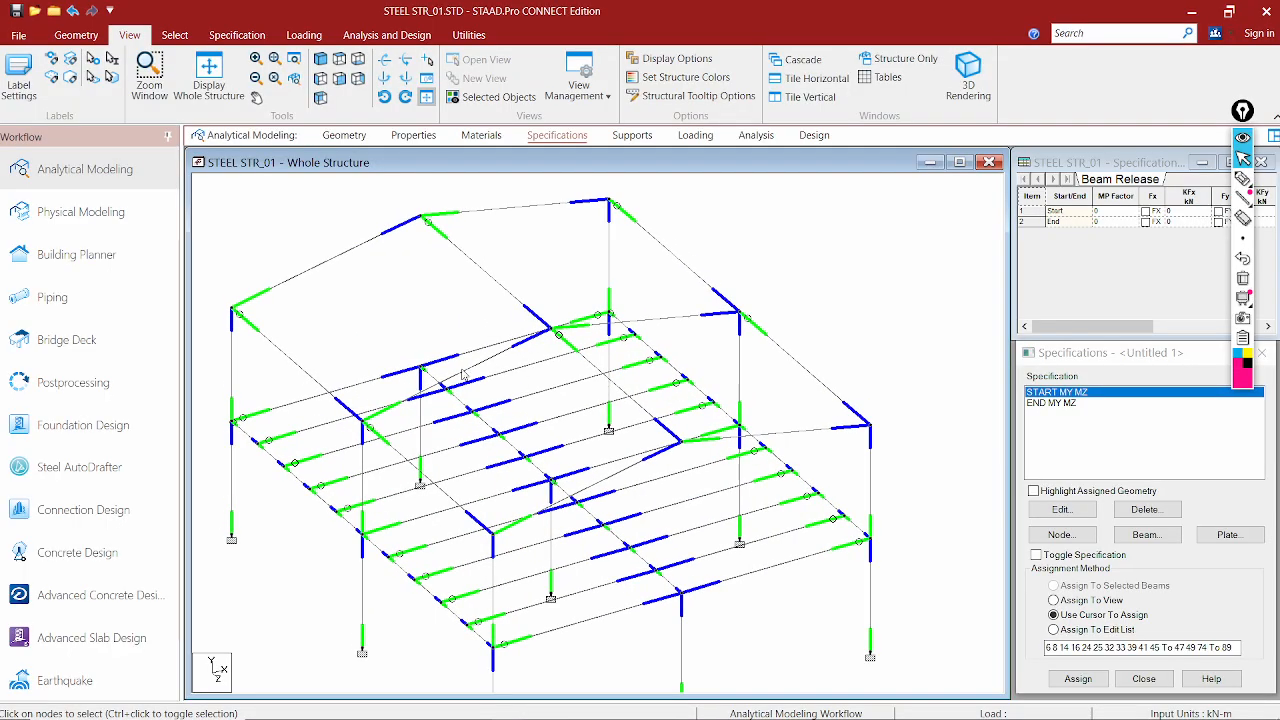
pyautogui.moveTo(384, 307); pyautogui.dragTo(416, 324, button='middle')
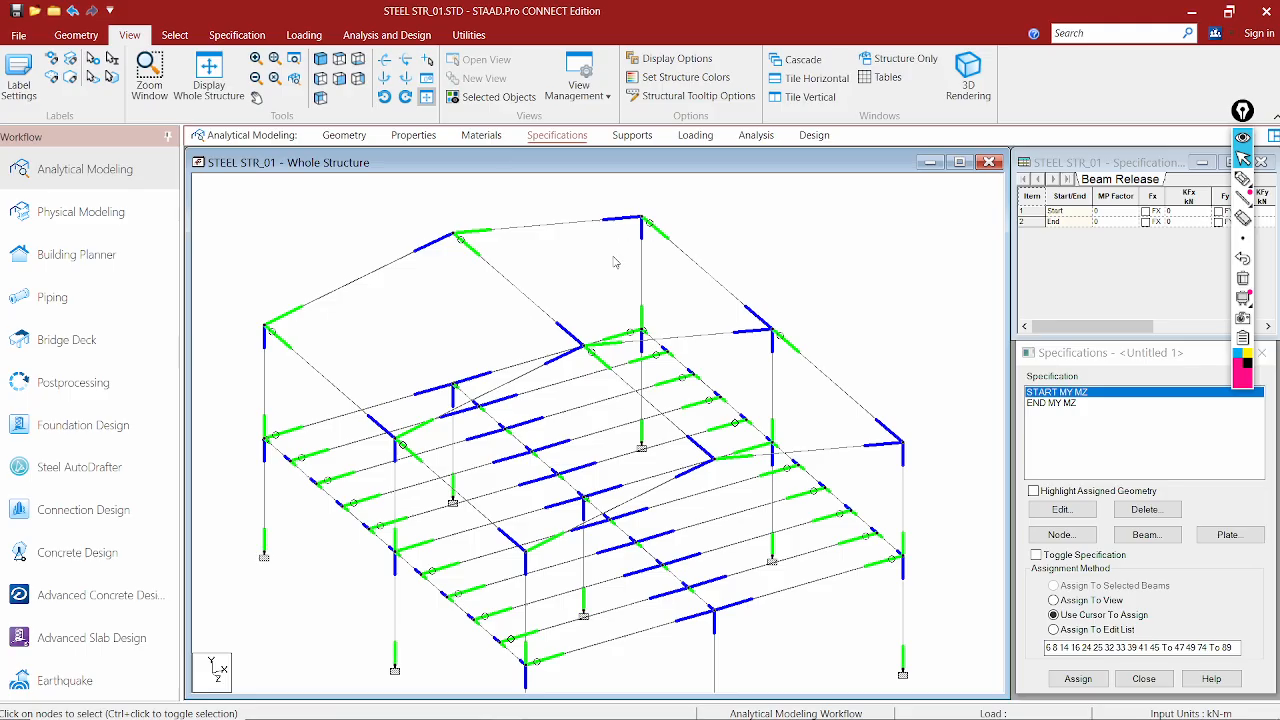
# Select only the left rafter of the rear roof frame and assign the START MY MZ release to it
pyautogui.click(311, 304)
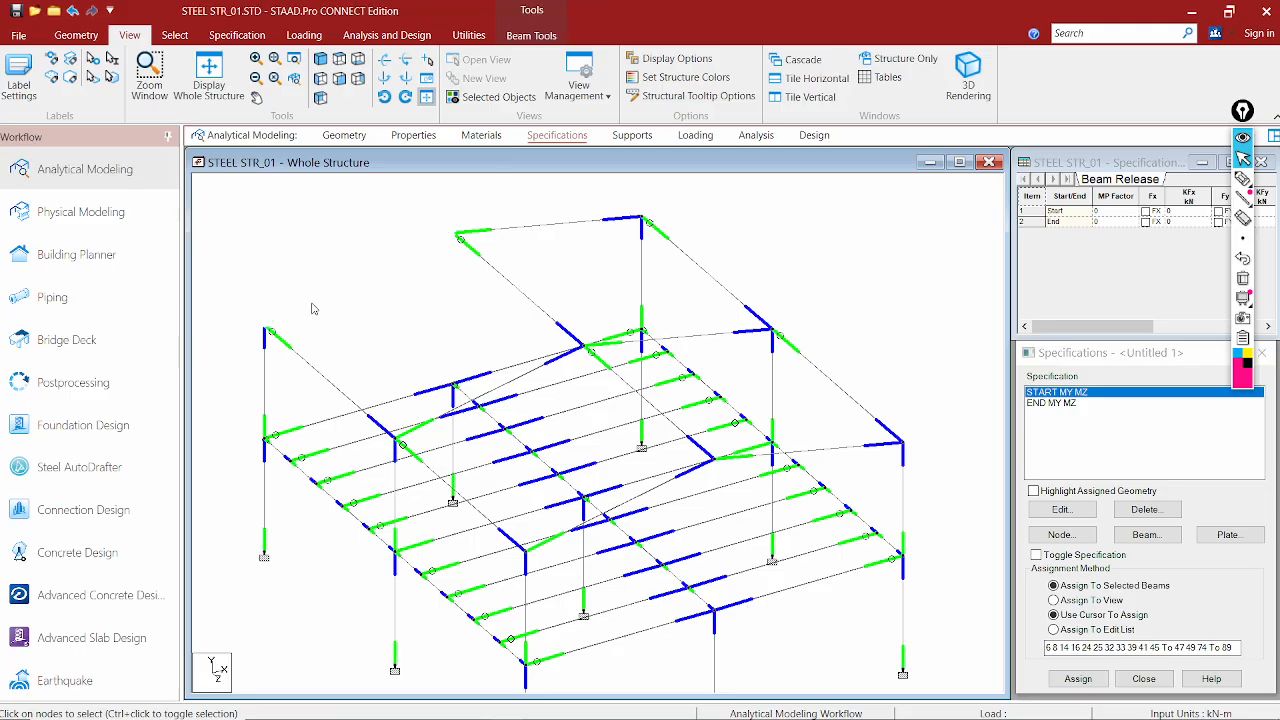
pyautogui.keyDown('ctrl'); pyautogui.click(539, 227); pyautogui.keyUp('ctrl')
pyautogui.click(453, 286)
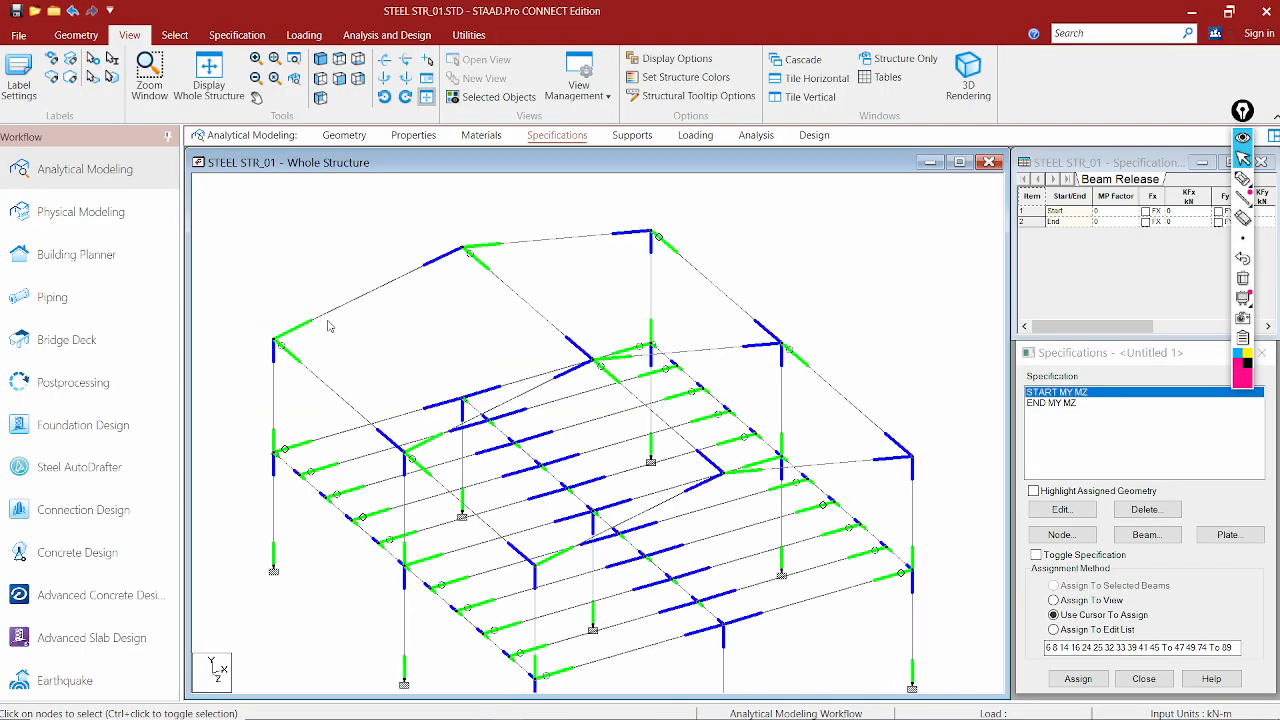
pyautogui.click(328, 314)
pyautogui.click(1078, 678)
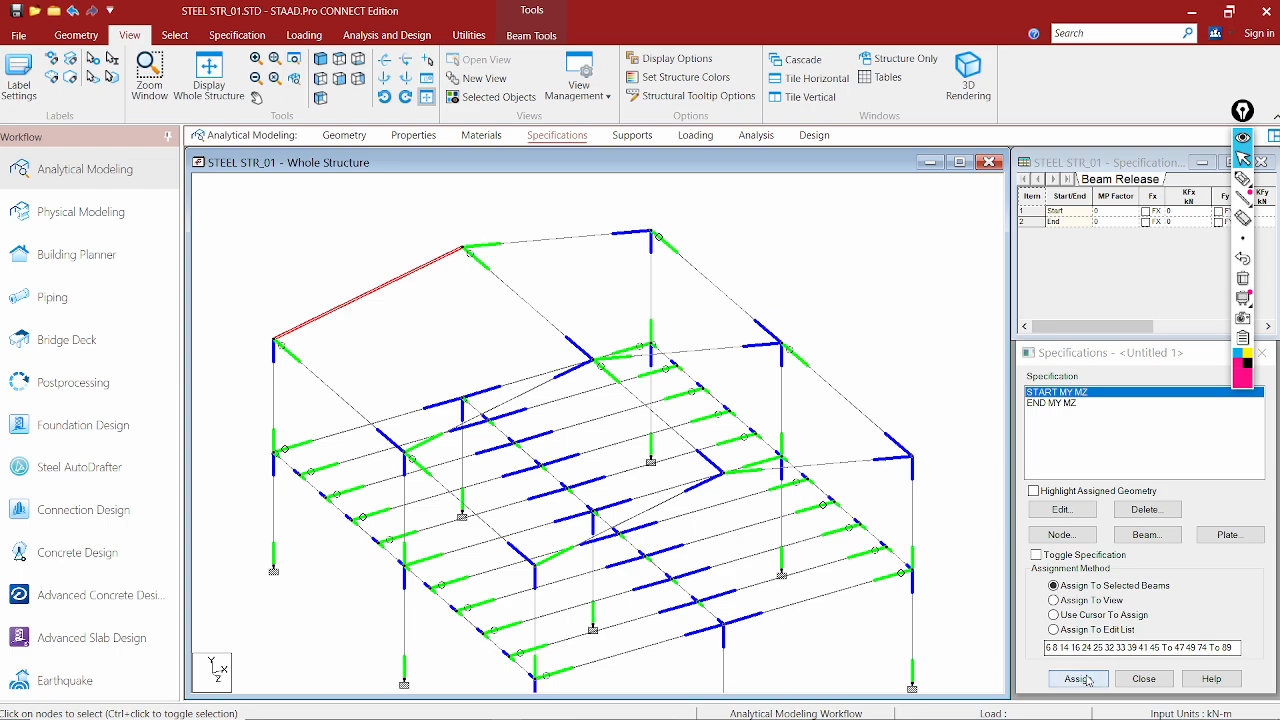
pyautogui.click(1138, 570)
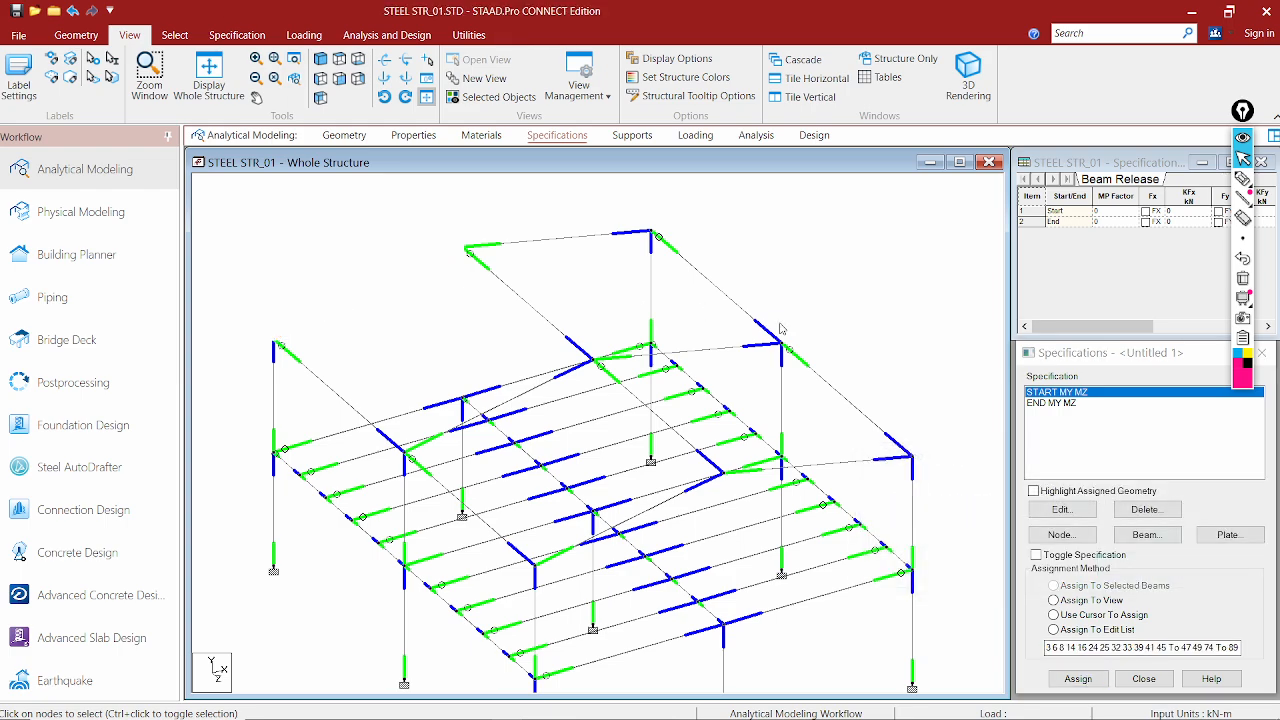
# Assign the END MY MZ release to the right rafter of the rear roof frame
pyautogui.click(1046, 403)
pyautogui.click(627, 241)
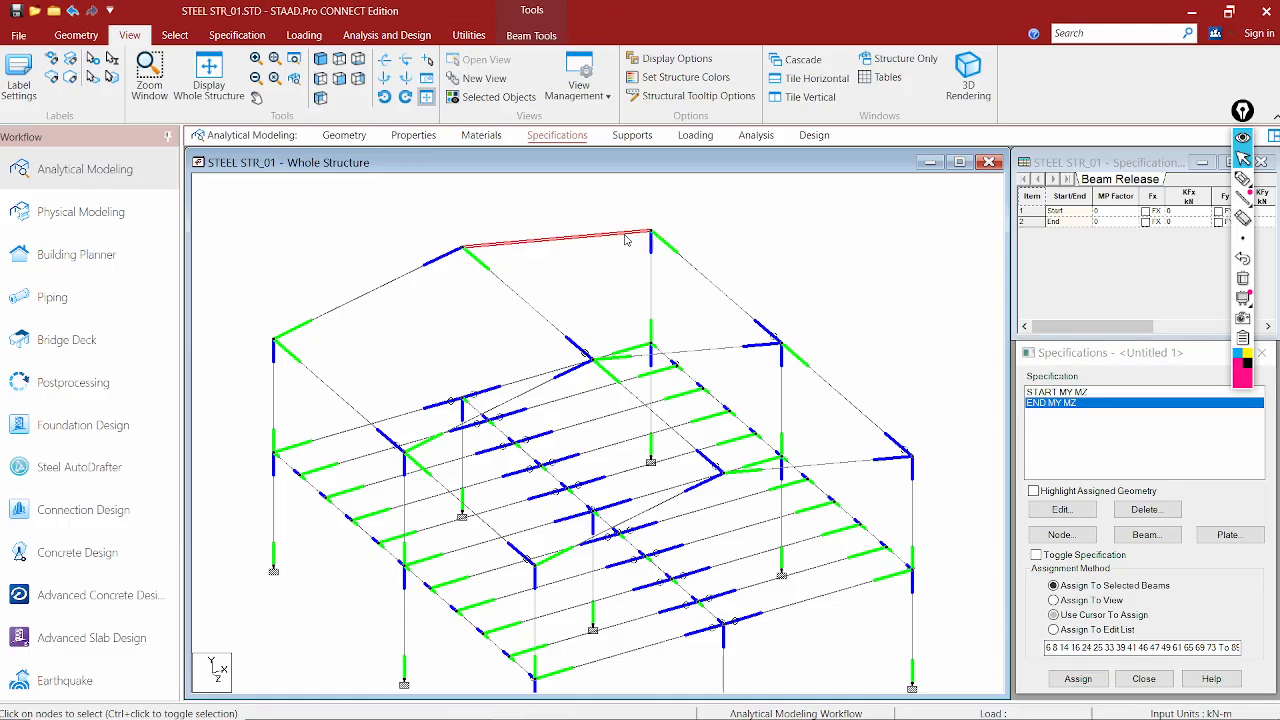
pyautogui.click(1078, 679)
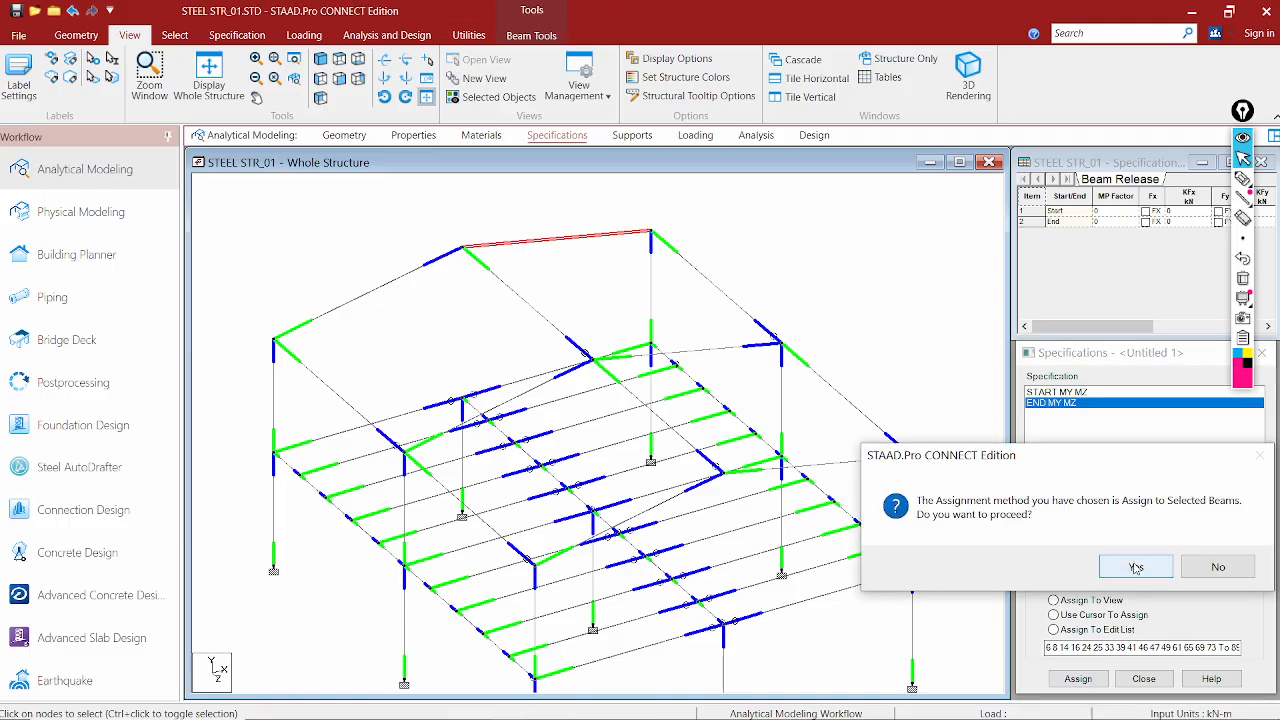
pyautogui.click(1136, 568)
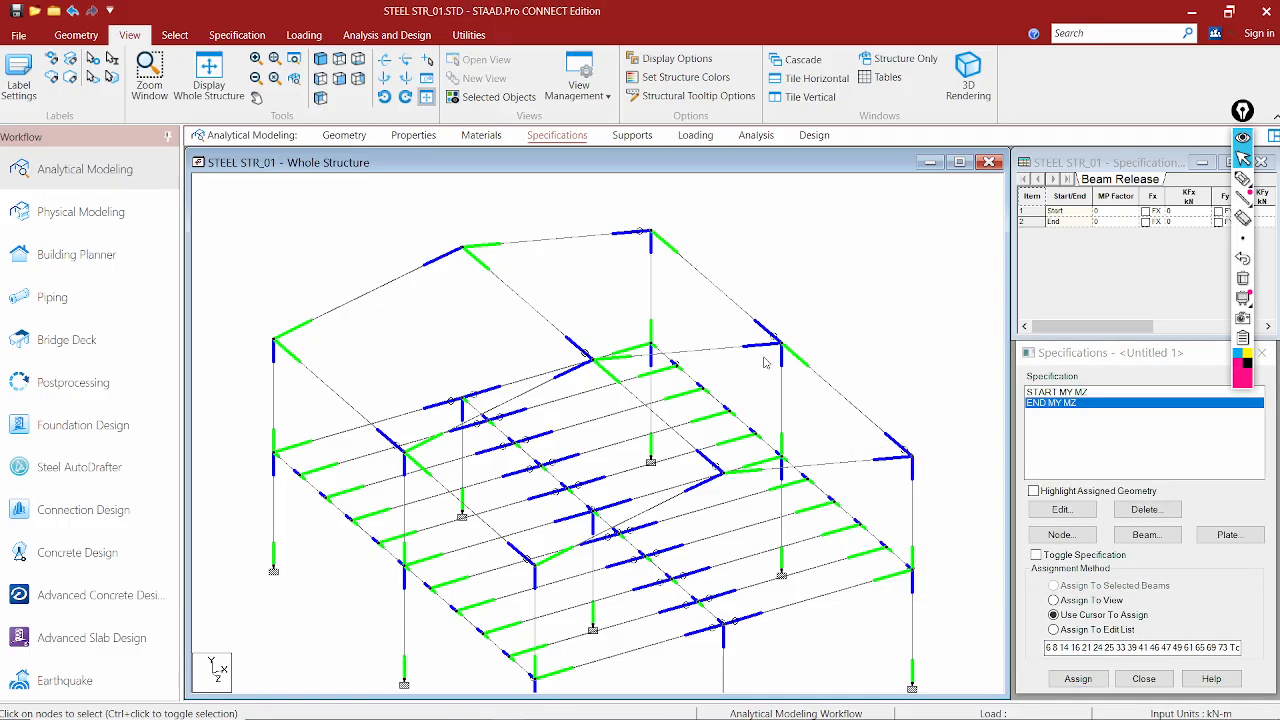
# In the front view, assign the START MY MZ release to the rafters on the left roof slope
pyautogui.click(339, 78)
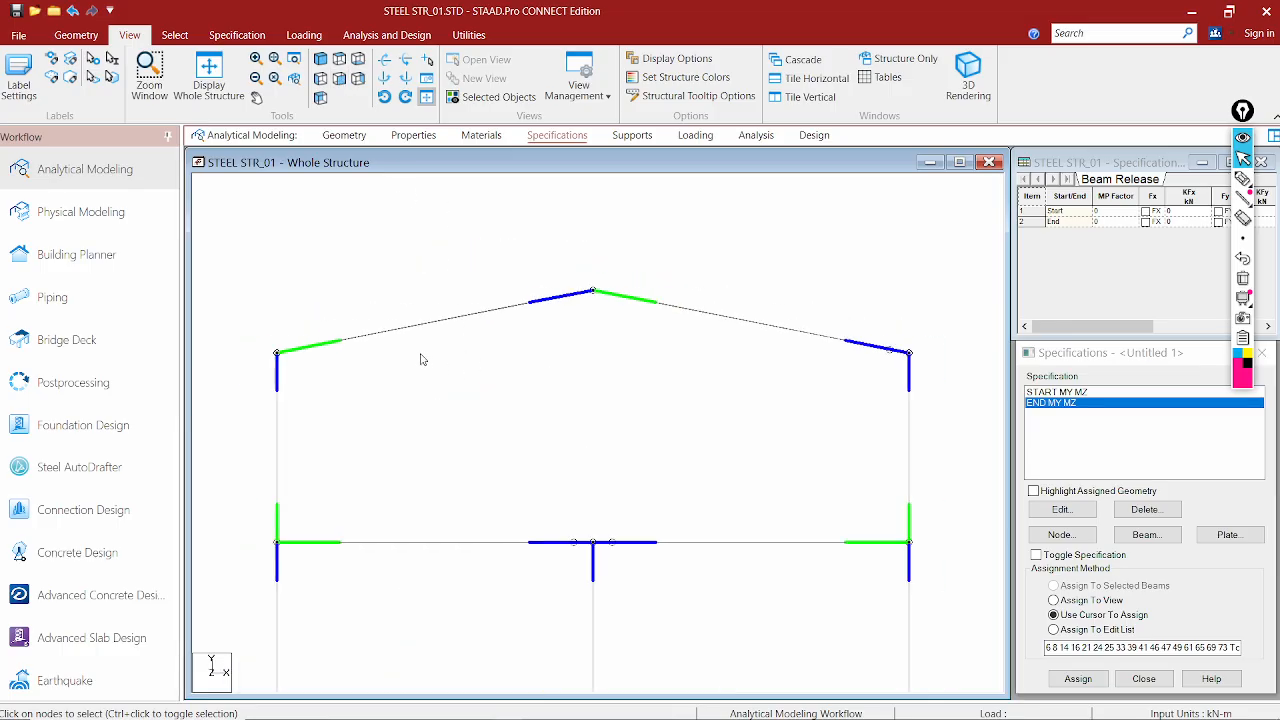
pyautogui.click(1122, 395)
pyautogui.click(437, 321)
pyautogui.click(1078, 678)
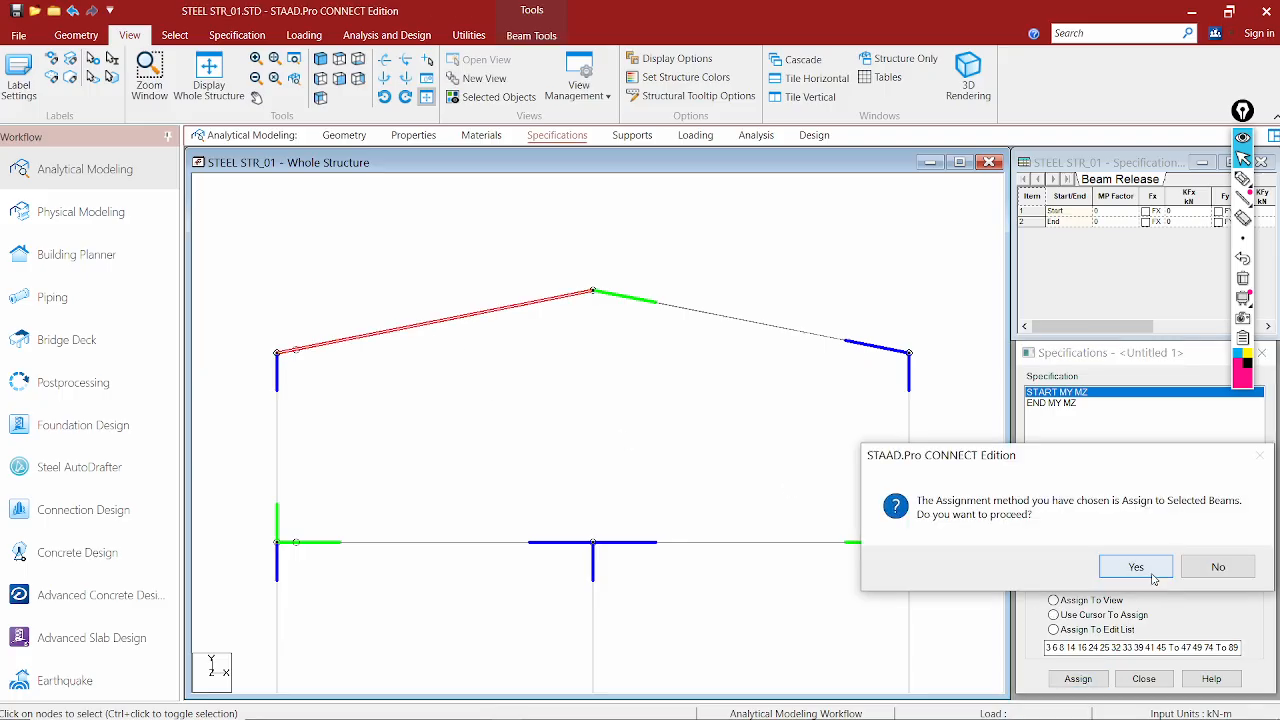
pyautogui.click(1137, 565)
# Add the rafters on the right roof slope to the selection and assign the END MY MZ release to the selected rafters
pyautogui.click(1063, 403)
pyautogui.keyDown('ctrl'); pyautogui.click(846, 344); pyautogui.keyUp('ctrl')
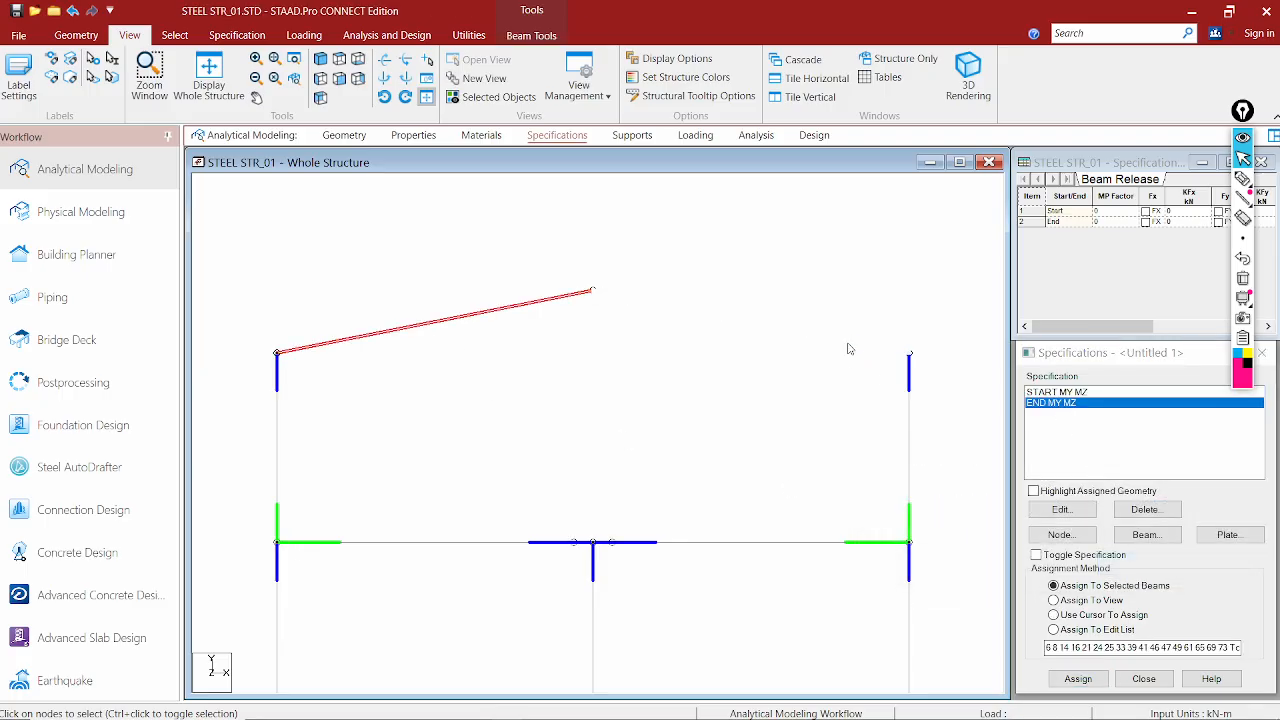
pyautogui.click(1078, 678)
pyautogui.click(1137, 565)
# Return to the isometric view, clear the beam selection, and turn off the coloured start/end markers on the members
pyautogui.click(320, 59)
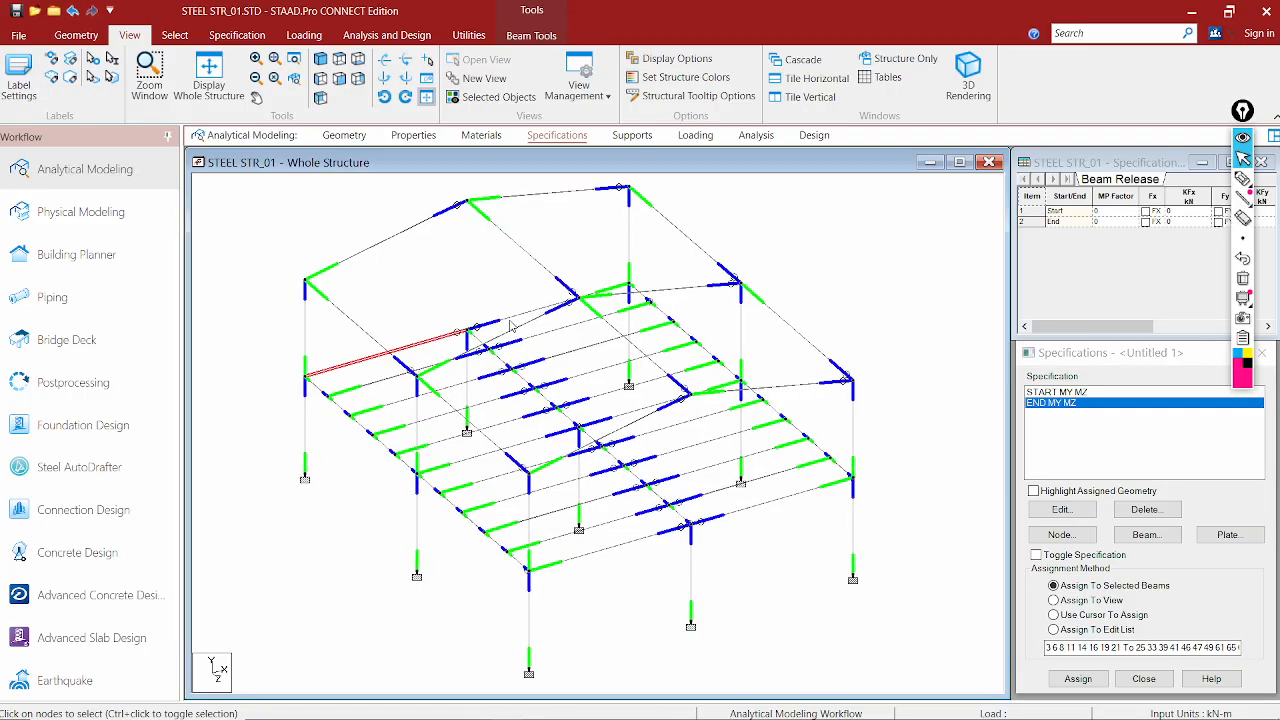
pyautogui.scroll(-3, 797, 331)
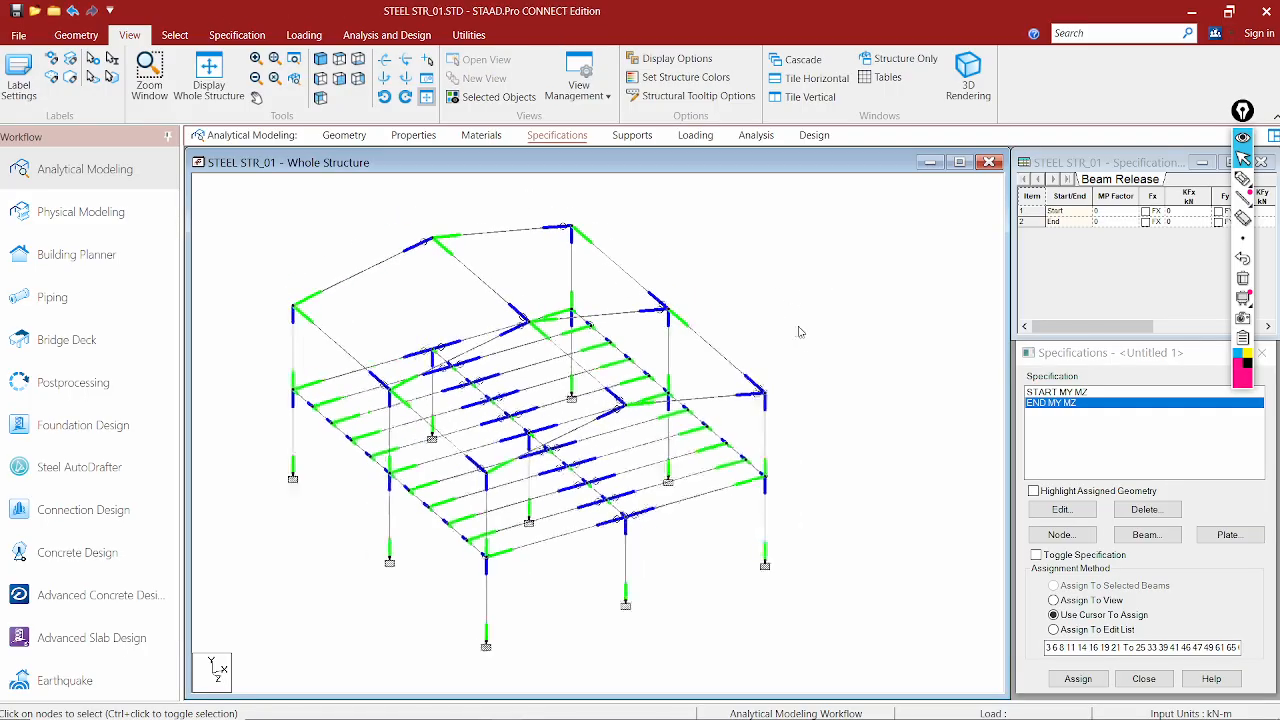
pyautogui.moveTo(839, 218); pyautogui.dragTo(306, 560)
pyautogui.click(862, 335)
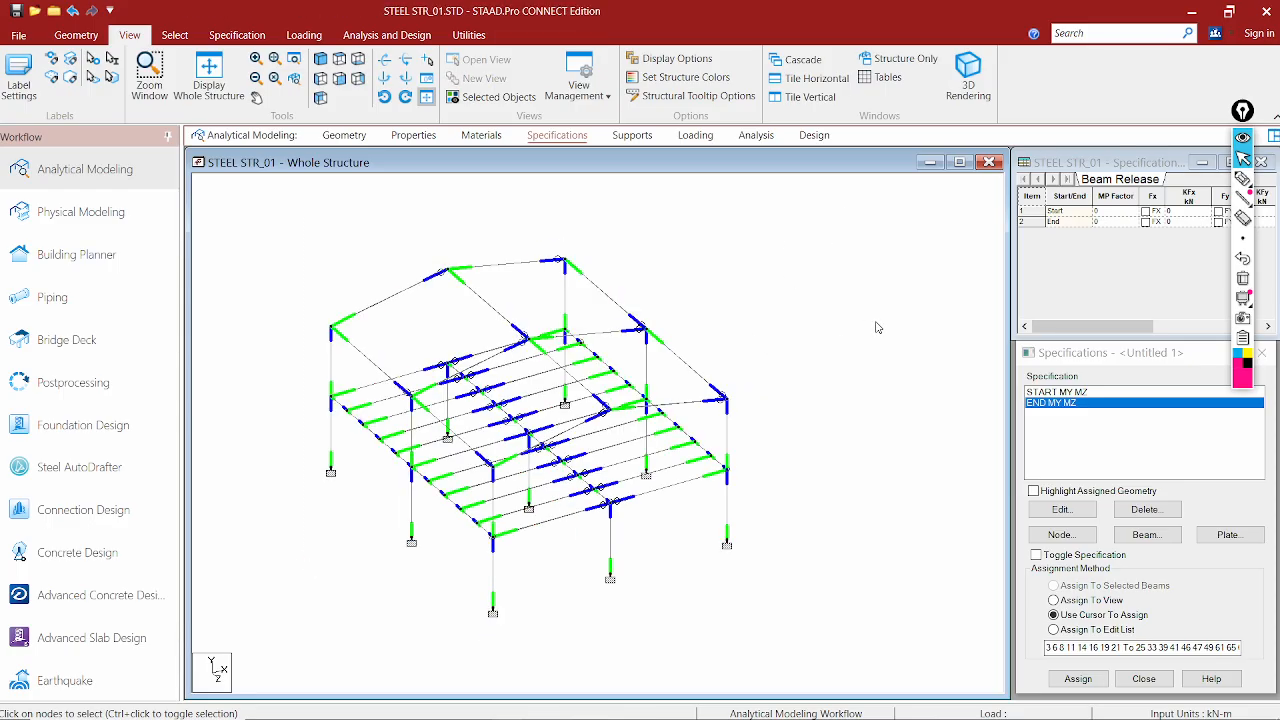
pyautogui.scroll(2, 875, 320)
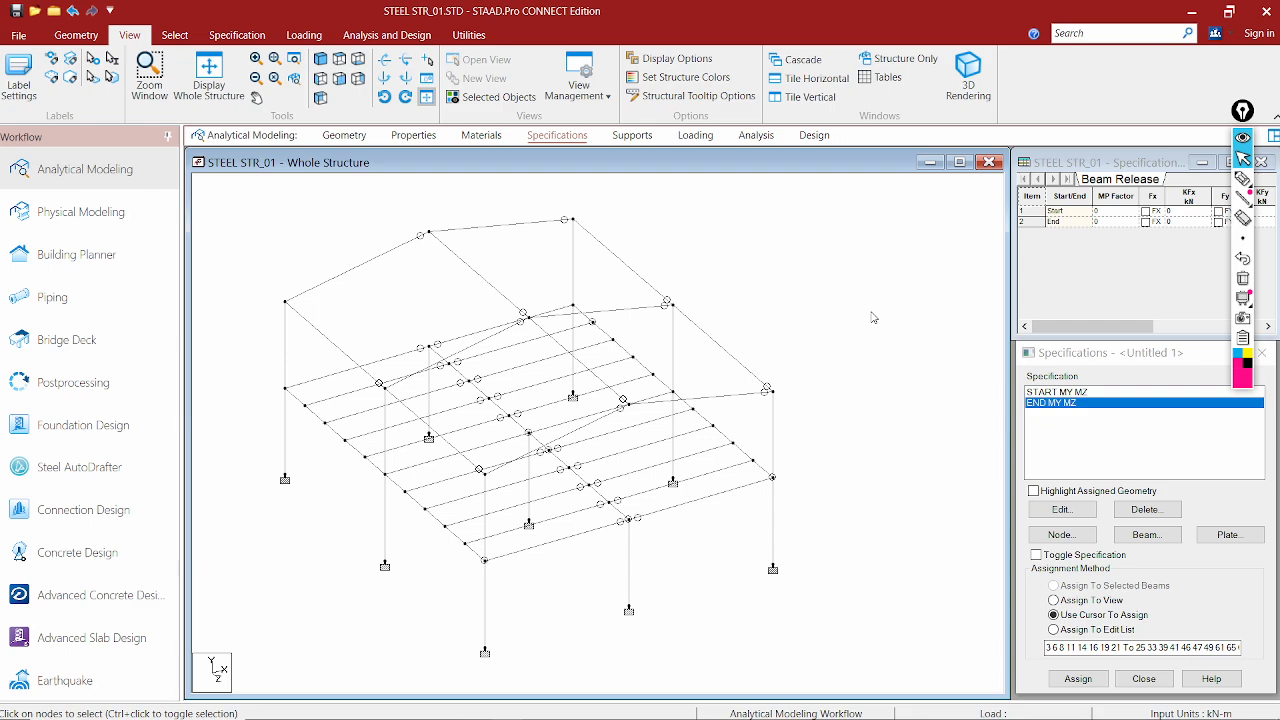
# Go to the member properties and open the section database at the Indian steel profiles
pyautogui.moveTo(788, 308); pyautogui.dragTo(806, 327, button='middle')
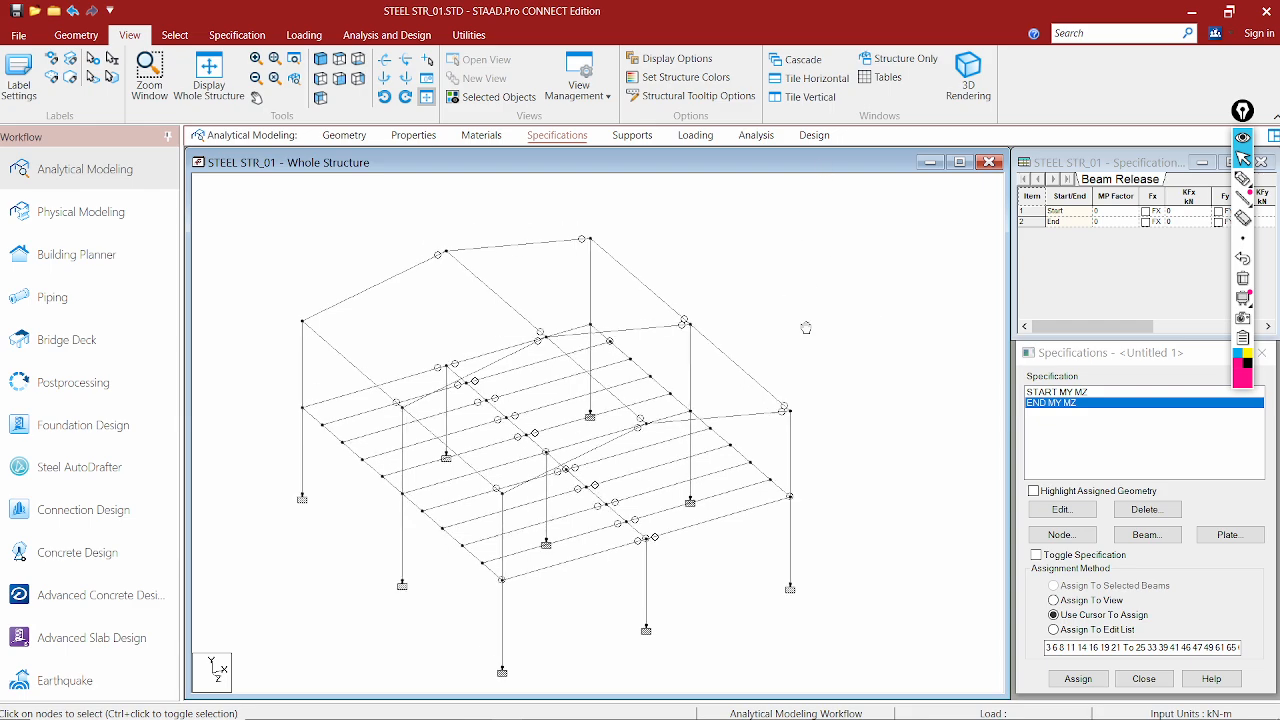
pyautogui.click(427, 137)
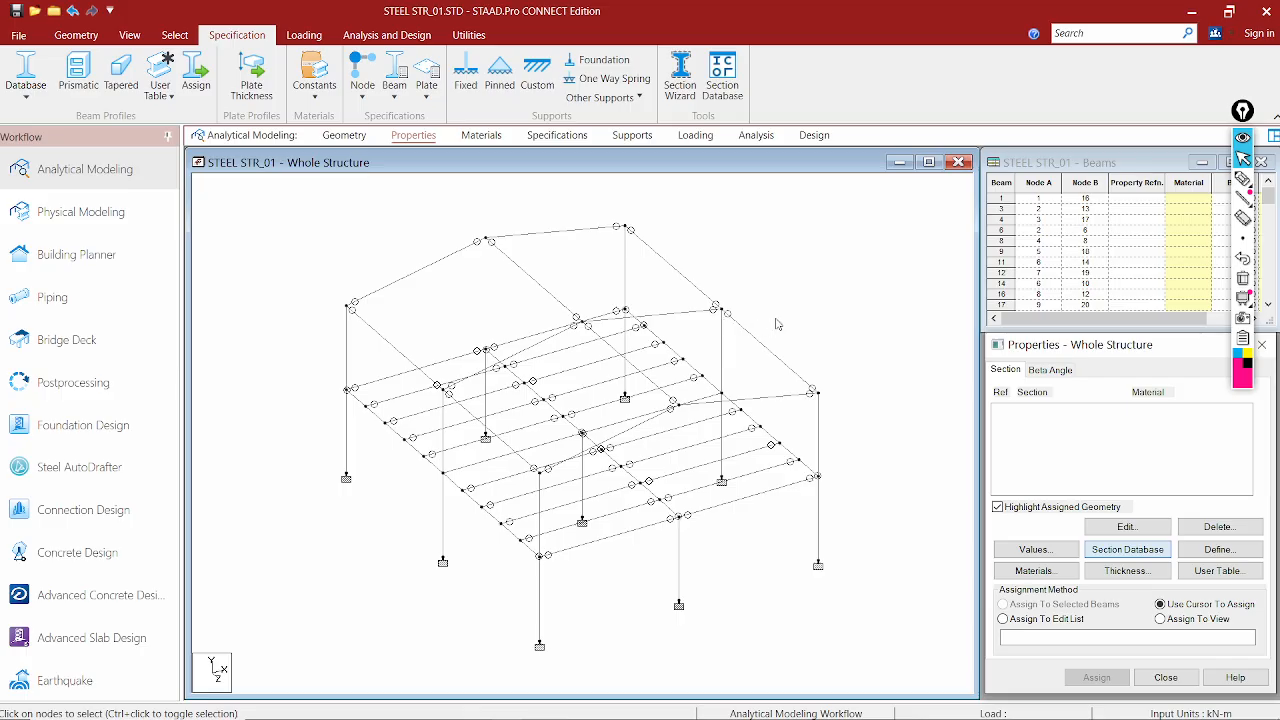
pyautogui.click(1127, 549)
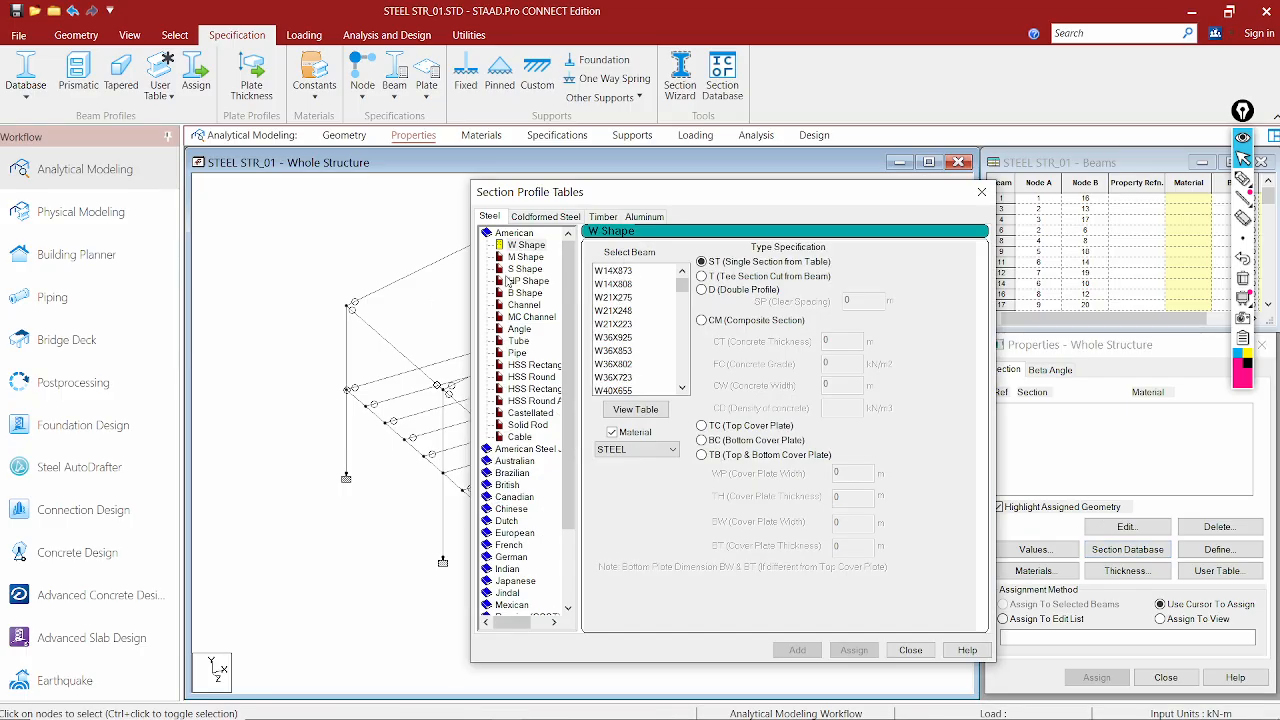
pyautogui.click(509, 366)
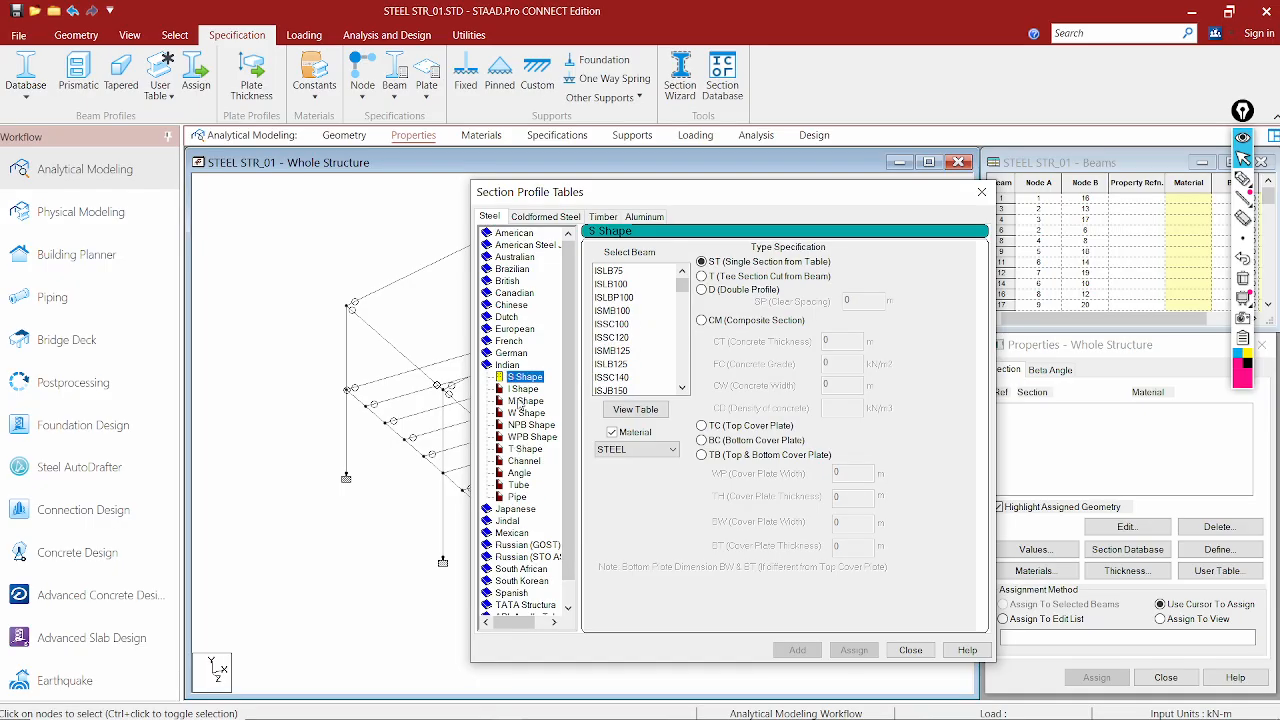
# Look through the available sections in the Indian I, S, M, W, WPB and NPB Shape tables
pyautogui.click(524, 389)
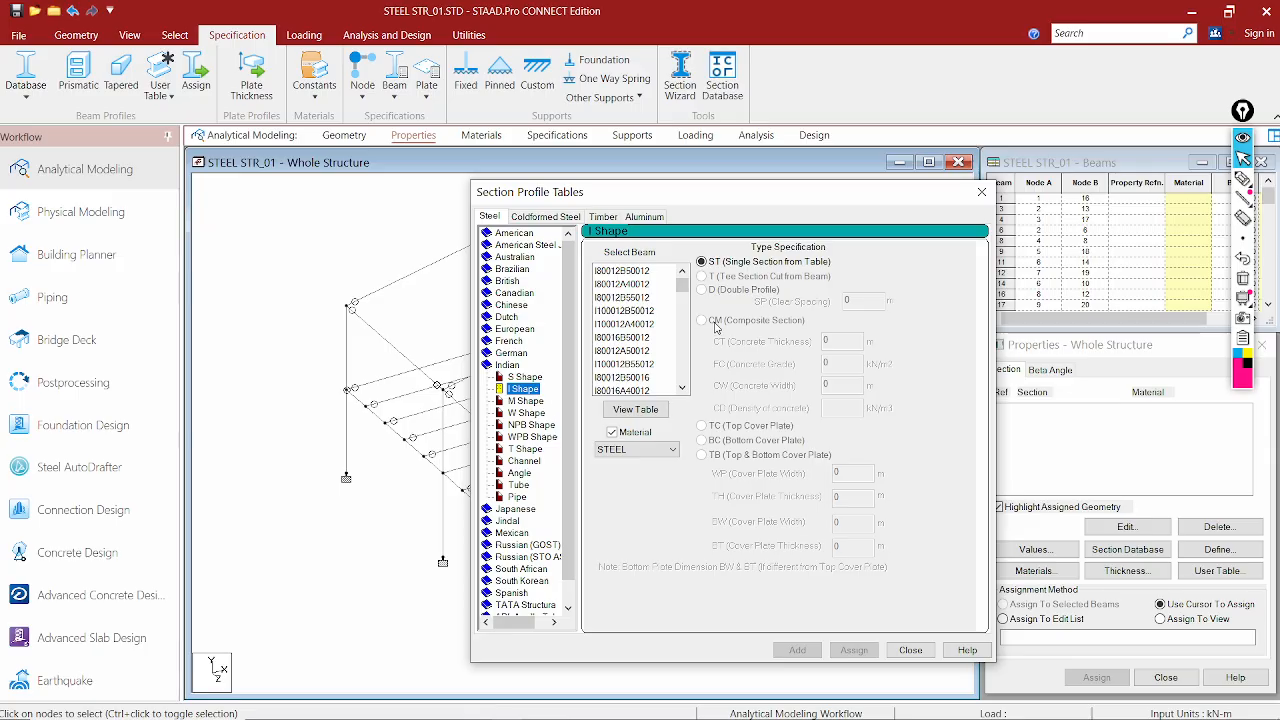
pyautogui.click(512, 378)
pyautogui.moveTo(682, 286); pyautogui.dragTo(684, 341)
pyautogui.moveTo(602, 354); pyautogui.dragTo(634, 390)
pyautogui.scroll(-2, 647, 392)
pyautogui.scroll(-2, 648, 398)
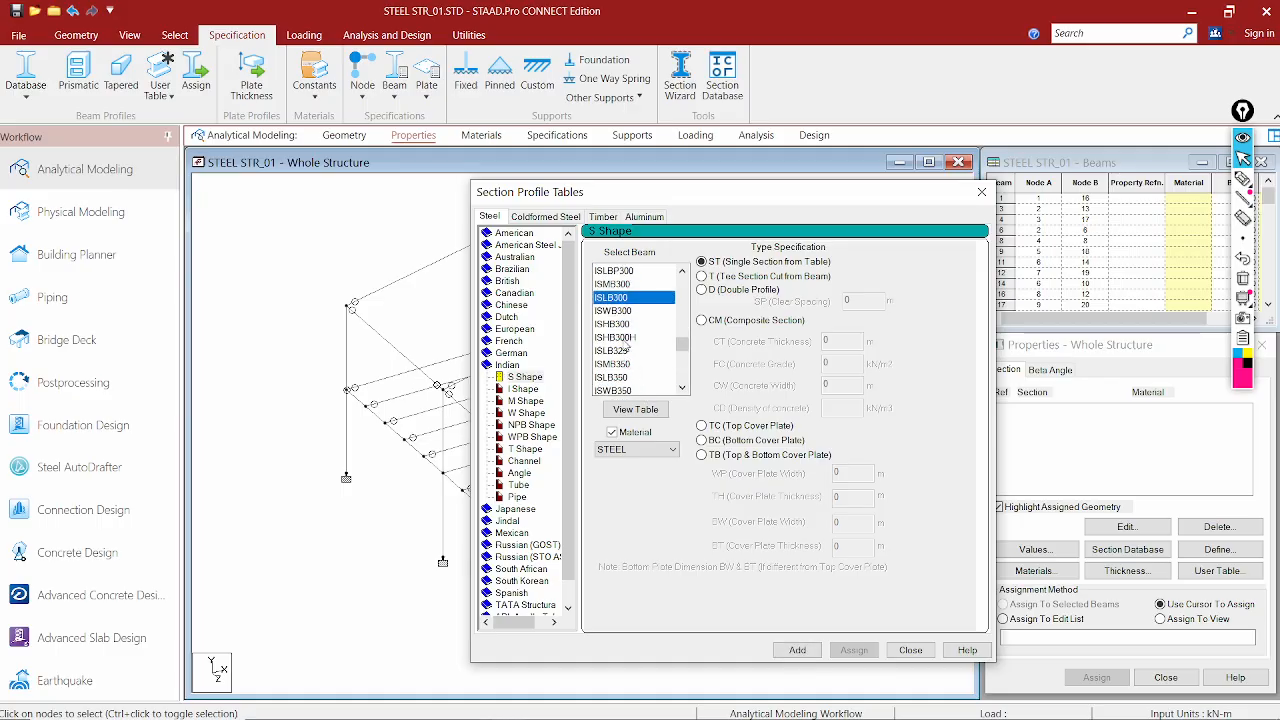
pyautogui.click(615, 311)
pyautogui.click(524, 389)
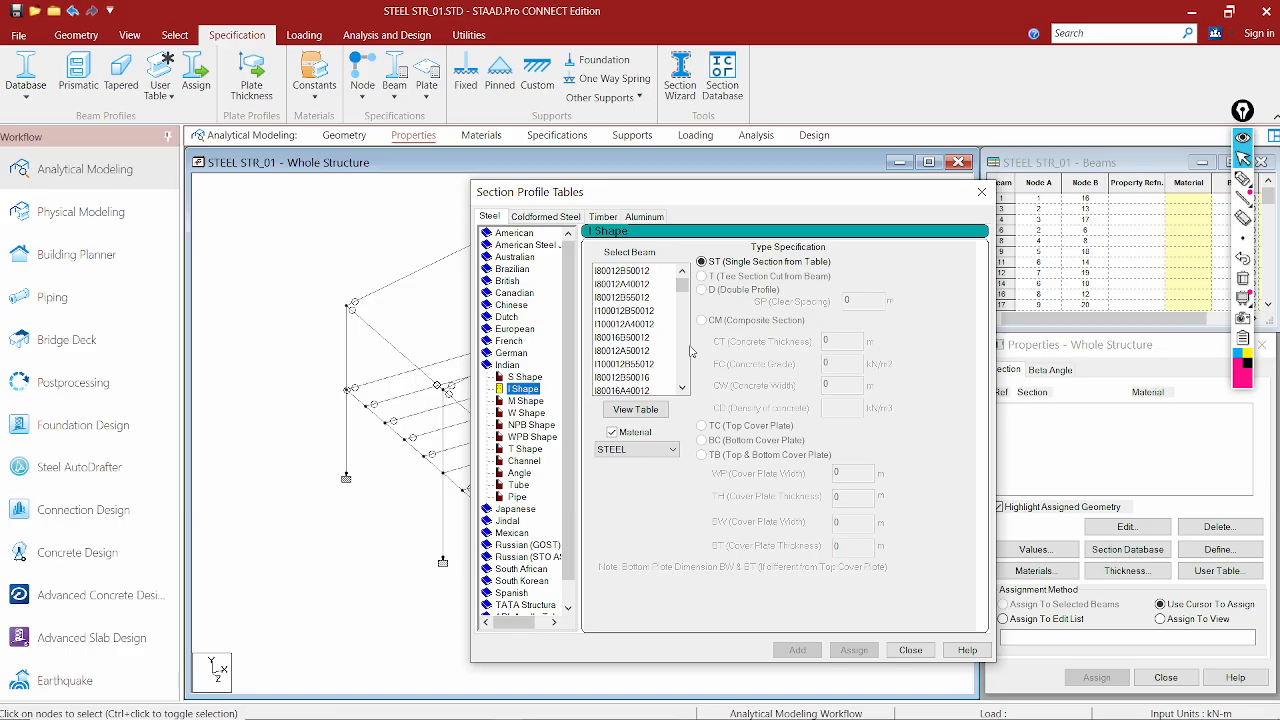
pyautogui.click(525, 401)
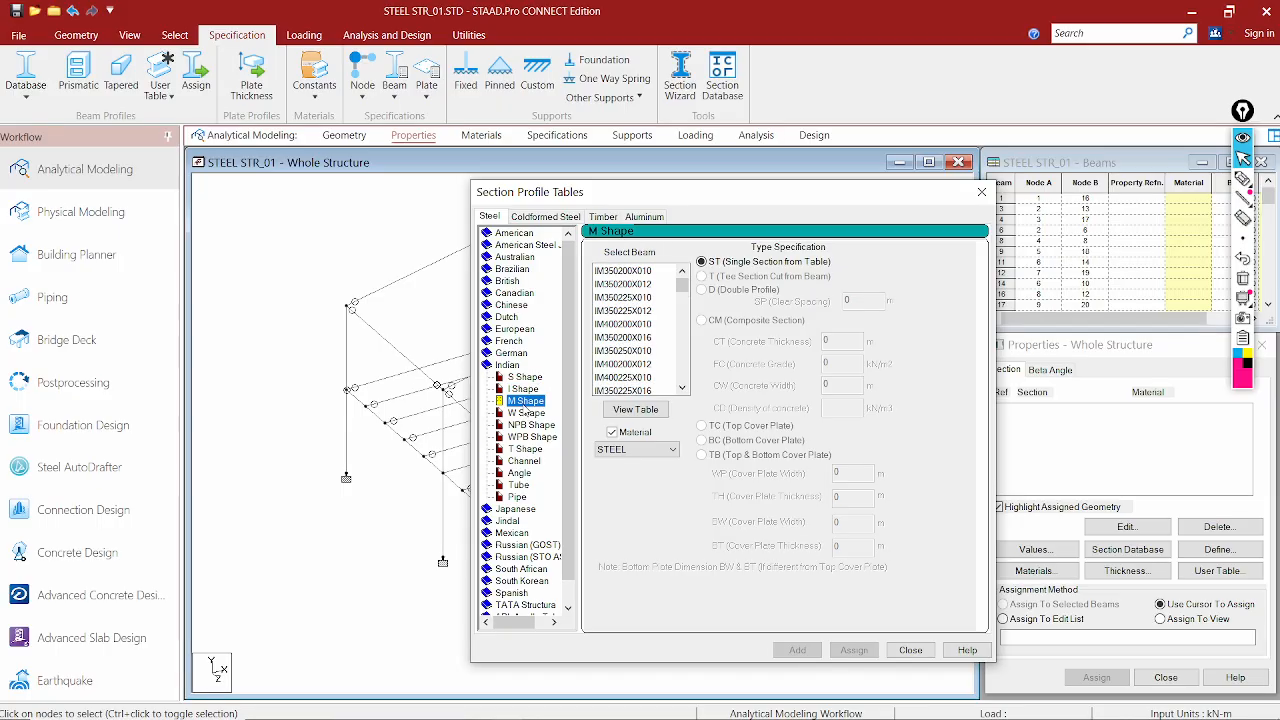
pyautogui.click(527, 413)
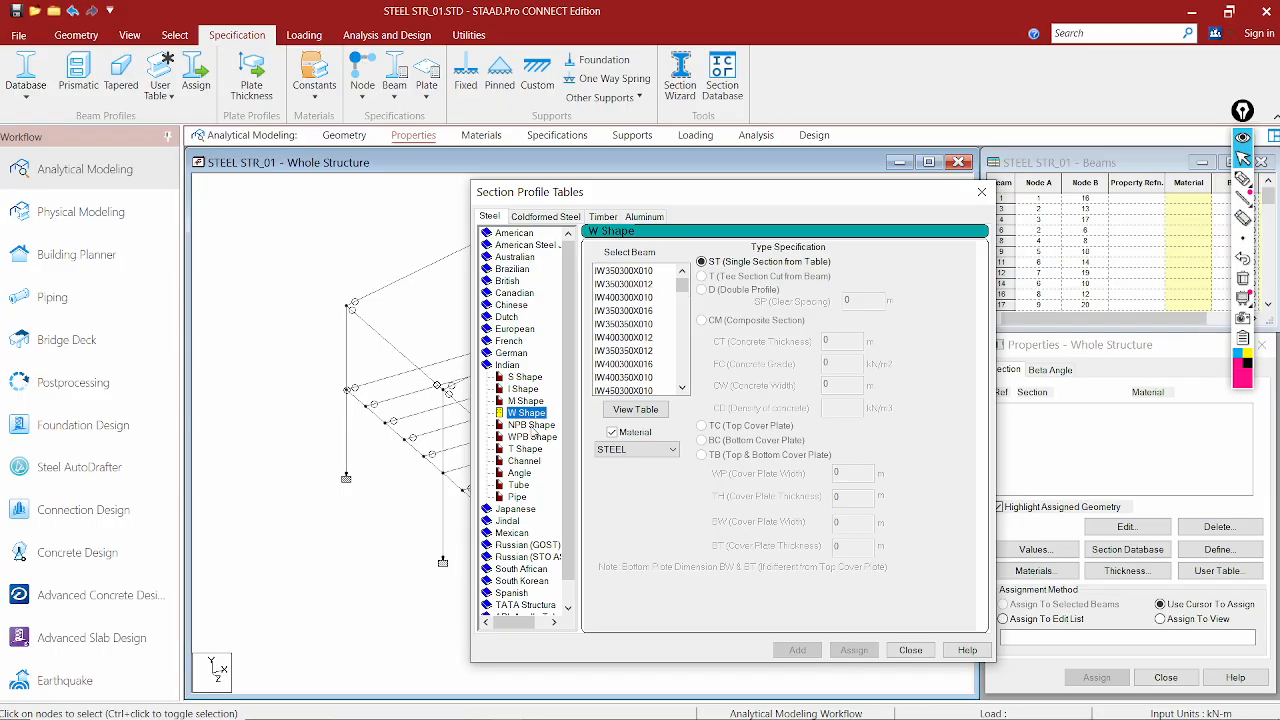
pyautogui.click(533, 437)
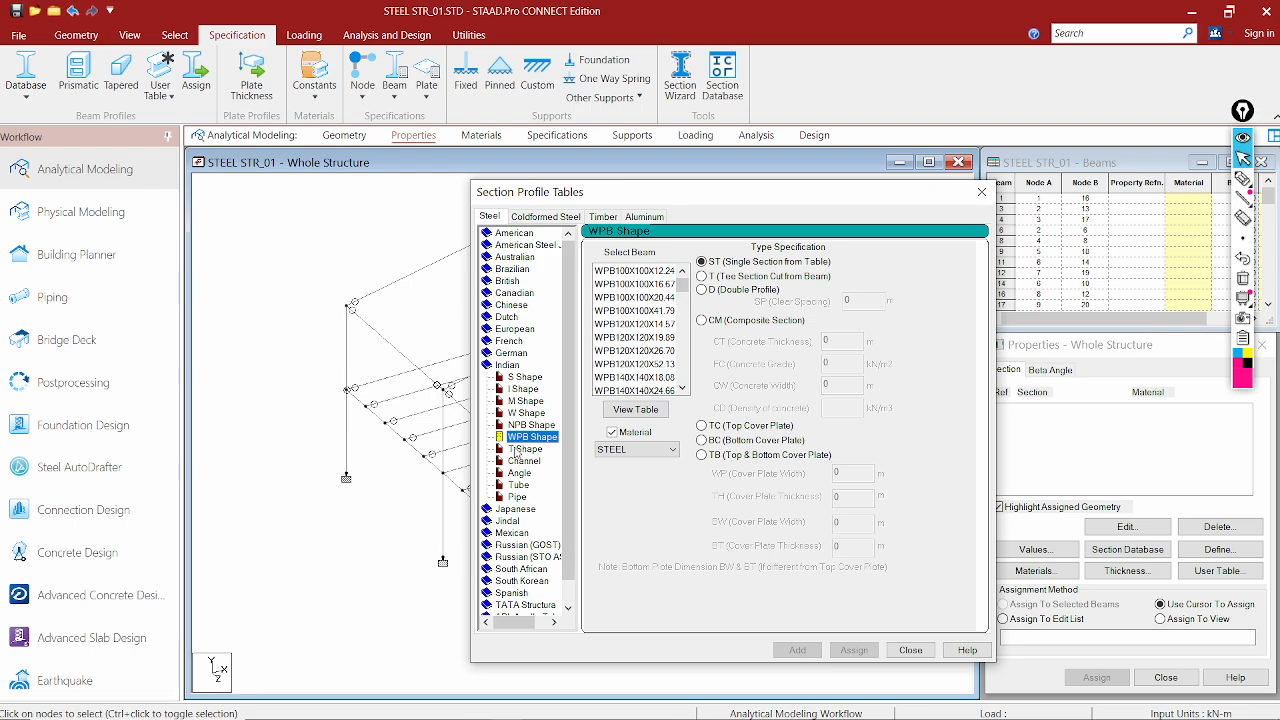
pyautogui.click(527, 426)
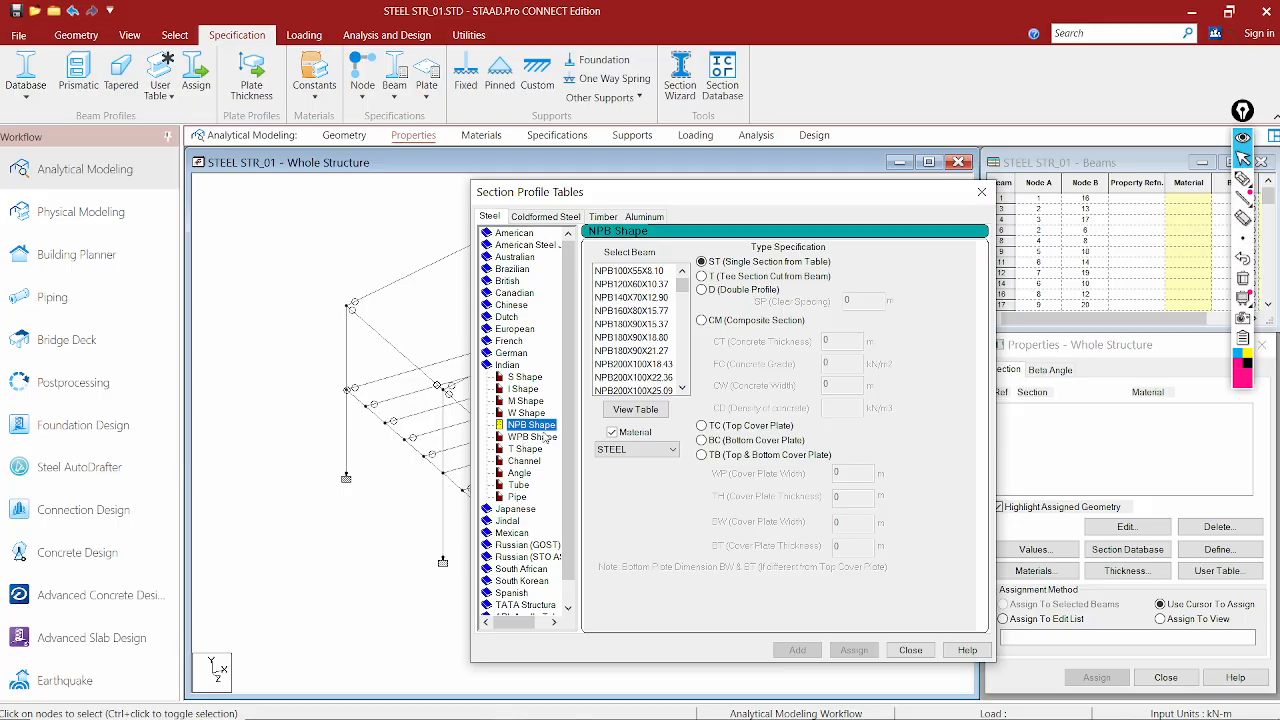
# Add the Indian WPB Shape section WPB120X120X52.13 in STEEL as a member property
pyautogui.click(533, 437)
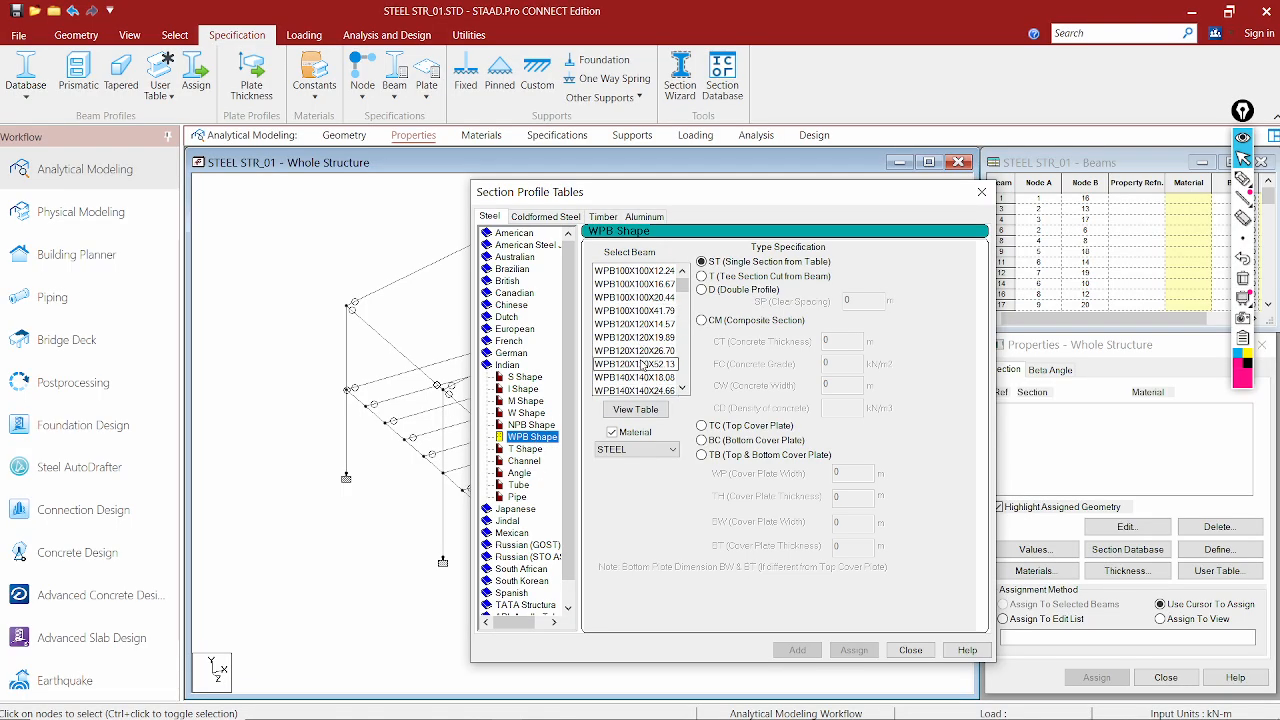
pyautogui.click(637, 366)
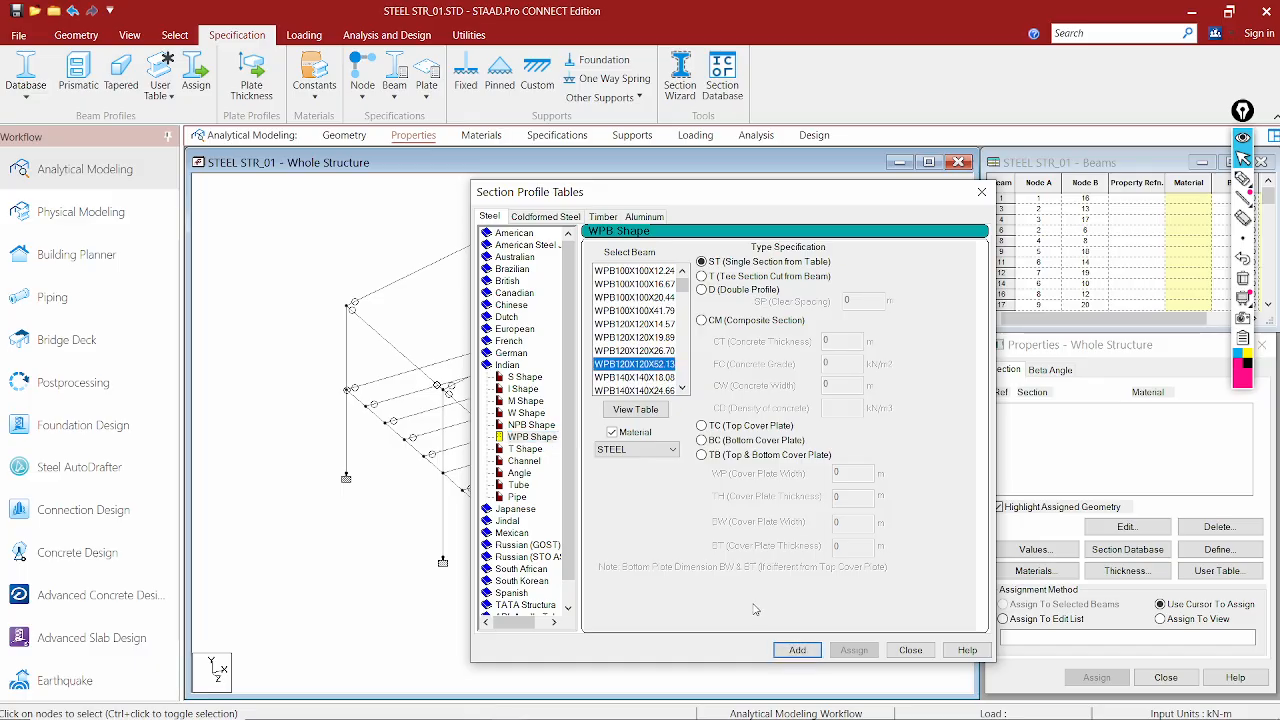
pyautogui.click(797, 650)
# Add the Indian NPB Shape section NPB250X125X30.11 in STEEL as a member property and close the section tables
pyautogui.click(531, 425)
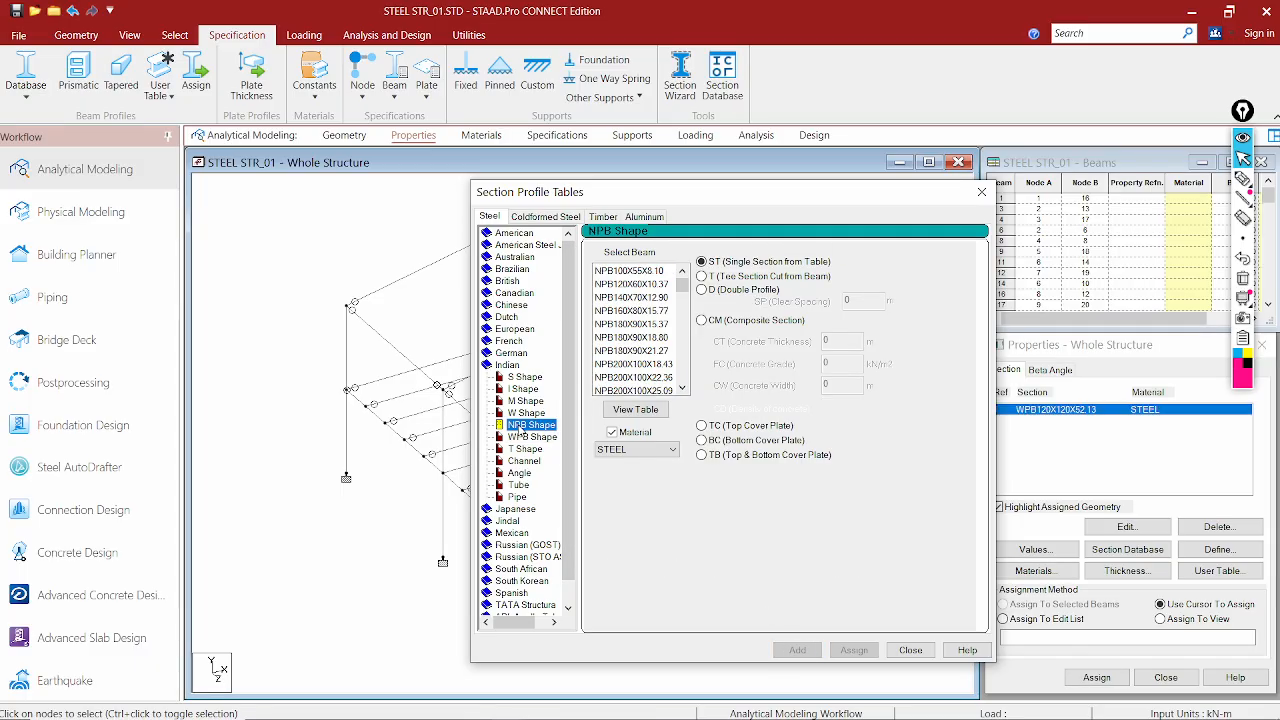
pyautogui.scroll(-1, 639, 340)
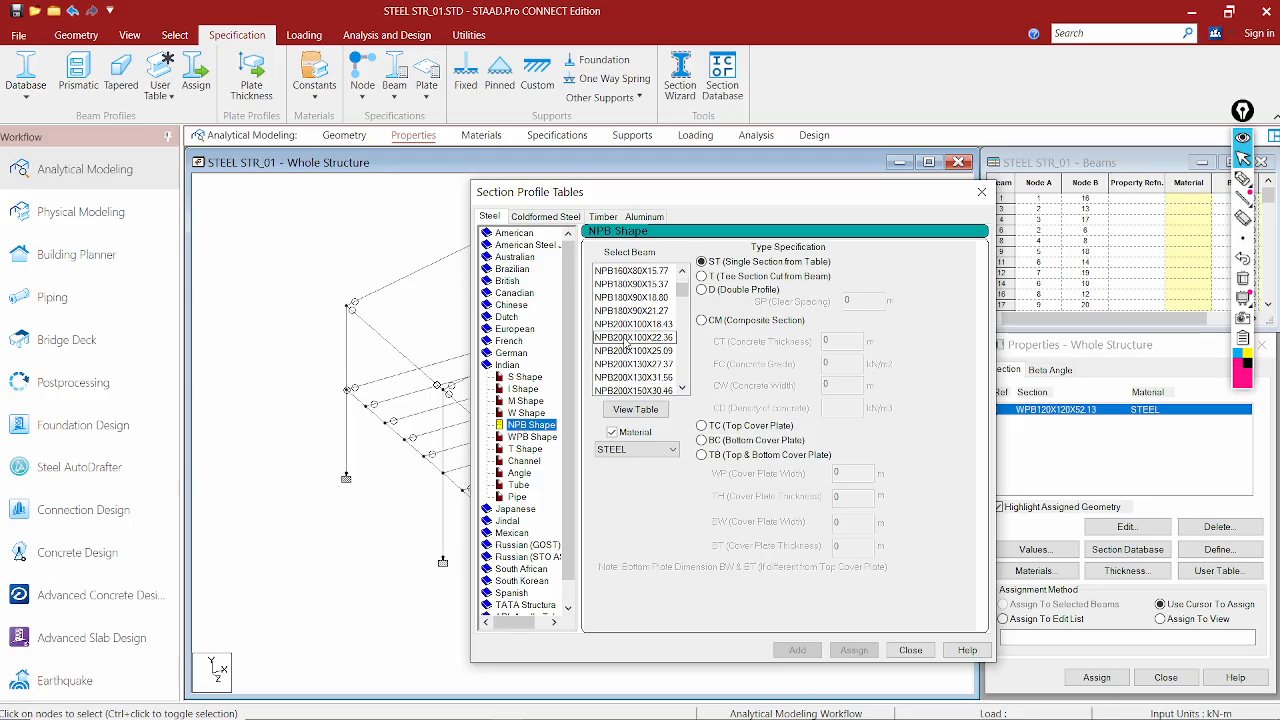
pyautogui.click(645, 379)
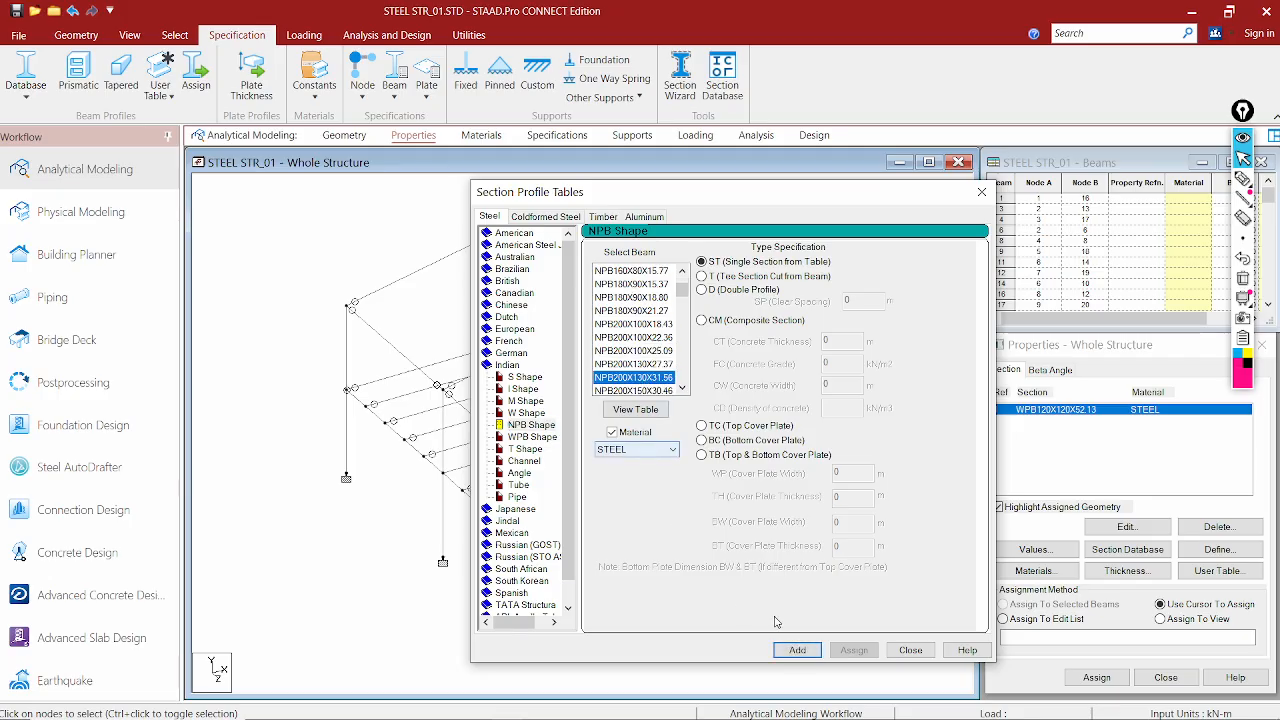
pyautogui.scroll(-3, 624, 308)
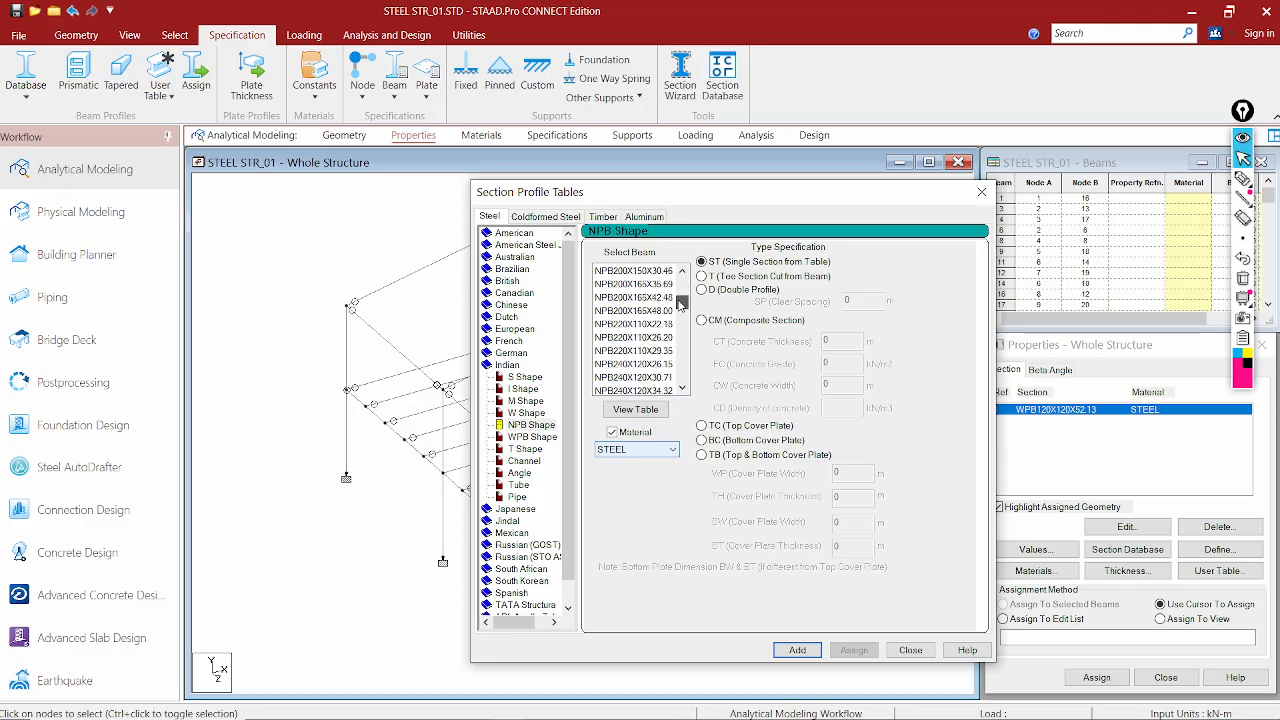
pyautogui.scroll(-1, 640, 350)
pyautogui.click(650, 378)
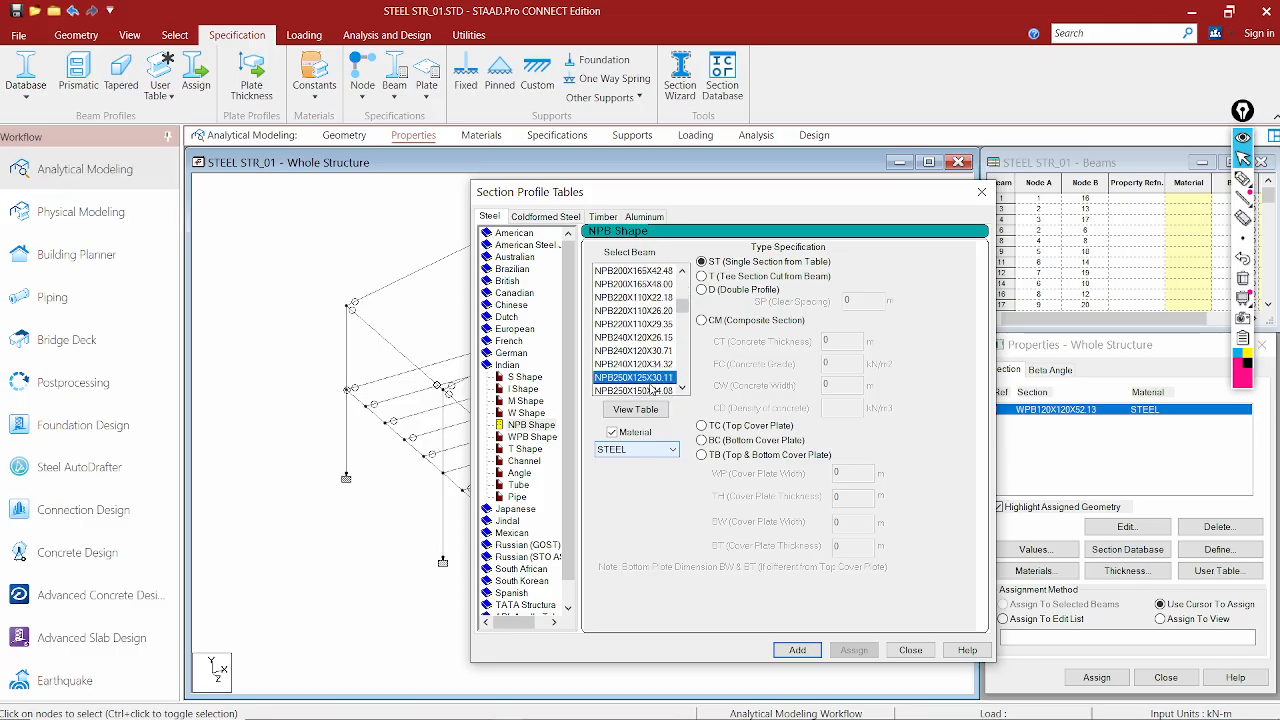
pyautogui.click(800, 652)
pyautogui.click(910, 651)
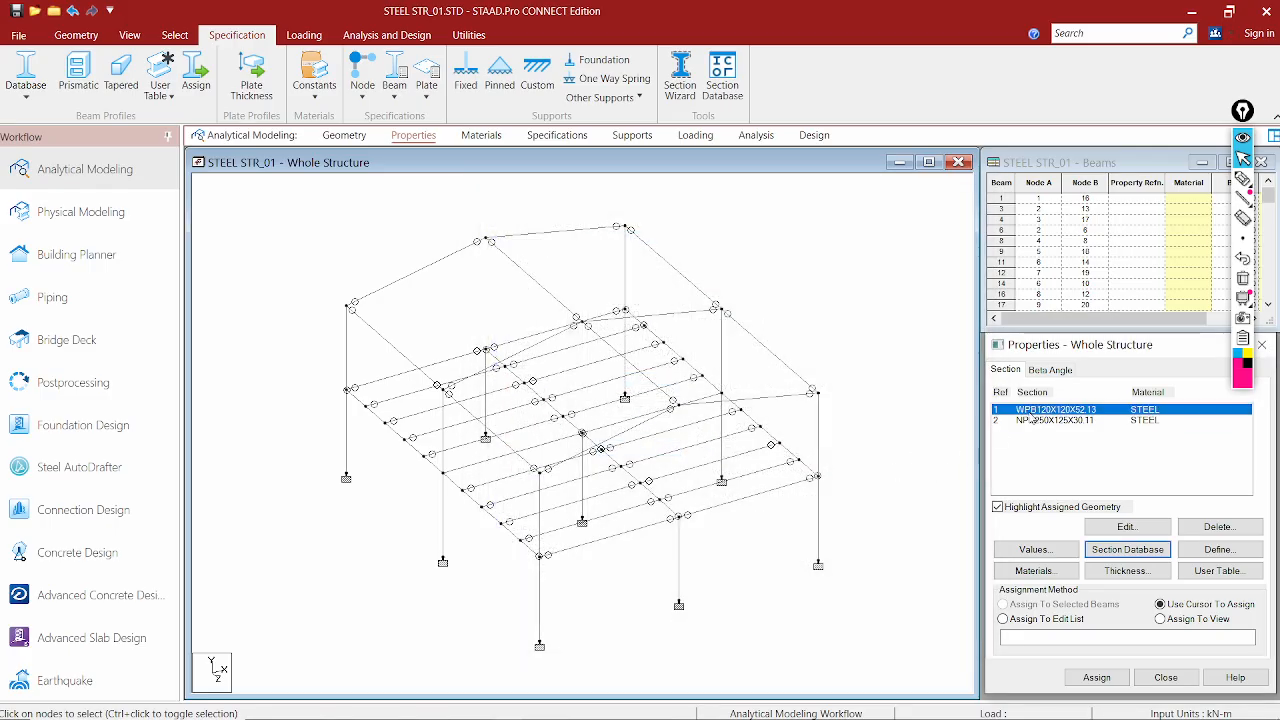
# Select all beams parallel to Y and assign the WPB120X120X52.13 section to these columns
pyautogui.scroll(5, 828, 455)
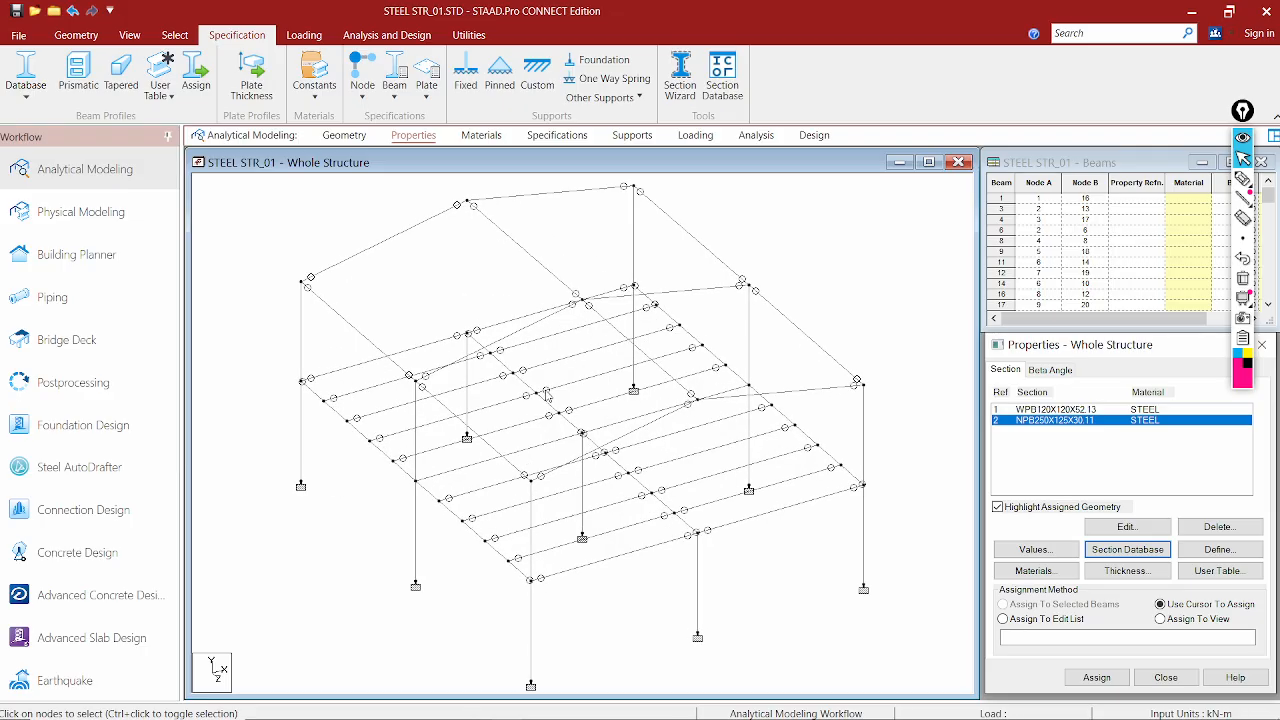
pyautogui.scroll(-4, 326, 258)
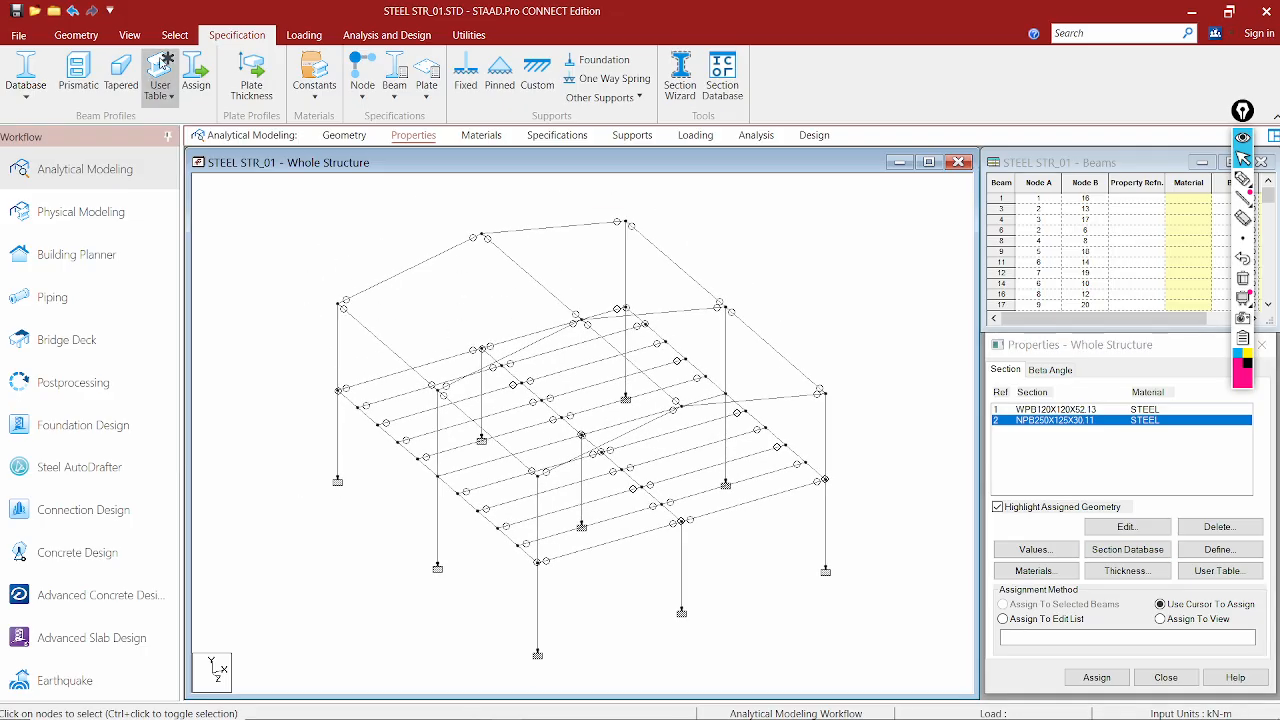
pyautogui.click(175, 35)
pyautogui.click(670, 63)
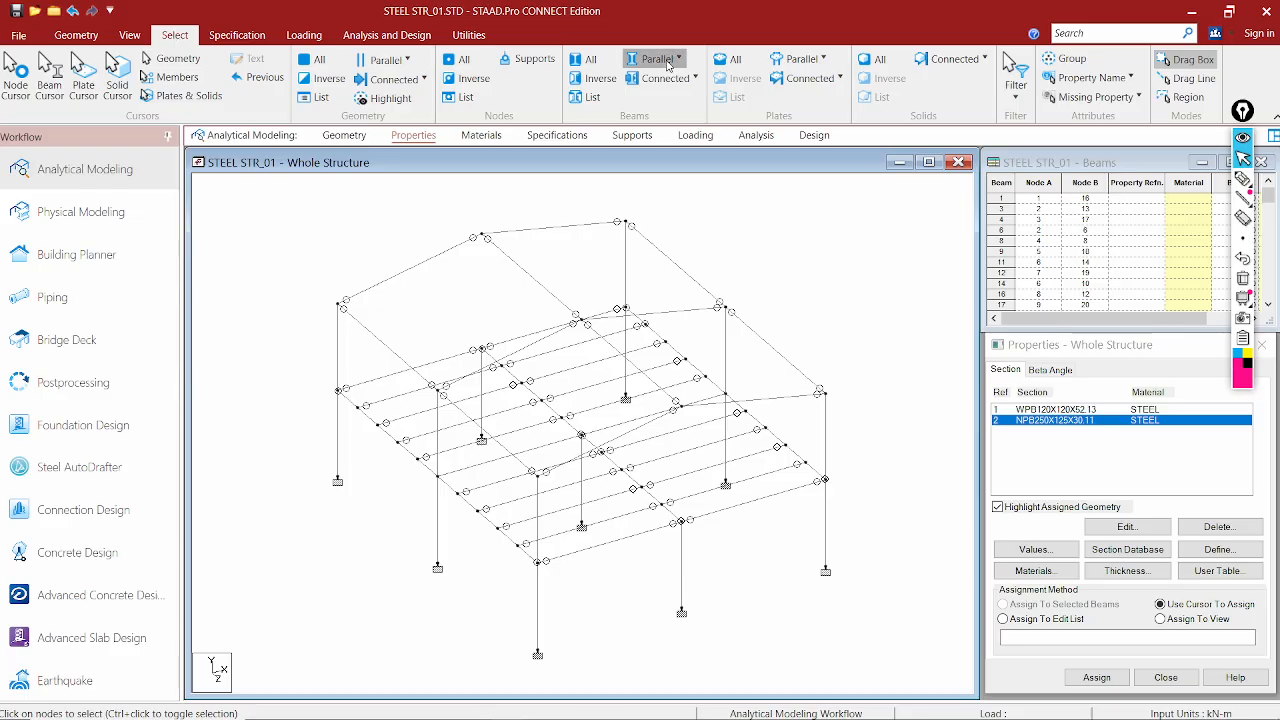
pyautogui.click(655, 113)
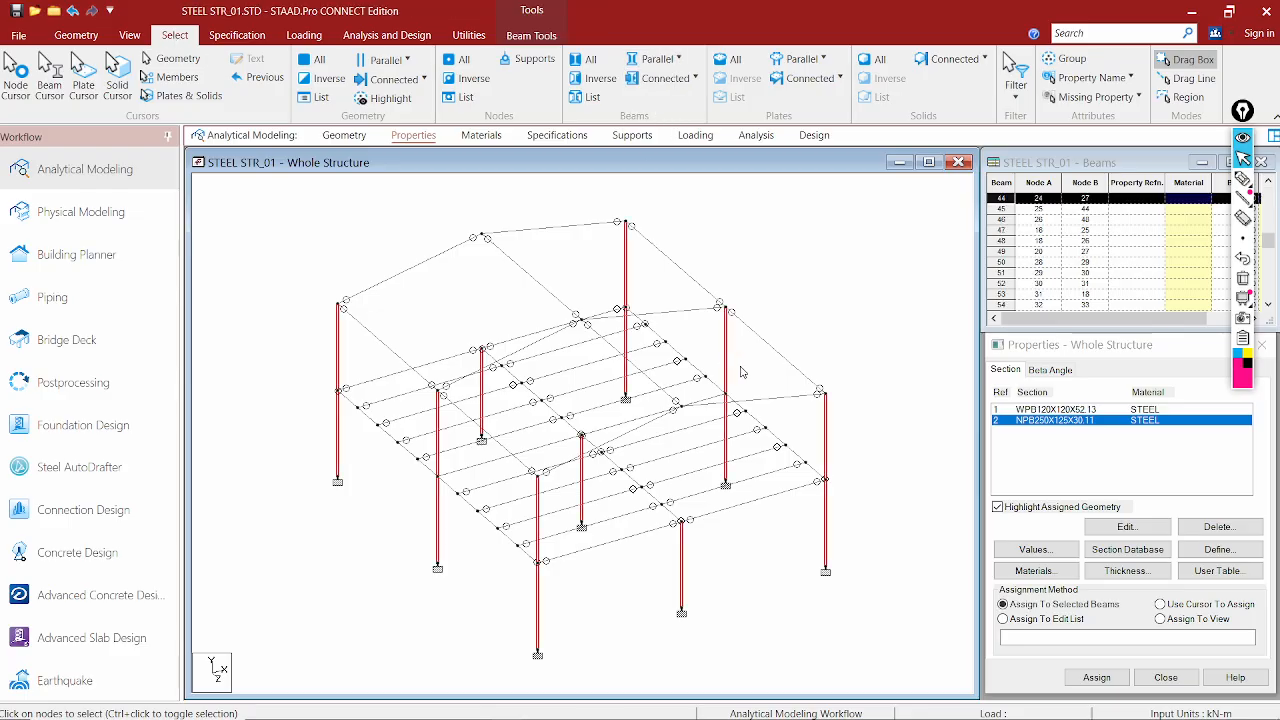
pyautogui.click(1044, 412)
pyautogui.click(662, 58)
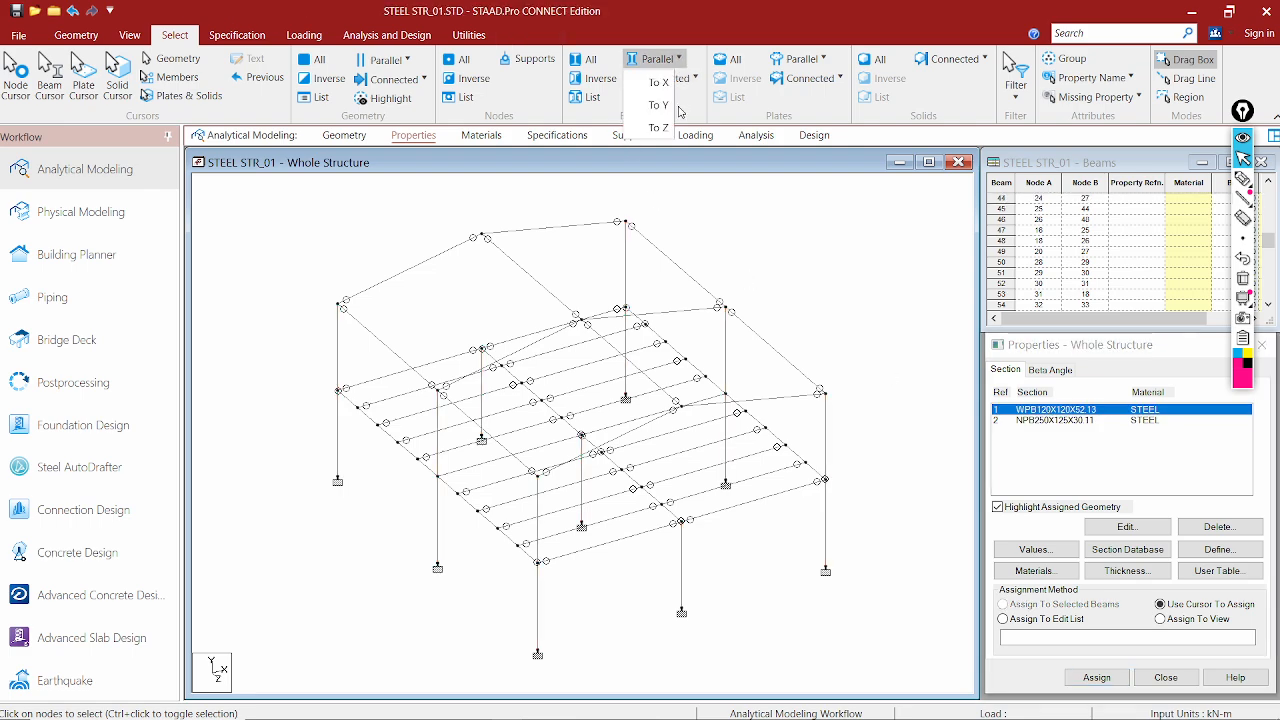
pyautogui.click(655, 113)
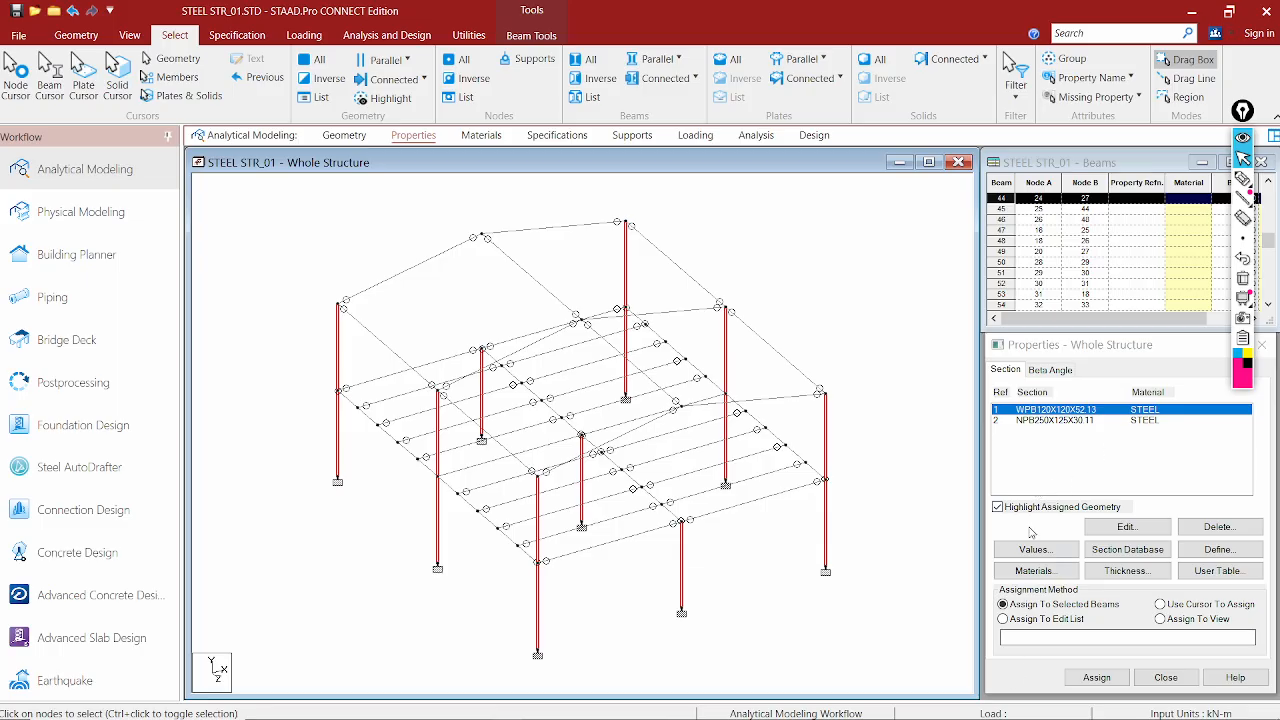
pyautogui.click(1090, 675)
pyautogui.click(1135, 562)
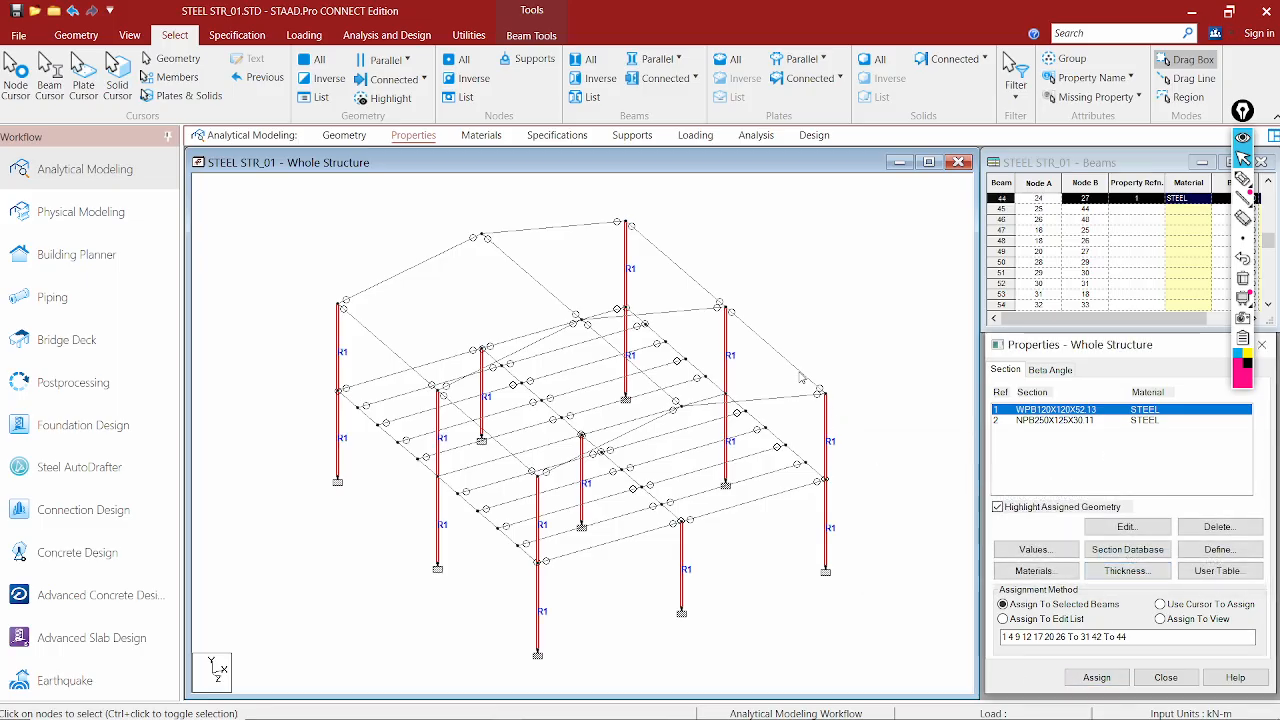
# Highlight the WPB120X120X52.13 columns, invert the beam selection, and assign NPB250X125X30.11 to the remaining members with assigned-geometry highlighting off
pyautogui.click(1042, 421)
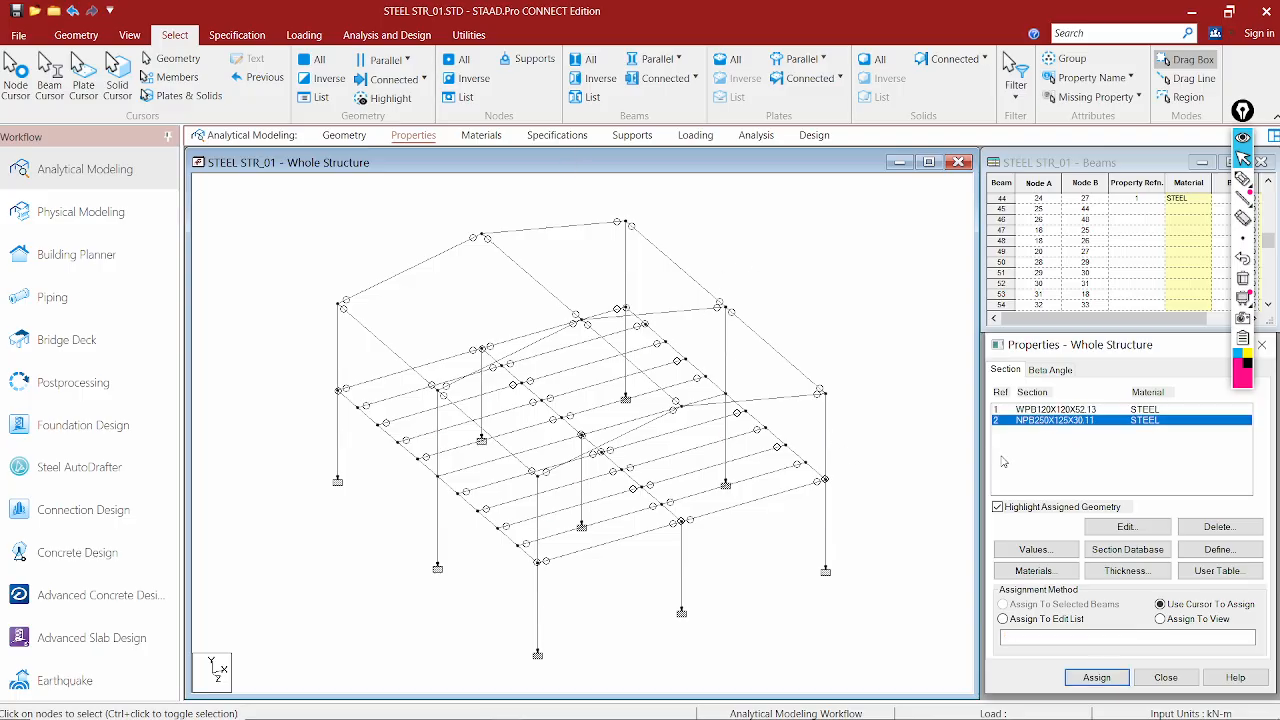
pyautogui.click(1031, 410)
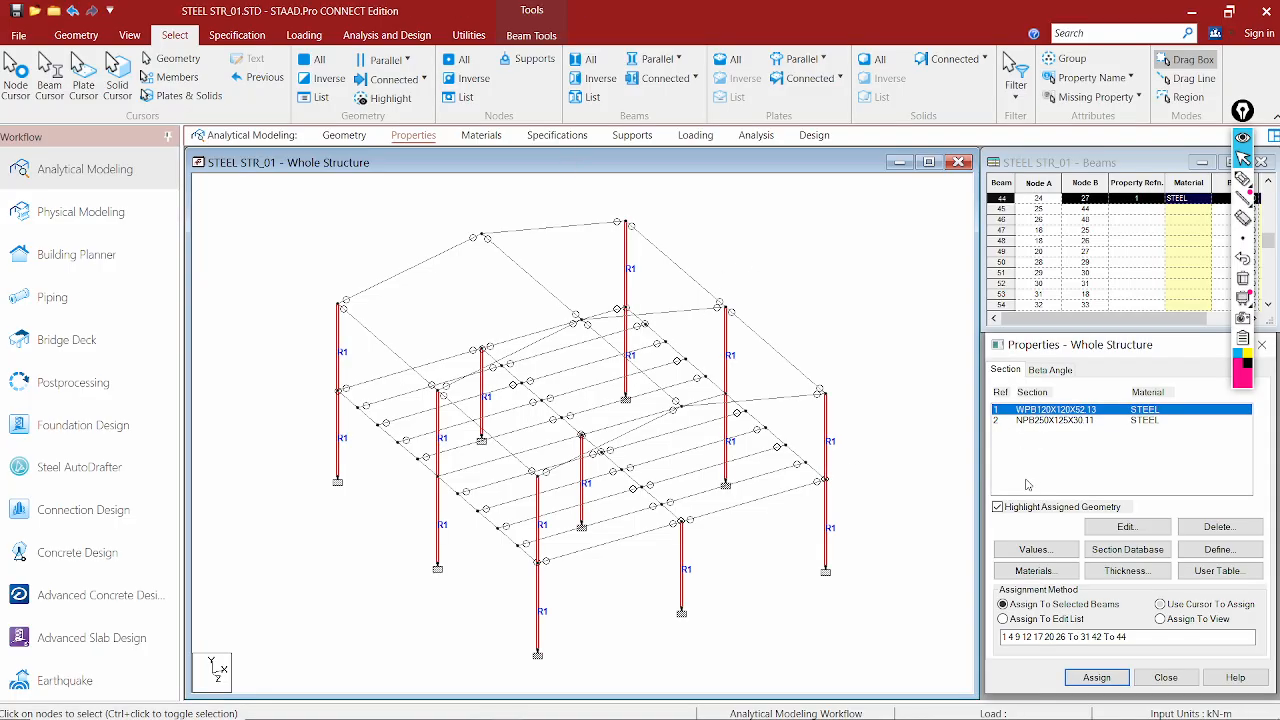
pyautogui.click(598, 79)
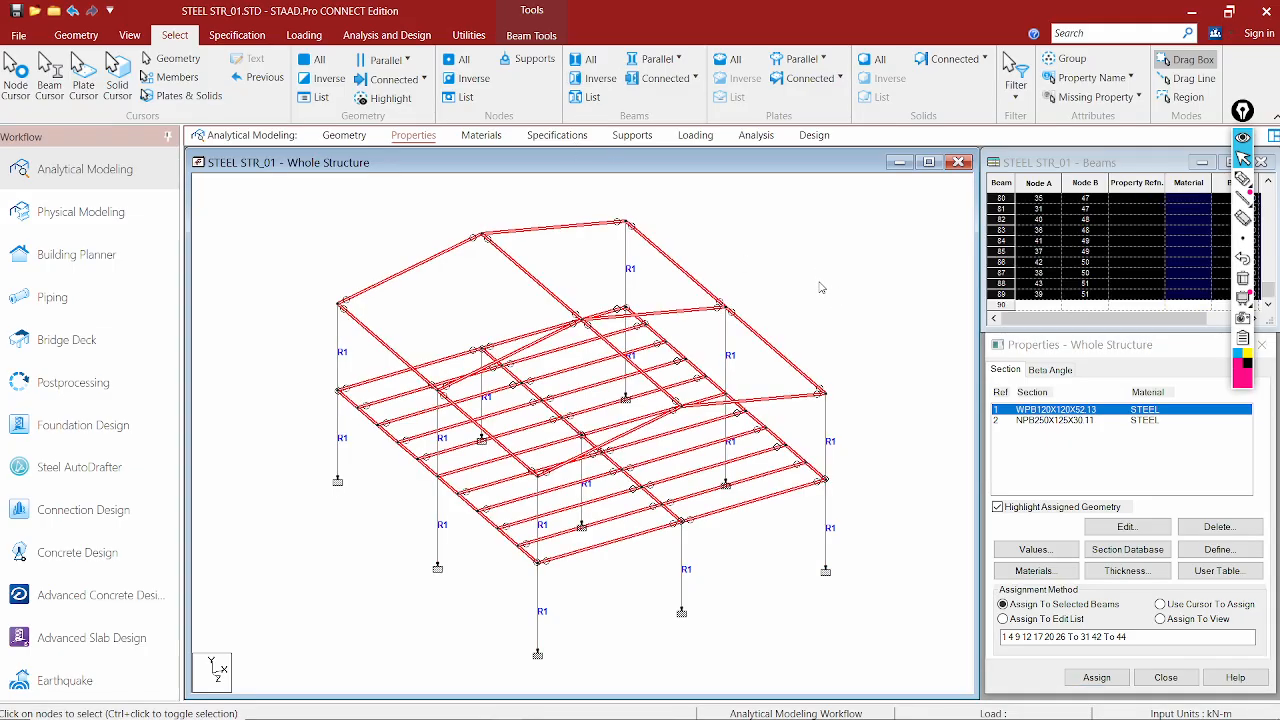
pyautogui.click(997, 507)
pyautogui.click(1054, 420)
pyautogui.click(1097, 678)
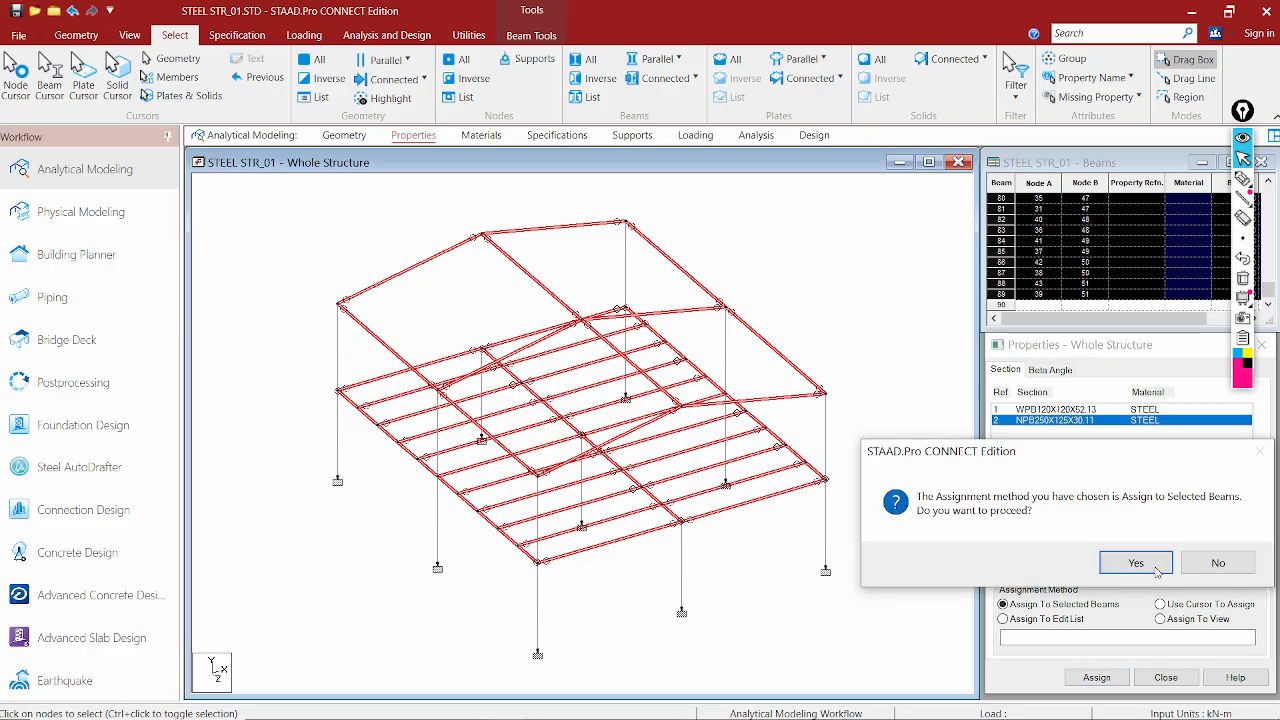
pyautogui.click(1134, 564)
# Turn assigned-geometry highlighting back on, highlight the NPB250X125X30.11 members, and create a new view of only these members
pyautogui.scroll(-2, 894, 355)
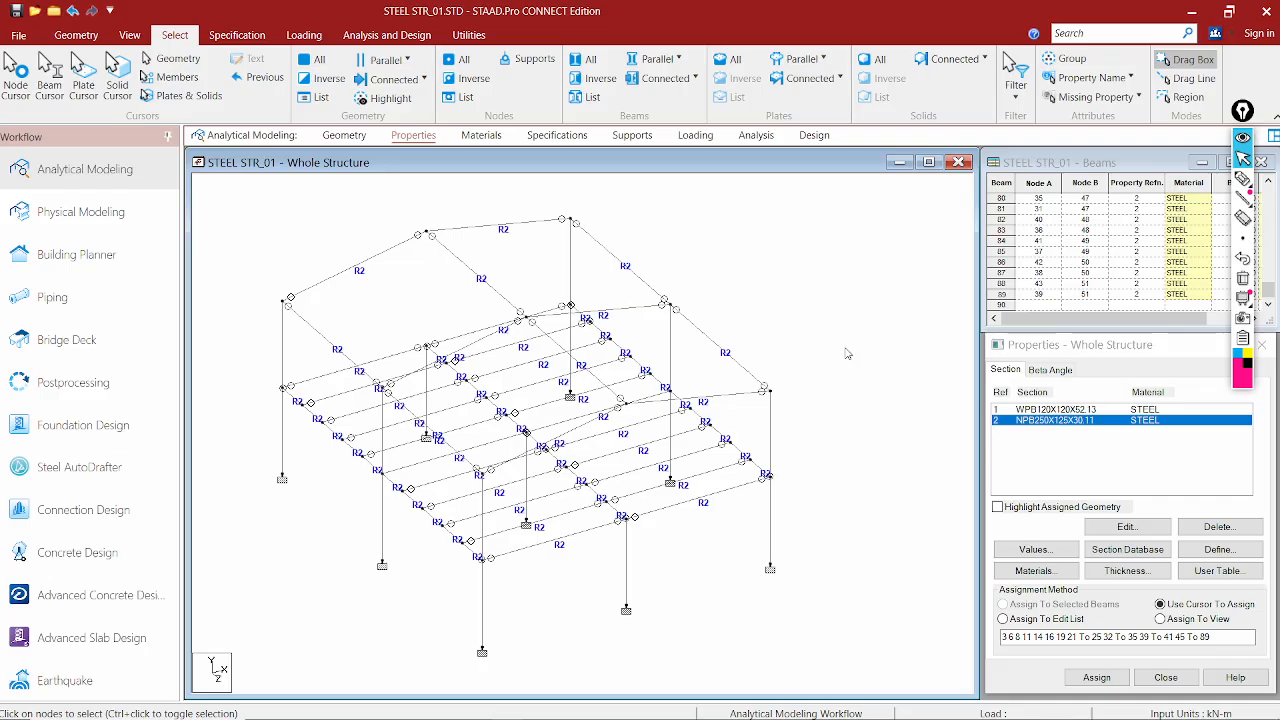
pyautogui.click(1060, 410)
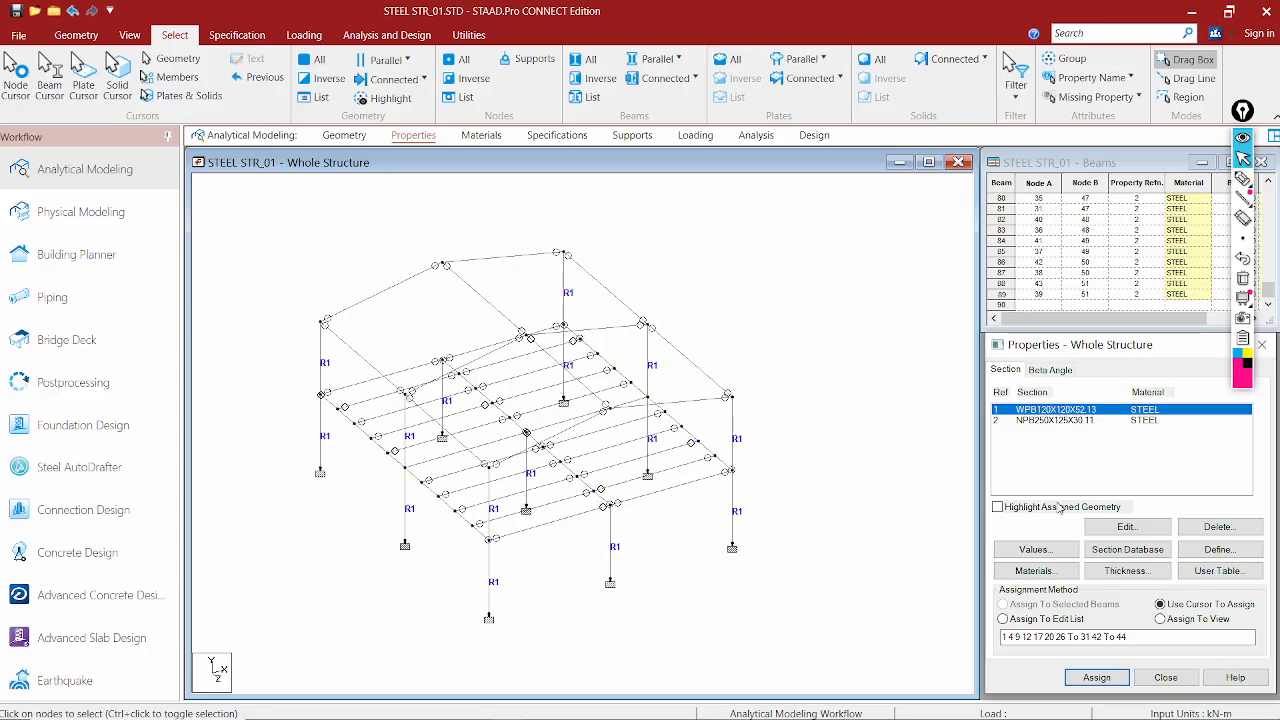
pyautogui.click(1045, 421)
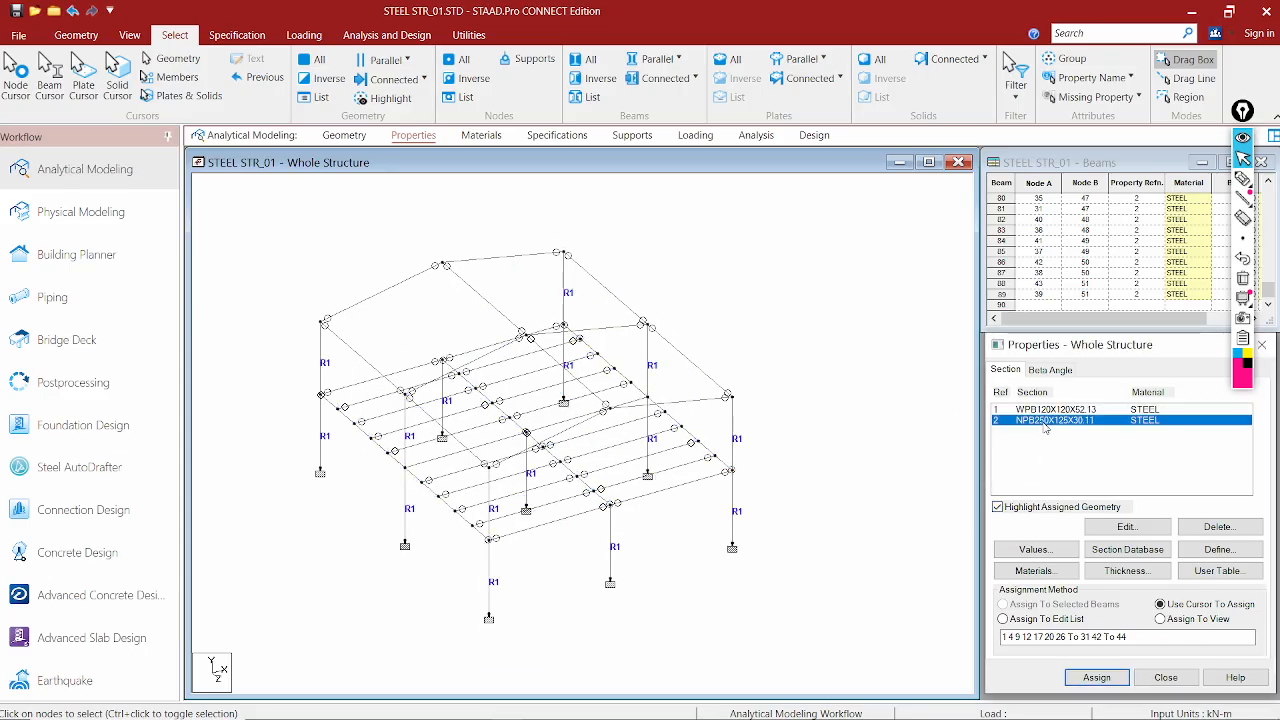
pyautogui.rightClick(898, 293)
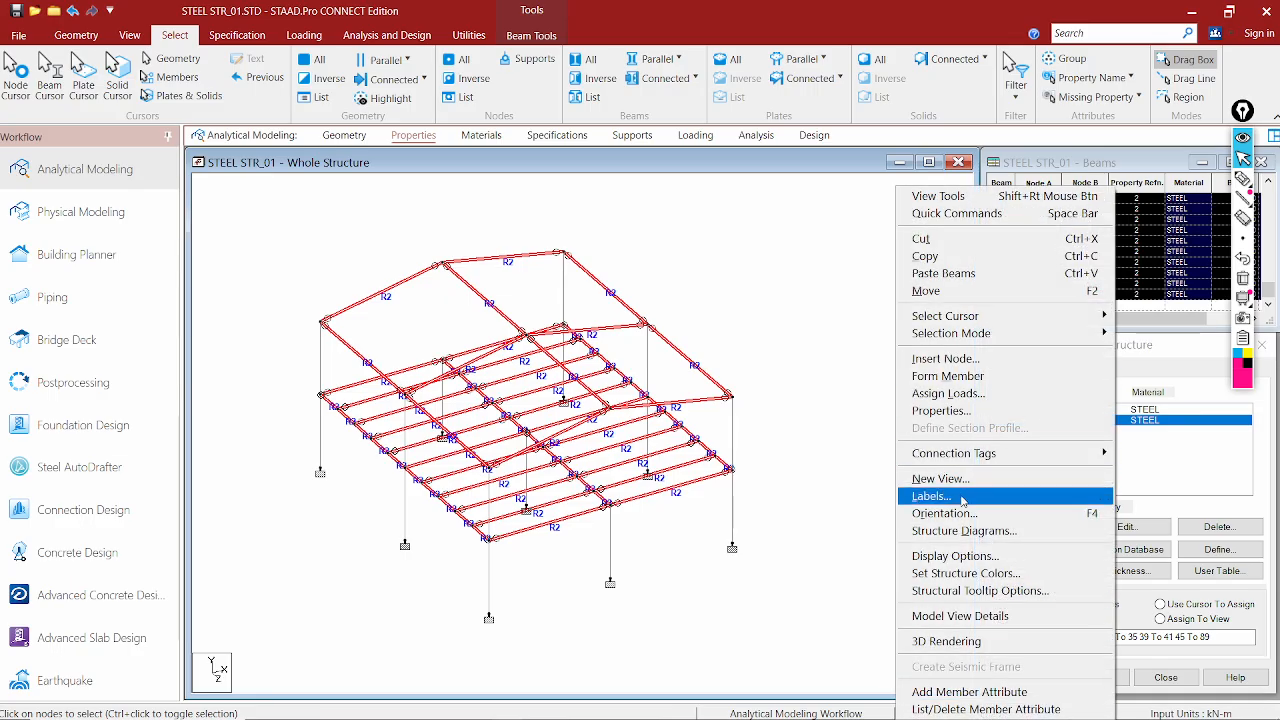
pyautogui.click(918, 479)
pyautogui.click(840, 411)
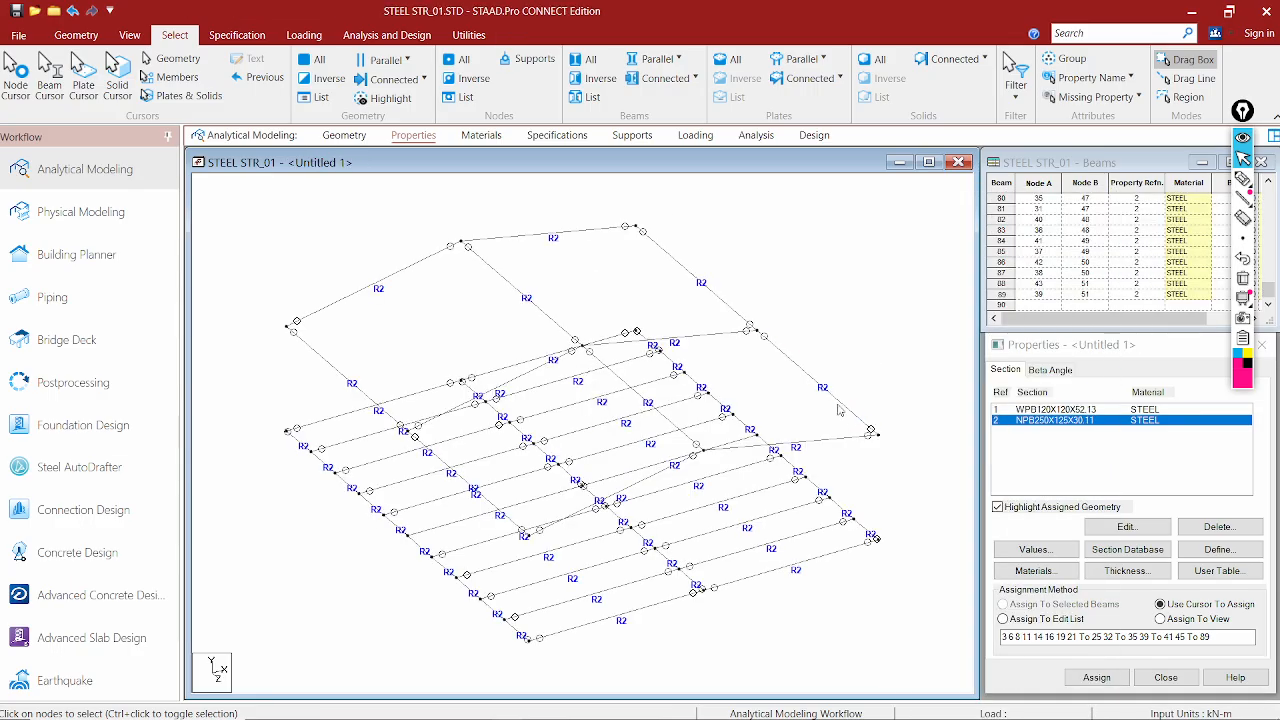
# Display the whole structure and highlight the members of WPB120X120X52.13 and NPB250X125X30.11 in turn
pyautogui.click(129, 35)
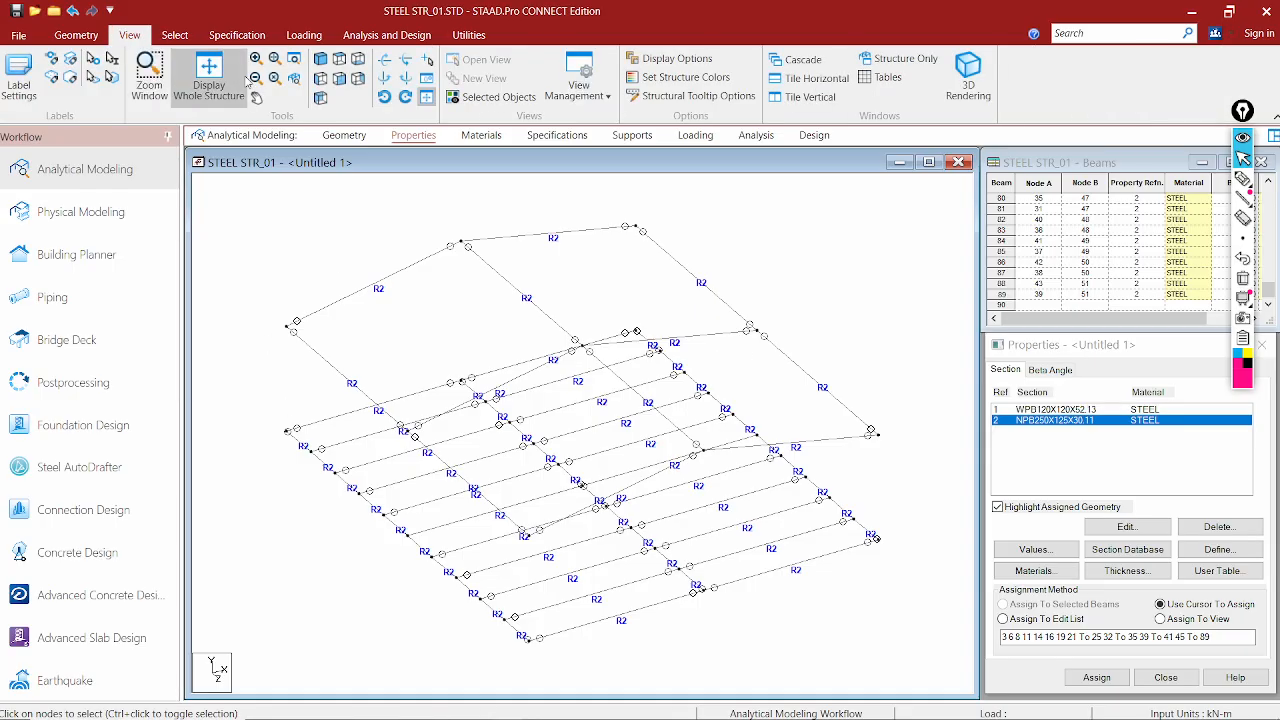
pyautogui.click(209, 75)
pyautogui.scroll(1, 628, 306)
pyautogui.moveTo(754, 329); pyautogui.dragTo(700, 318, button='middle')
pyautogui.moveTo(521, 389); pyautogui.dragTo(530, 358, button='middle')
pyautogui.moveTo(629, 316); pyautogui.dragTo(637, 331, button='middle')
pyautogui.click(1058, 409)
pyautogui.click(1153, 420)
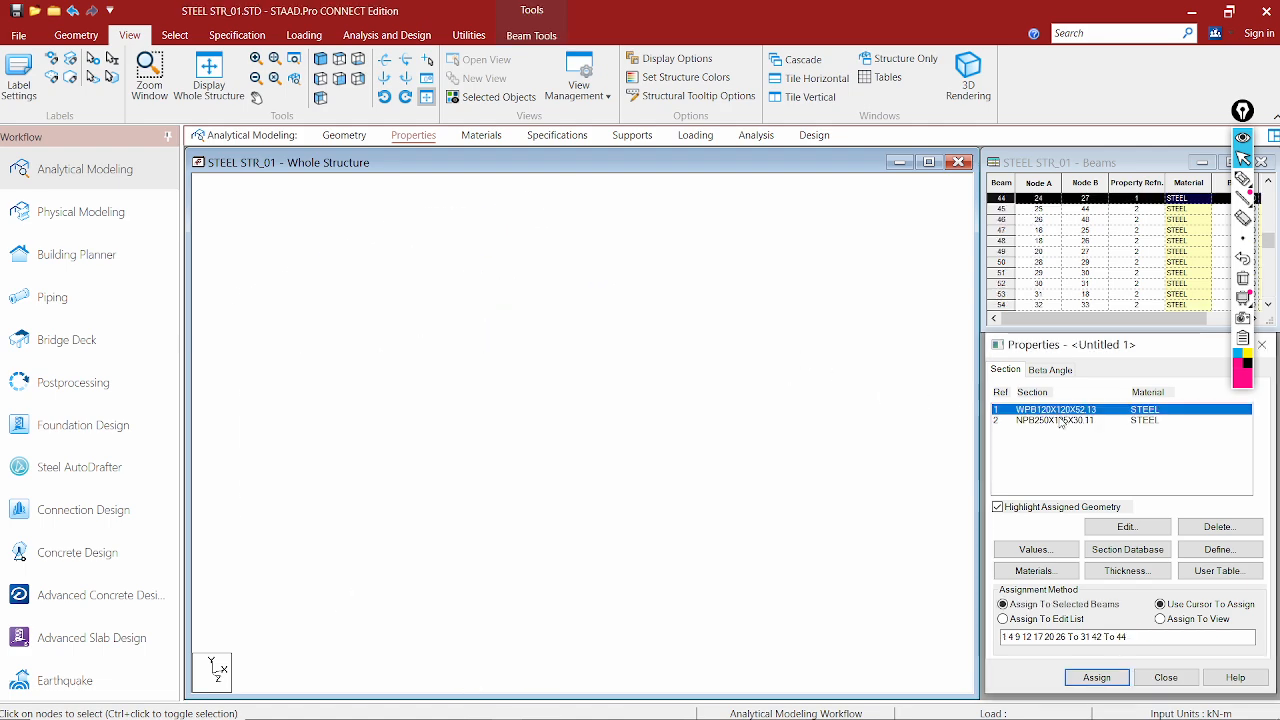
# Open a 3D rendering of the whole structure, zoom in on its members and maximize the rendered view
pyautogui.click(968, 72)
pyautogui.scroll(6, 636, 397)
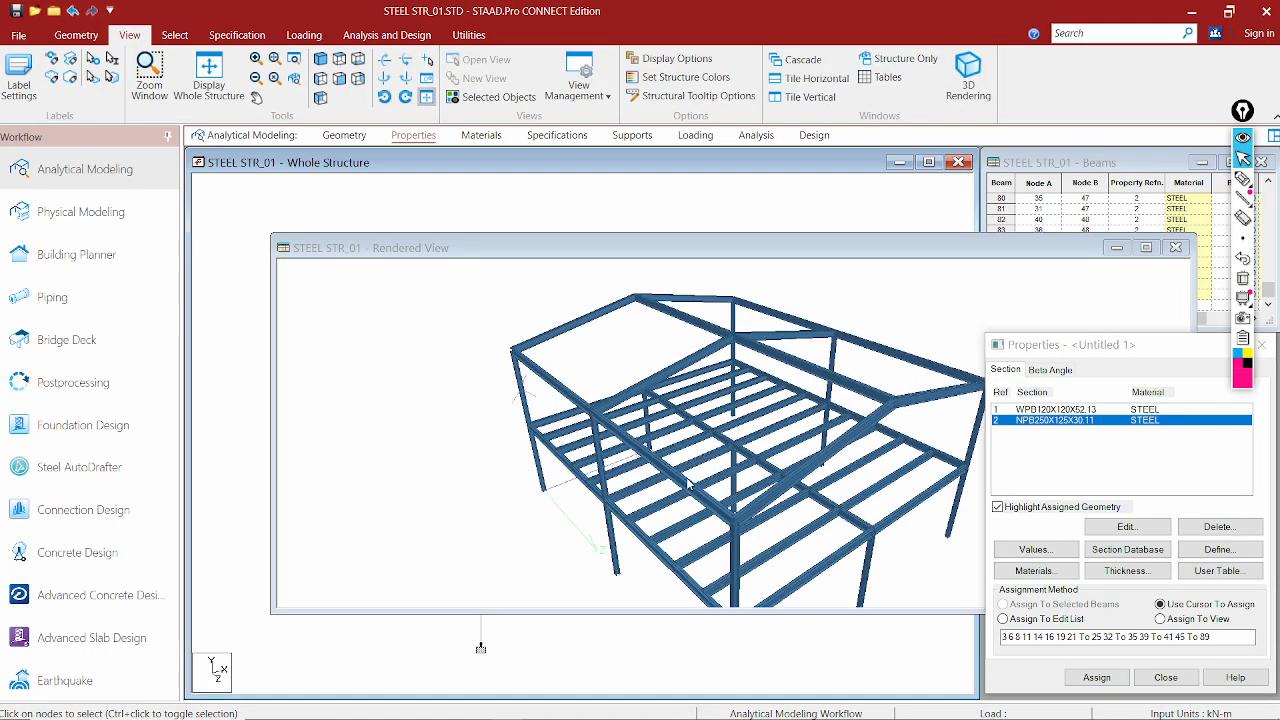
pyautogui.scroll(6, 689, 484)
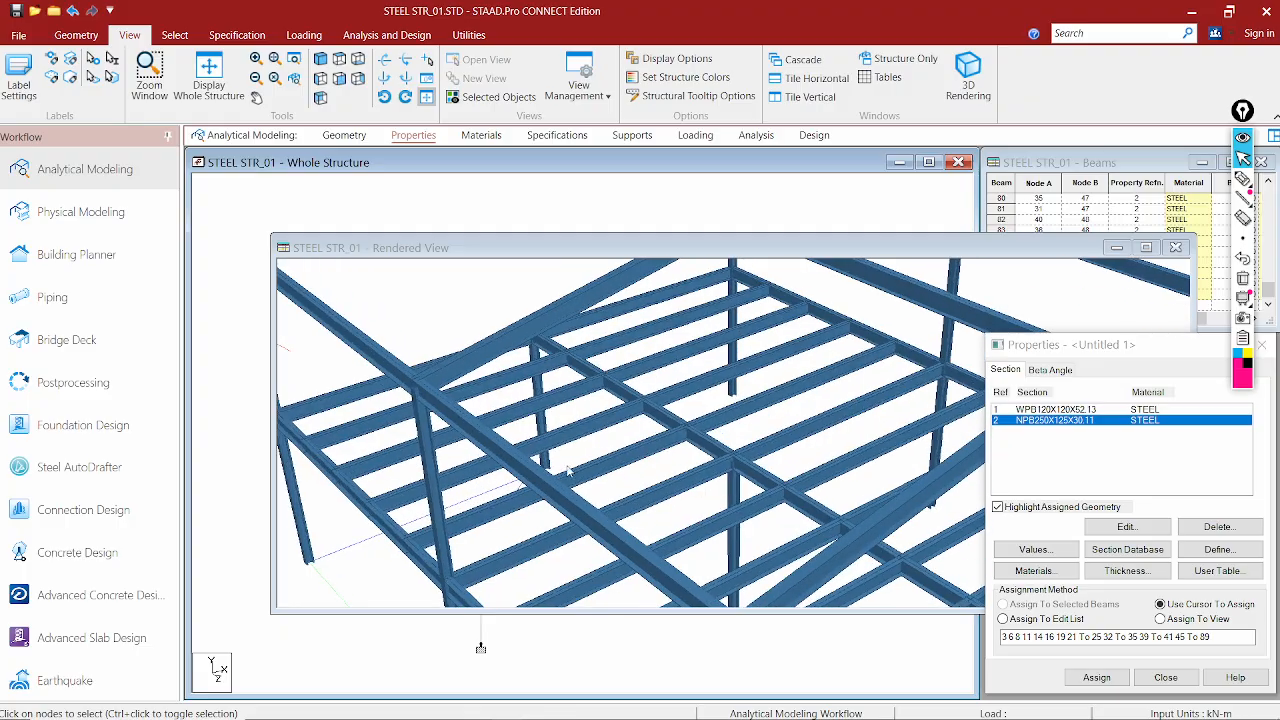
pyautogui.click(546, 450)
pyautogui.click(1145, 248)
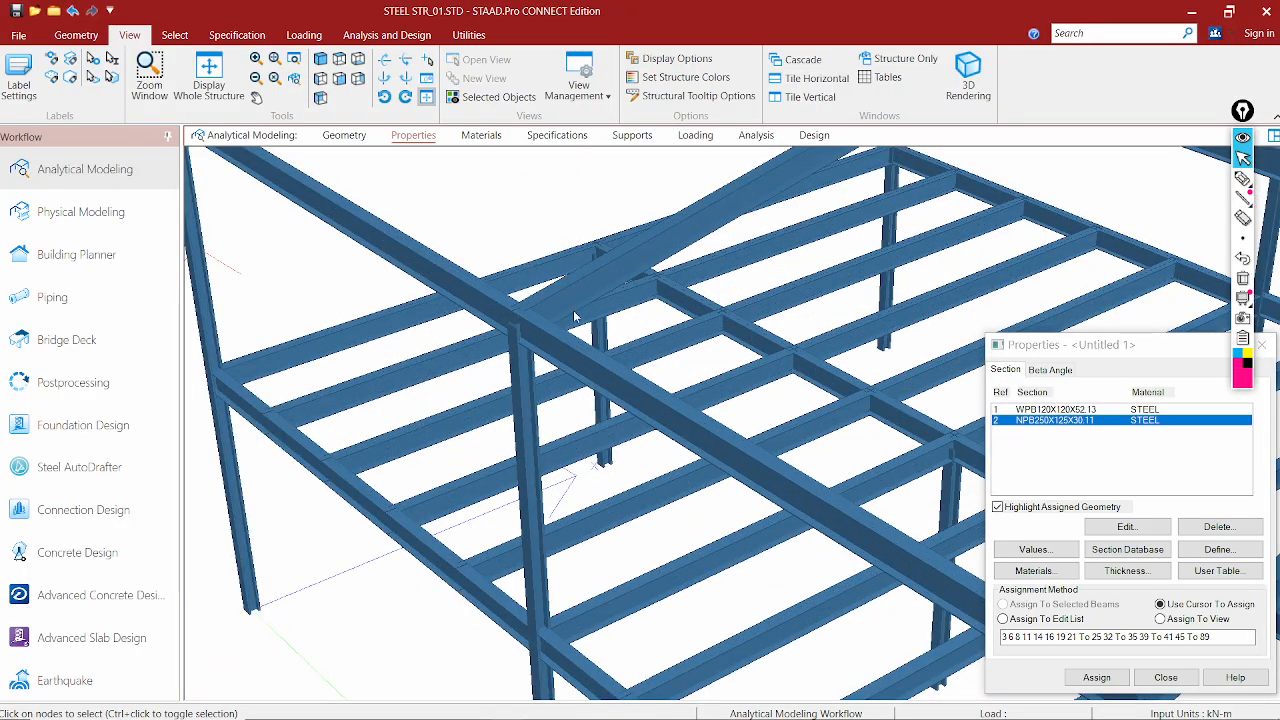
# Examine the rendered column, beam and rafter connections from several angles, including the eave, ridge and floor-level joints
pyautogui.scroll(8, 532, 403)
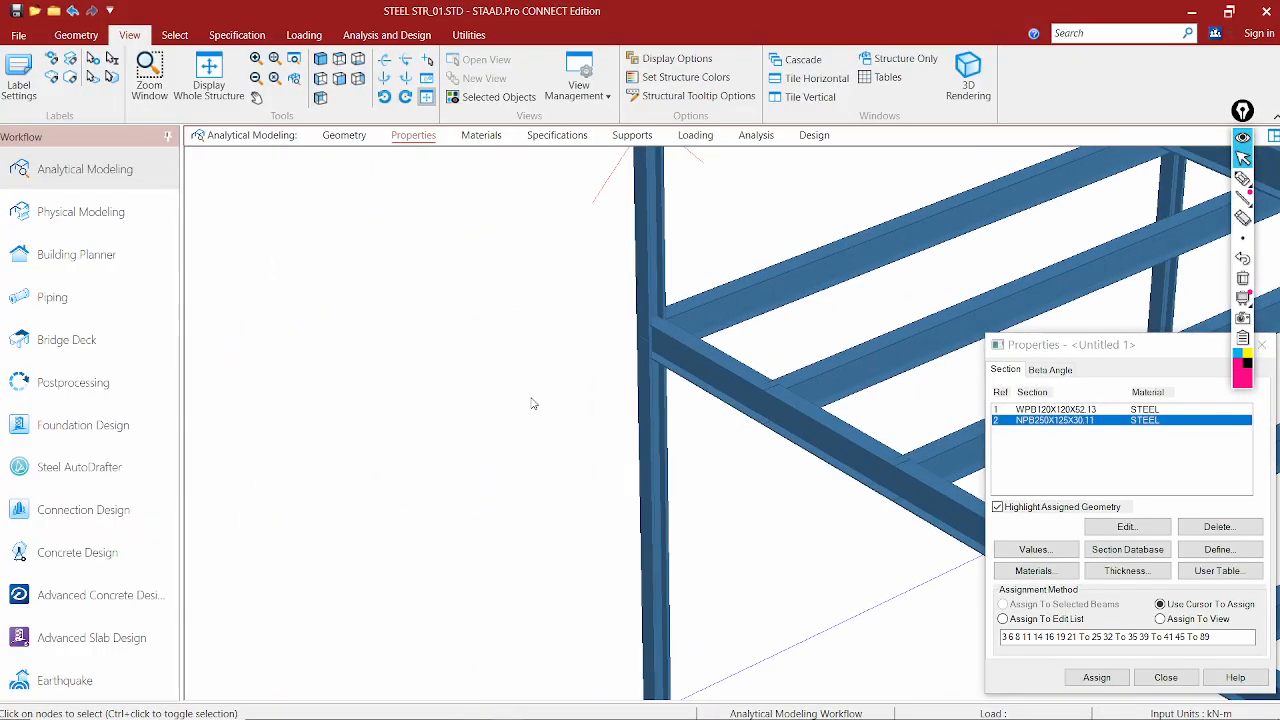
pyautogui.moveTo(640, 185); pyautogui.dragTo(523, 383, button='middle')
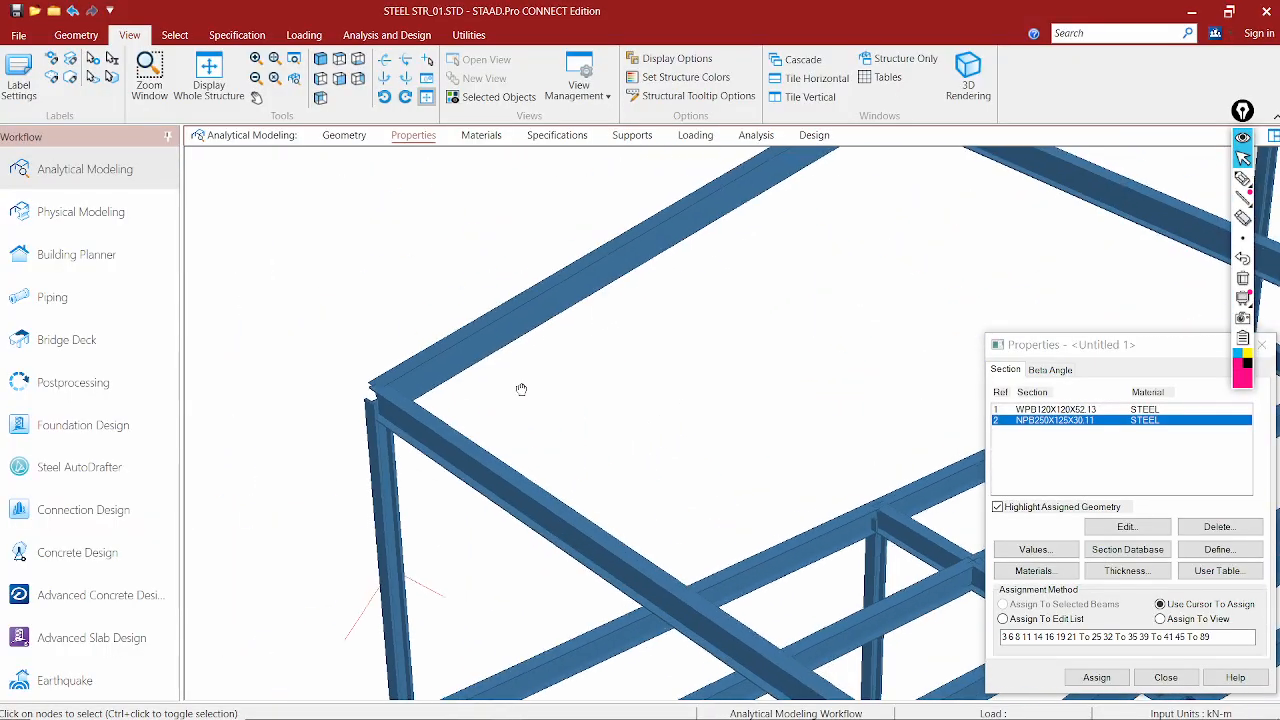
pyautogui.scroll(-2, 466, 386)
pyautogui.moveTo(463, 548); pyautogui.dragTo(408, 365, button='middle')
pyautogui.scroll(-3, 427, 299)
pyautogui.moveTo(425, 298); pyautogui.dragTo(404, 348, button='middle')
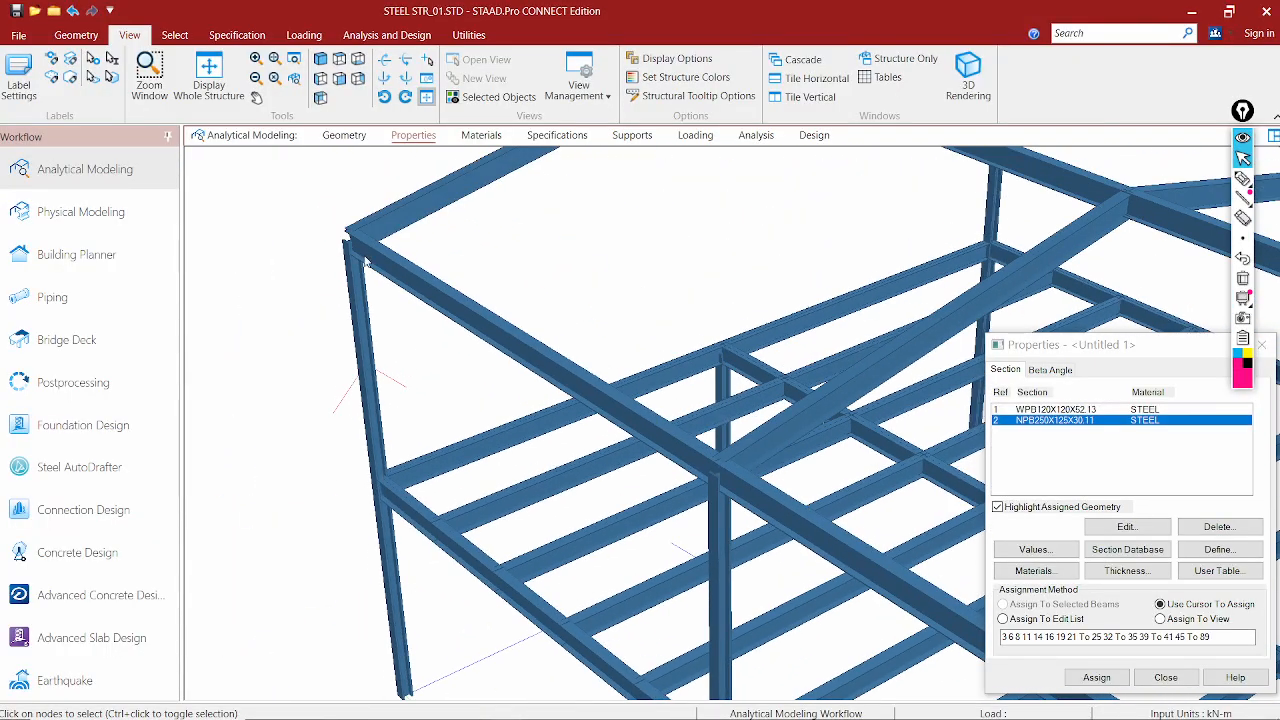
pyautogui.moveTo(824, 231); pyautogui.dragTo(714, 282, button='middle')
pyautogui.scroll(2, 826, 240)
pyautogui.moveTo(960, 203); pyautogui.dragTo(749, 346, button='middle')
pyautogui.scroll(4, 749, 346)
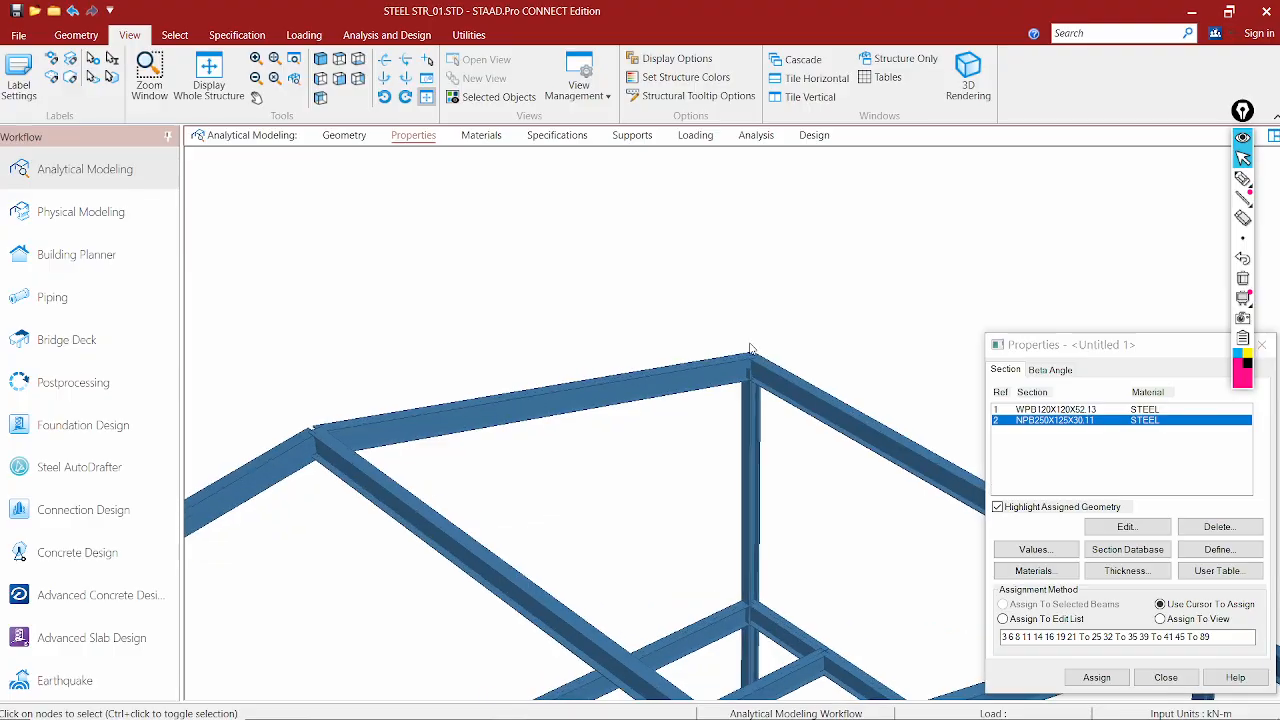
pyautogui.scroll(4, 753, 438)
pyautogui.scroll(-2, 592, 249)
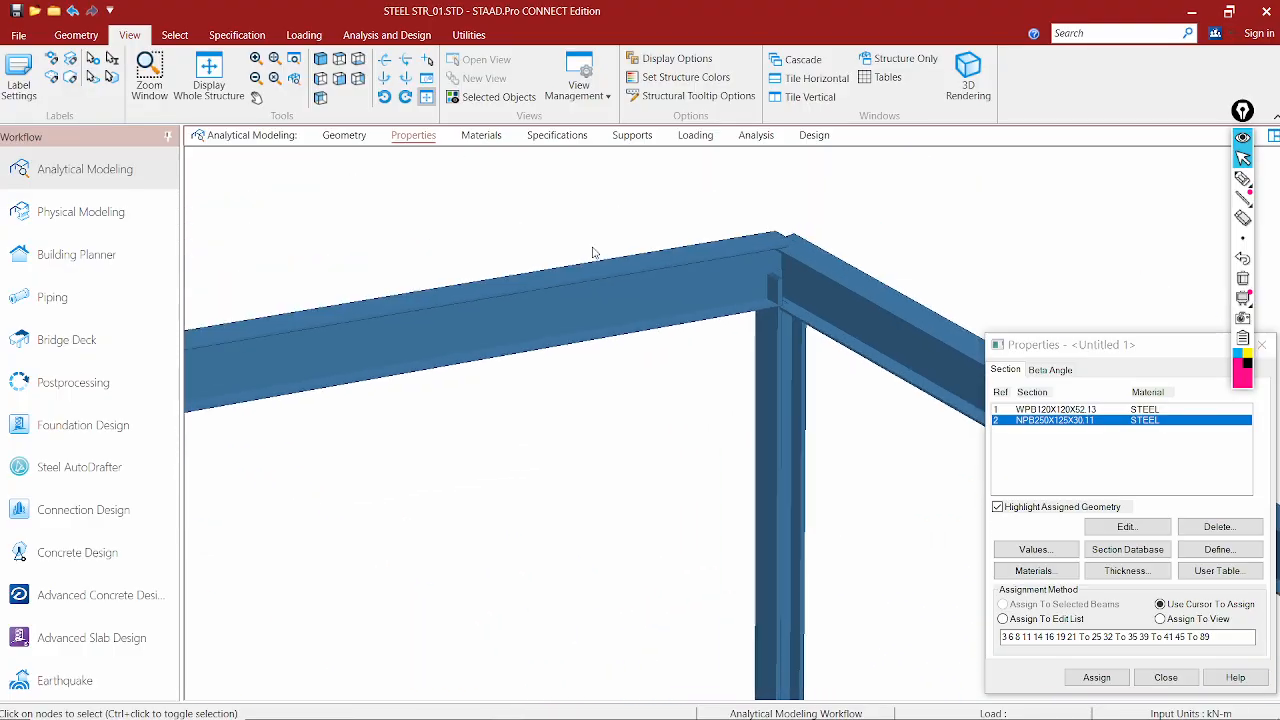
pyautogui.press('Down')
pyautogui.press('Down')
pyautogui.press('Down')
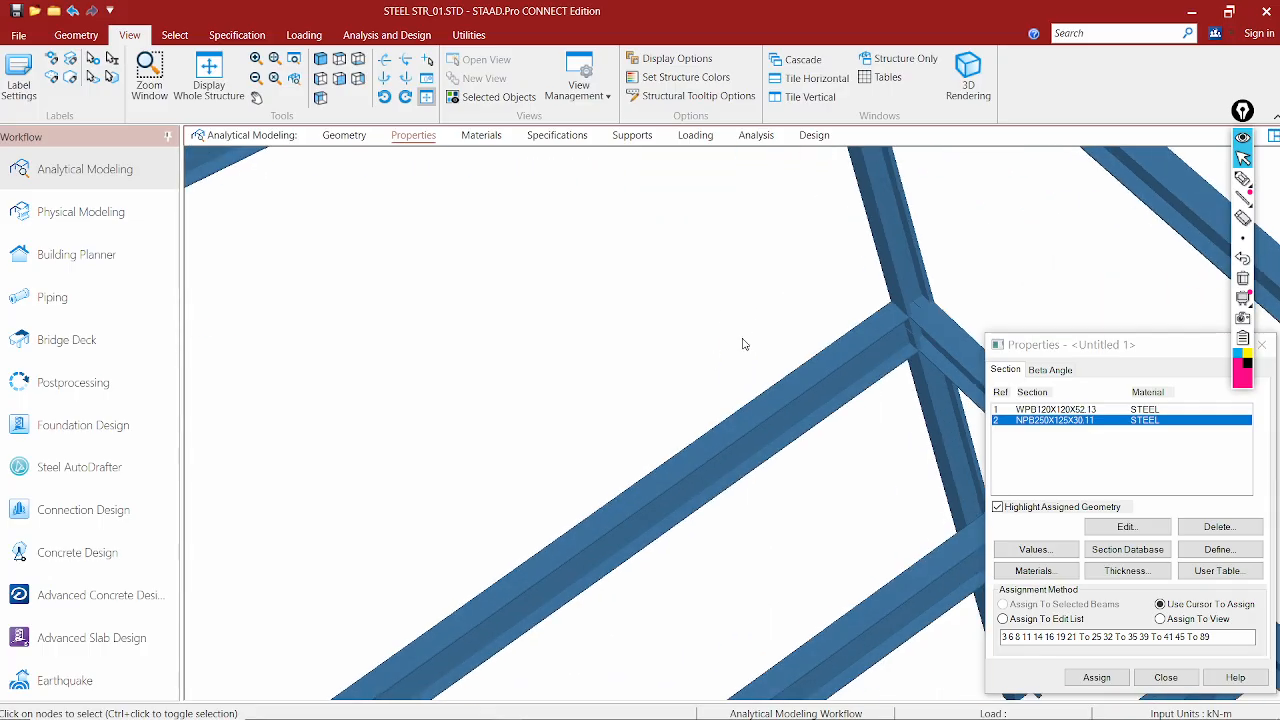
pyautogui.scroll(-2, 796, 312)
pyautogui.moveTo(617, 385); pyautogui.dragTo(698, 362, button='middle')
pyautogui.scroll(-3, 574, 423)
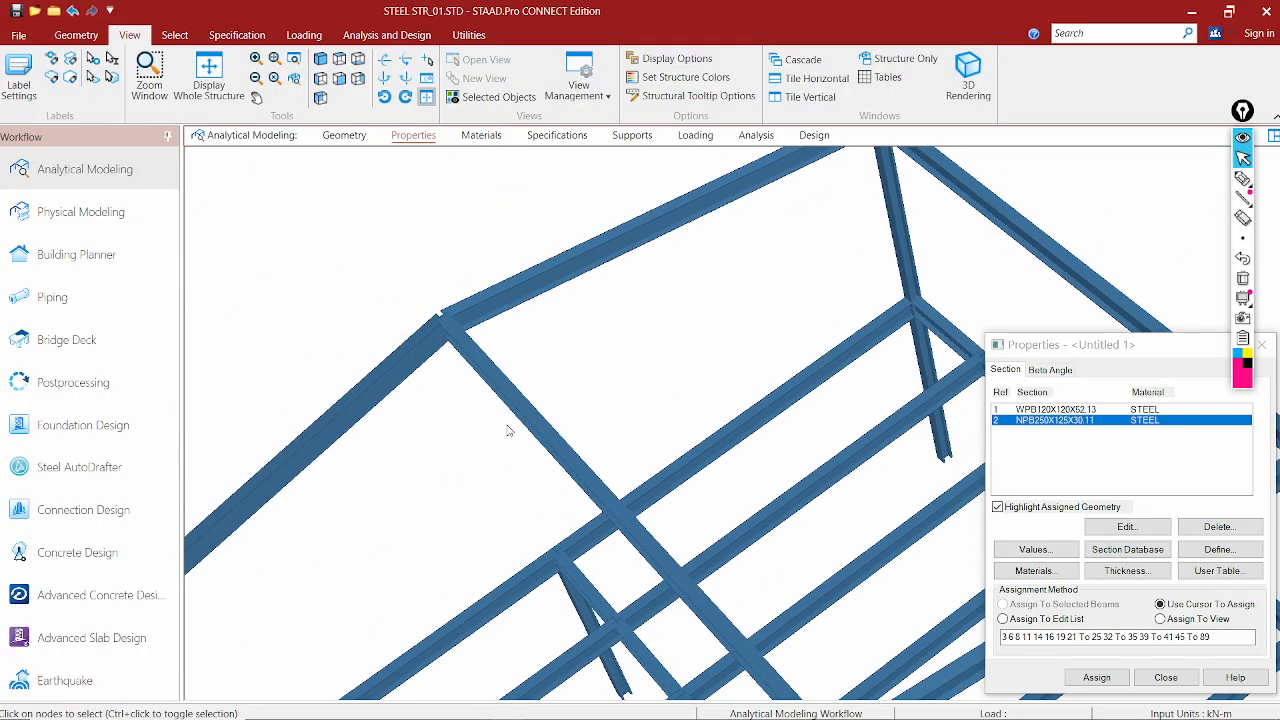
pyautogui.moveTo(574, 423); pyautogui.dragTo(606, 357, button='middle')
pyautogui.scroll(-1, 604, 357)
pyautogui.scroll(-2, 481, 468)
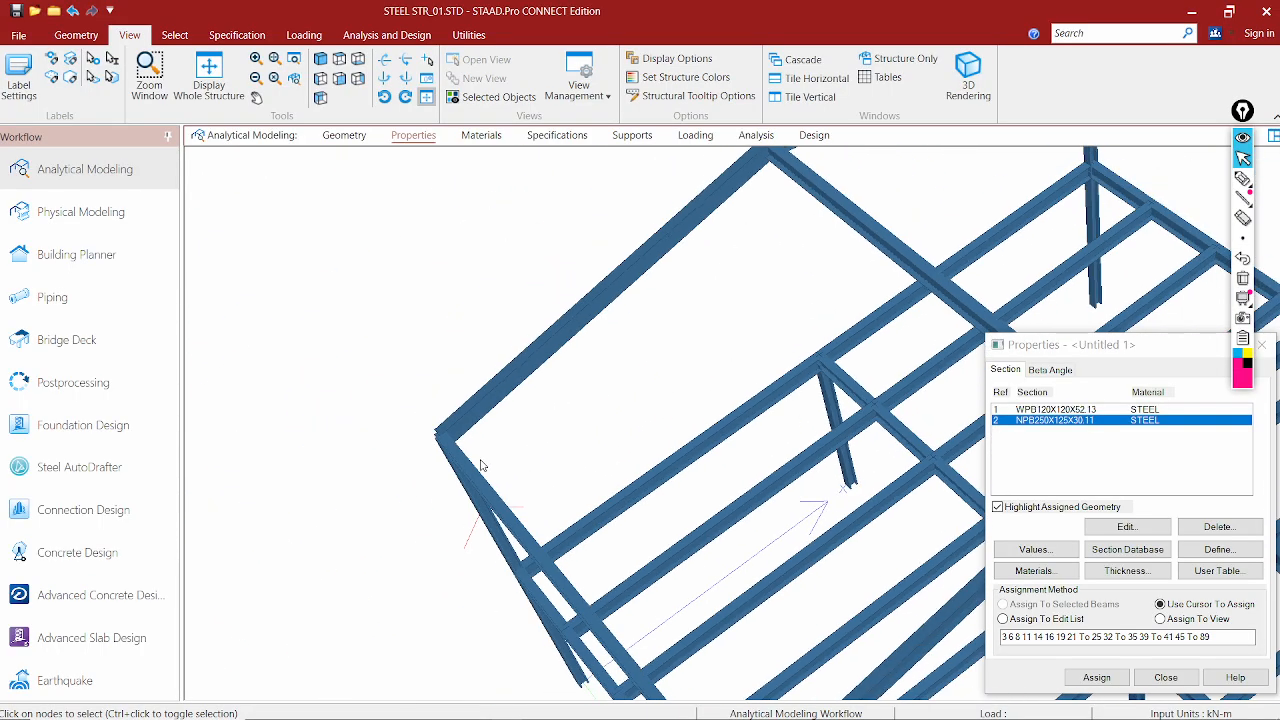
pyautogui.moveTo(818, 316); pyautogui.dragTo(712, 328, button='middle')
pyautogui.scroll(-2, 460, 428)
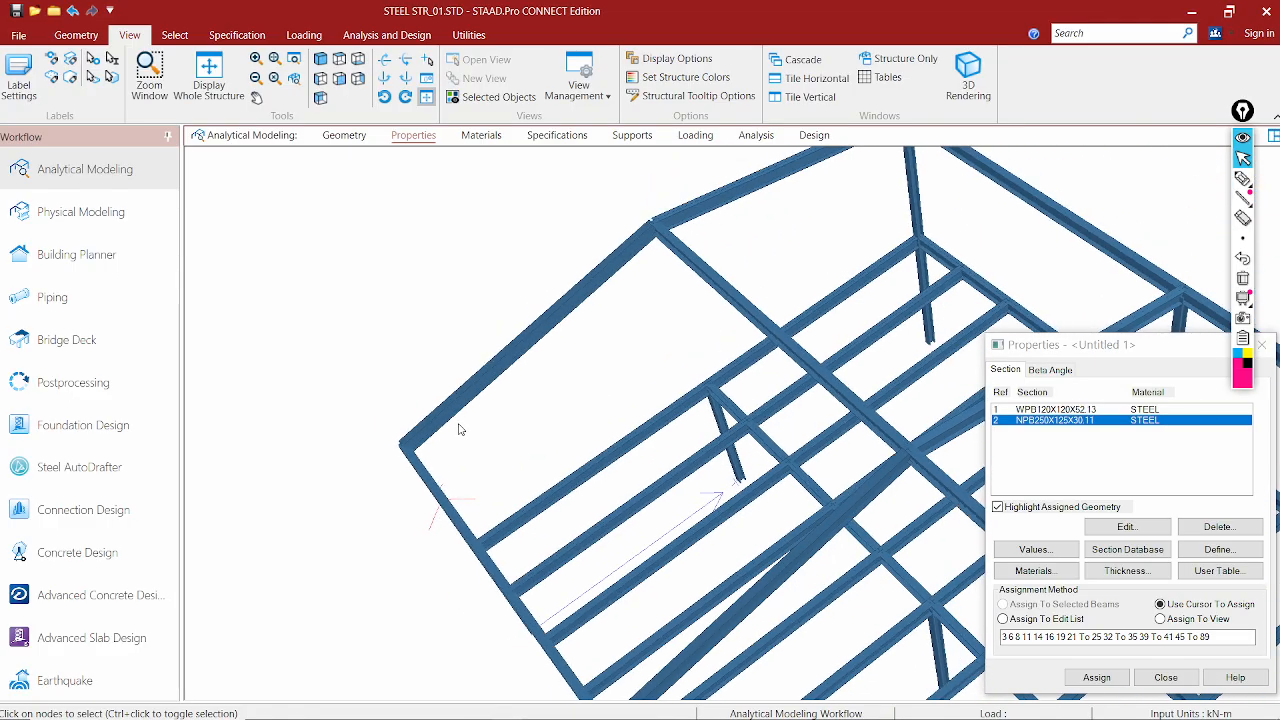
pyautogui.moveTo(526, 690); pyautogui.dragTo(414, 491, button='middle')
pyautogui.moveTo(848, 208); pyautogui.dragTo(818, 281, button='middle')
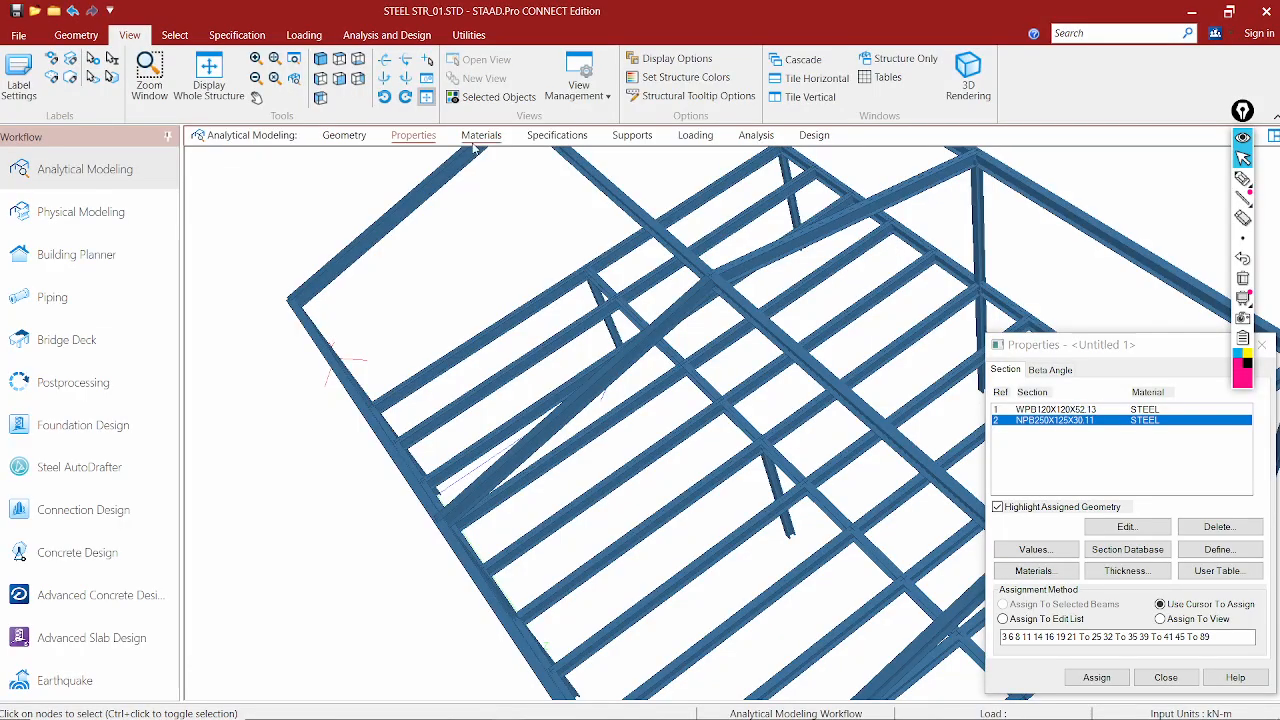
# Return from the rendered view to the whole-structure geometry model and look closely at the floor beams
pyautogui.click(209, 75)
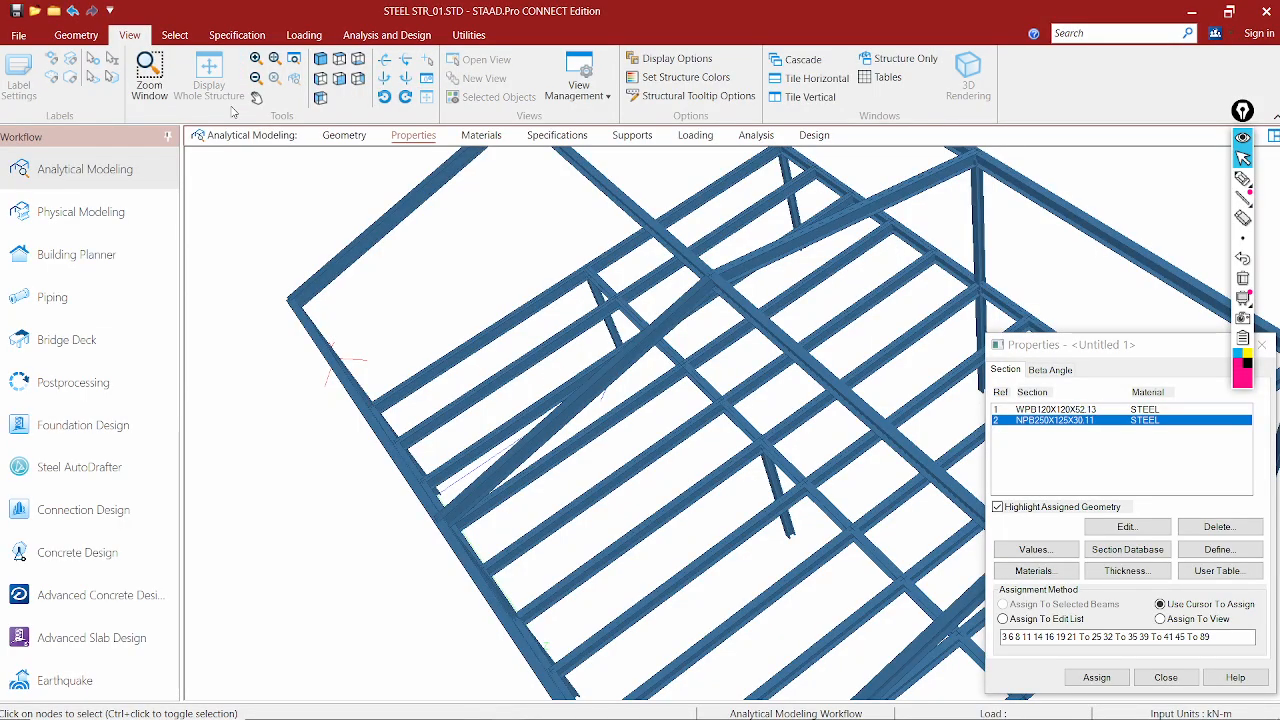
pyautogui.click(346, 139)
pyautogui.scroll(3, 563, 330)
pyautogui.moveTo(728, 459); pyautogui.dragTo(727, 441, button='middle')
pyautogui.scroll(2, 617, 463)
pyautogui.scroll(1, 390, 480)
pyautogui.scroll(1, 390, 485)
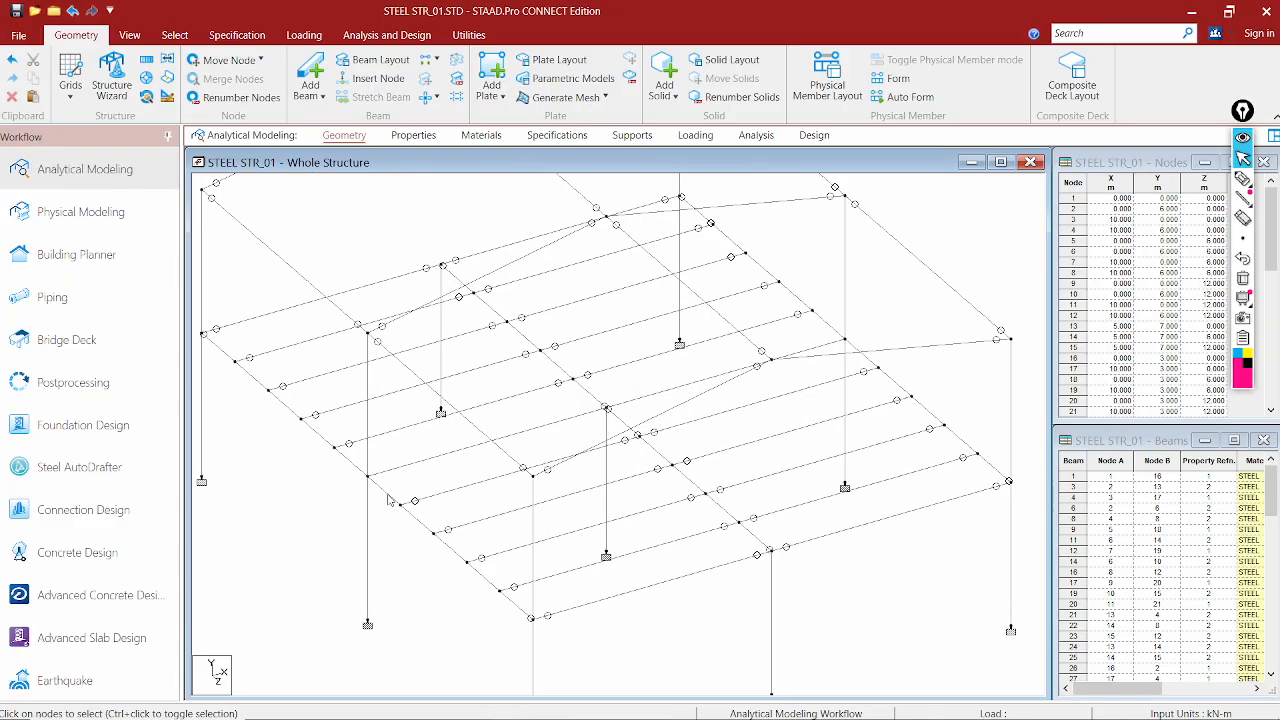
# Assign the END MY MZ release to the two edge floor beams (53 and 57) that end at the middle outer columns
pyautogui.click(358, 471)
pyautogui.click(386, 493)
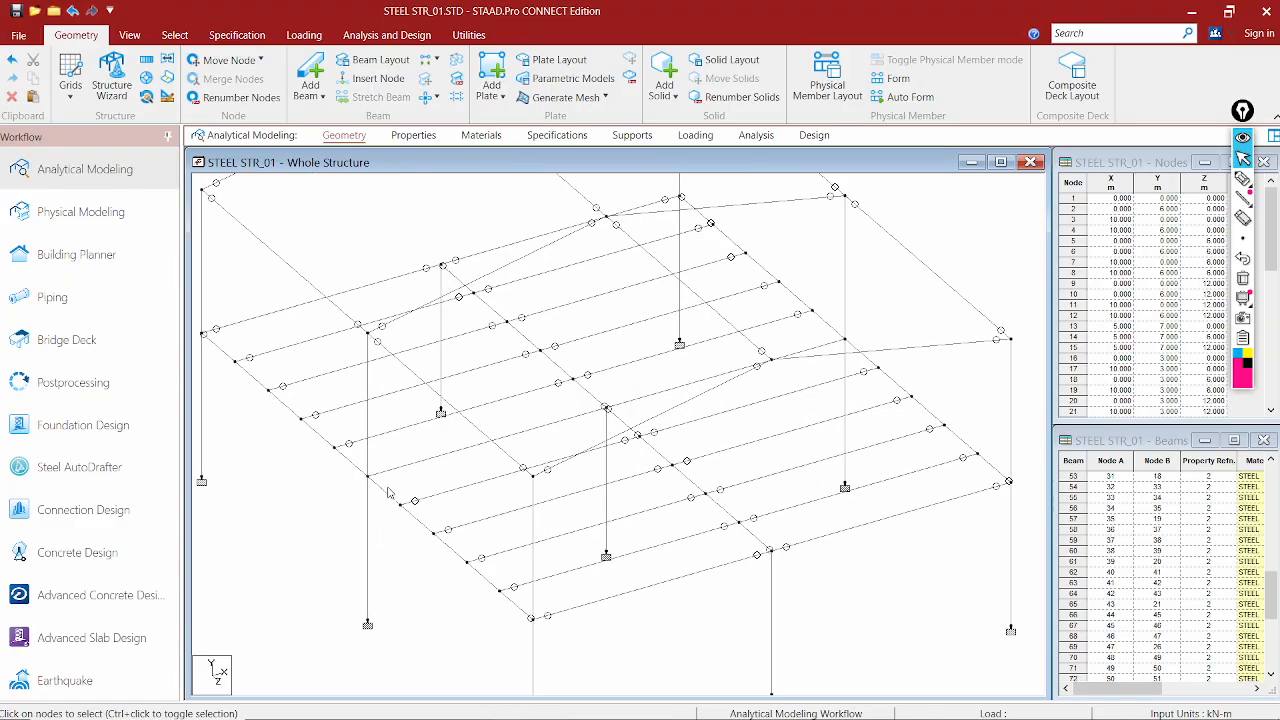
pyautogui.click(358, 480)
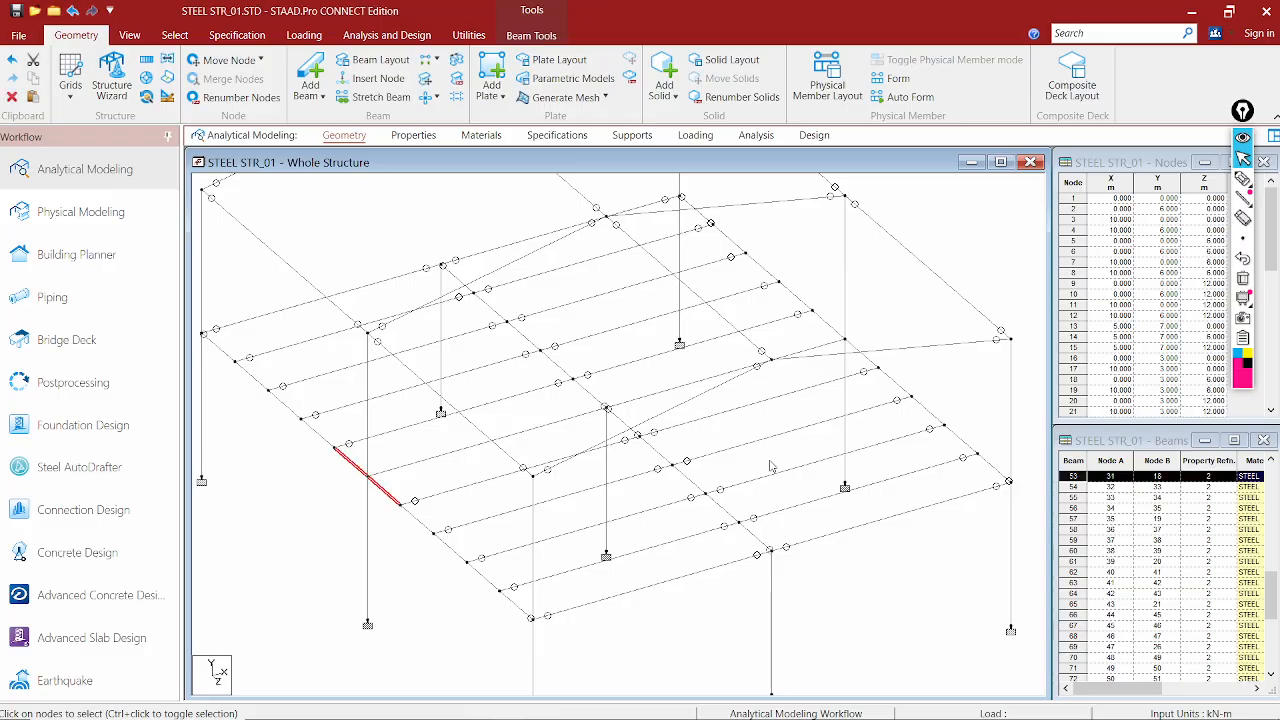
pyautogui.scroll(3, 741, 476)
pyautogui.click(677, 405)
pyautogui.click(698, 380)
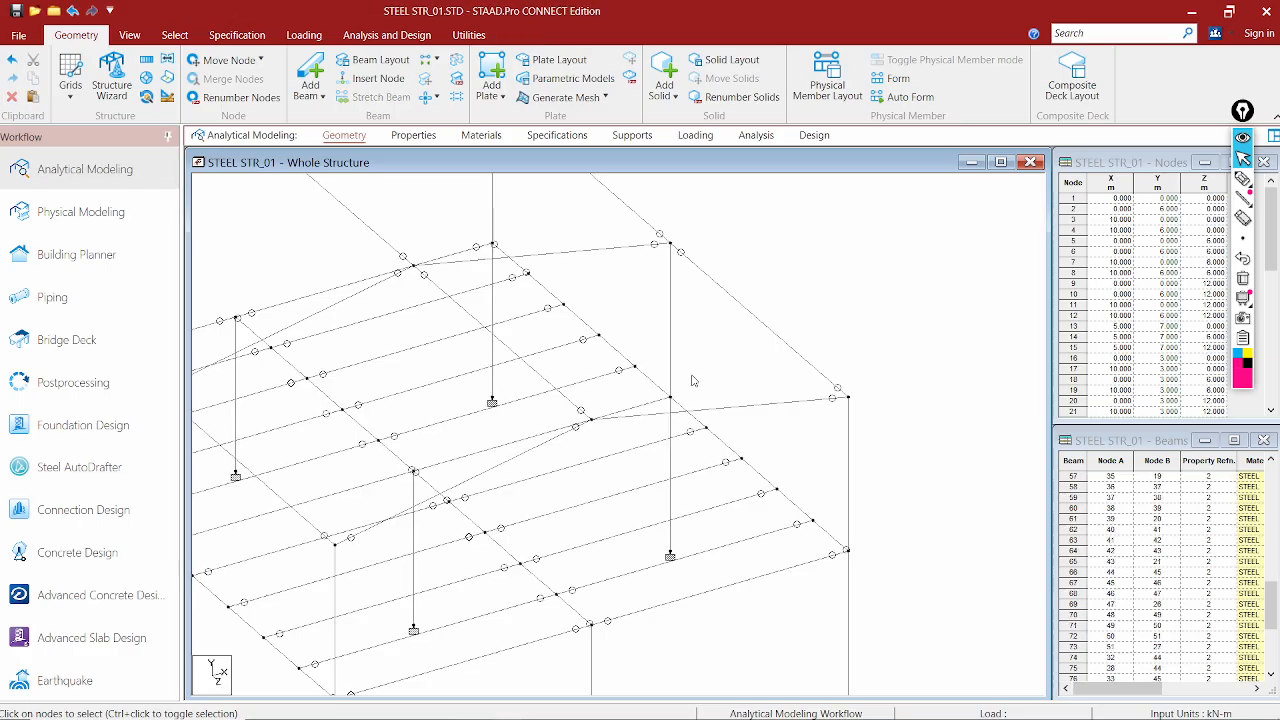
pyautogui.click(653, 382)
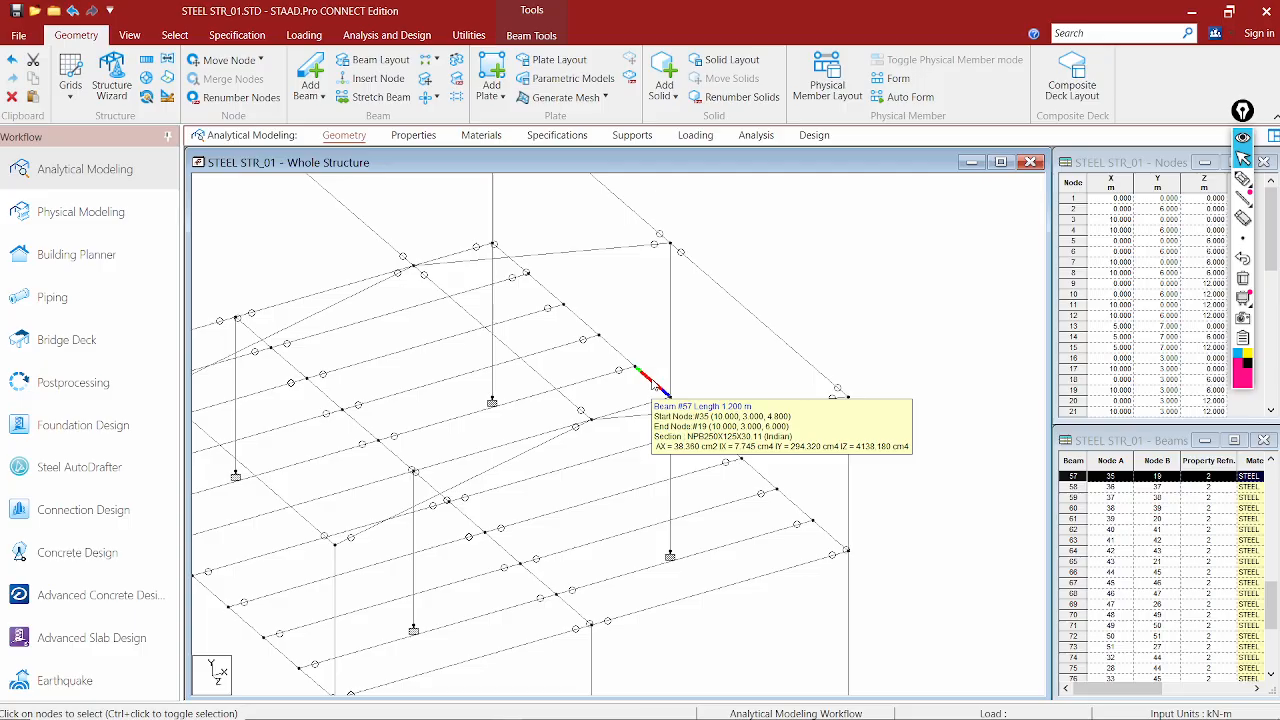
pyautogui.moveTo(535, 481); pyautogui.dragTo(794, 410, button='middle')
pyautogui.keyDown('ctrl'); pyautogui.click(403, 455); pyautogui.keyUp('ctrl')
pyautogui.click(557, 135)
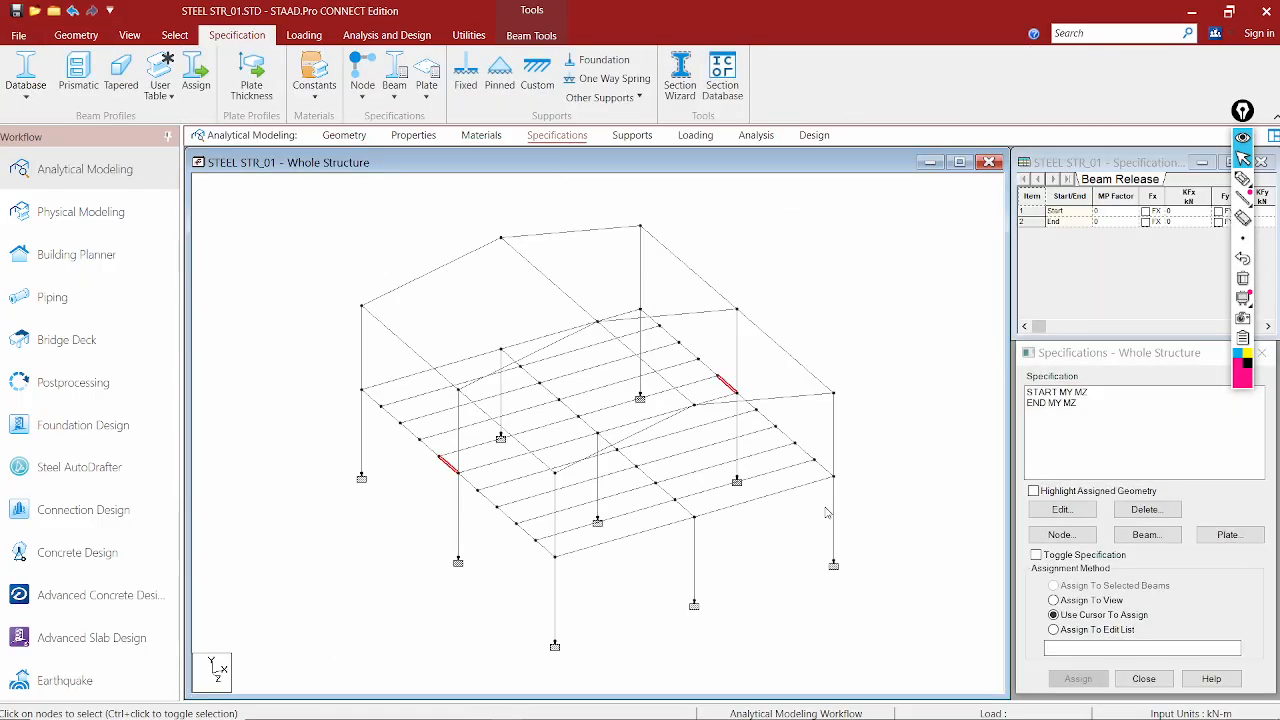
pyautogui.click(1050, 403)
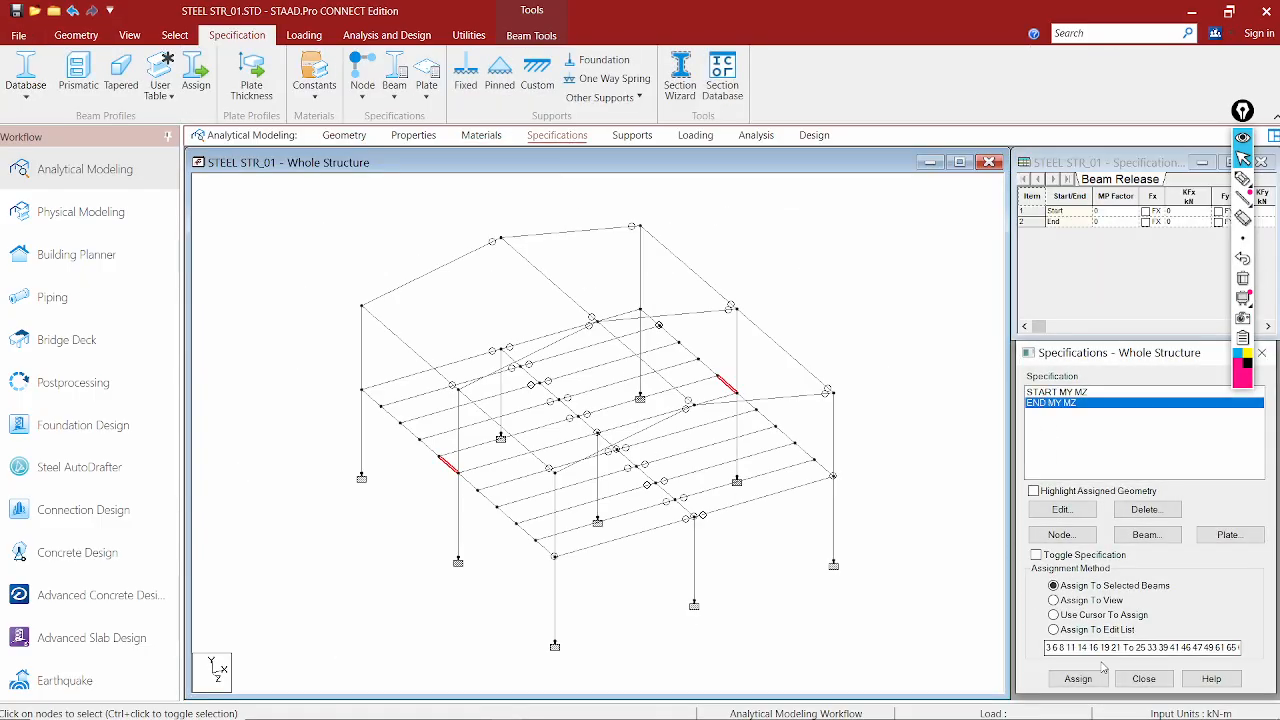
pyautogui.click(1078, 678)
pyautogui.click(1078, 679)
pyautogui.click(1126, 564)
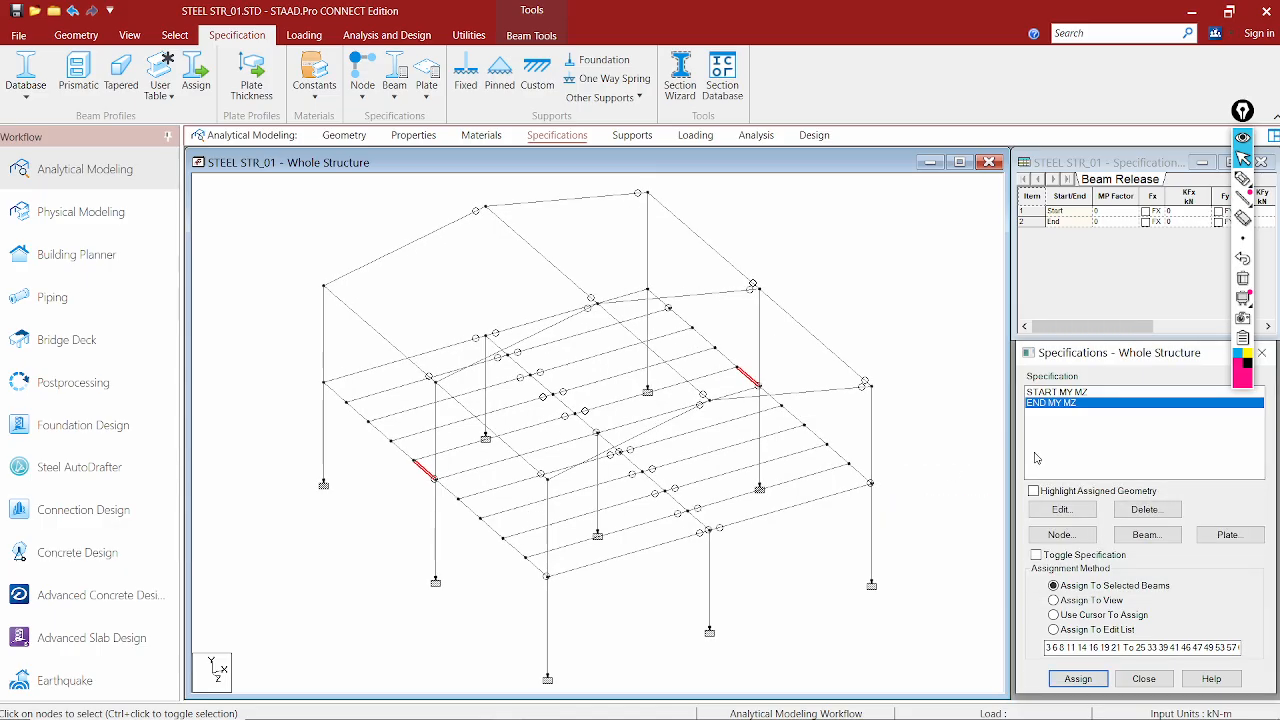
# Assign the START MY MZ release to the two edge floor beams that start at the middle outer columns
pyautogui.click(1048, 394)
pyautogui.scroll(3, 500, 453)
pyautogui.click(439, 490)
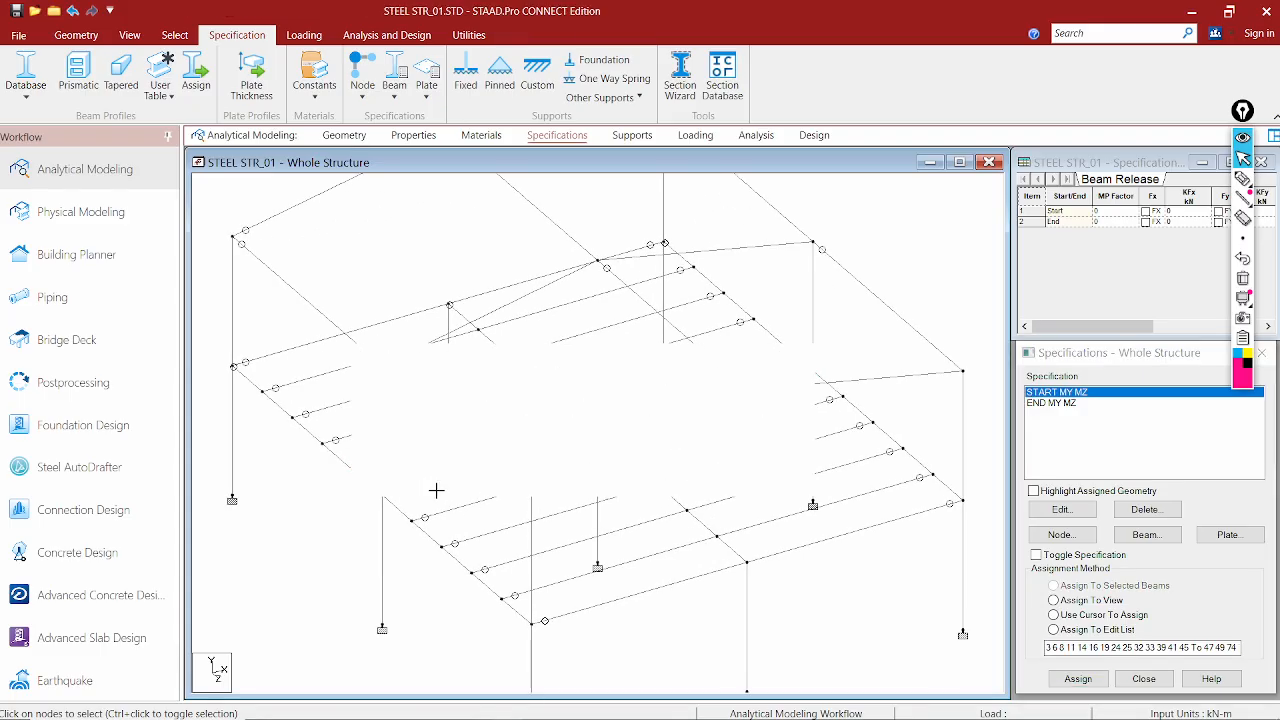
pyautogui.click(396, 508)
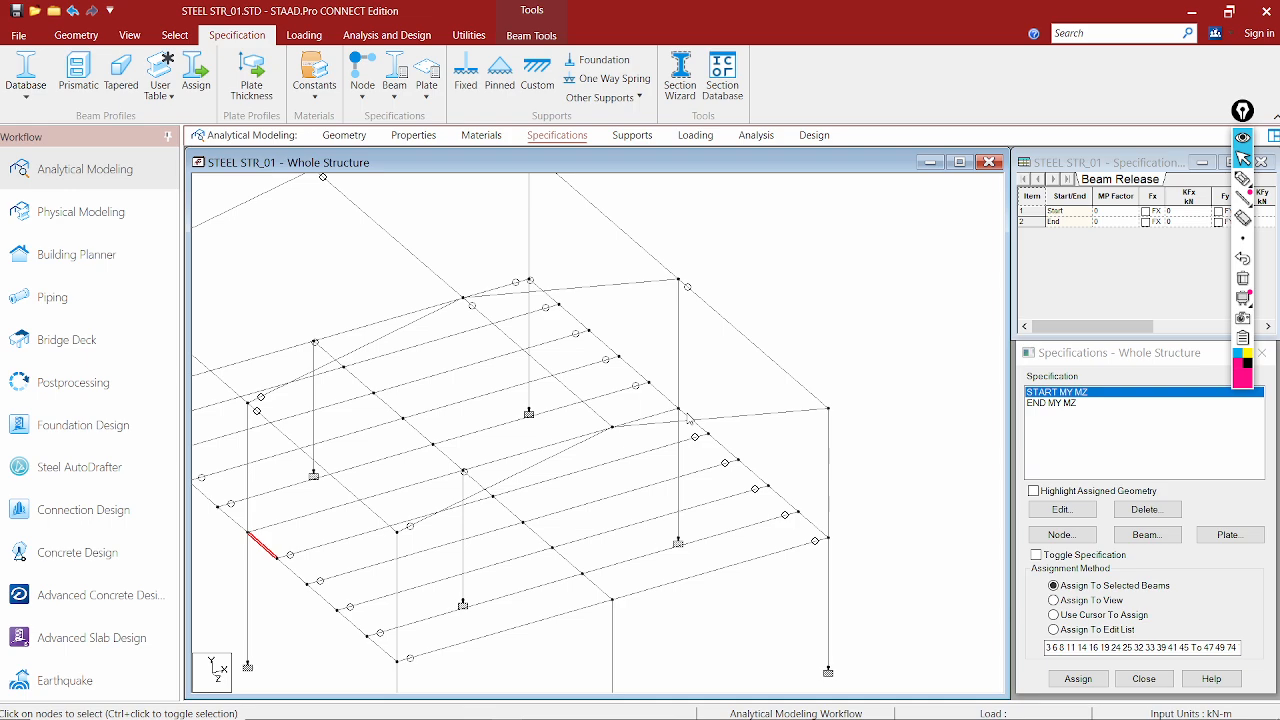
pyautogui.click(1094, 683)
pyautogui.click(1144, 568)
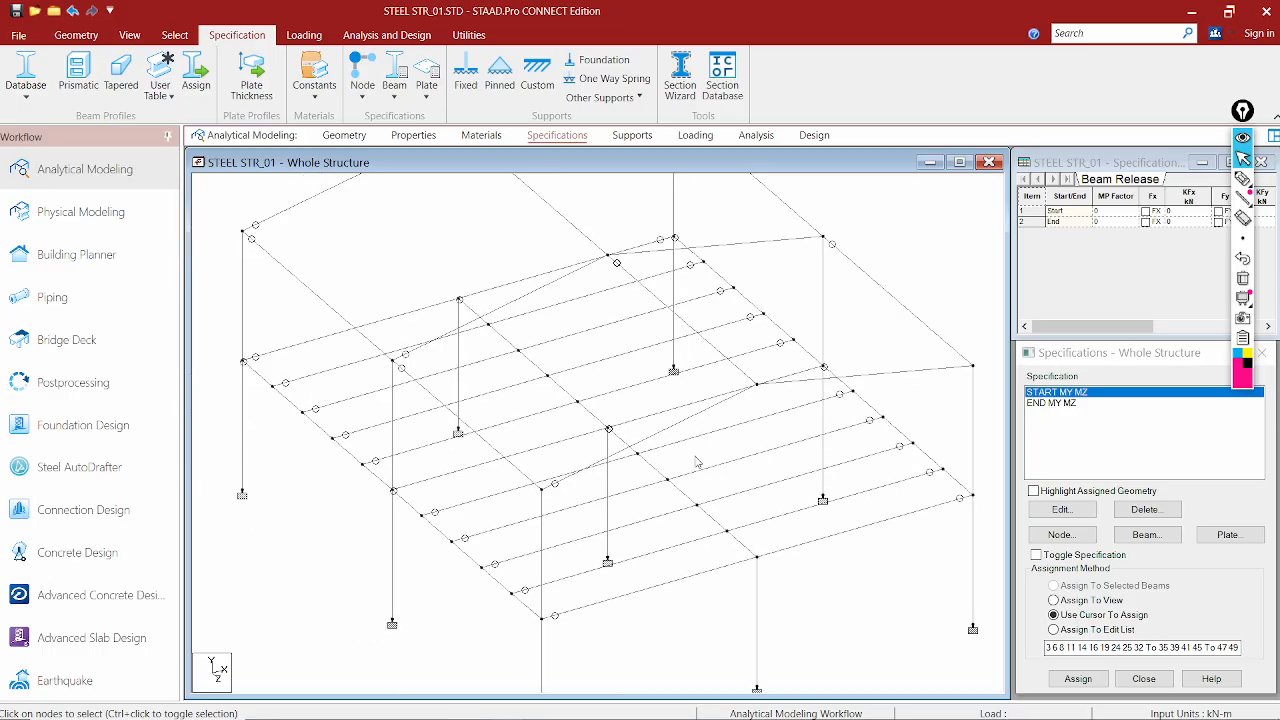
# Display the whole structure and examine the START MY MZ release symbols on the floor and roof members
pyautogui.moveTo(562, 194); pyautogui.dragTo(472, 295, button='middle')
pyautogui.scroll(-4, 473, 296)
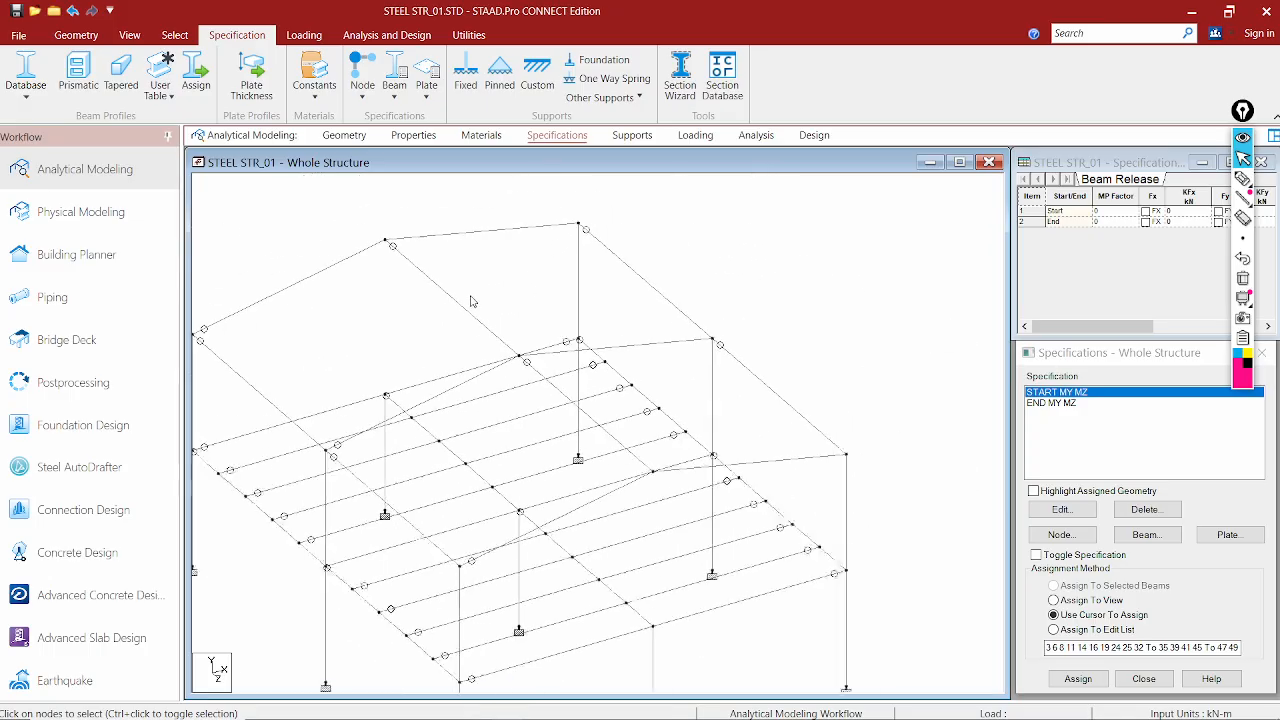
pyautogui.moveTo(591, 325); pyautogui.dragTo(624, 278, button='middle')
pyautogui.scroll(-2, 626, 280)
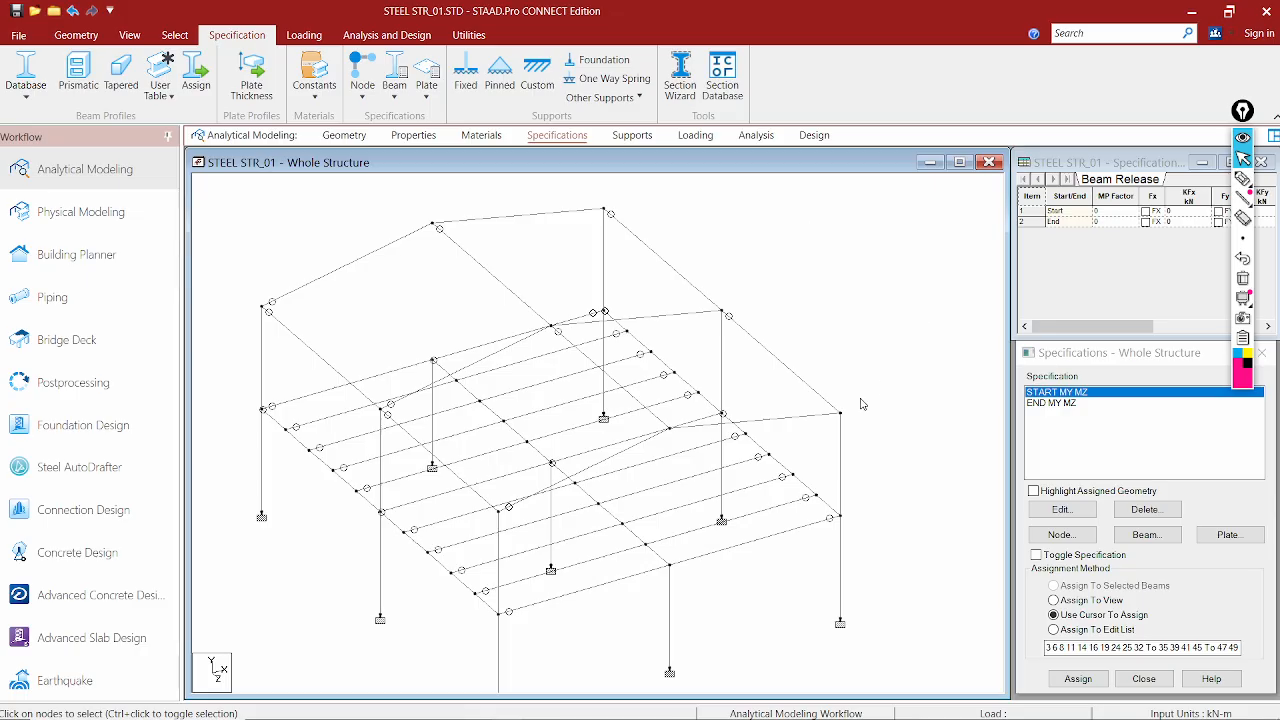
pyautogui.moveTo(704, 435); pyautogui.dragTo(718, 406, button='middle')
pyautogui.moveTo(352, 286); pyautogui.dragTo(380, 324, button='middle')
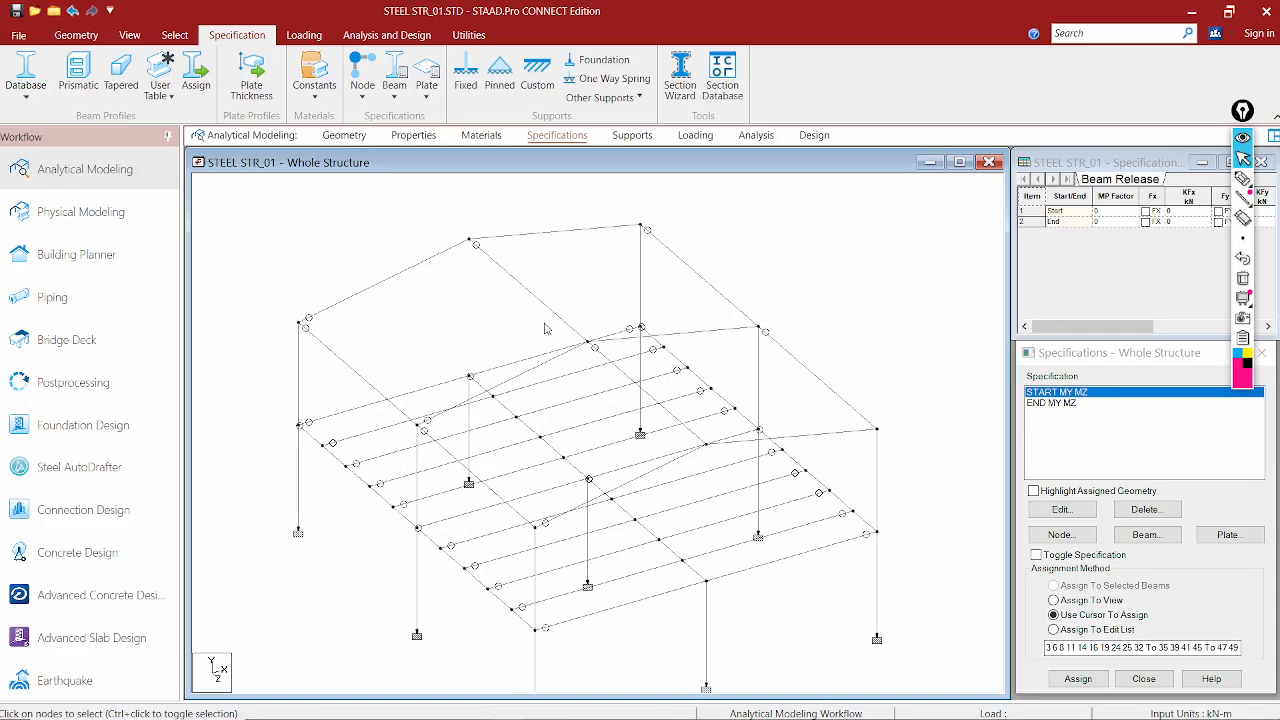
pyautogui.click(129, 35)
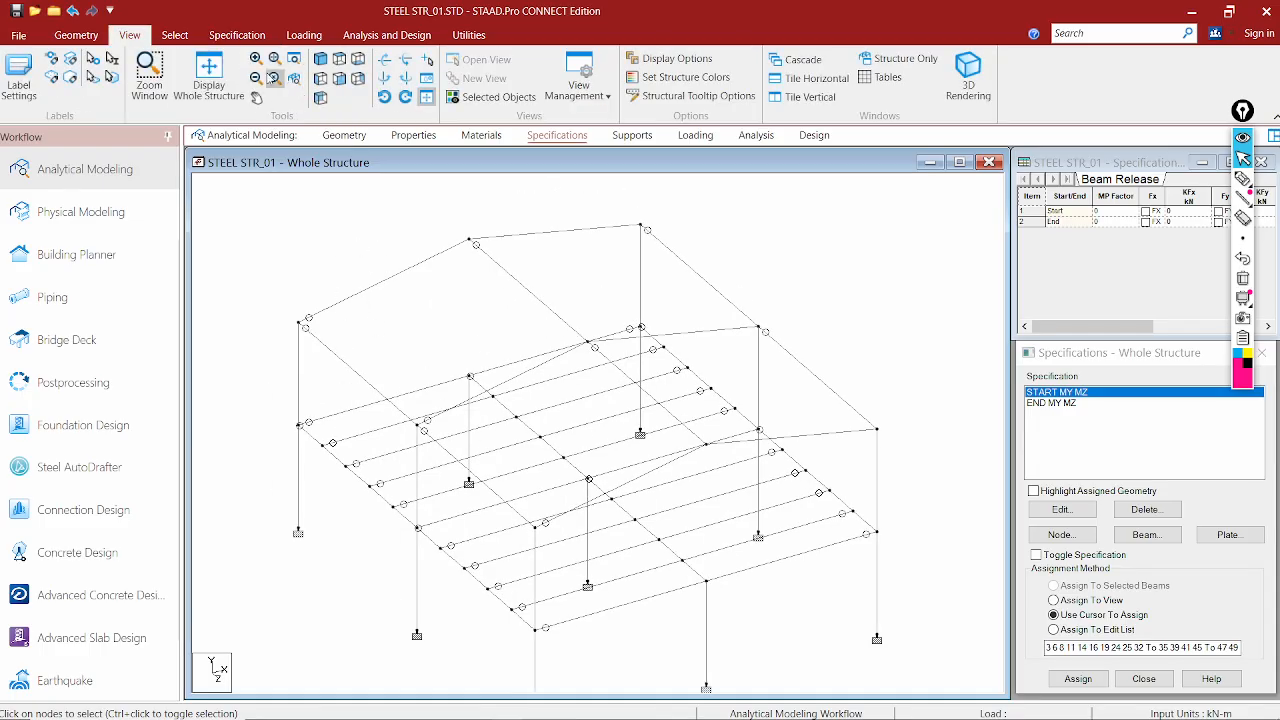
pyautogui.click(209, 76)
pyautogui.moveTo(666, 336); pyautogui.dragTo(654, 362, button='middle')
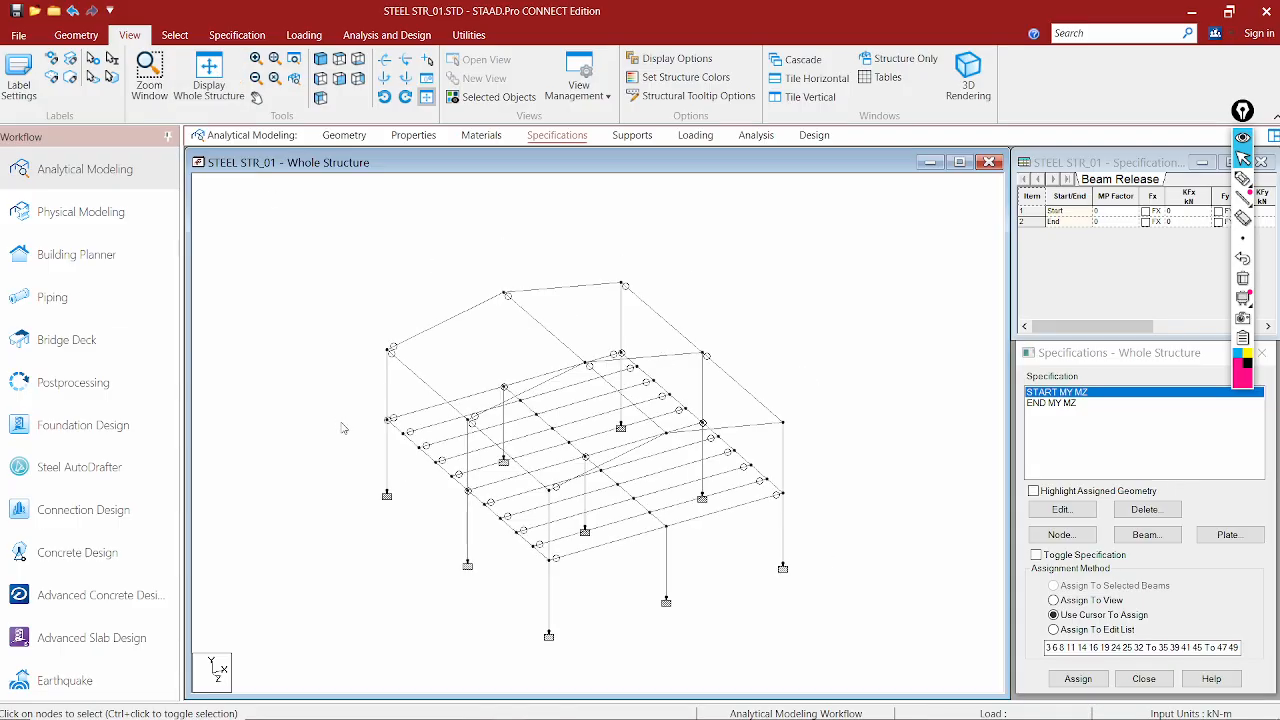
pyautogui.scroll(1, 407, 430)
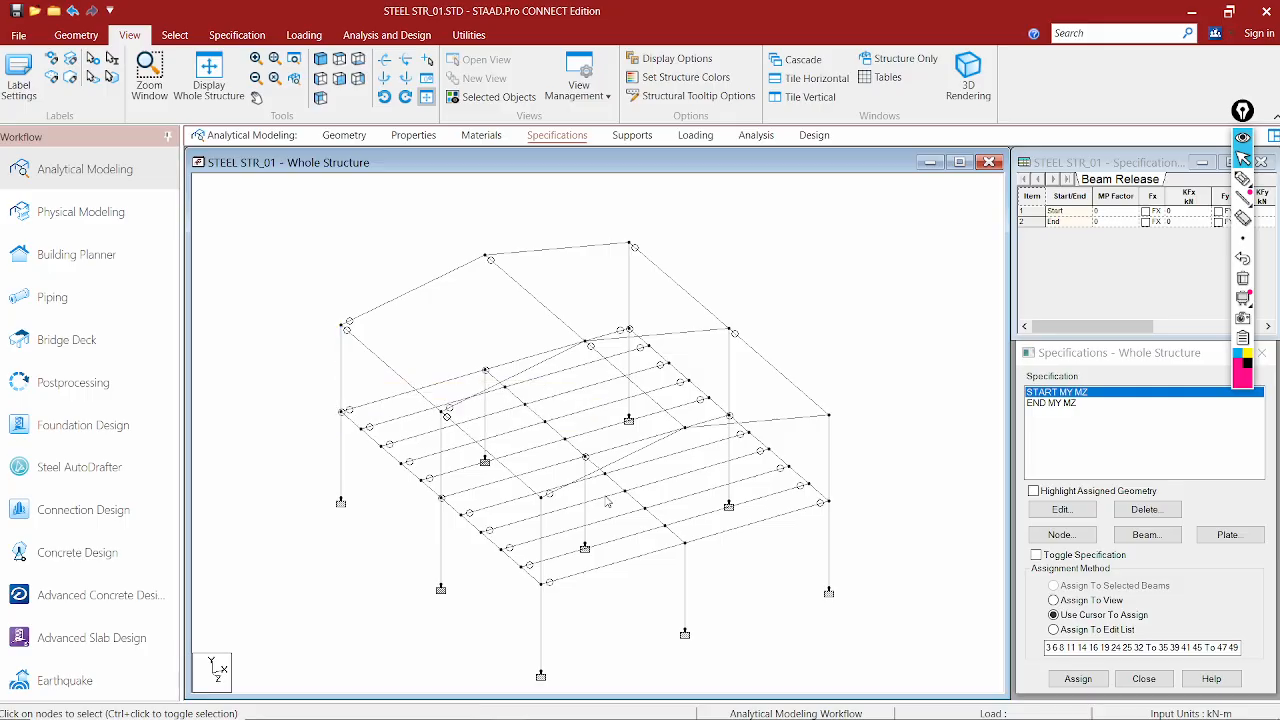
pyautogui.moveTo(603, 497); pyautogui.dragTo(505, 407, button='middle')
pyautogui.moveTo(787, 291); pyautogui.dragTo(797, 347, button='middle')
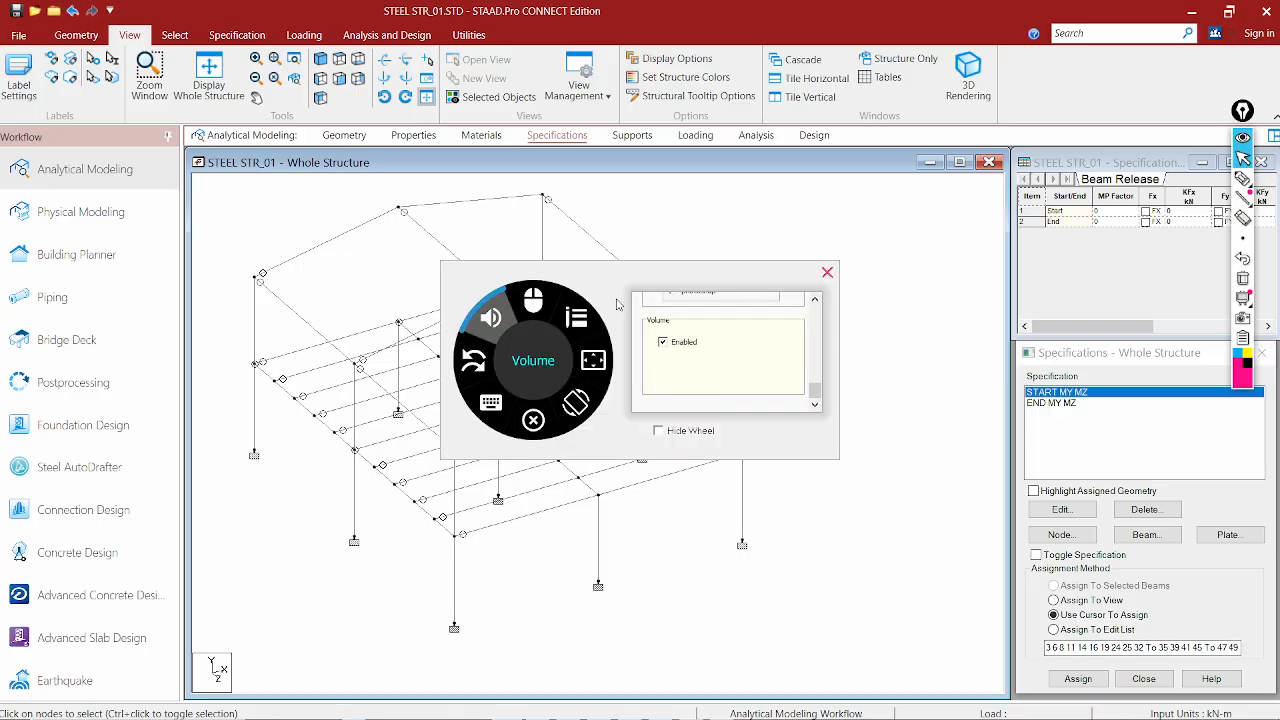
pyautogui.click(827, 272)
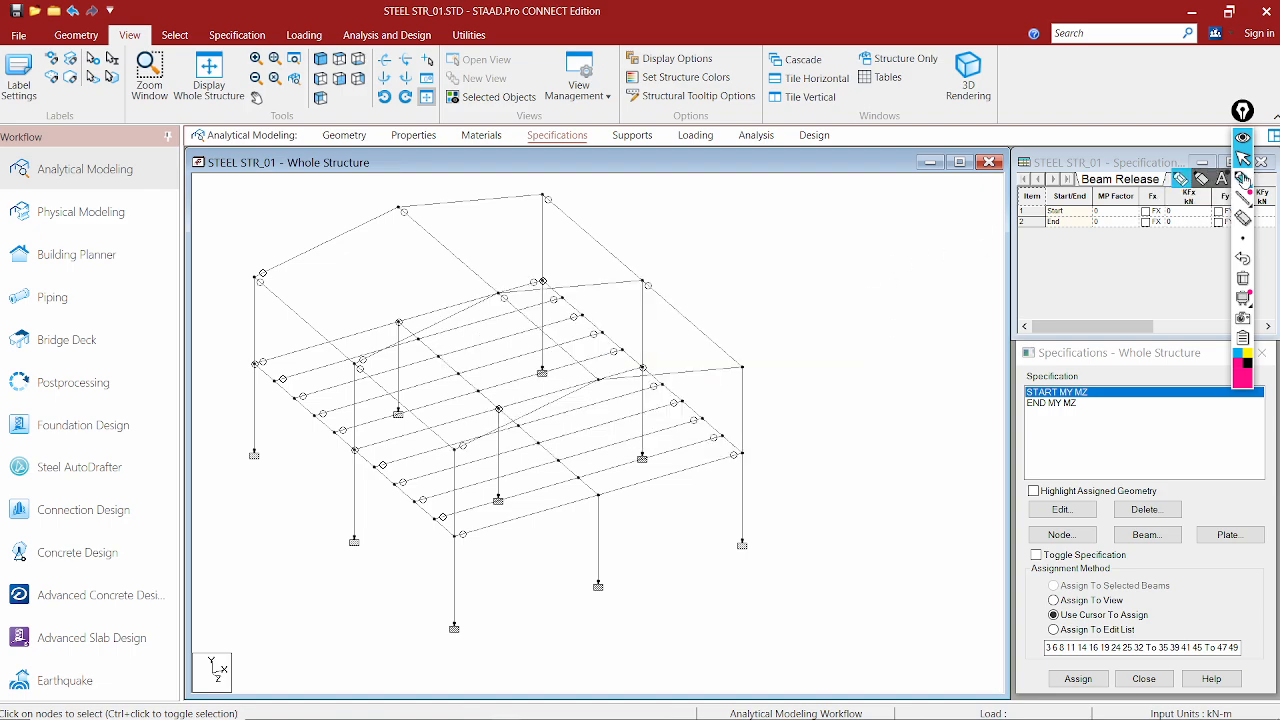
pyautogui.click(1242, 180)
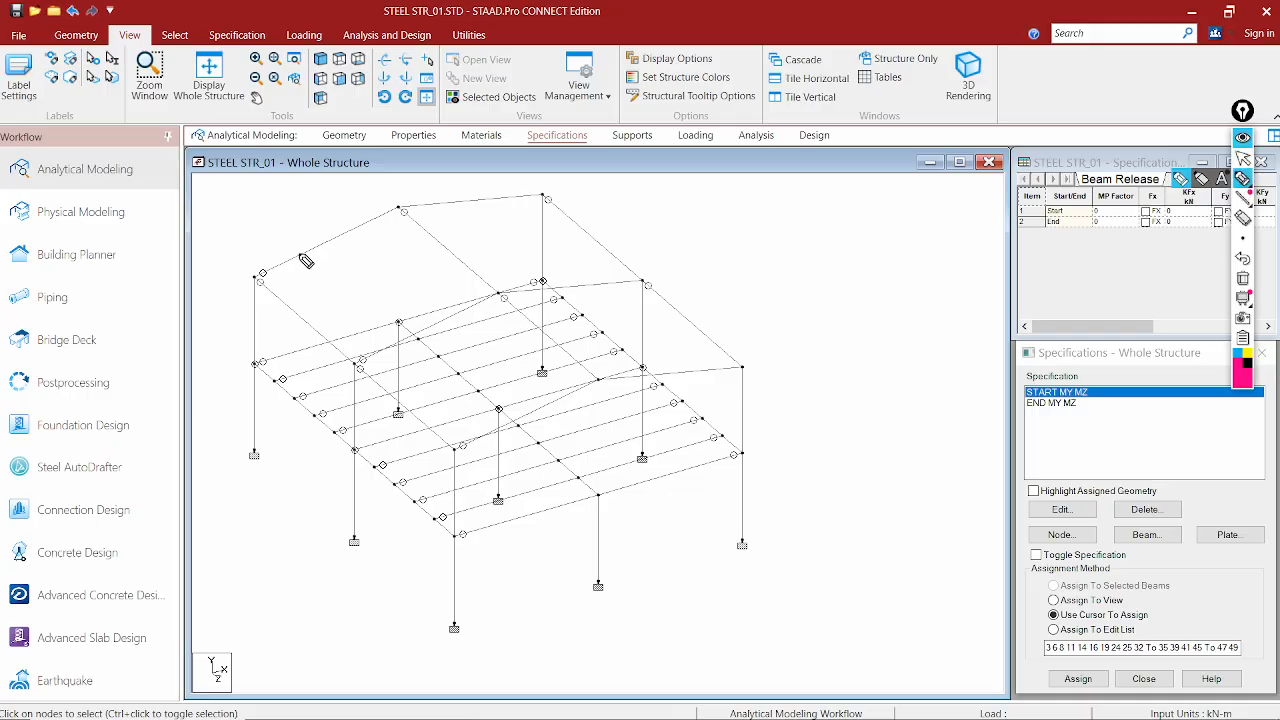
pyautogui.moveTo(298, 257); pyautogui.dragTo(484, 422)
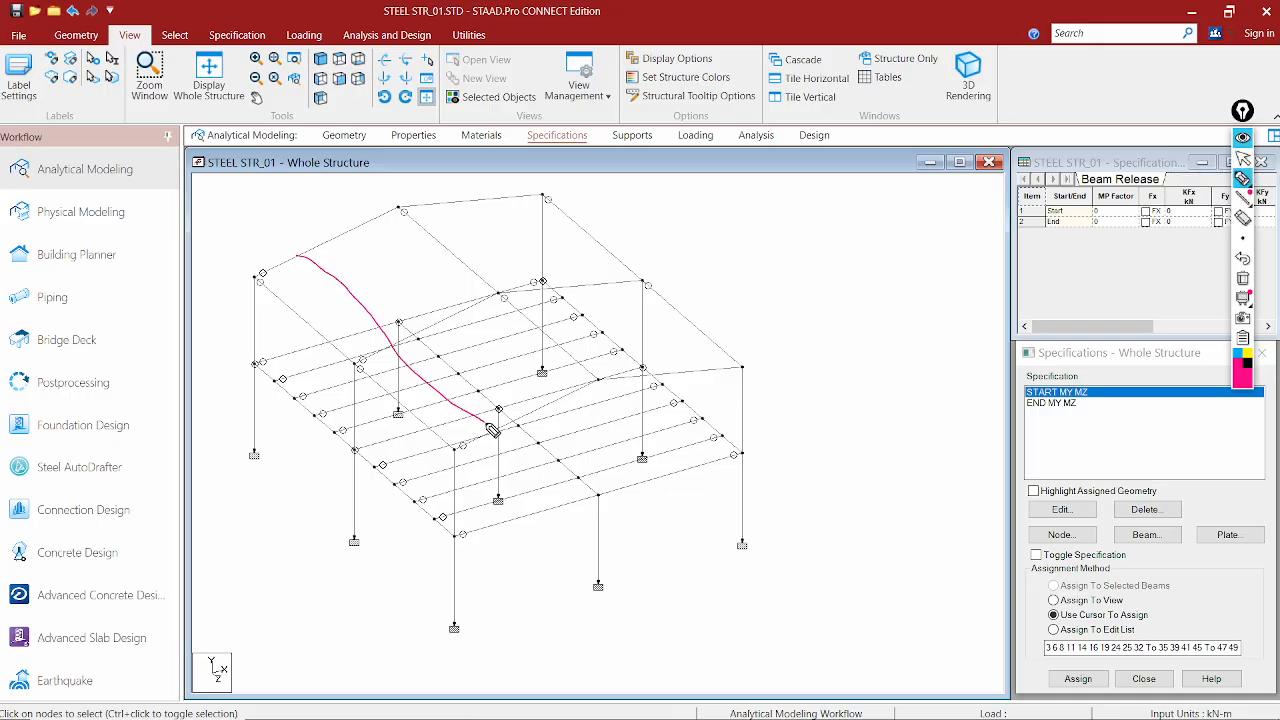
pyautogui.moveTo(356, 222)
pyautogui.mouseDown()
pyautogui.moveTo(402, 254)
pyautogui.moveTo(506, 382)
pyautogui.moveTo(552, 412)
pyautogui.mouseUp()
pyautogui.moveTo(441, 202); pyautogui.dragTo(630, 375)
pyautogui.moveTo(507, 195); pyautogui.dragTo(677, 356)
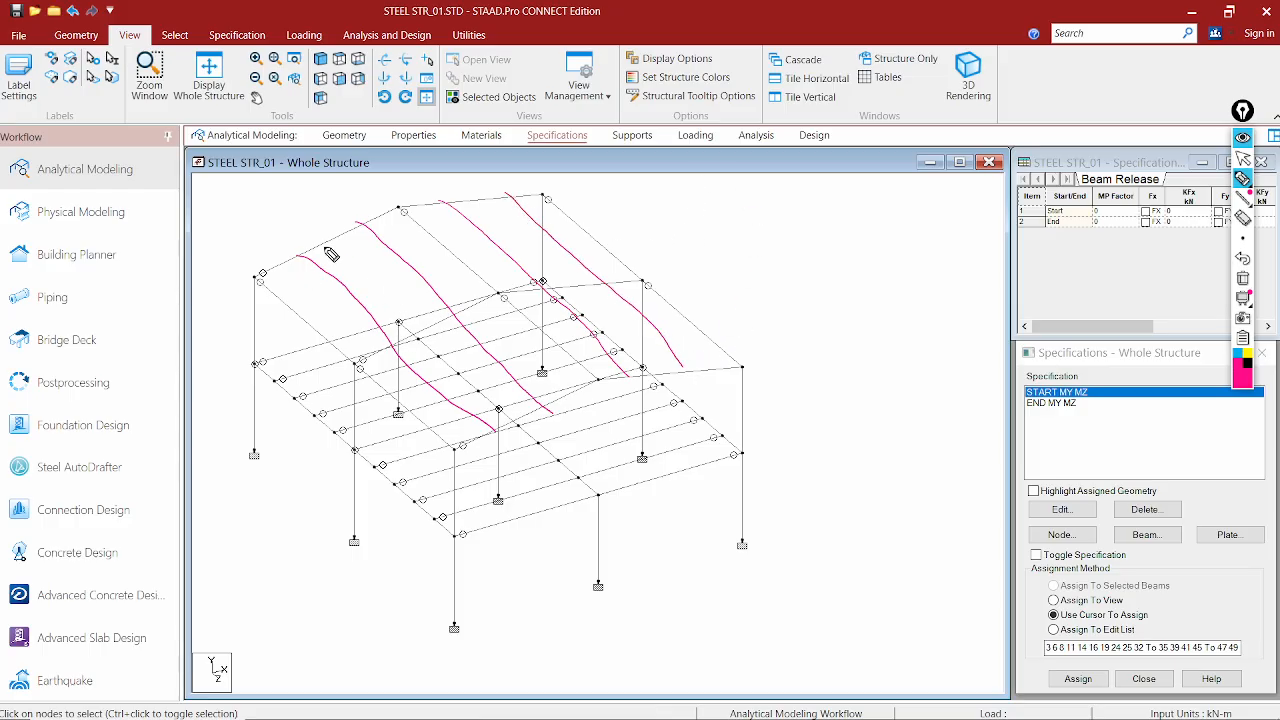
pyautogui.moveTo(262, 272); pyautogui.dragTo(400, 188)
pyautogui.moveTo(410, 240); pyautogui.dragTo(322, 318)
pyautogui.moveTo(430, 232); pyautogui.dragTo(455, 196)
pyautogui.moveTo(550, 201); pyautogui.dragTo(745, 370)
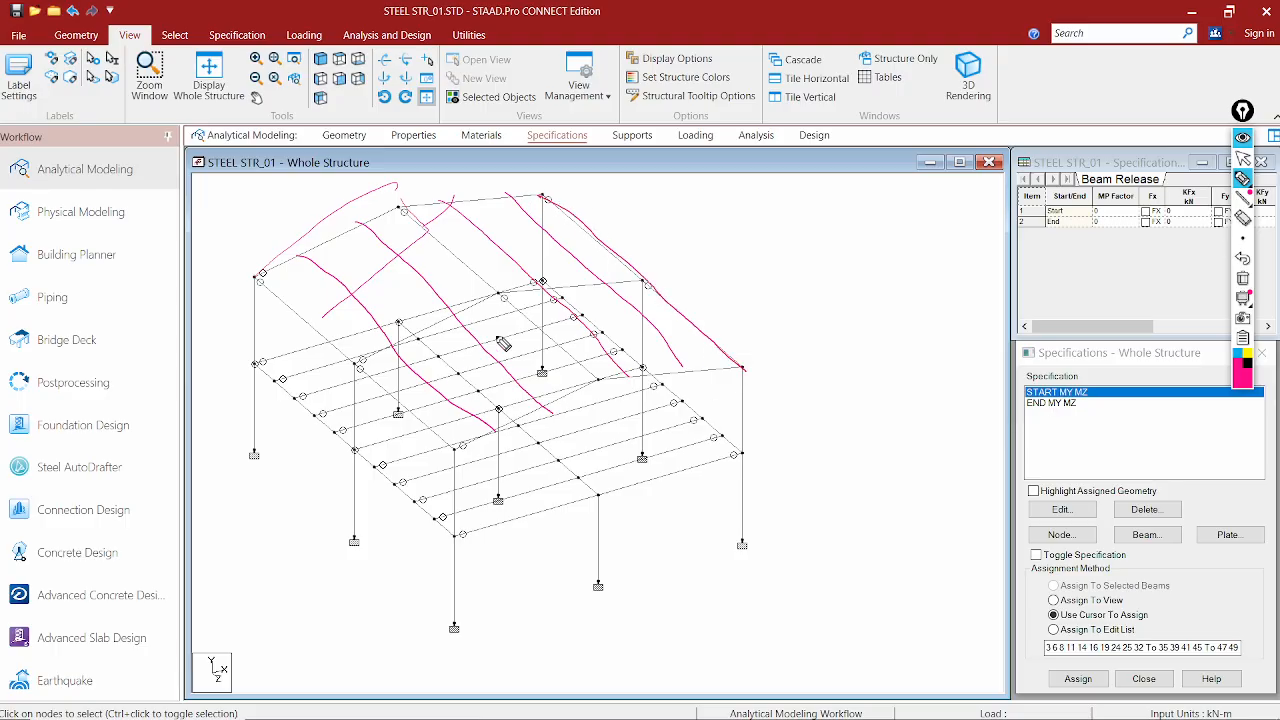
pyautogui.moveTo(245, 268); pyautogui.dragTo(306, 316)
pyautogui.moveTo(456, 630)
pyautogui.mouseDown()
pyautogui.moveTo(442, 540)
pyautogui.moveTo(452, 468)
pyautogui.moveTo(592, 375)
pyautogui.moveTo(745, 372)
pyautogui.moveTo(760, 458)
pyautogui.mouseUp()
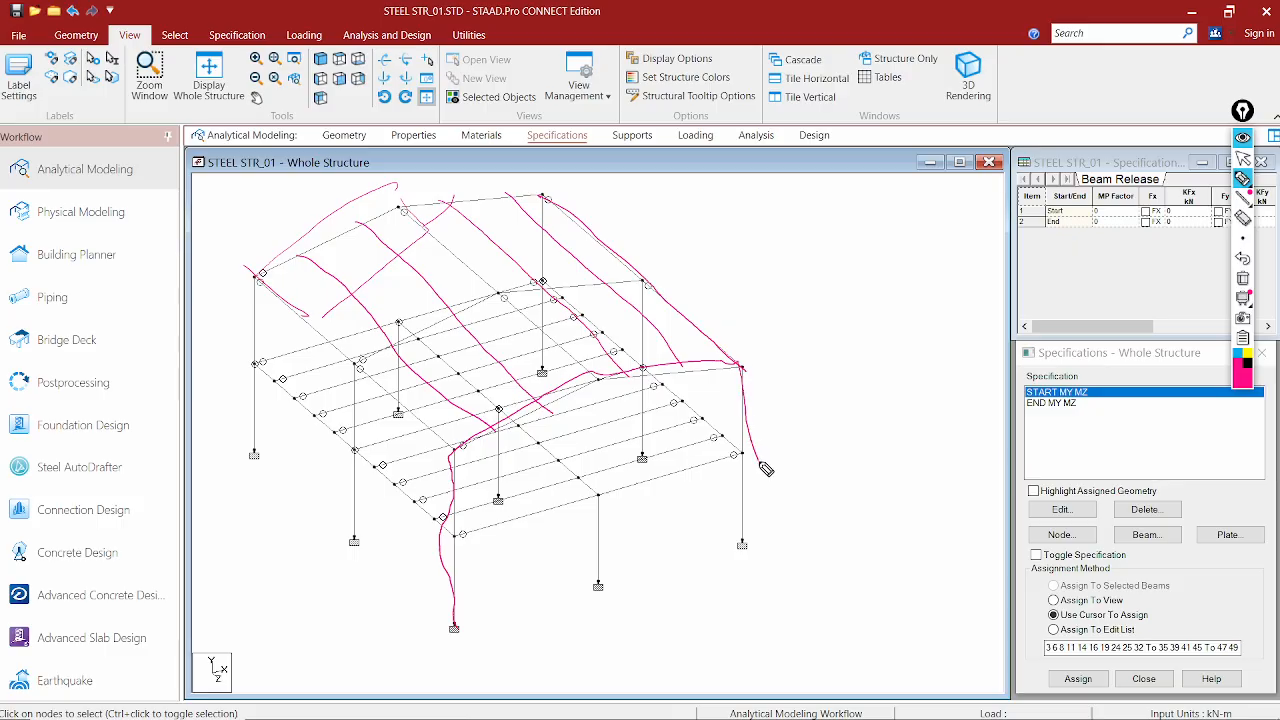
pyautogui.moveTo(259, 286)
pyautogui.mouseDown()
pyautogui.moveTo(290, 370)
pyautogui.moveTo(272, 330)
pyautogui.moveTo(283, 415)
pyautogui.mouseUp()
pyautogui.moveTo(262, 280)
pyautogui.mouseDown()
pyautogui.moveTo(424, 198)
pyautogui.moveTo(512, 178)
pyautogui.moveTo(560, 255)
pyautogui.moveTo(572, 312)
pyautogui.mouseUp()
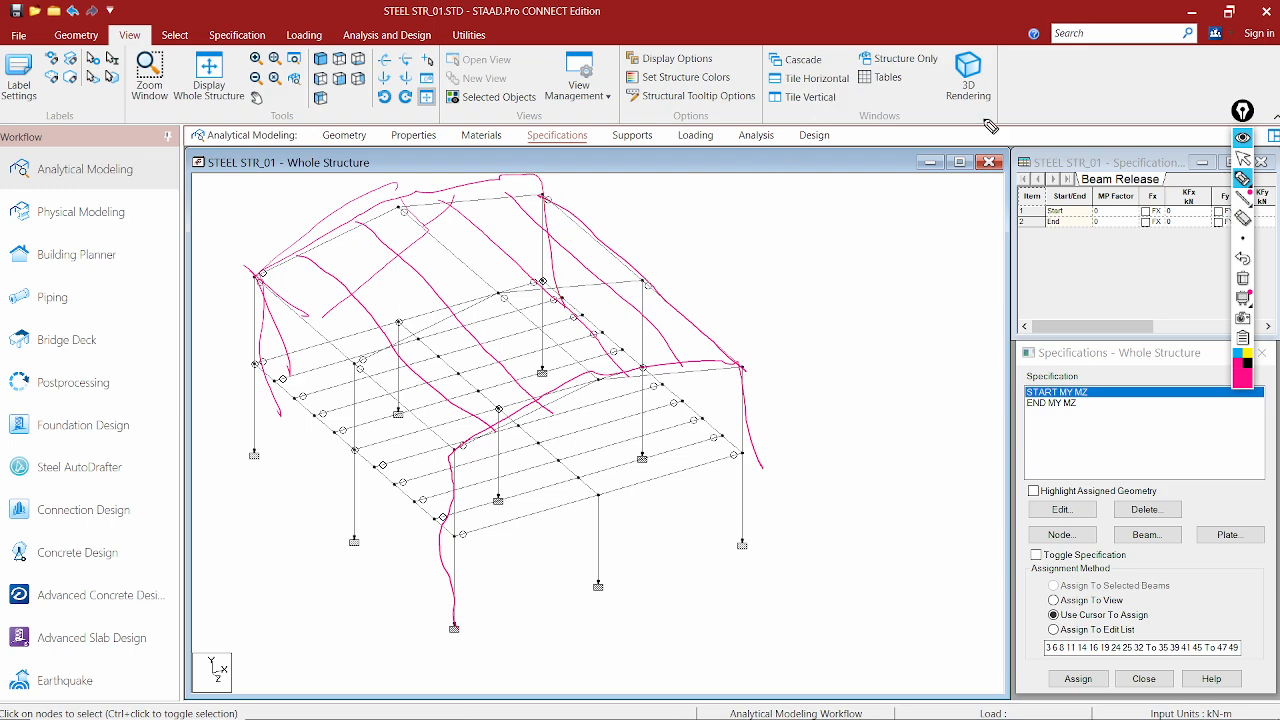
pyautogui.click(1242, 258)
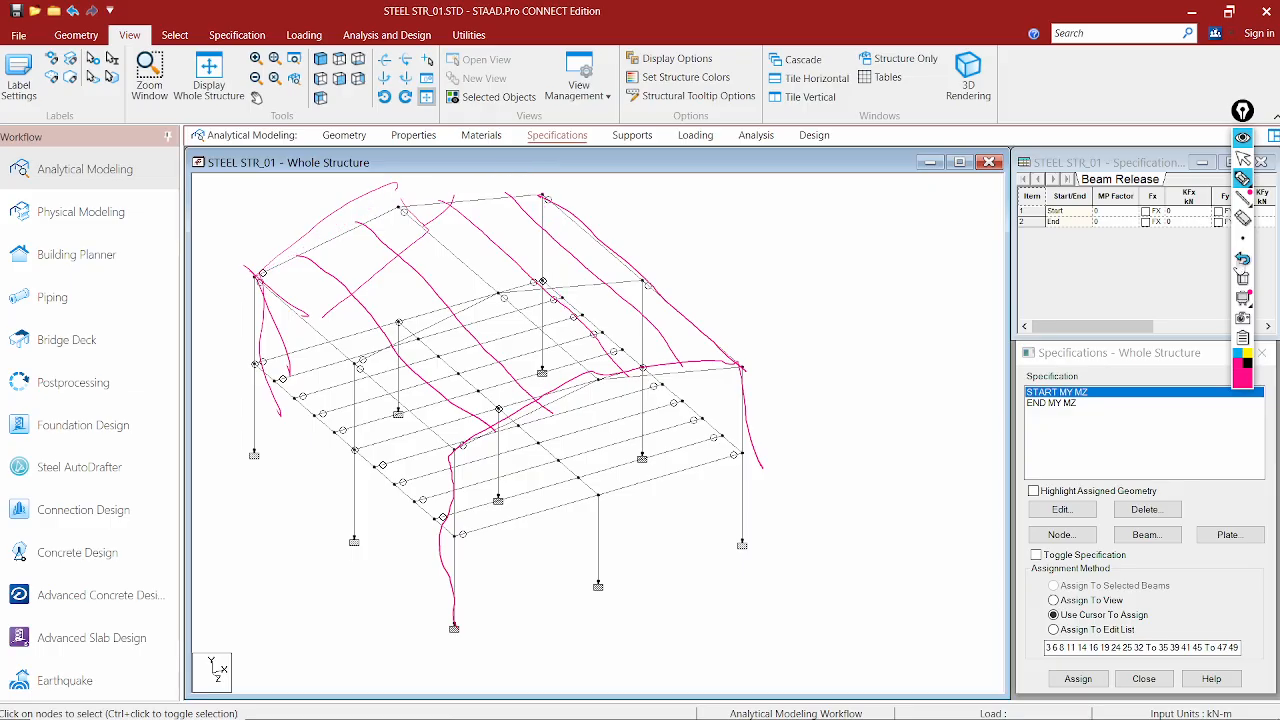
pyautogui.click(1242, 280)
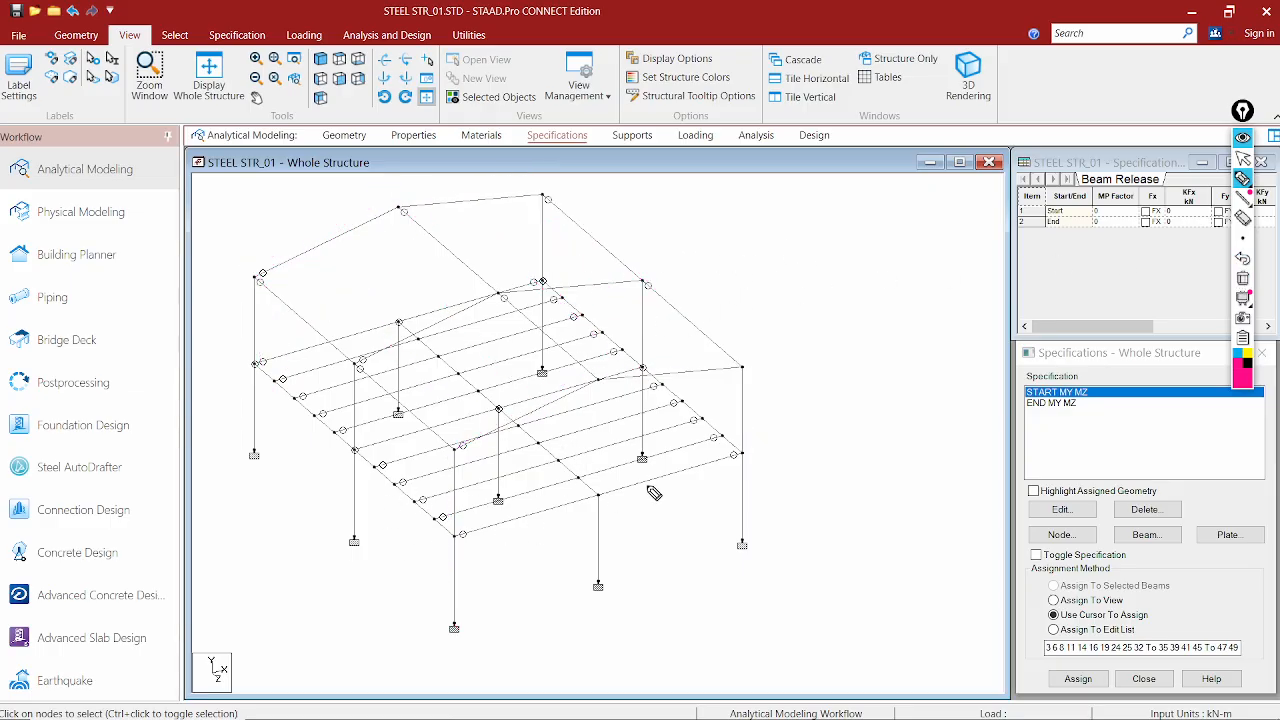
pyautogui.moveTo(457, 535); pyautogui.dragTo(752, 452)
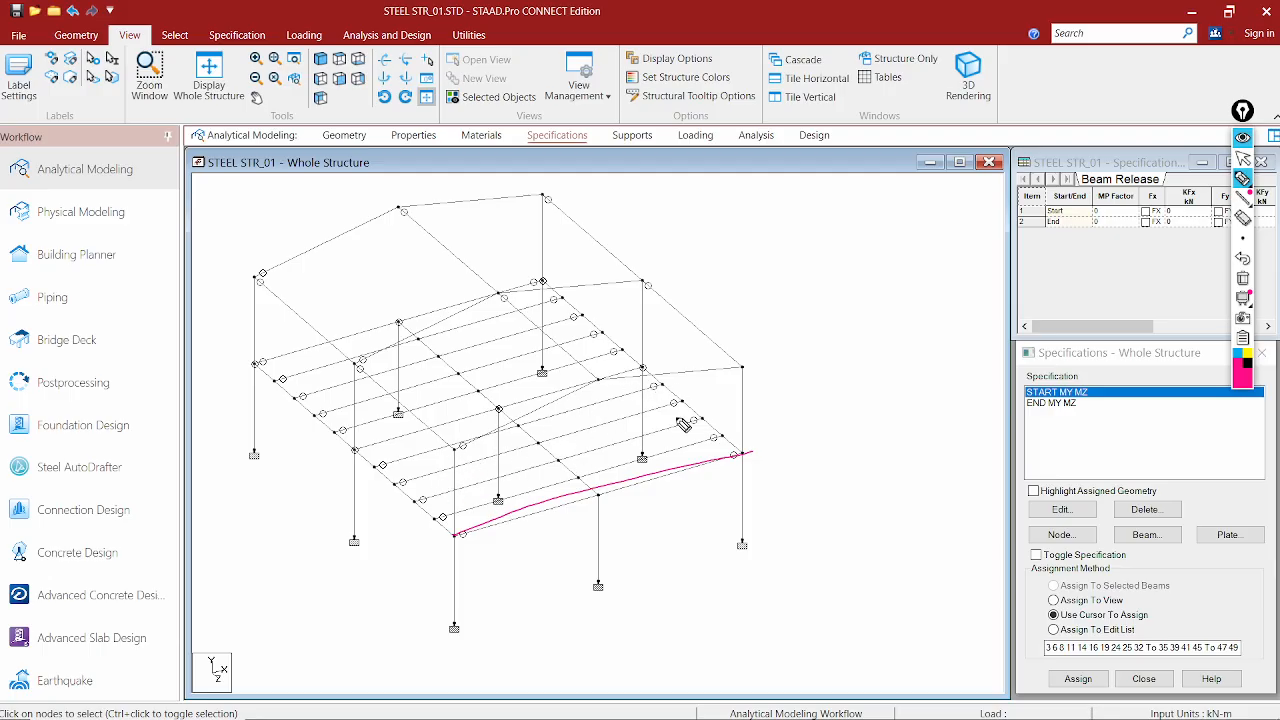
pyautogui.moveTo(655, 383); pyautogui.dragTo(687, 452)
pyautogui.moveTo(737, 367); pyautogui.dragTo(760, 428)
pyautogui.moveTo(465, 458); pyautogui.dragTo(752, 387)
pyautogui.moveTo(492, 480); pyautogui.dragTo(690, 422)
pyautogui.moveTo(510, 510); pyautogui.dragTo(716, 410)
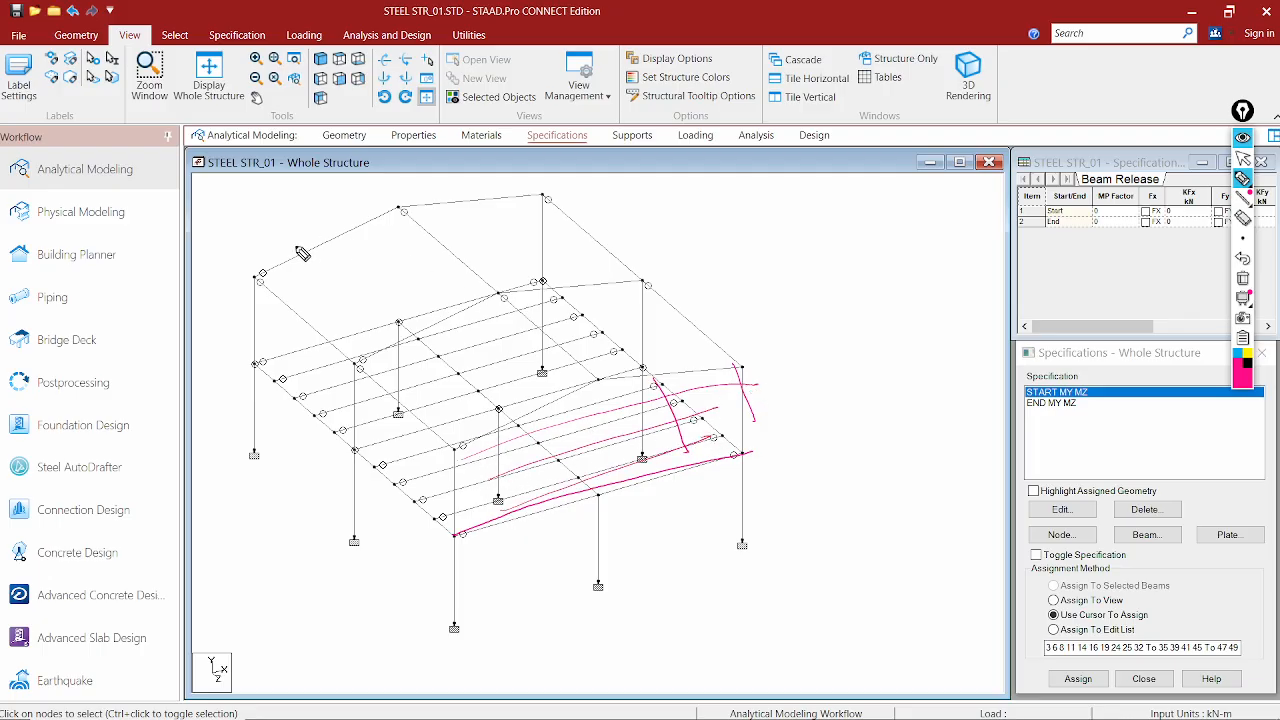
pyautogui.moveTo(242, 316); pyautogui.dragTo(462, 220)
pyautogui.moveTo(305, 336); pyautogui.dragTo(465, 277)
pyautogui.moveTo(272, 388); pyautogui.dragTo(340, 485)
pyautogui.moveTo(263, 354); pyautogui.dragTo(295, 465)
pyautogui.moveTo(348, 436); pyautogui.dragTo(367, 465)
pyautogui.moveTo(407, 405); pyautogui.dragTo(428, 478)
pyautogui.moveTo(443, 428); pyautogui.dragTo(475, 524)
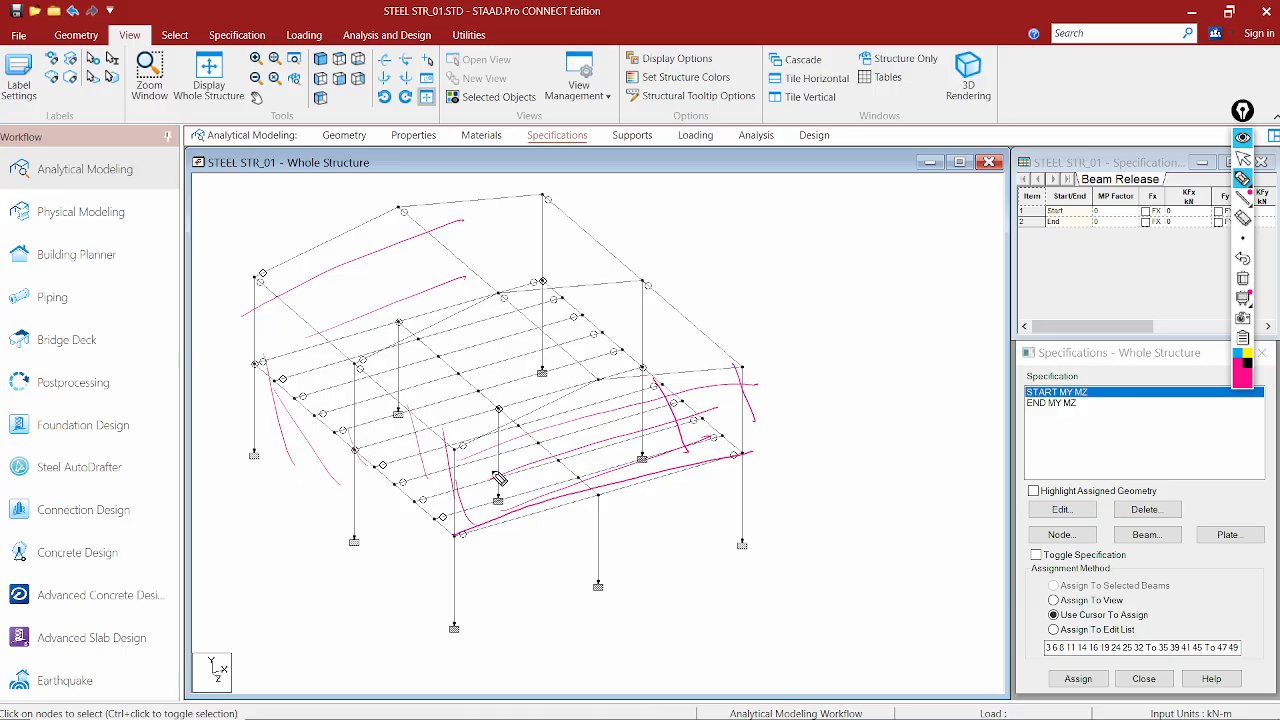
pyautogui.moveTo(638, 260); pyautogui.dragTo(640, 300)
pyautogui.moveTo(658, 275); pyautogui.dragTo(662, 328)
pyautogui.moveTo(697, 320); pyautogui.dragTo(702, 398)
pyautogui.moveTo(681, 323); pyautogui.dragTo(681, 375)
pyautogui.moveTo(701, 381)
pyautogui.mouseDown()
pyautogui.moveTo(698, 410)
pyautogui.moveTo(727, 402)
pyautogui.mouseUp()
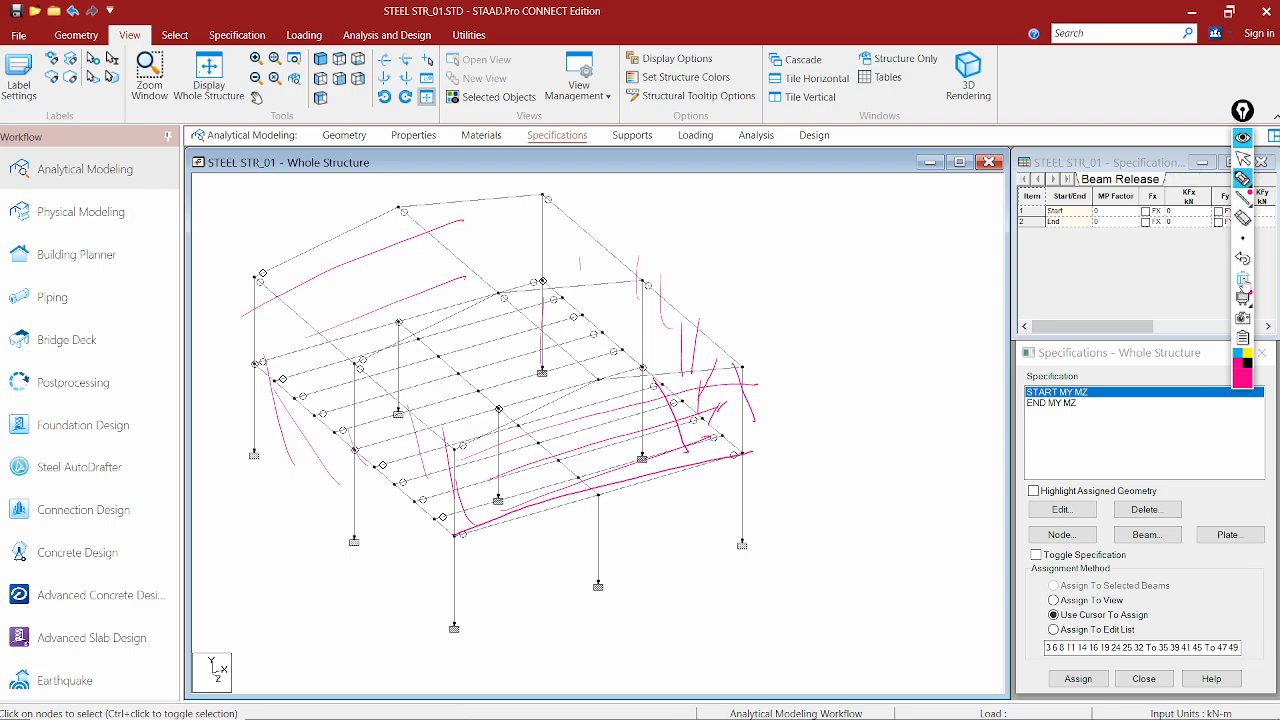
pyautogui.click(1243, 279)
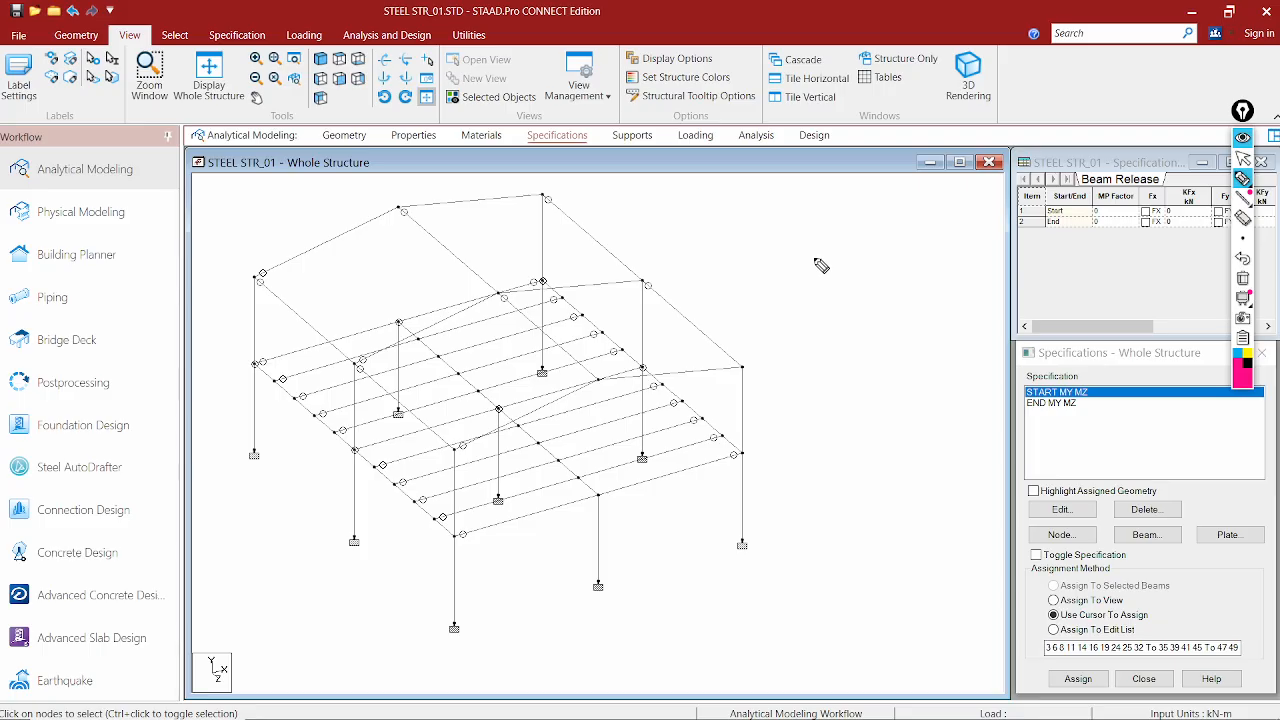
# Inspect the section and the start and end releases of eave beam 6 between nodes 2 and 6
pyautogui.hotkey('ctrl', 'shift', '2')
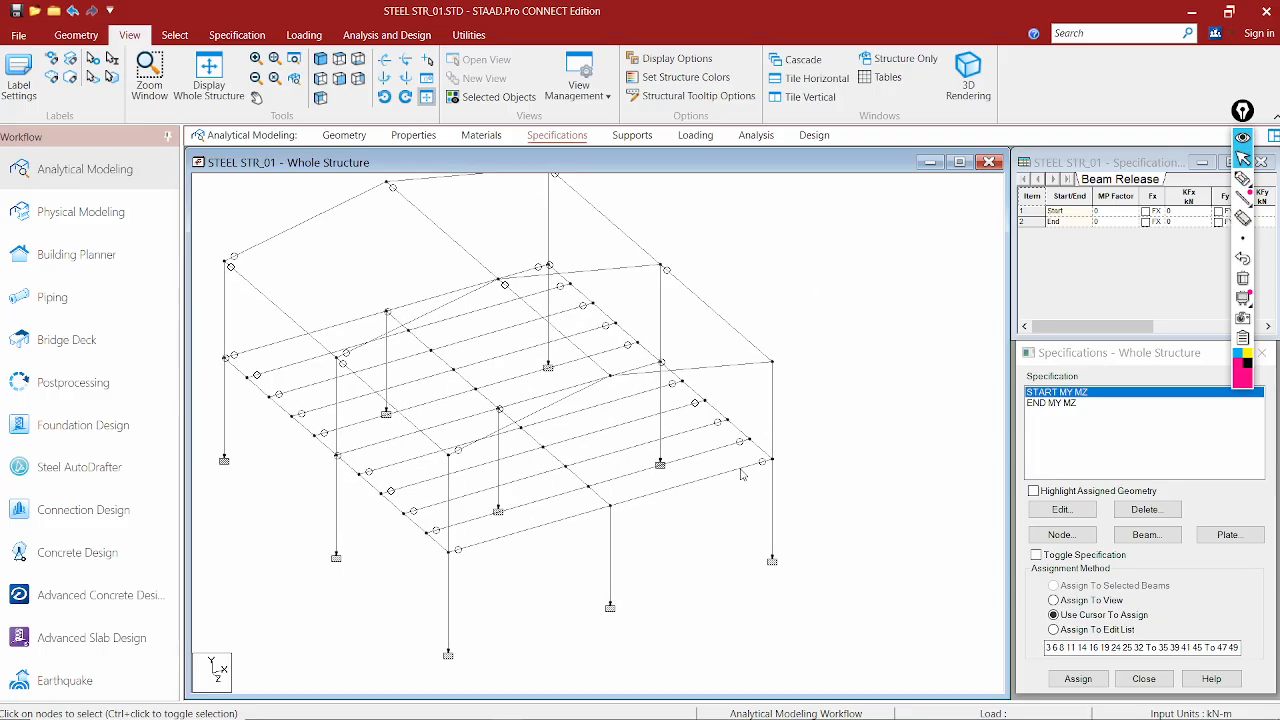
pyautogui.scroll(-2, 597, 532)
pyautogui.scroll(2, 597, 532)
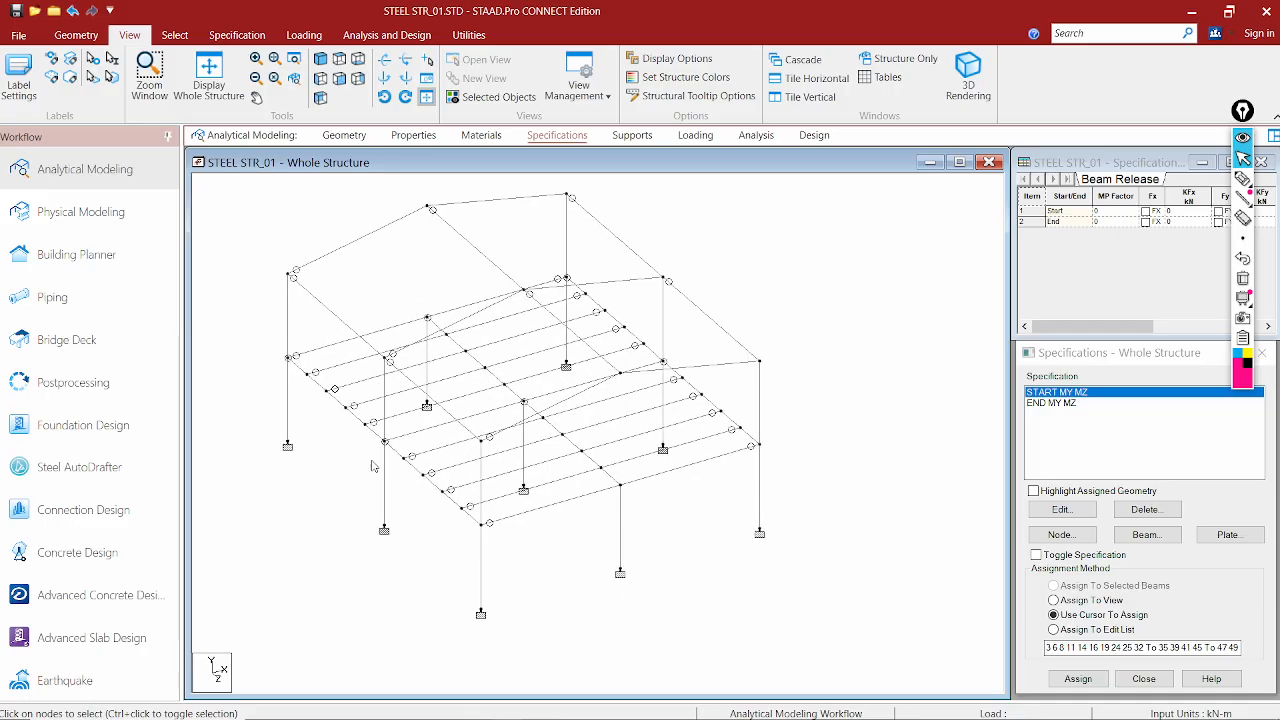
pyautogui.scroll(1, 507, 492)
pyautogui.moveTo(589, 520); pyautogui.dragTo(577, 536, button='middle')
pyautogui.moveTo(244, 277); pyautogui.dragTo(463, 389, button='middle')
pyautogui.scroll(-1, 420, 390)
pyautogui.moveTo(476, 485); pyautogui.dragTo(407, 393, button='middle')
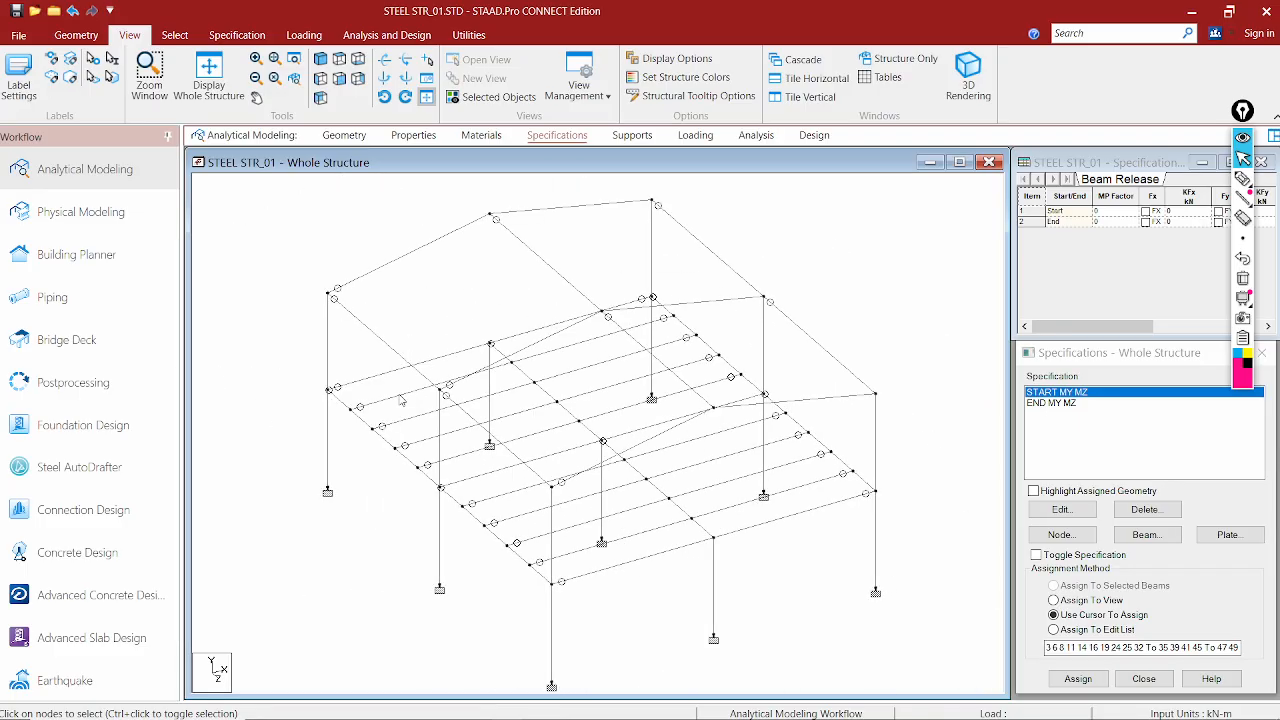
pyautogui.doubleClick(388, 348)
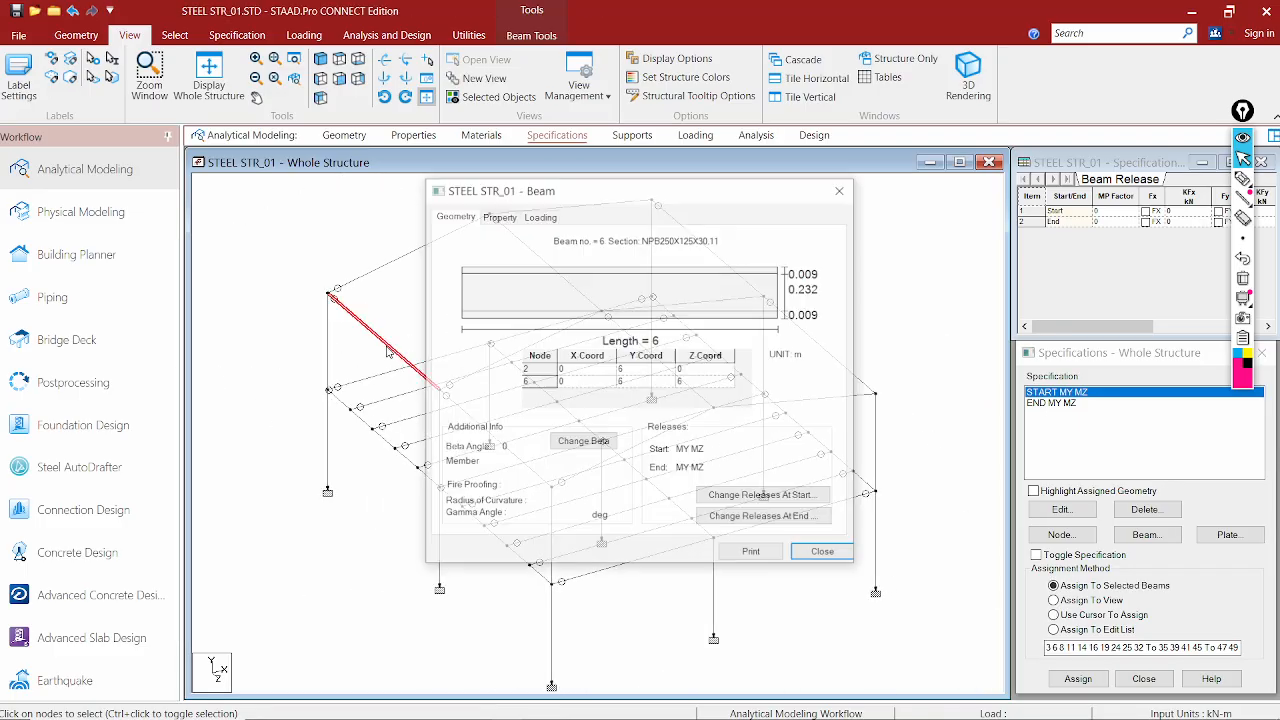
pyautogui.click(841, 190)
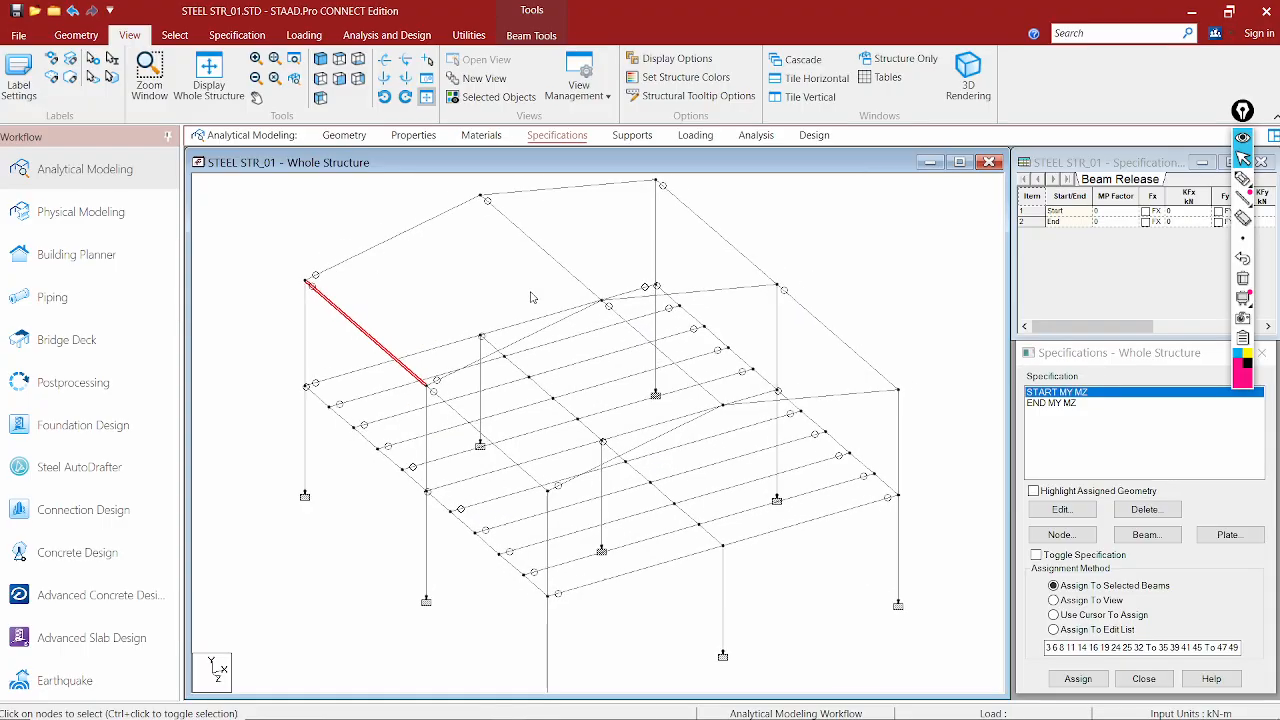
pyautogui.click(505, 276)
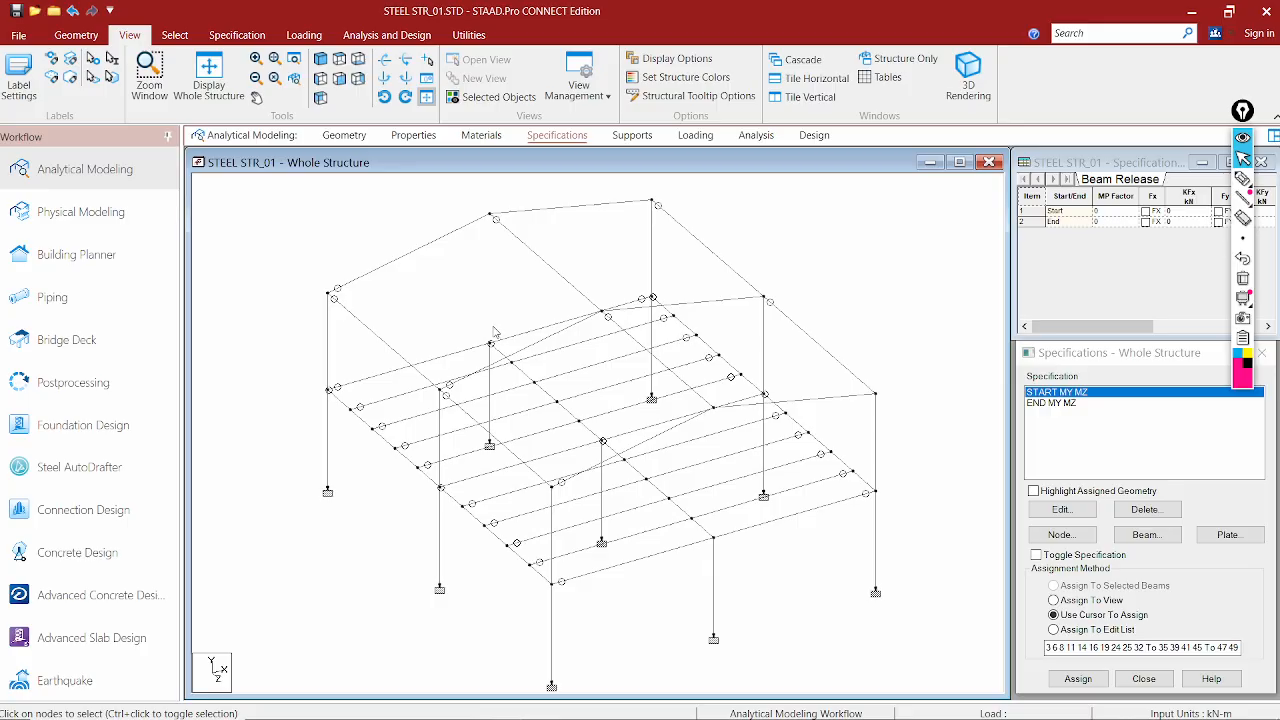
pyautogui.moveTo(522, 323); pyautogui.dragTo(488, 333, button='middle')
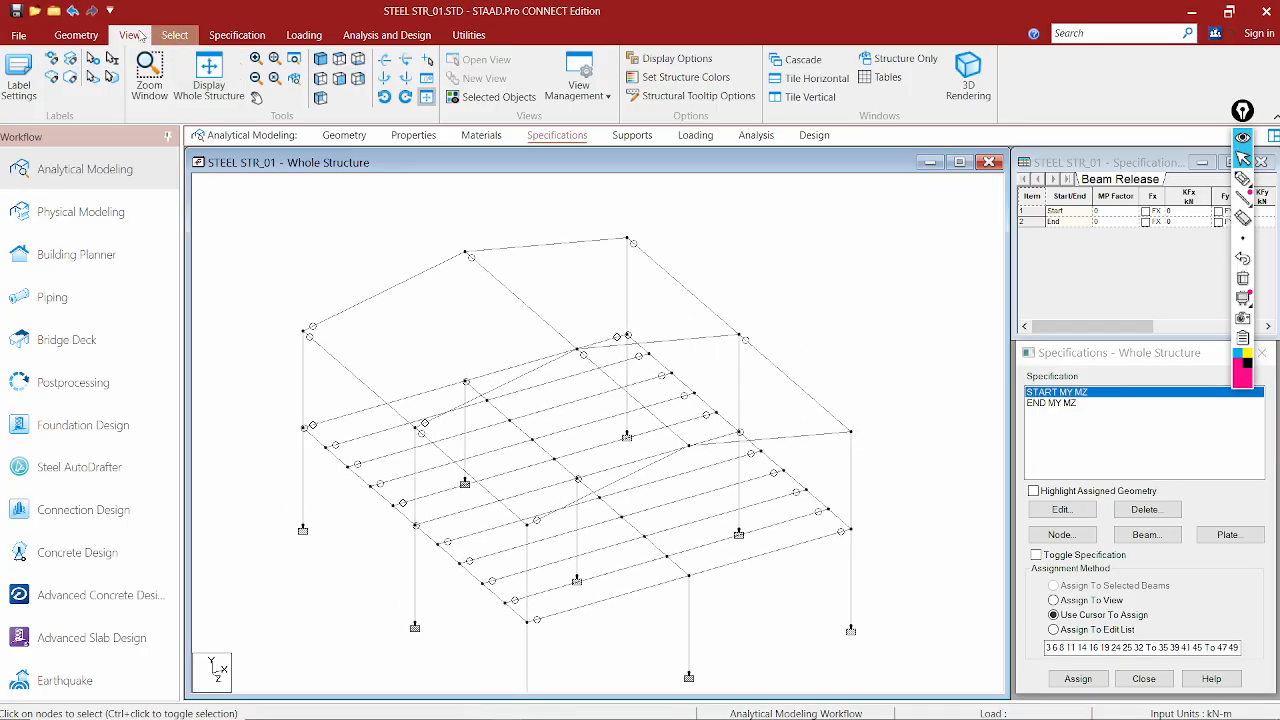
# Add vertical members at both gable ends from the middle floor-edge nodes up to the ridge nodes
pyautogui.click(92, 38)
pyautogui.click(310, 70)
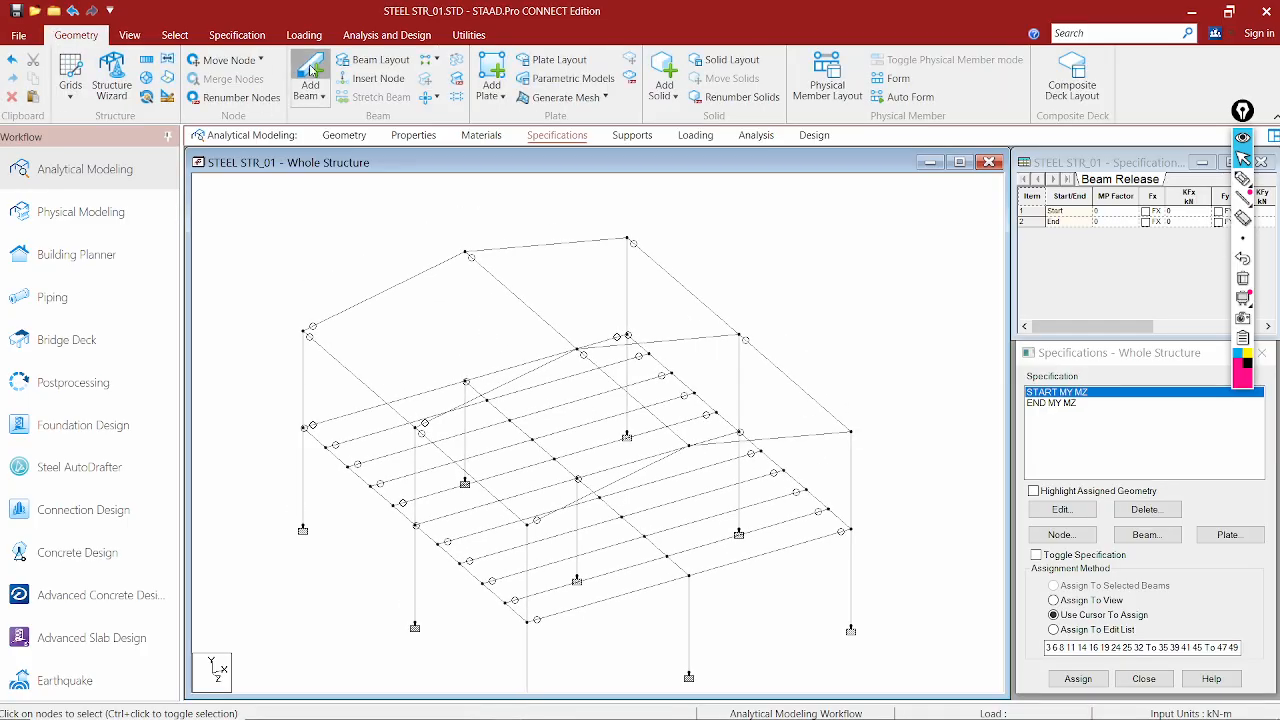
pyautogui.click(480, 386)
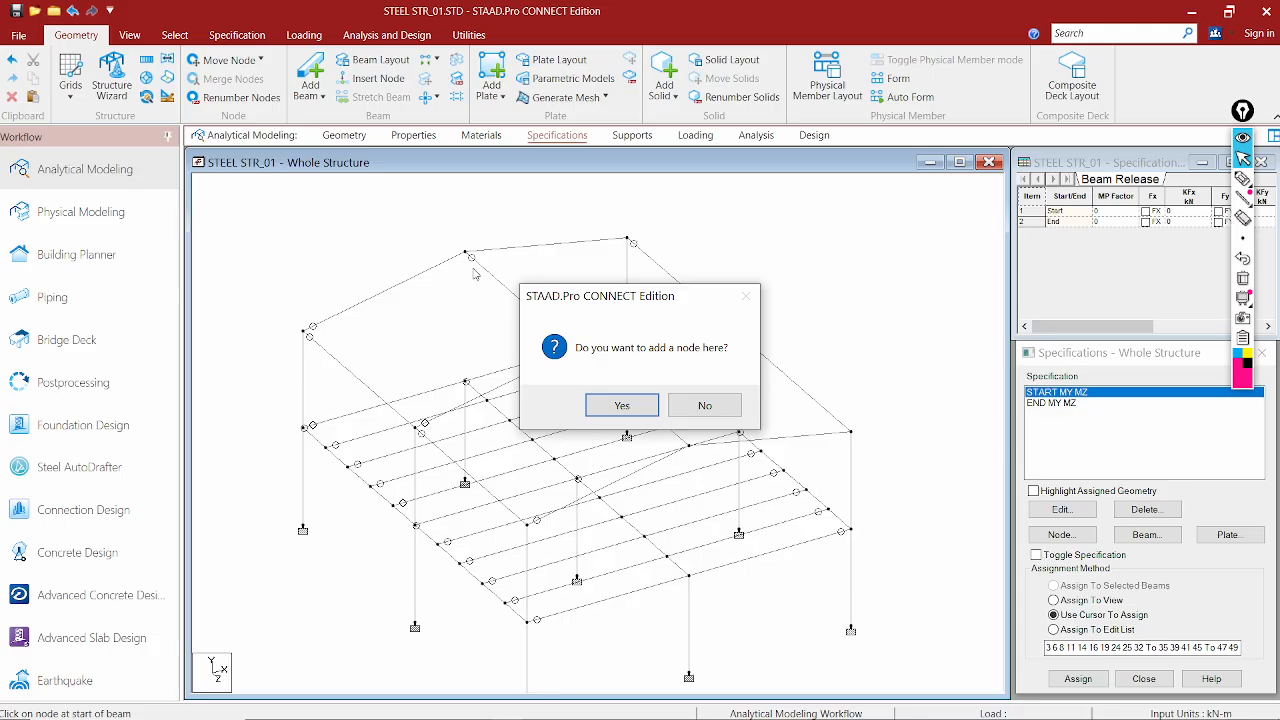
pyautogui.click(688, 408)
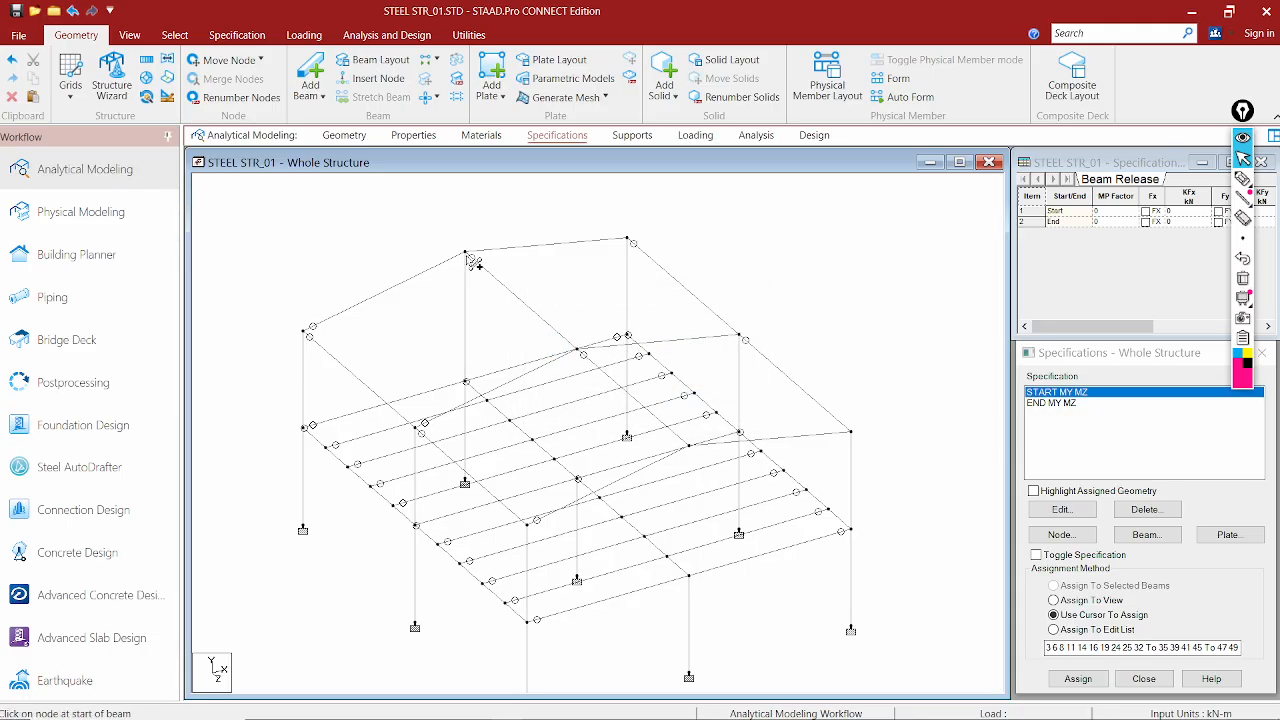
pyautogui.moveTo(656, 490); pyautogui.dragTo(536, 378, button='middle')
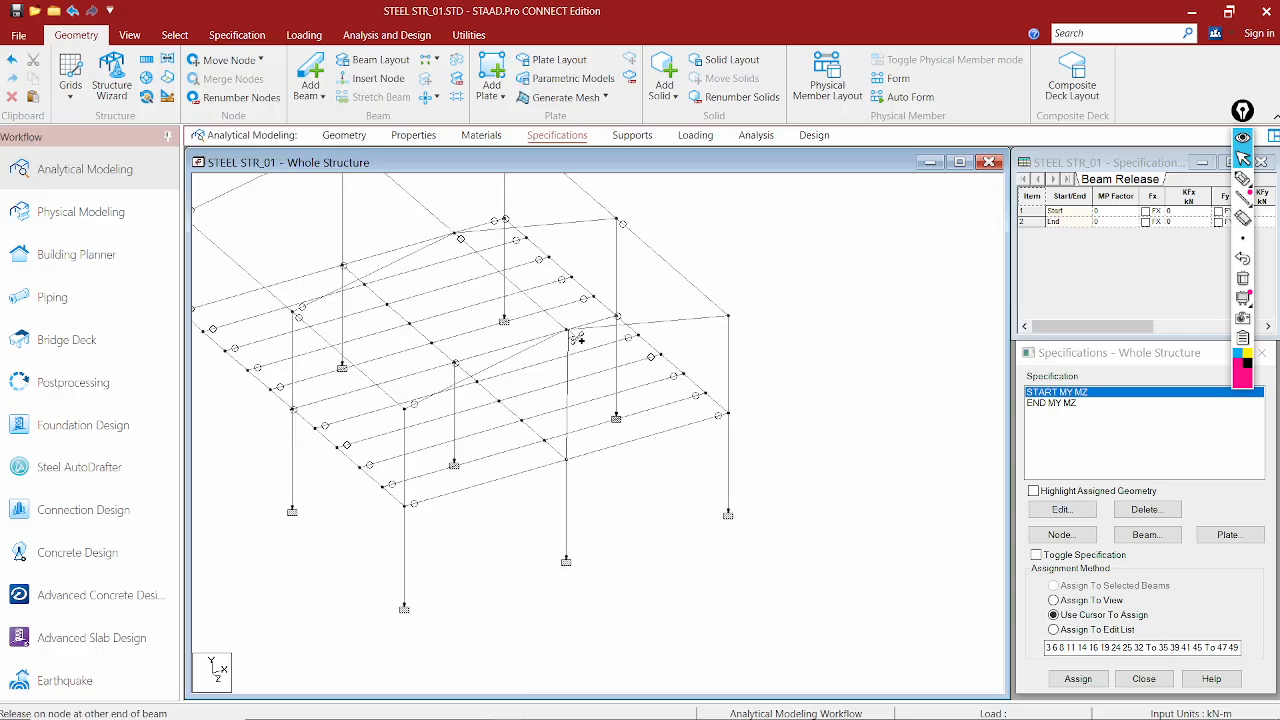
pyautogui.moveTo(630, 413); pyautogui.dragTo(712, 494, button='middle')
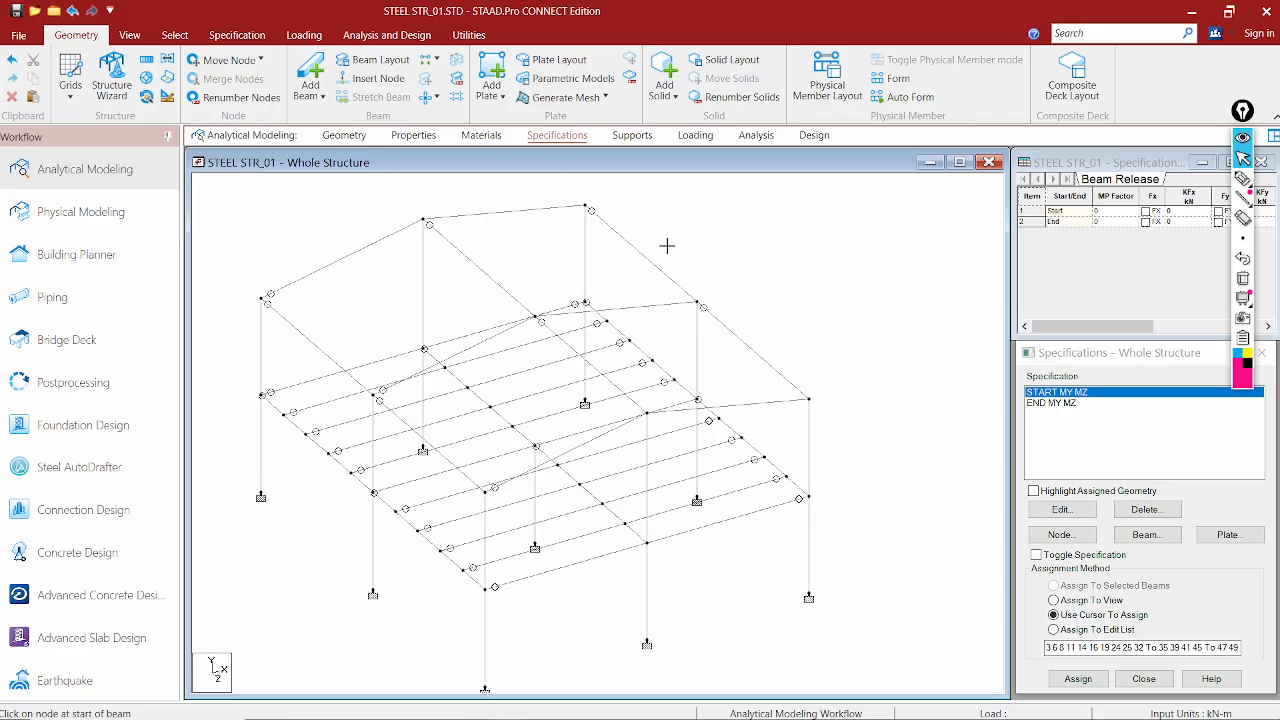
# Assign the WPB120X120X52.13 section to the two new gable columns below the ridge
pyautogui.click(413, 135)
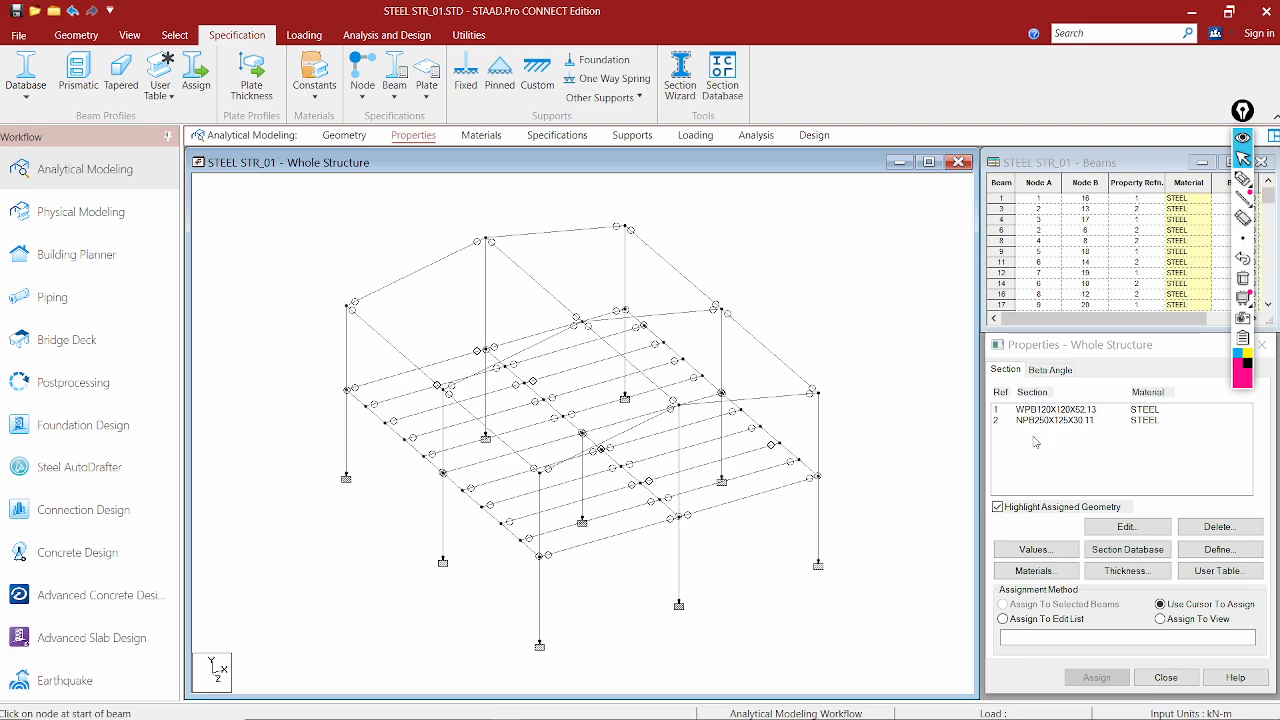
pyautogui.click(1050, 410)
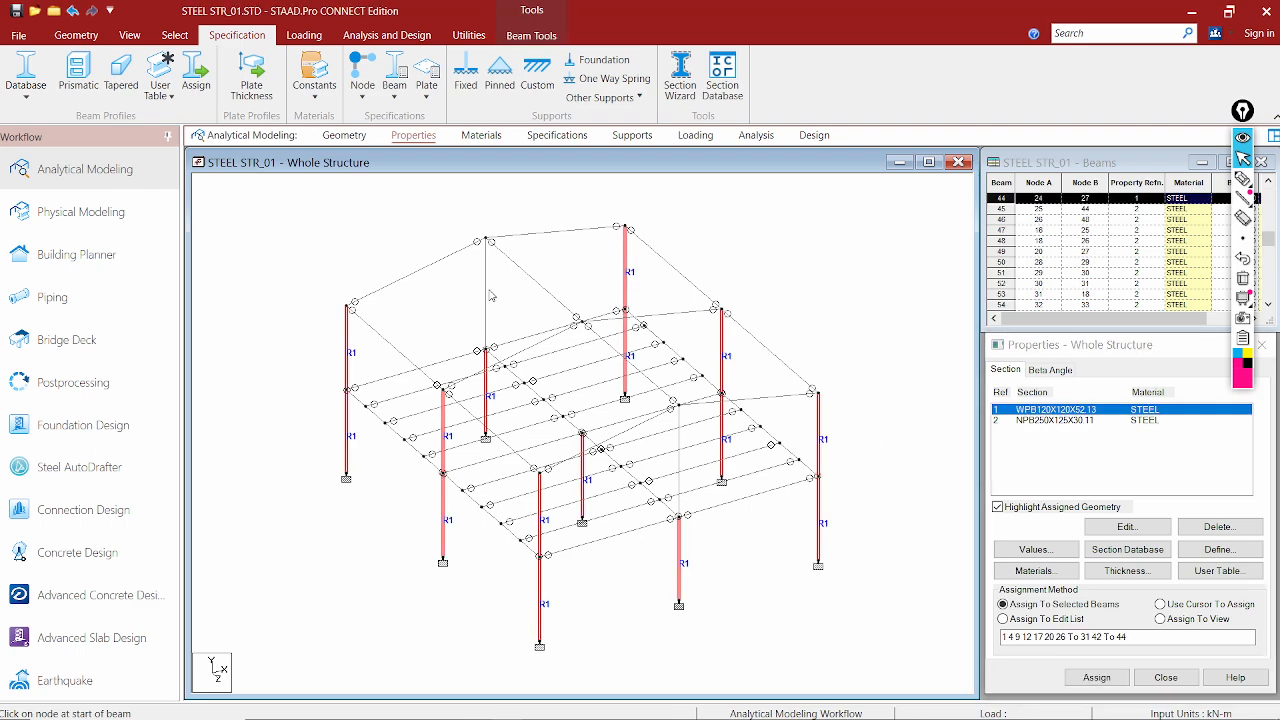
pyautogui.keyDown('ctrl'); pyautogui.click(680, 440); pyautogui.keyUp('ctrl')
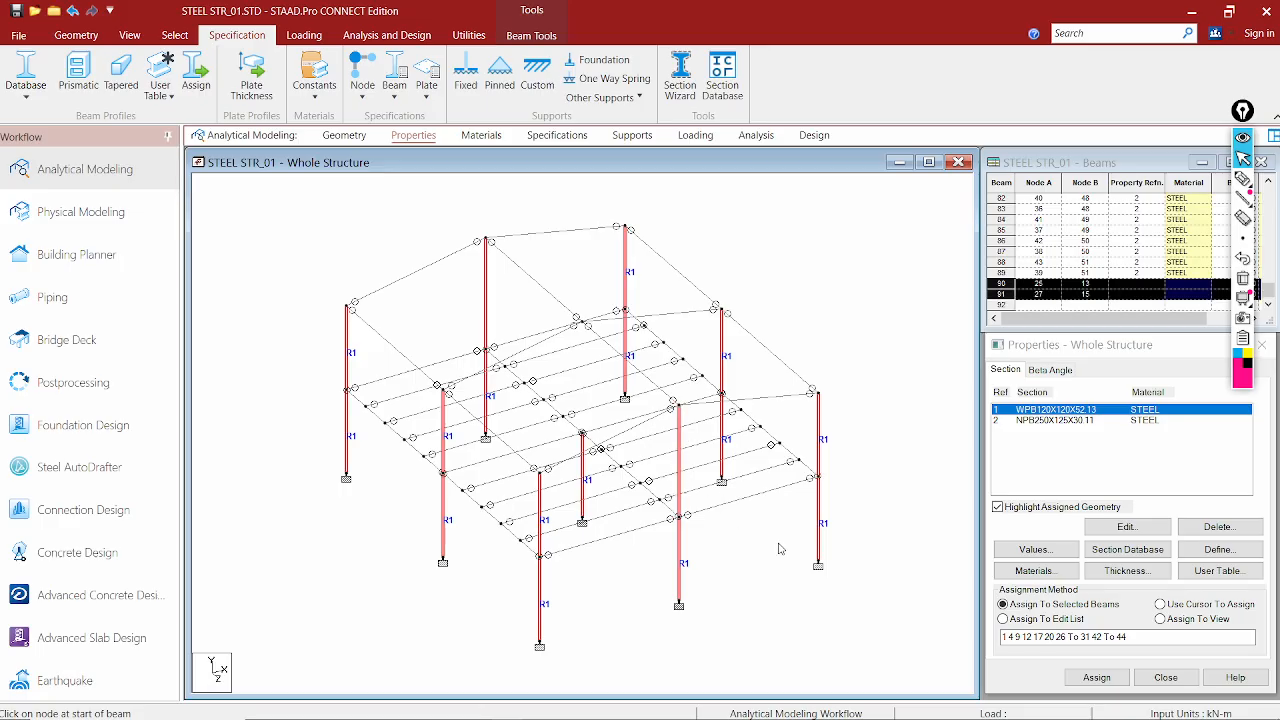
pyautogui.click(1098, 677)
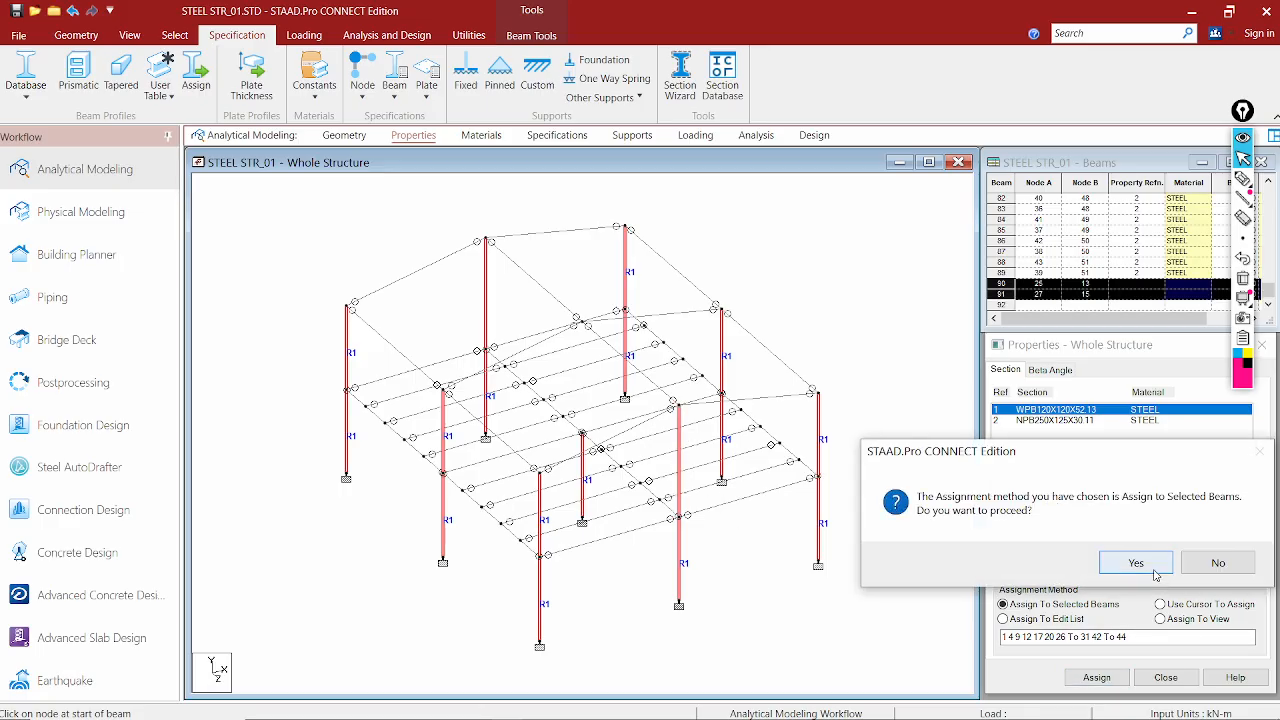
pyautogui.click(1136, 561)
pyautogui.click(797, 572)
# Examine the column section labels and check the section and releases of front floor edge beam 41
pyautogui.scroll(5, 500, 452)
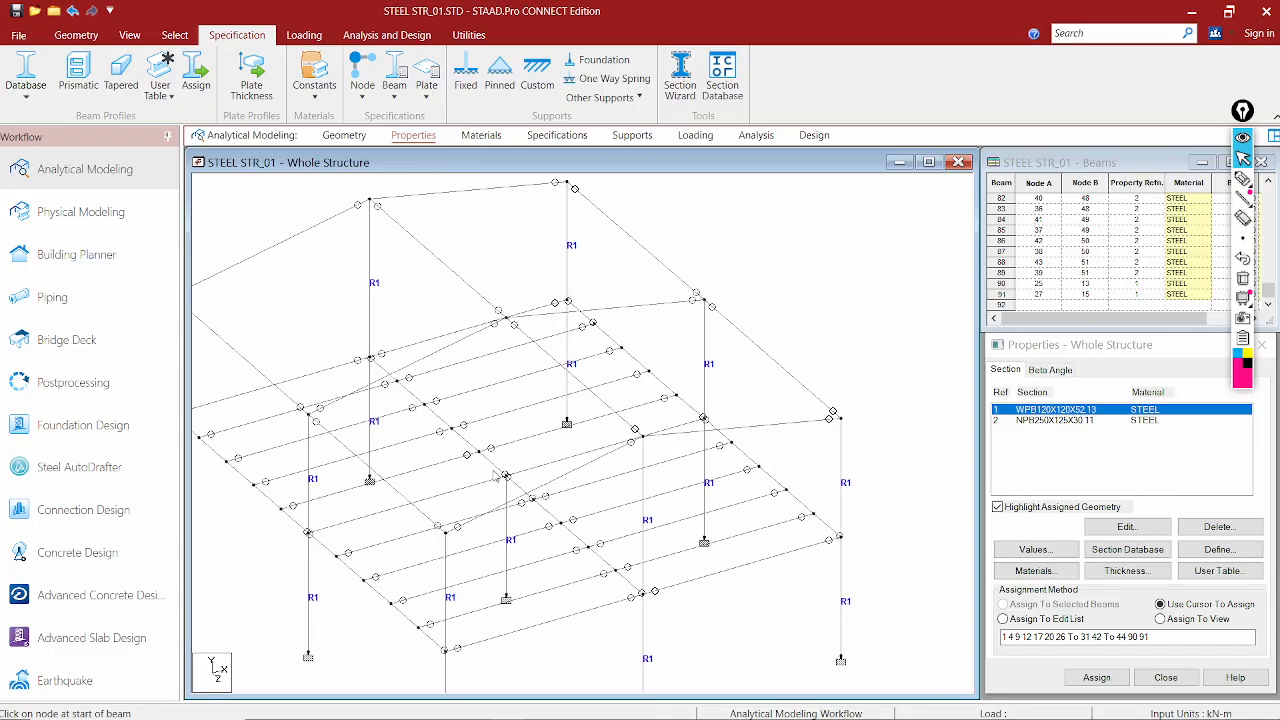
pyautogui.scroll(-1, 545, 430)
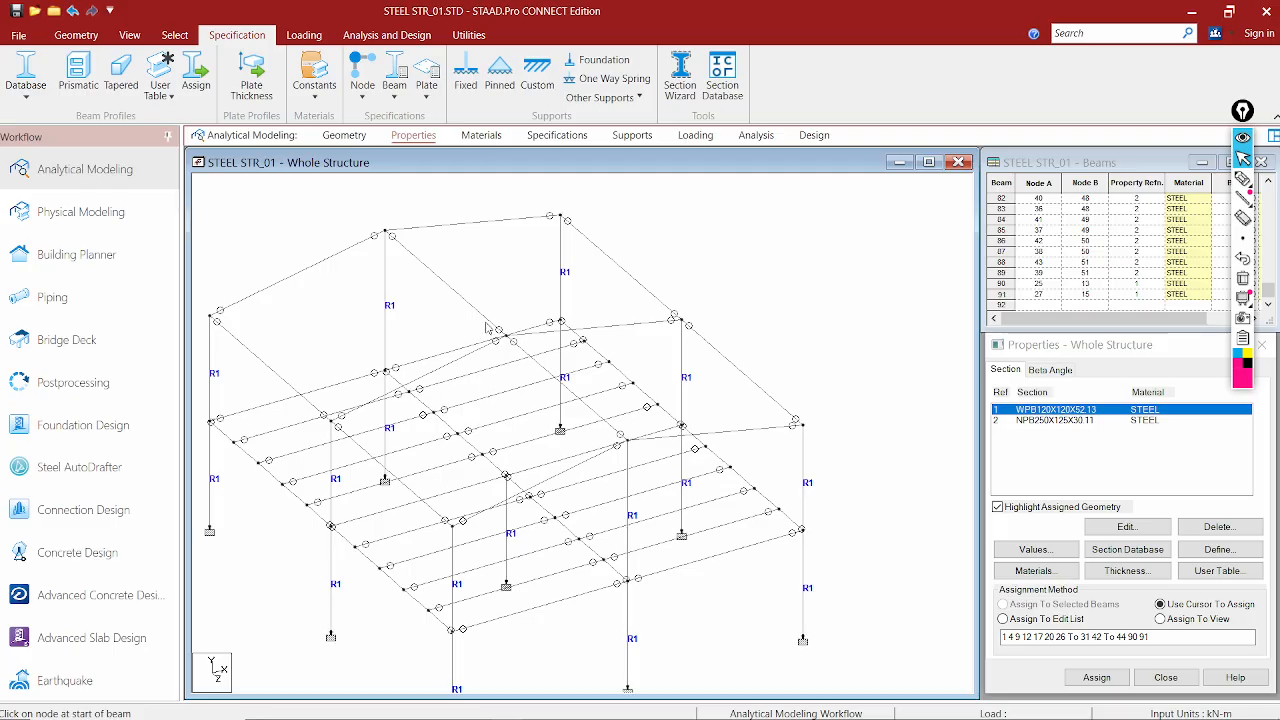
pyautogui.scroll(-3, 538, 423)
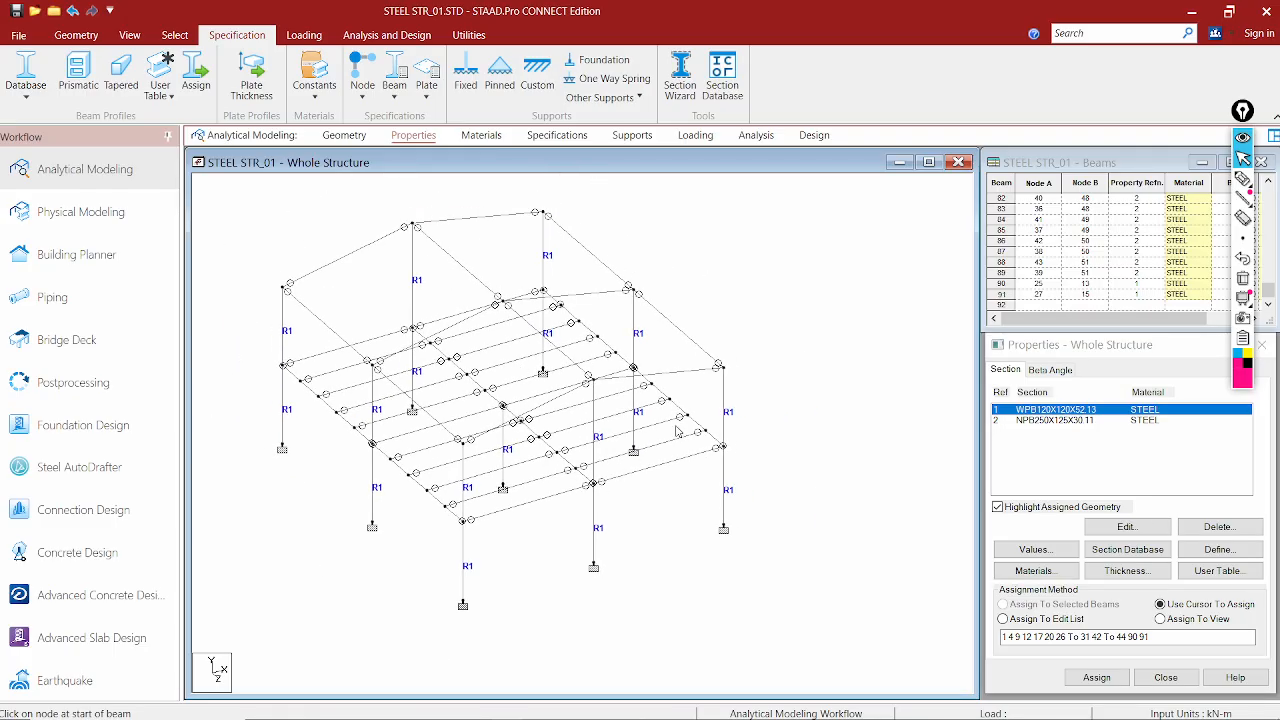
pyautogui.scroll(1, 685, 440)
pyautogui.doubleClick(684, 477)
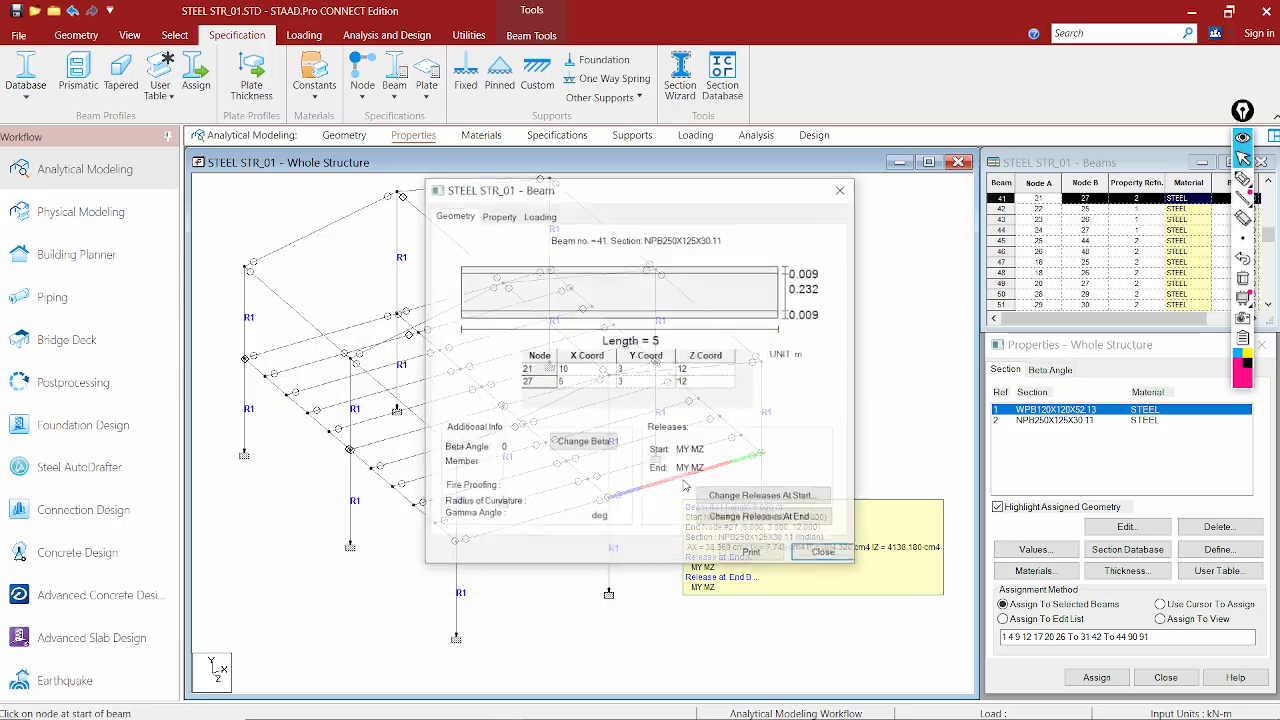
pyautogui.click(840, 199)
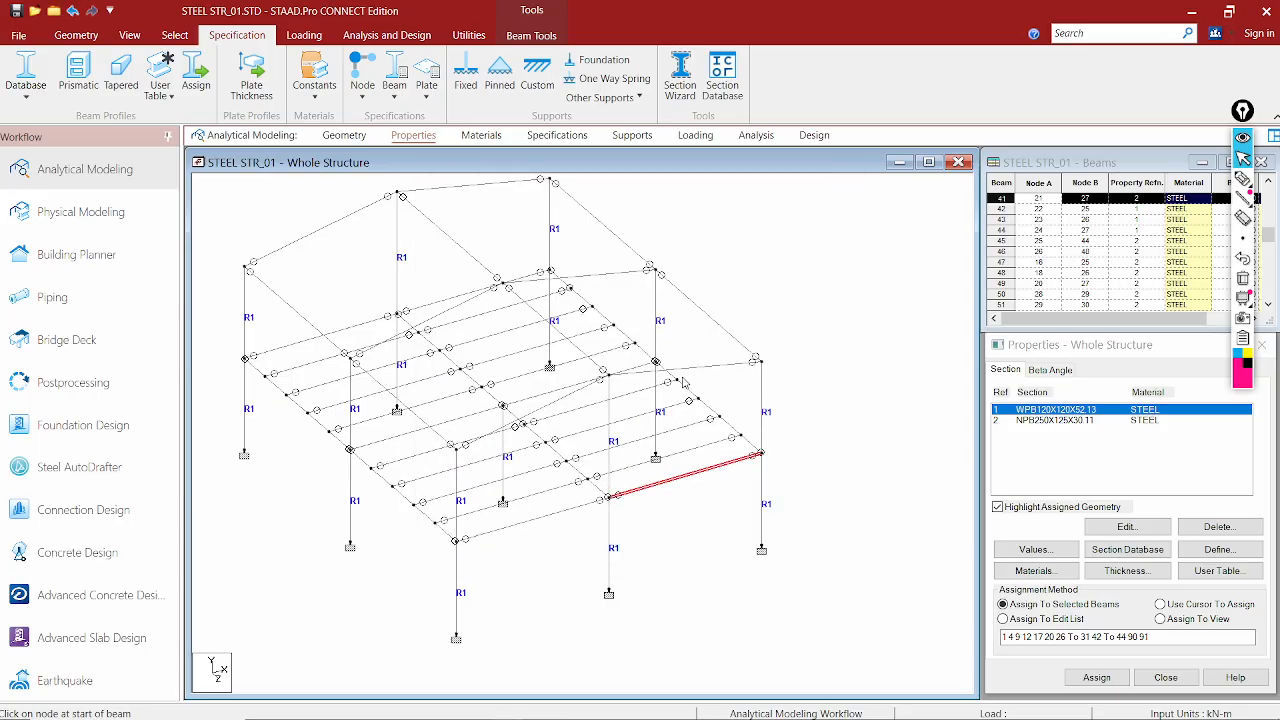
pyautogui.click(693, 456)
pyautogui.click(1242, 178)
pyautogui.moveTo(697, 368); pyautogui.dragTo(724, 482)
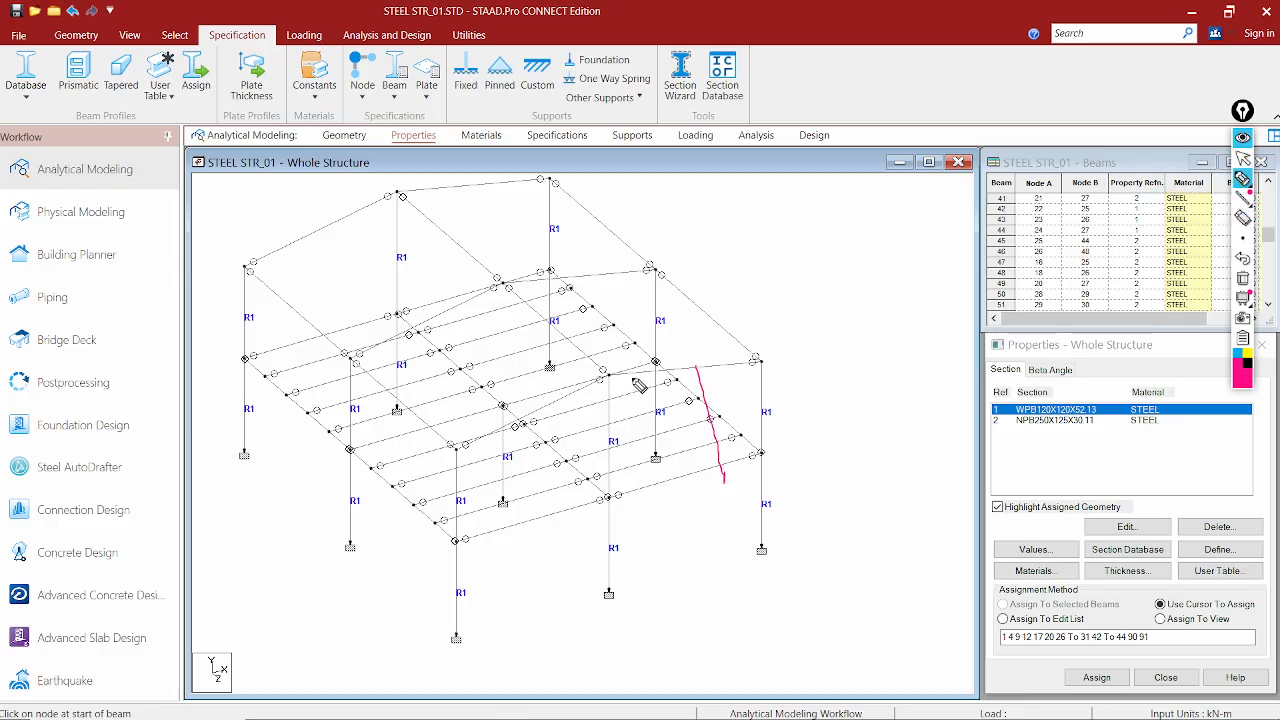
pyautogui.moveTo(703, 392)
pyautogui.mouseDown()
pyautogui.moveTo(788, 396)
pyautogui.moveTo(766, 462)
pyautogui.mouseUp()
pyautogui.moveTo(755, 403)
pyautogui.mouseDown()
pyautogui.moveTo(723, 448)
pyautogui.moveTo(777, 465)
pyautogui.mouseUp()
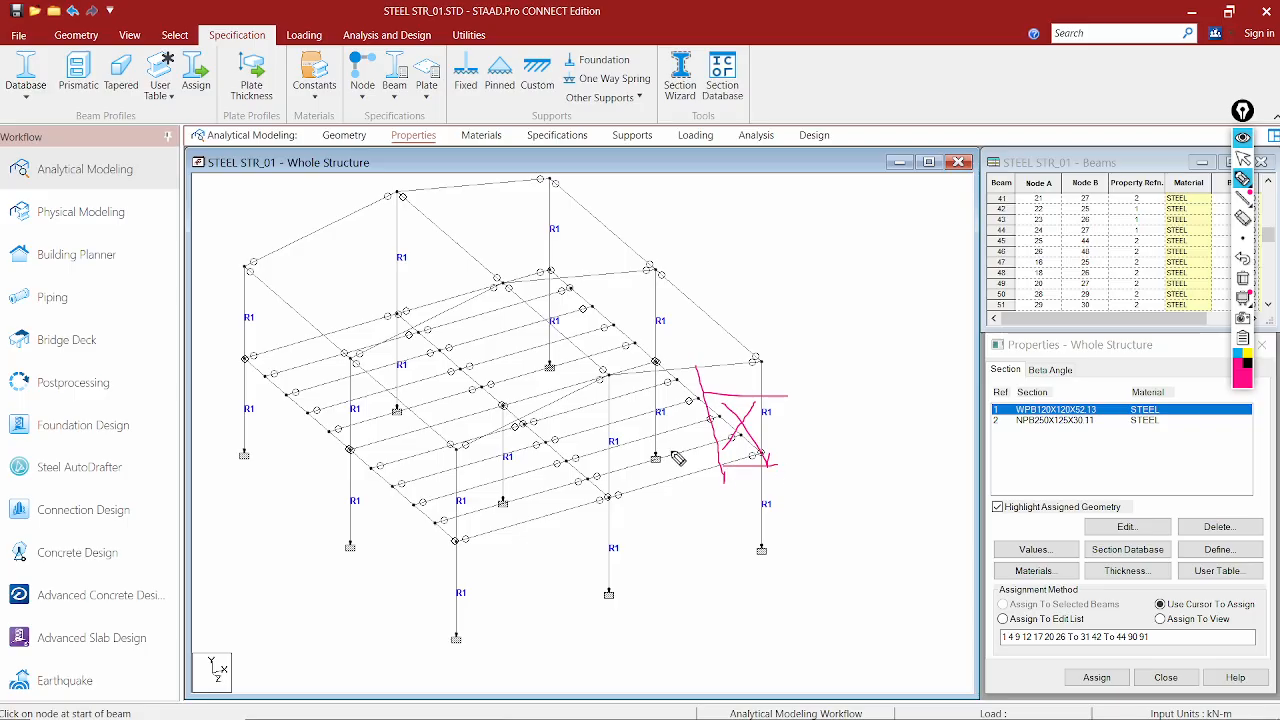
pyautogui.click(1243, 219)
pyautogui.hotkey('ctrl', 'shift', '2')
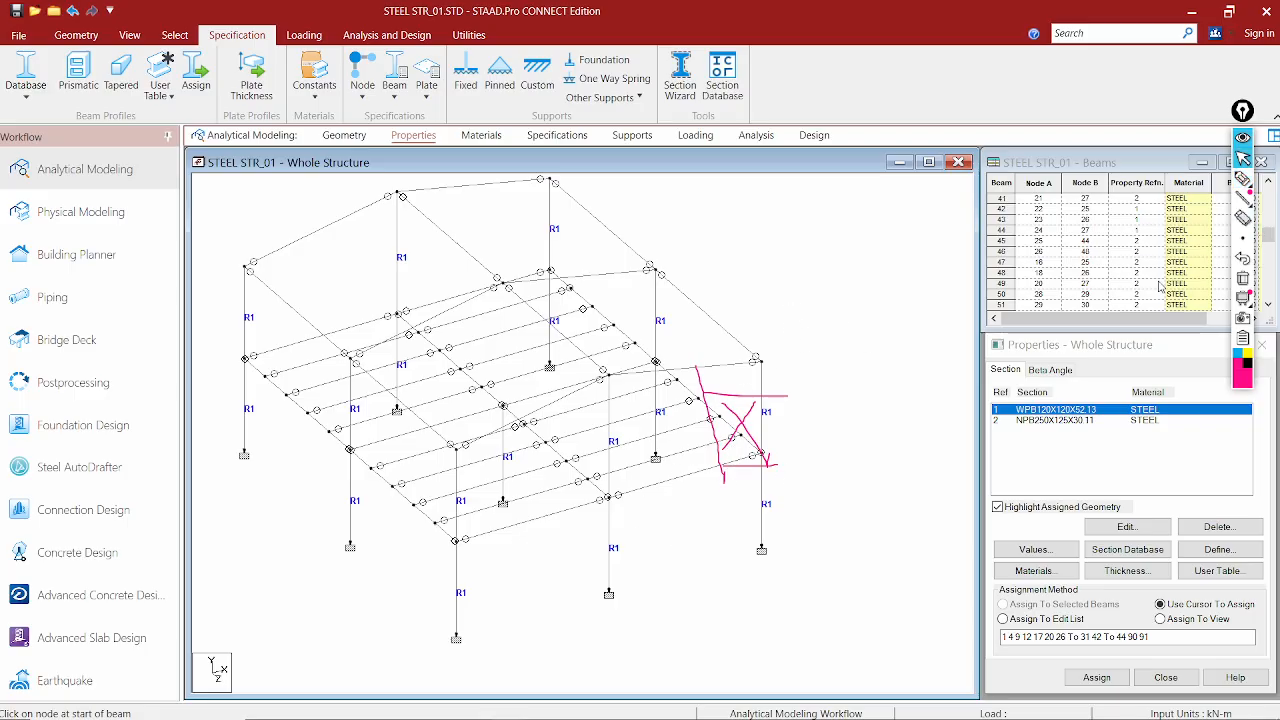
pyautogui.click(1243, 278)
pyautogui.scroll(-2, 503, 405)
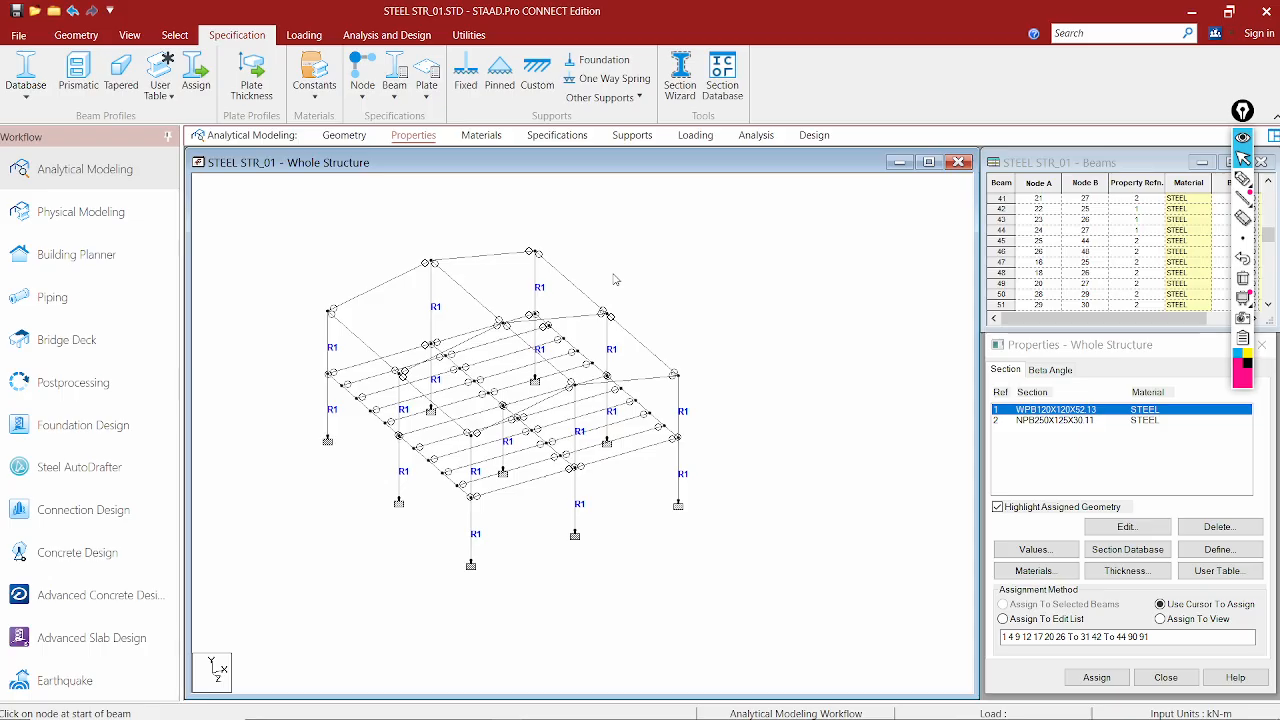
# Create primary load case 1 with the Seismic loading type and the title EQX
pyautogui.click(696, 135)
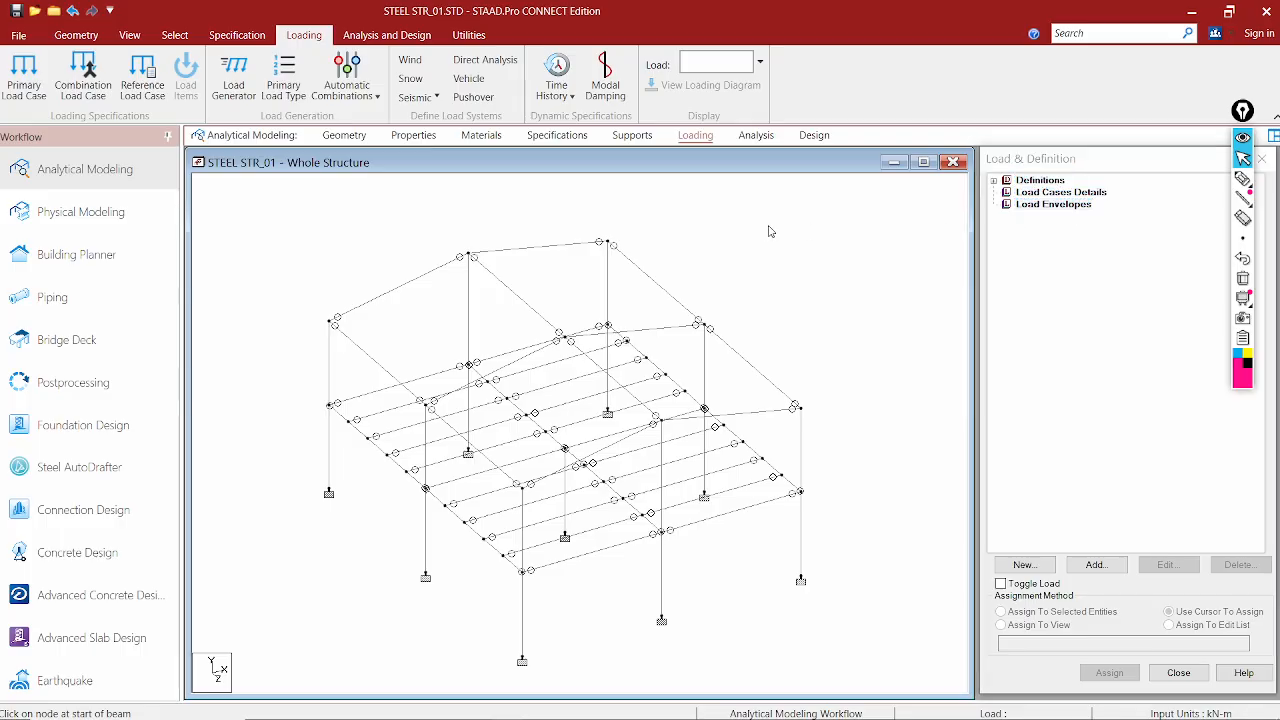
pyautogui.click(1055, 204)
pyautogui.click(1053, 193)
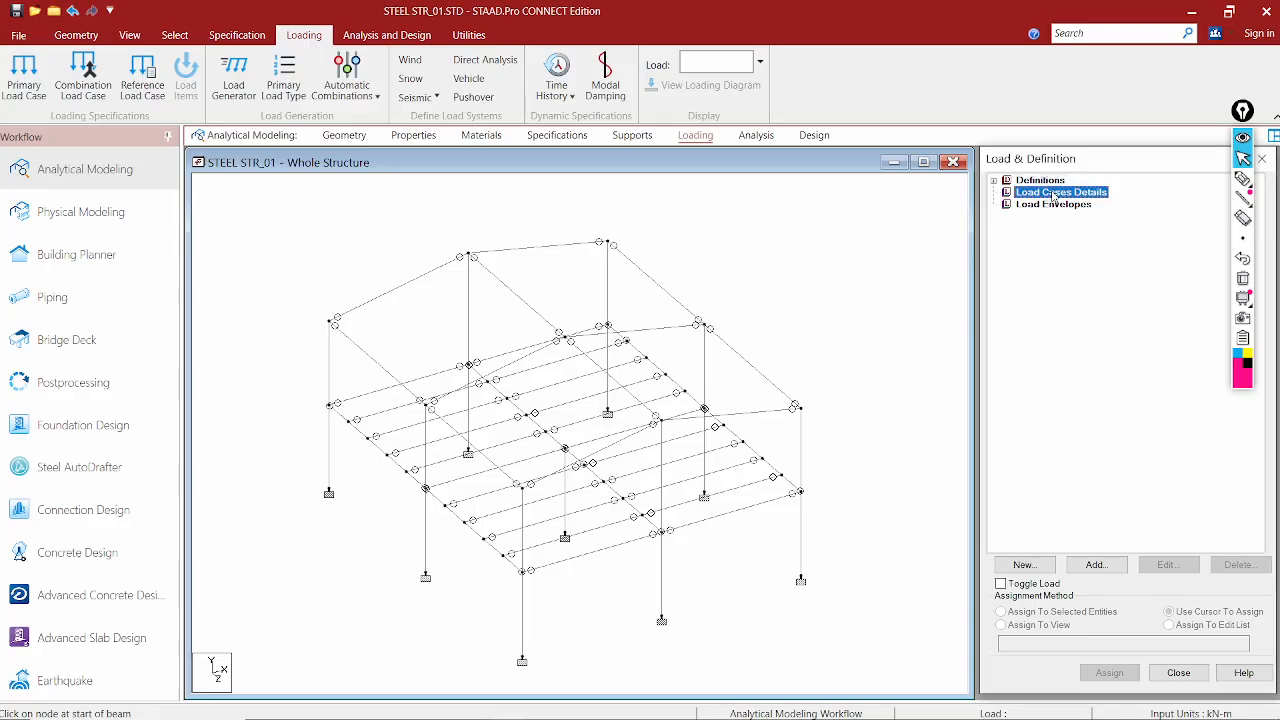
pyautogui.click(1106, 567)
pyautogui.click(478, 260)
pyautogui.click(478, 248)
pyautogui.click(832, 319)
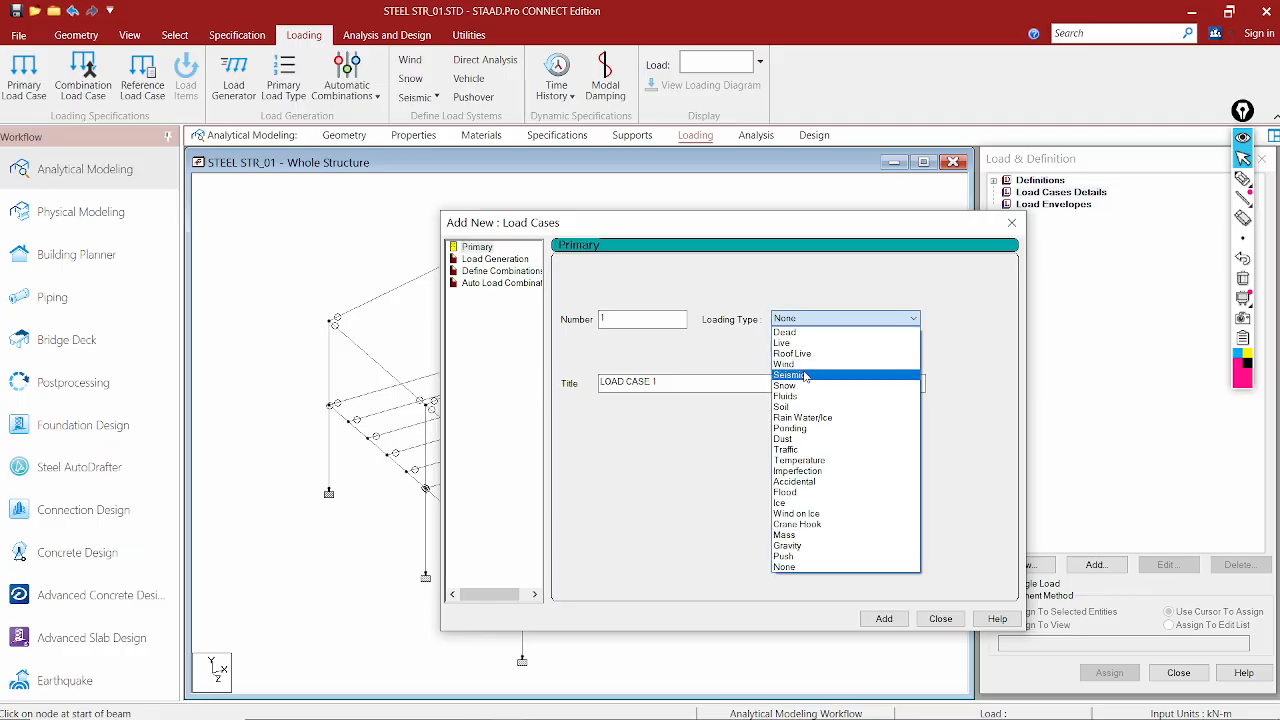
pyautogui.click(805, 375)
pyautogui.moveTo(690, 382); pyautogui.dragTo(528, 391)
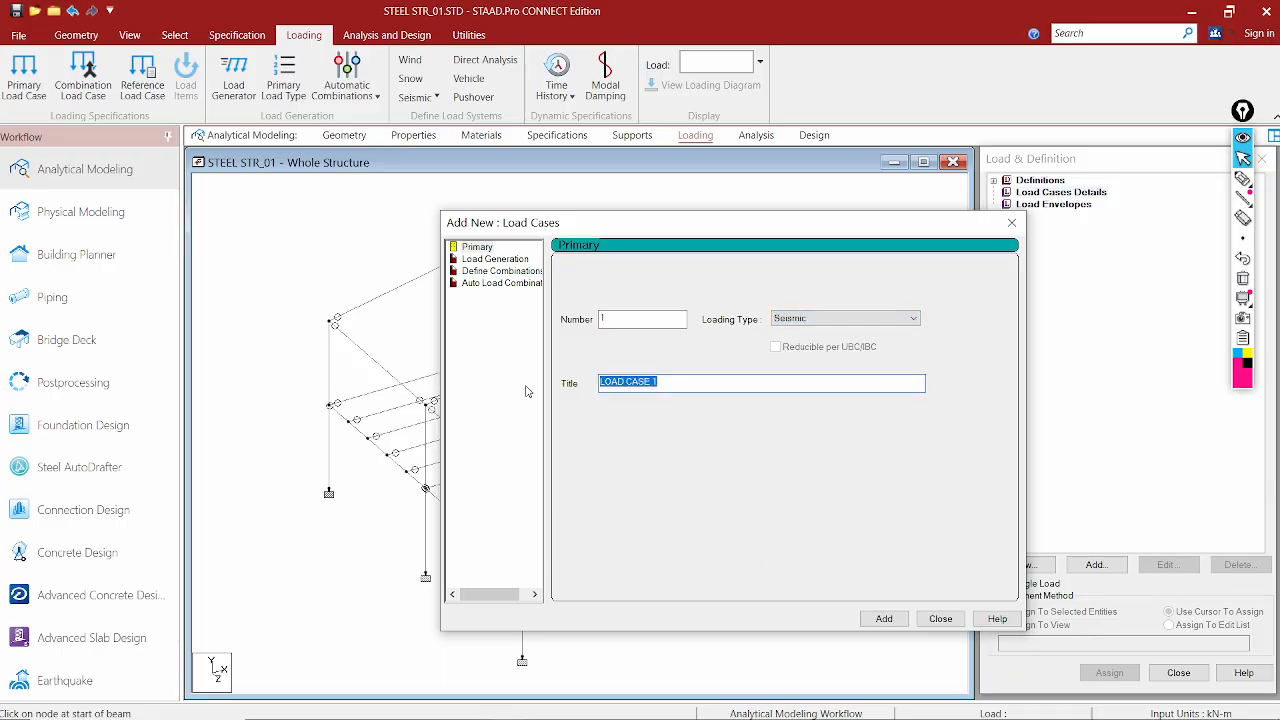
pyautogui.write('E')
pyautogui.press('BackSpace')
pyautogui.click(884, 618)
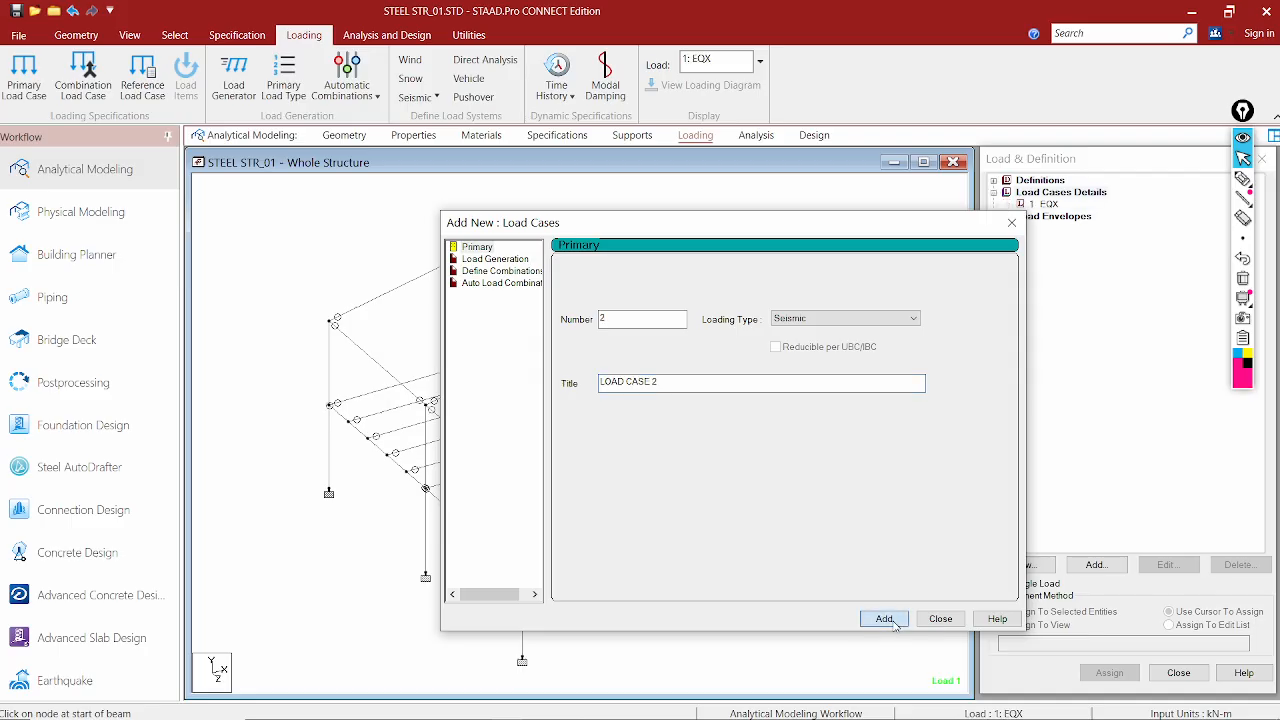
# Add Seismic primary load case 2 titled EQY and finish adding load cases
pyautogui.moveTo(694, 382); pyautogui.dragTo(600, 382)
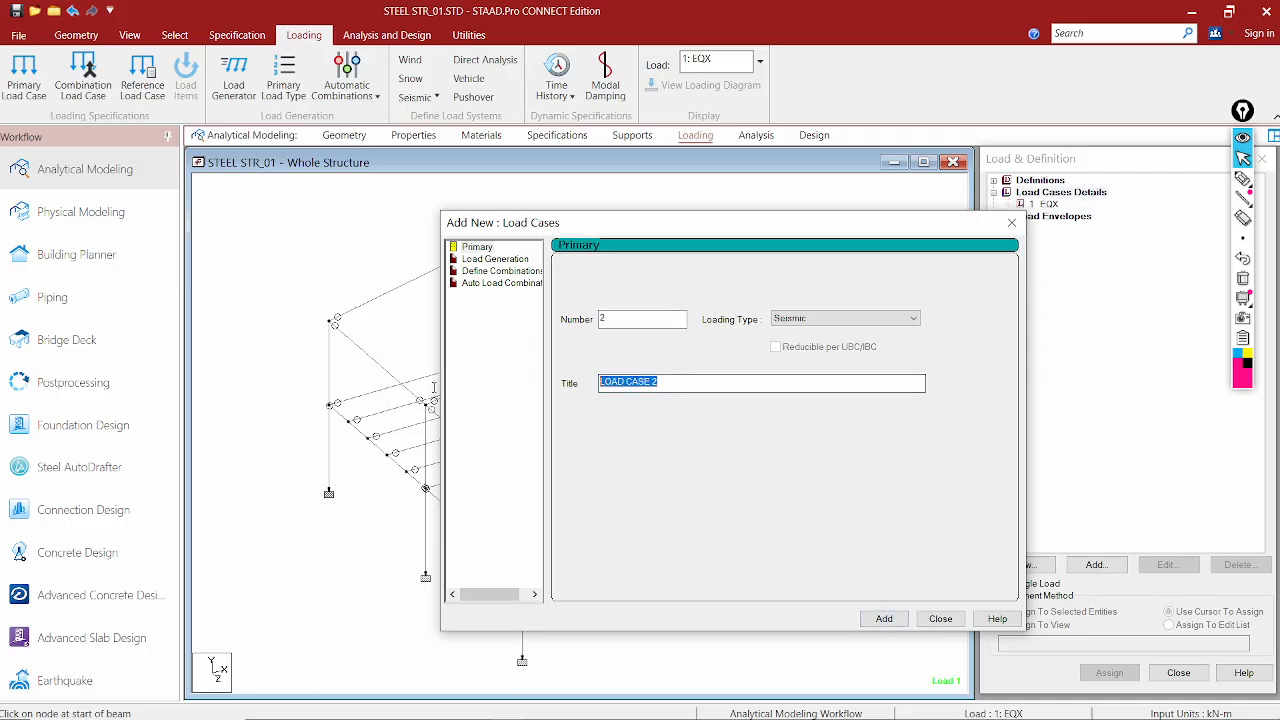
pyautogui.write('EQY')
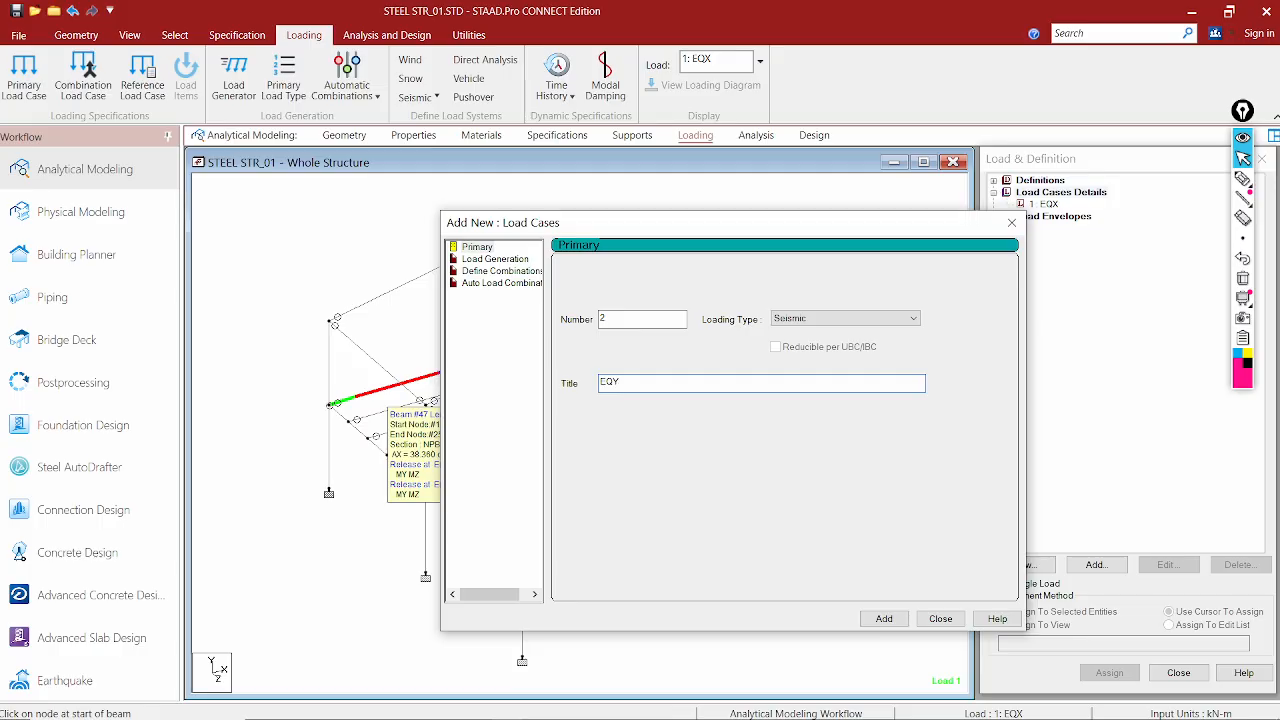
pyautogui.click(884, 618)
pyautogui.click(940, 618)
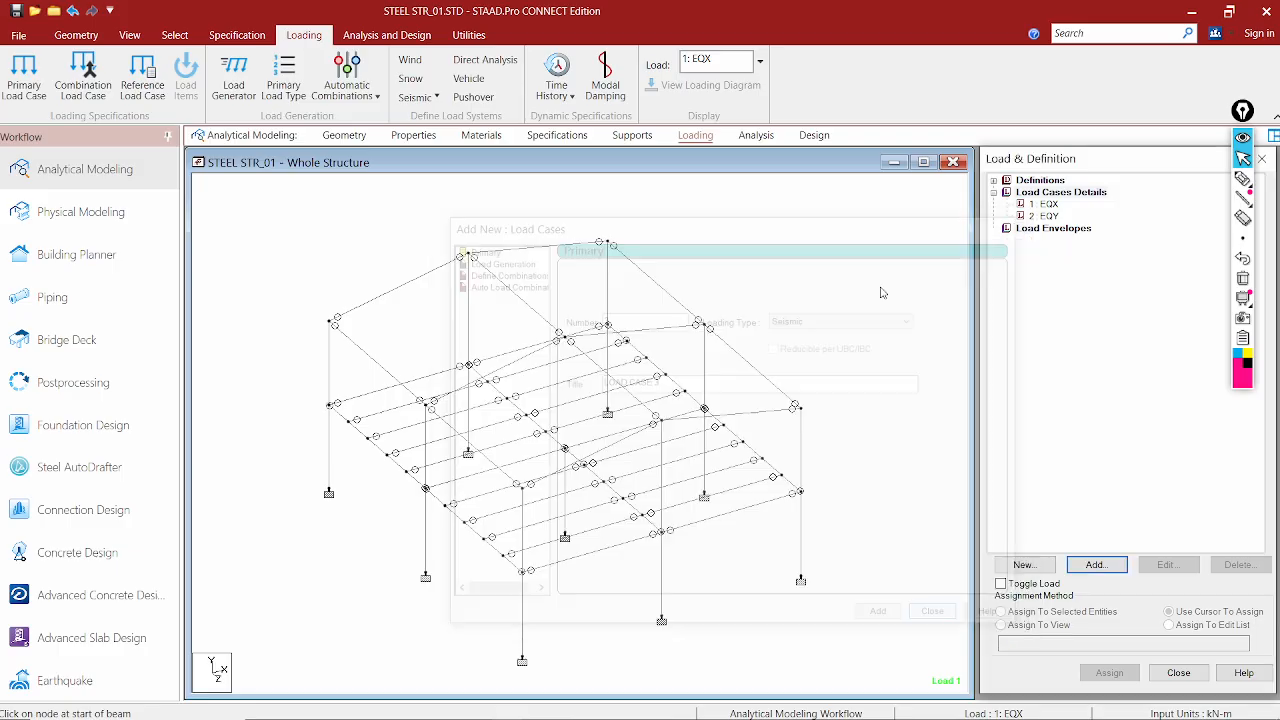
pyautogui.click(1045, 216)
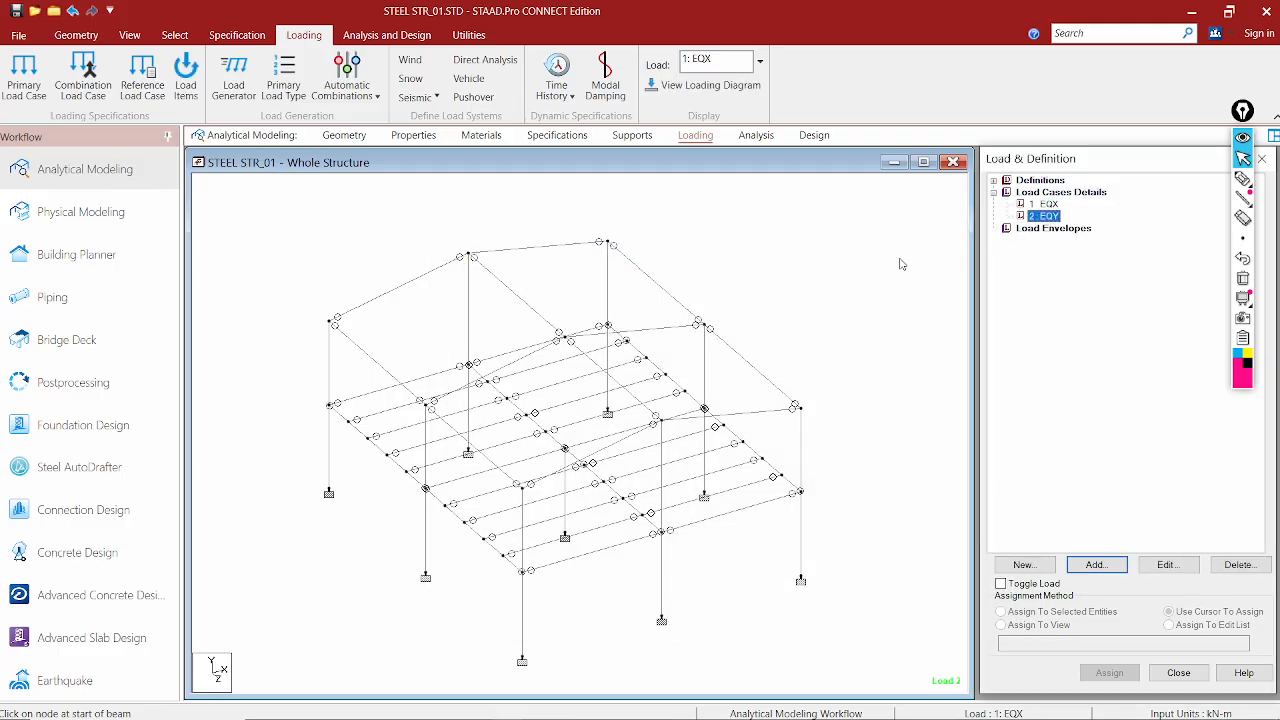
pyautogui.scroll(1, 866, 320)
pyautogui.scroll(-1, 865, 315)
pyautogui.moveTo(865, 315); pyautogui.dragTo(833, 314, button='middle')
pyautogui.click(1048, 215)
pyautogui.scroll(-1, 720, 320)
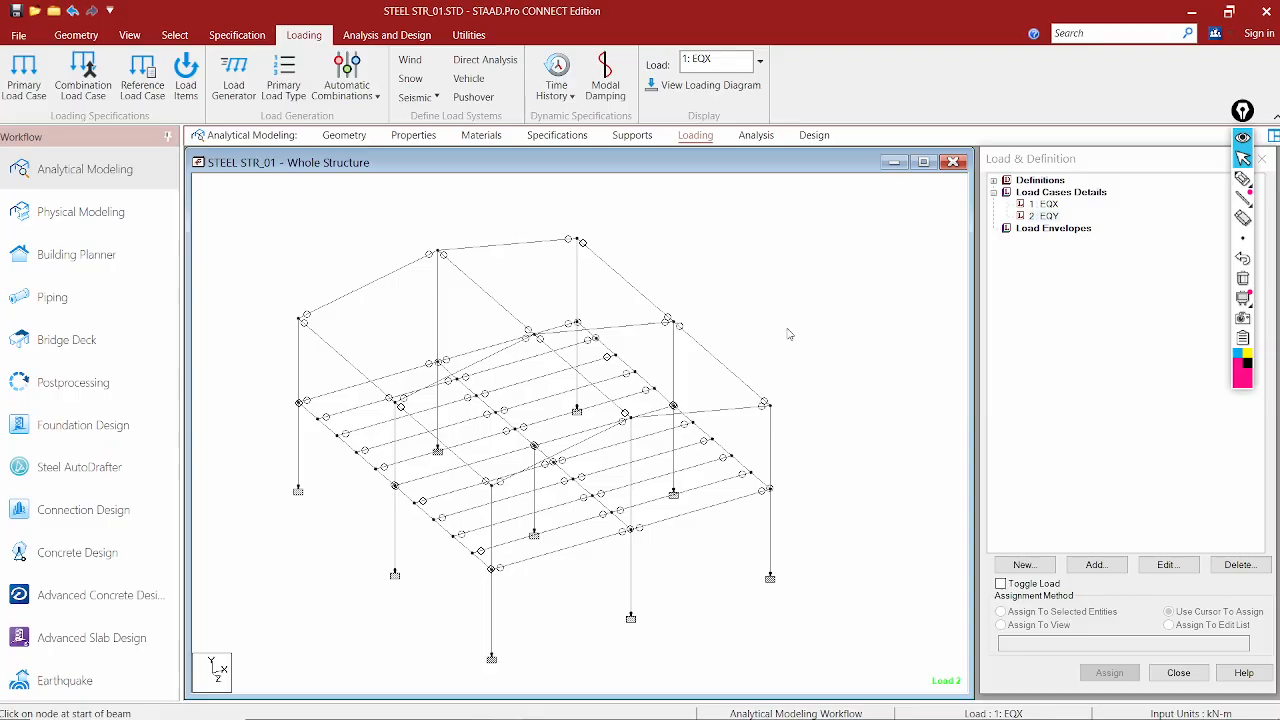
pyautogui.click(1058, 216)
pyautogui.click(1045, 205)
pyautogui.click(1049, 227)
pyautogui.click(1048, 216)
pyautogui.click(1108, 564)
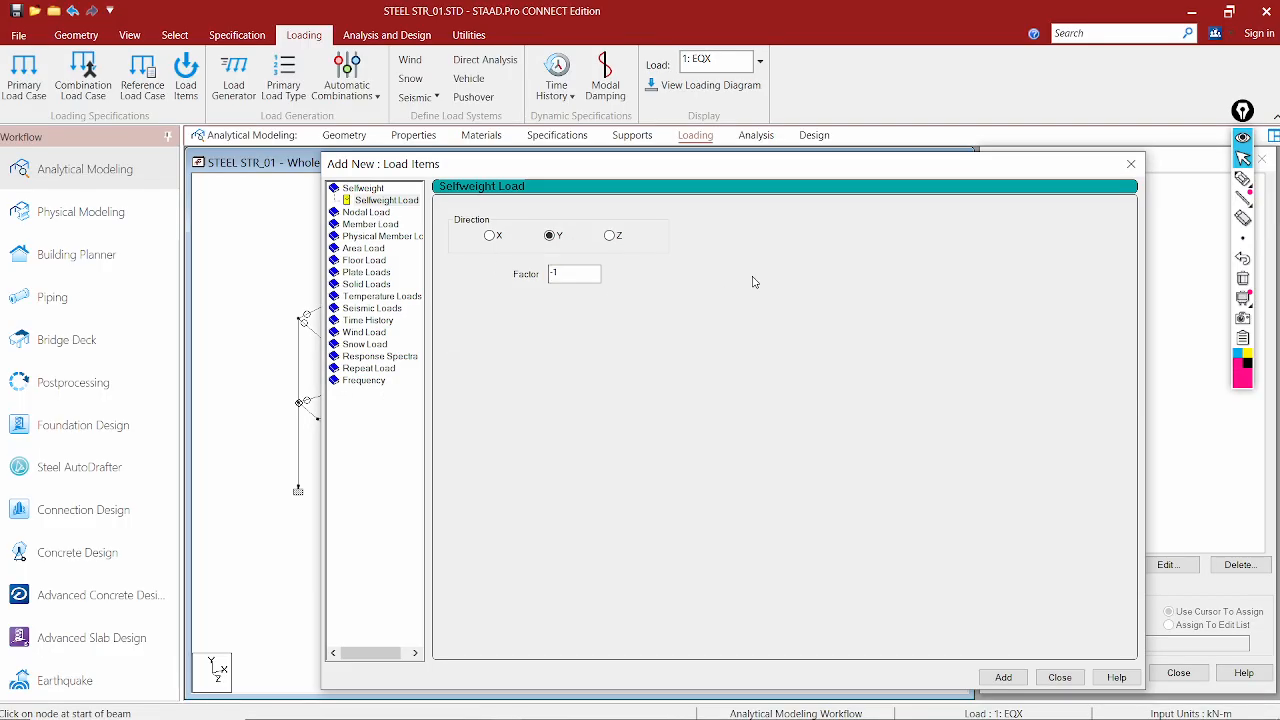
pyautogui.click(1130, 164)
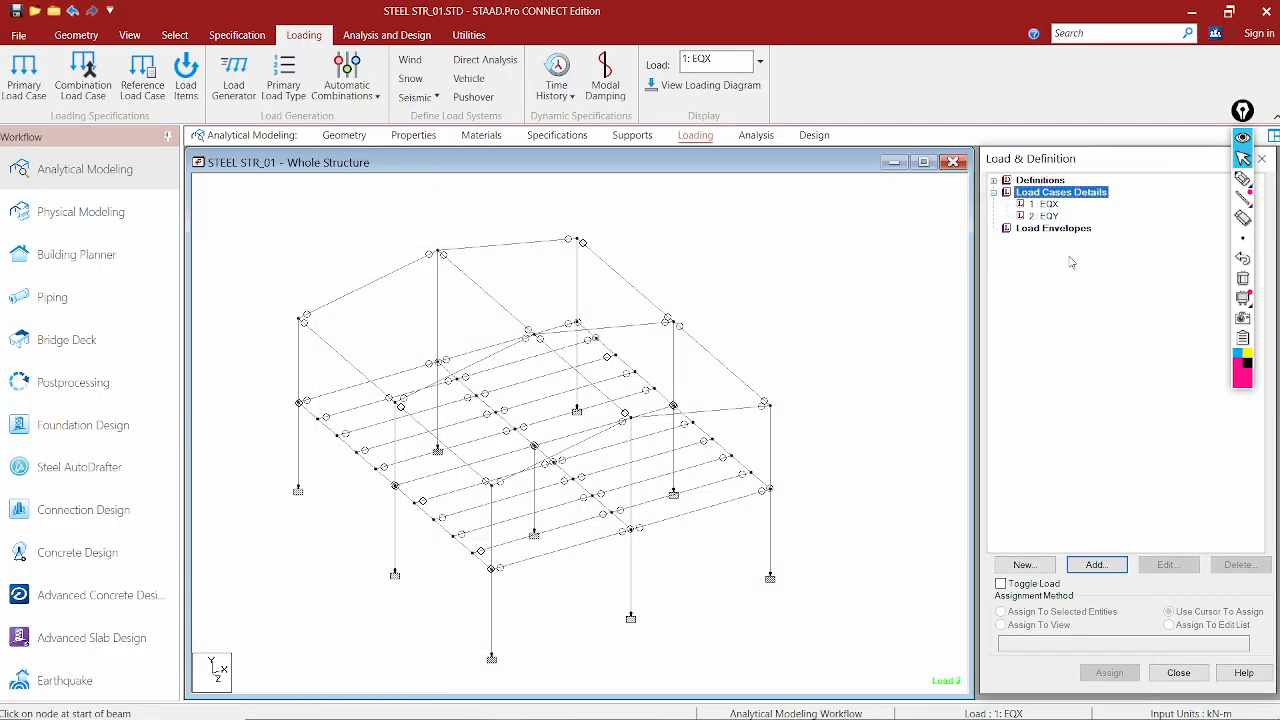
# Add primary load case 3 with the Dead loading type and the title DL
pyautogui.click(1107, 569)
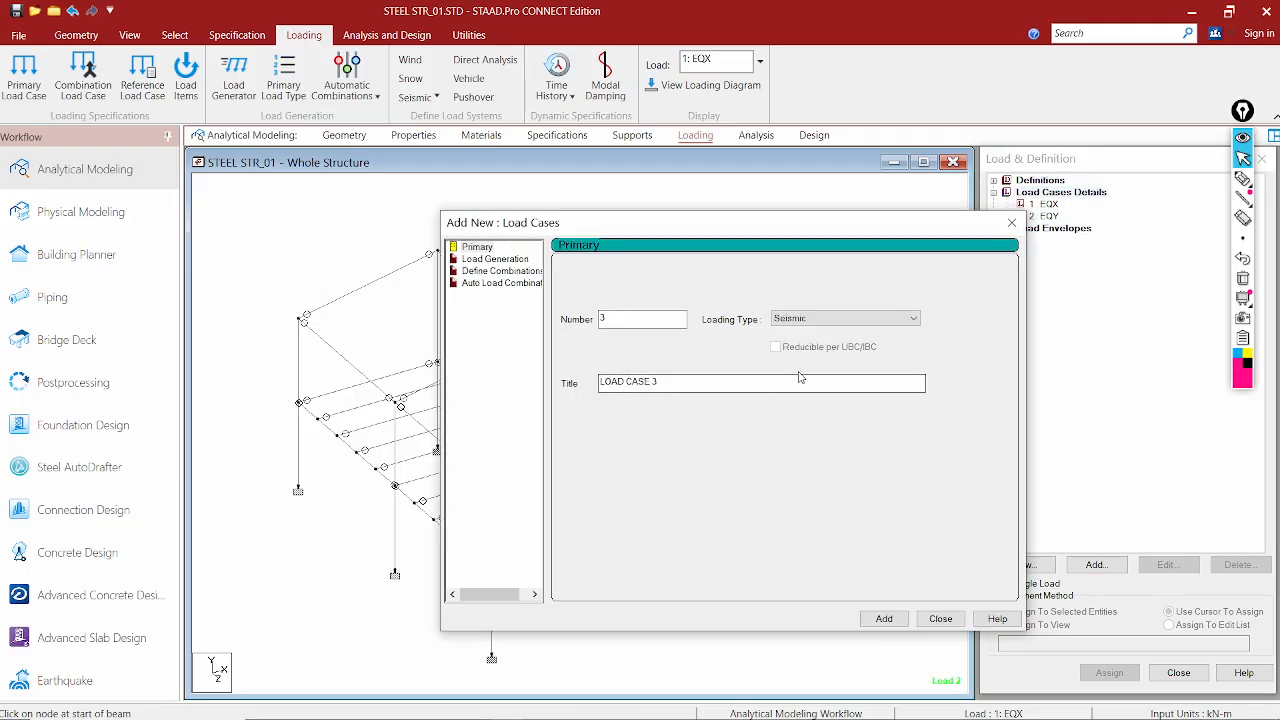
pyautogui.click(815, 320)
pyautogui.click(800, 340)
pyautogui.write('D')
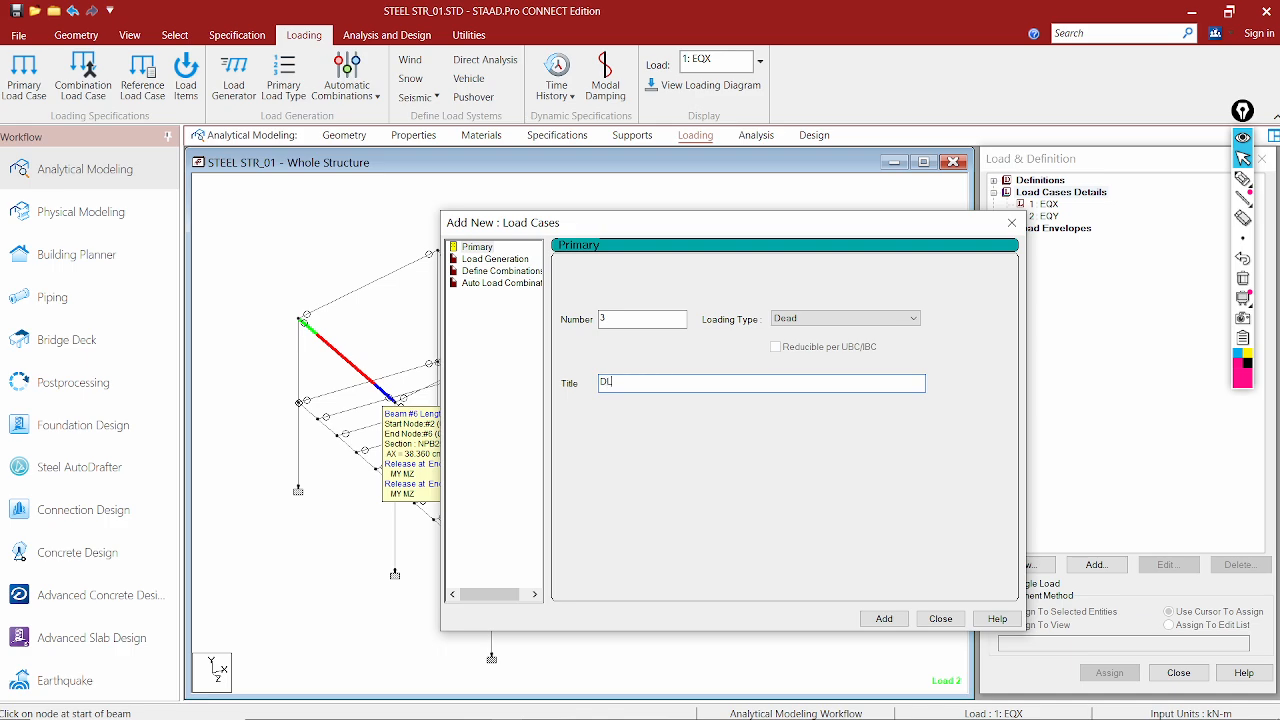
pyautogui.write('L')
pyautogui.click(885, 619)
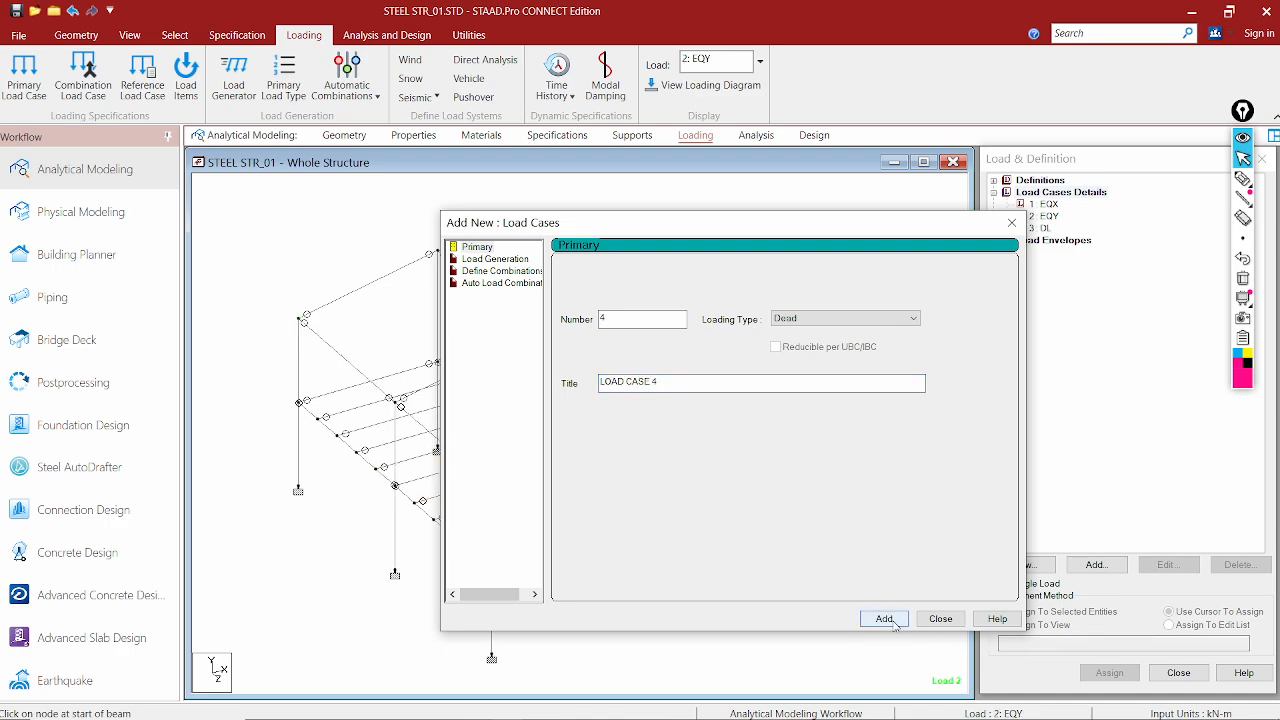
# Add primary load case 4 with the Live loading type and the title LL
pyautogui.click(809, 319)
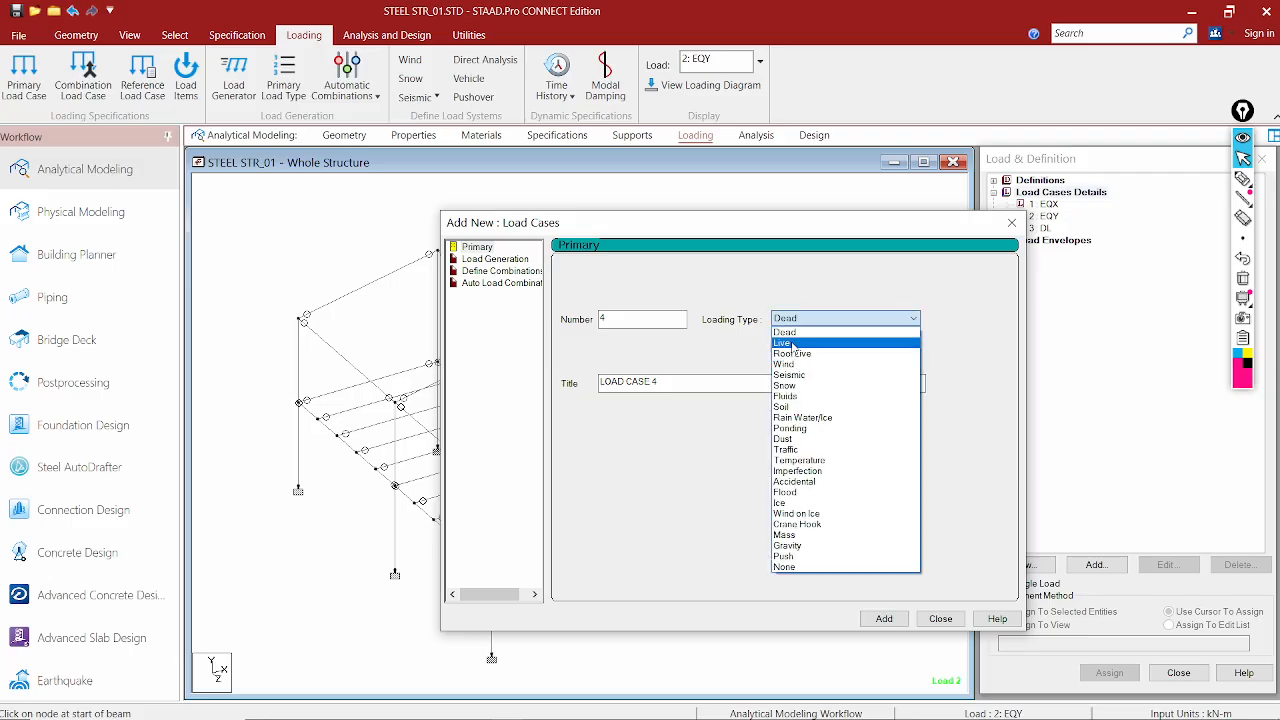
pyautogui.click(792, 344)
pyautogui.click(711, 381)
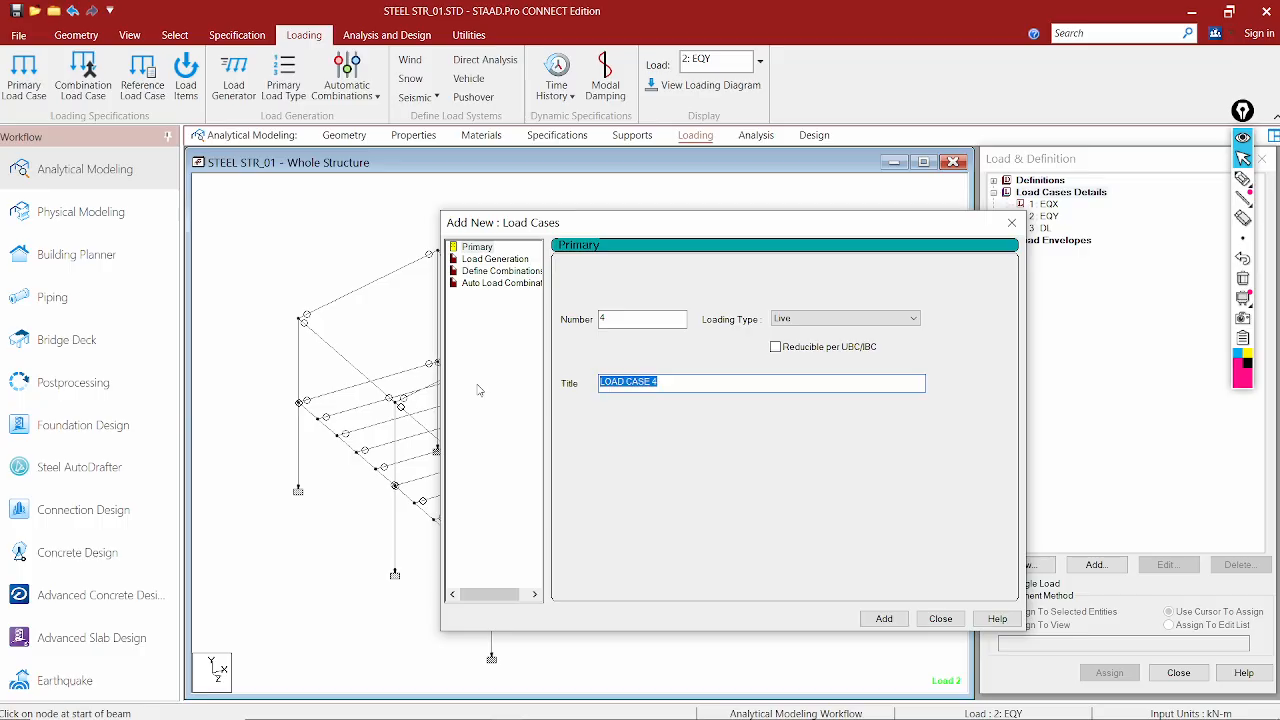
pyautogui.write('LL')
pyautogui.click(884, 618)
pyautogui.click(940, 619)
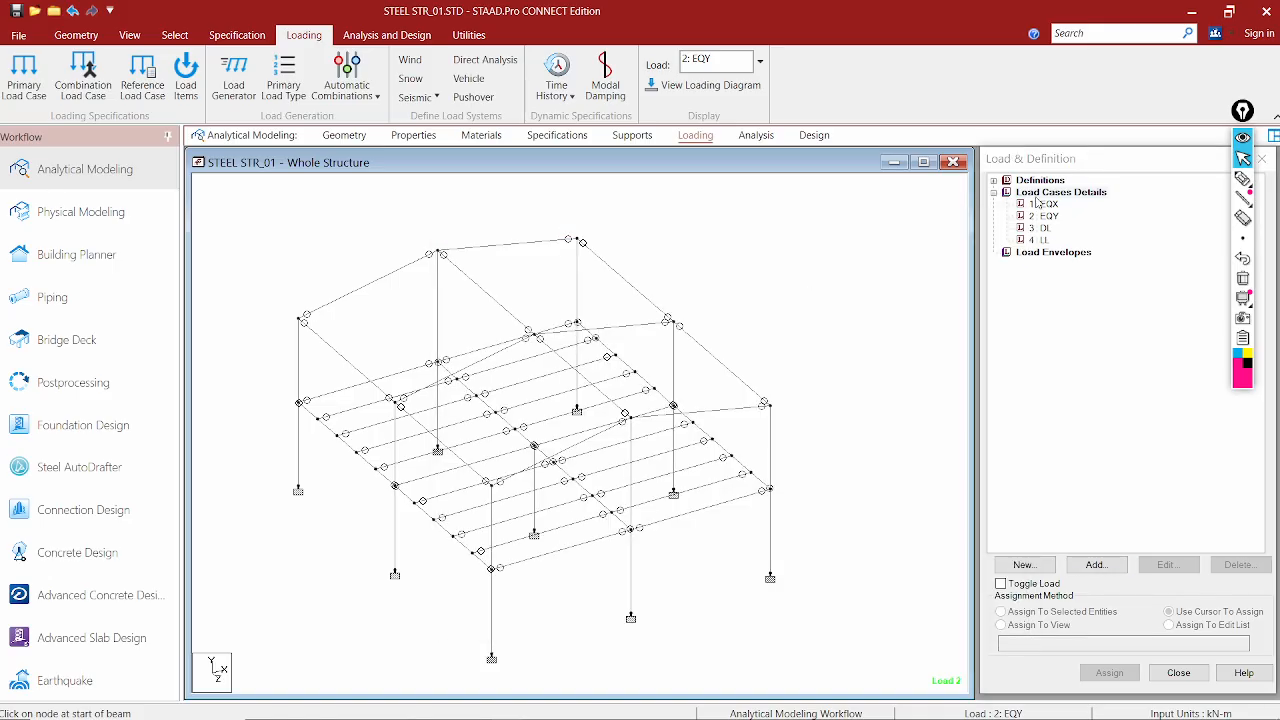
pyautogui.click(1053, 222)
pyautogui.click(1038, 230)
pyautogui.click(1038, 241)
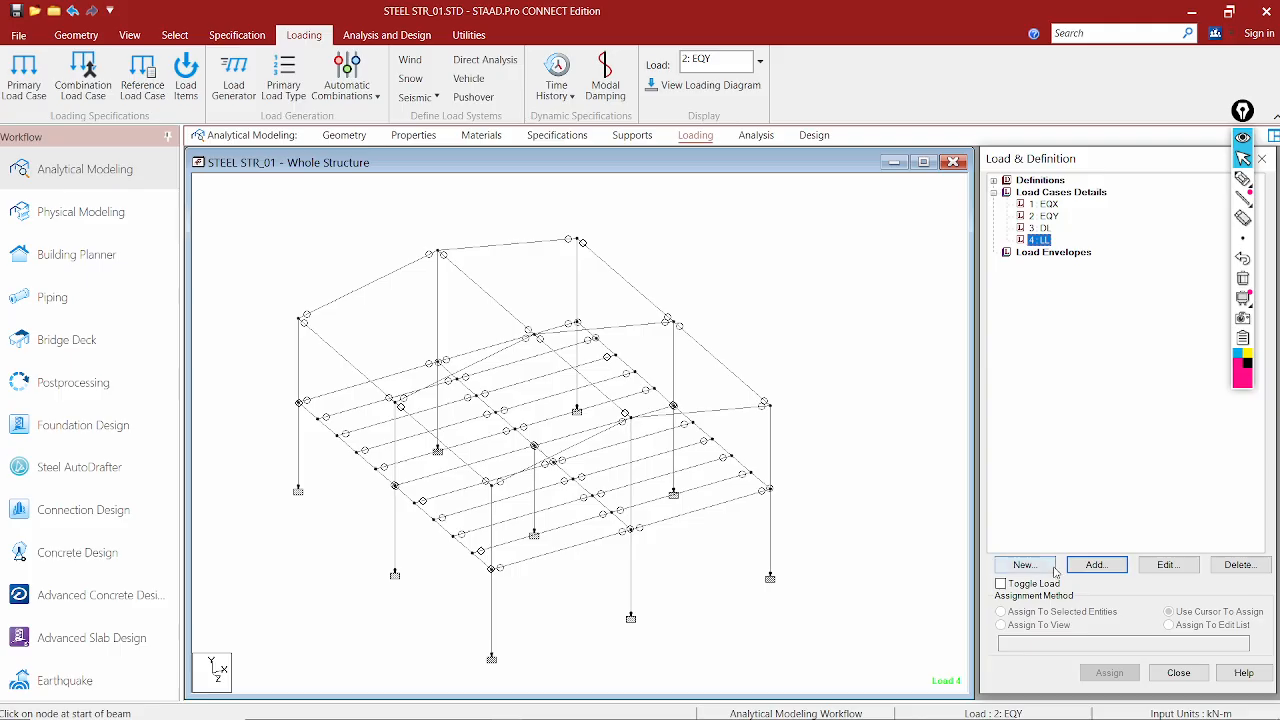
pyautogui.click(1096, 564)
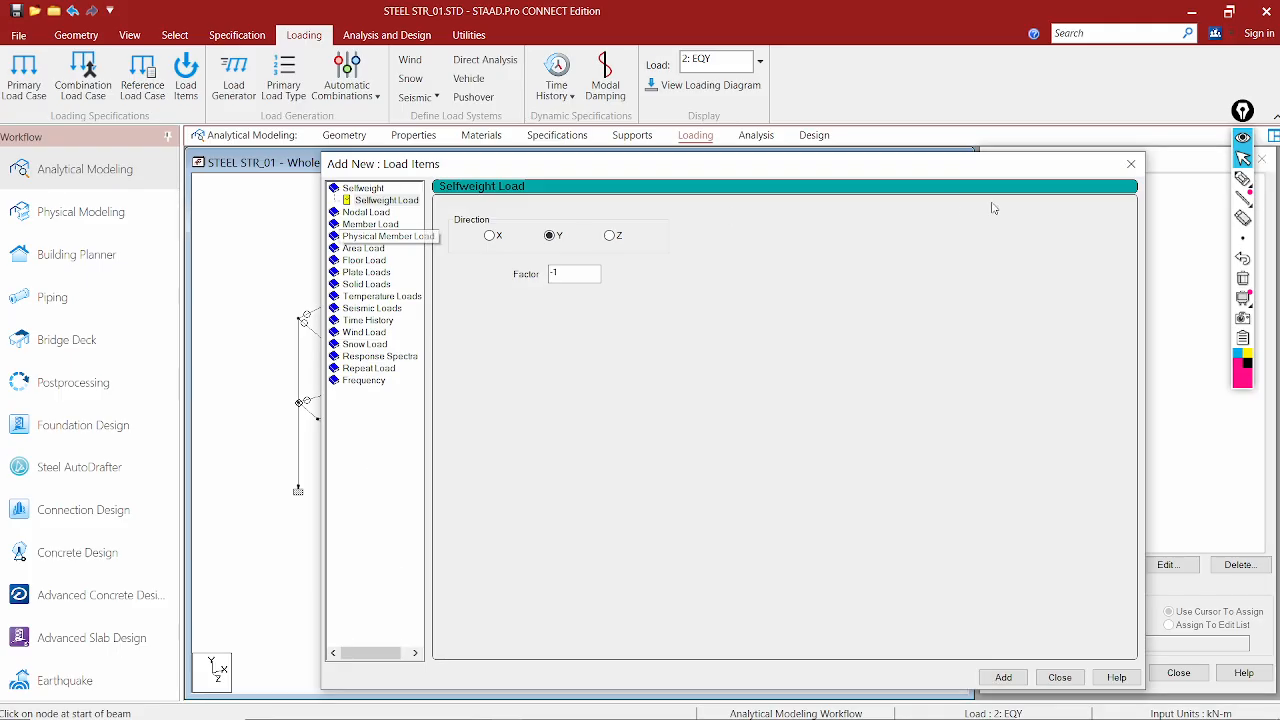
pyautogui.click(1131, 163)
# Add primary load case 5 with the Wind loading type and the title WLX
pyautogui.click(1066, 196)
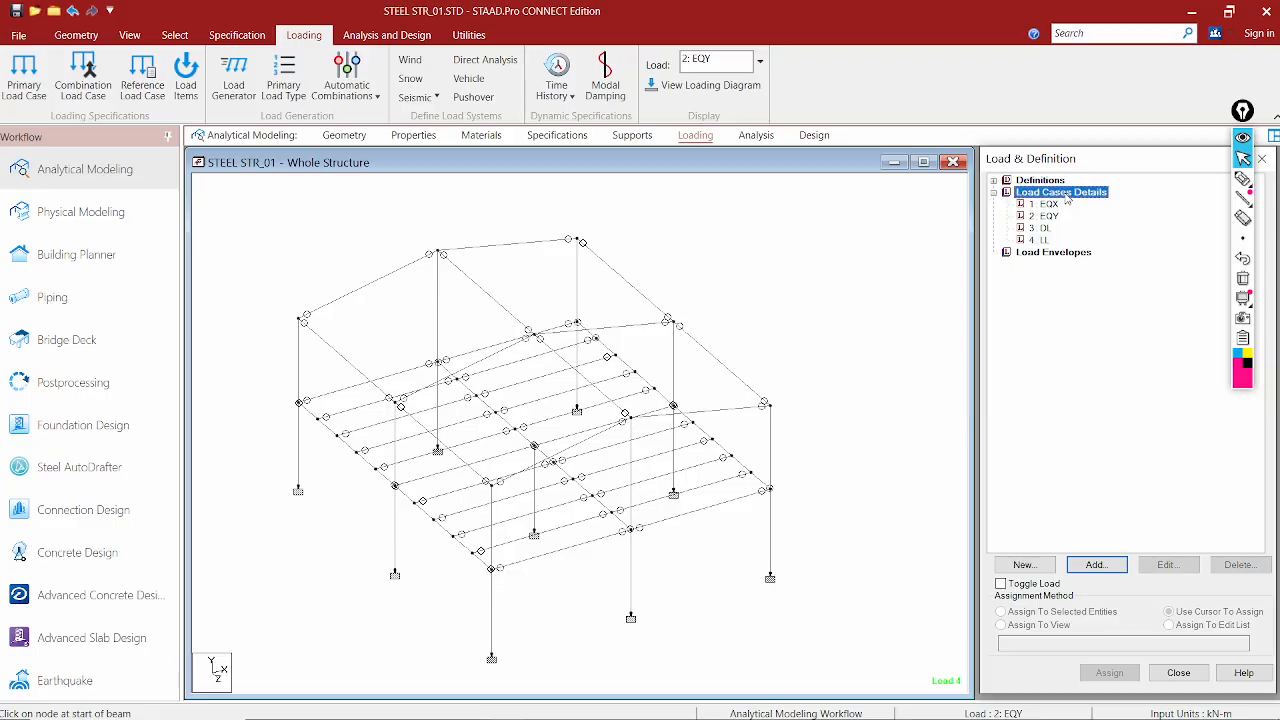
pyautogui.click(1096, 564)
pyautogui.click(814, 320)
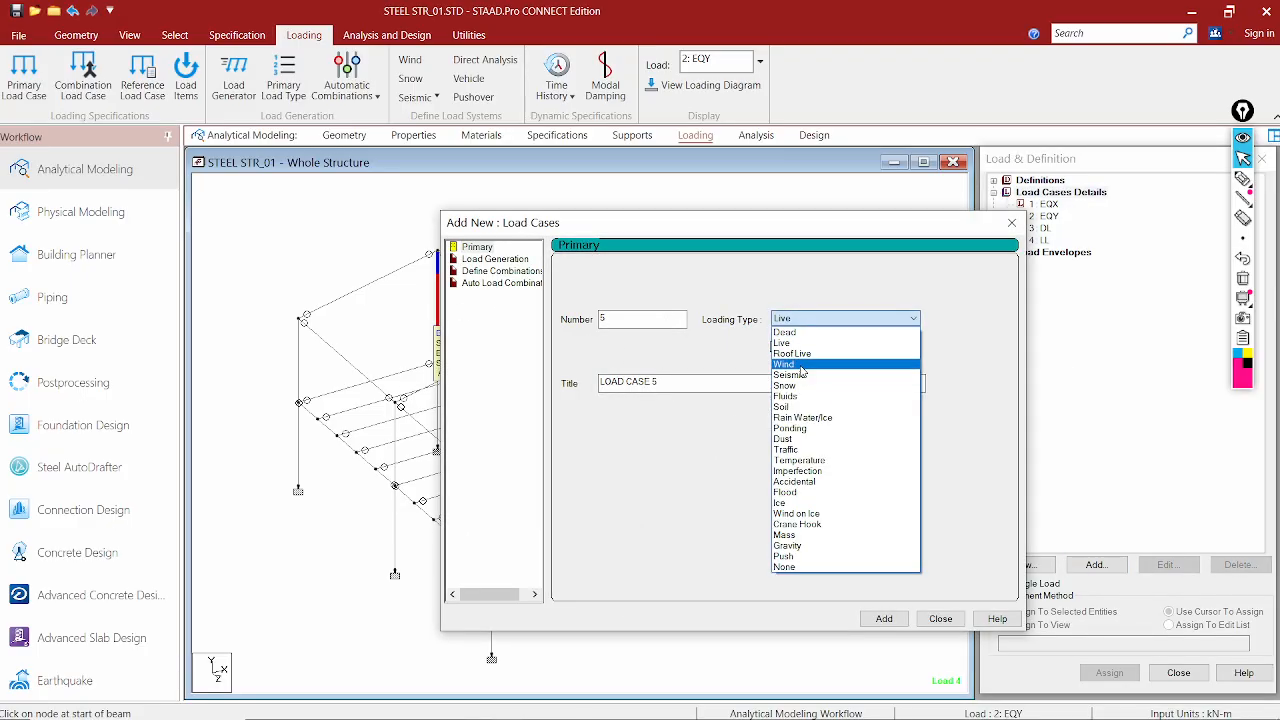
pyautogui.click(802, 368)
pyautogui.moveTo(684, 389); pyautogui.dragTo(466, 394)
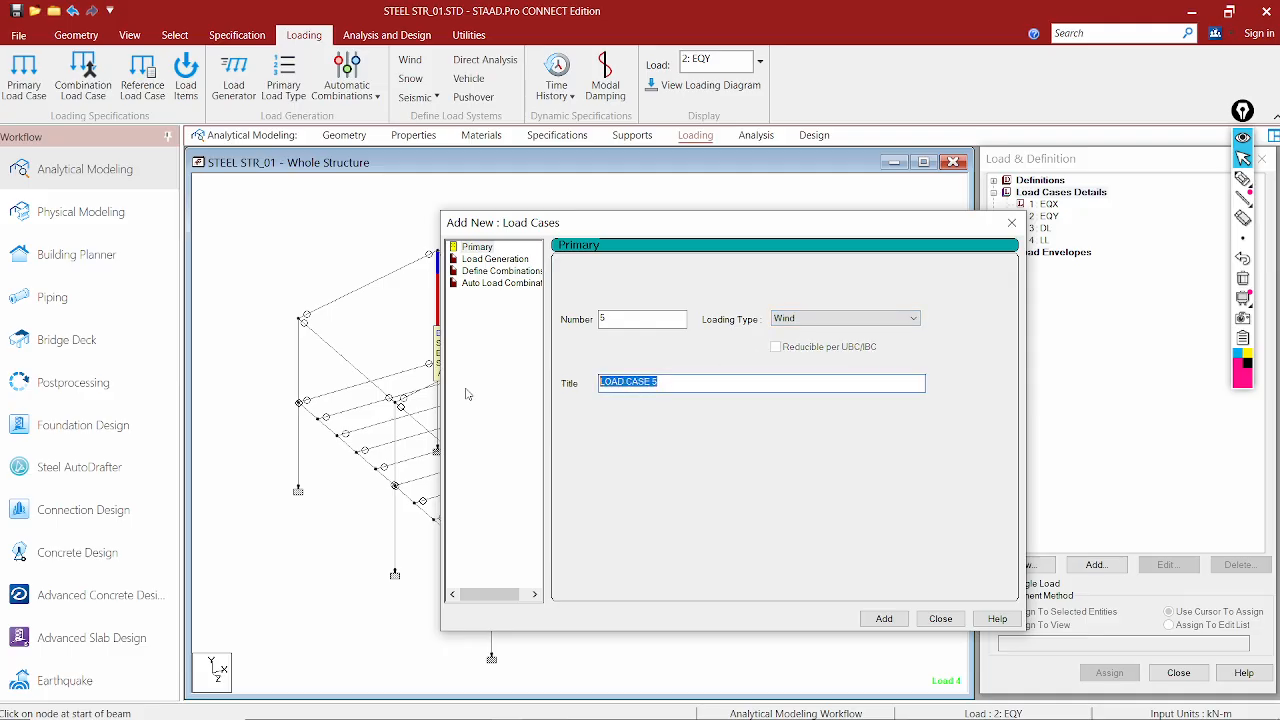
pyautogui.write('WLX')
pyautogui.click(884, 618)
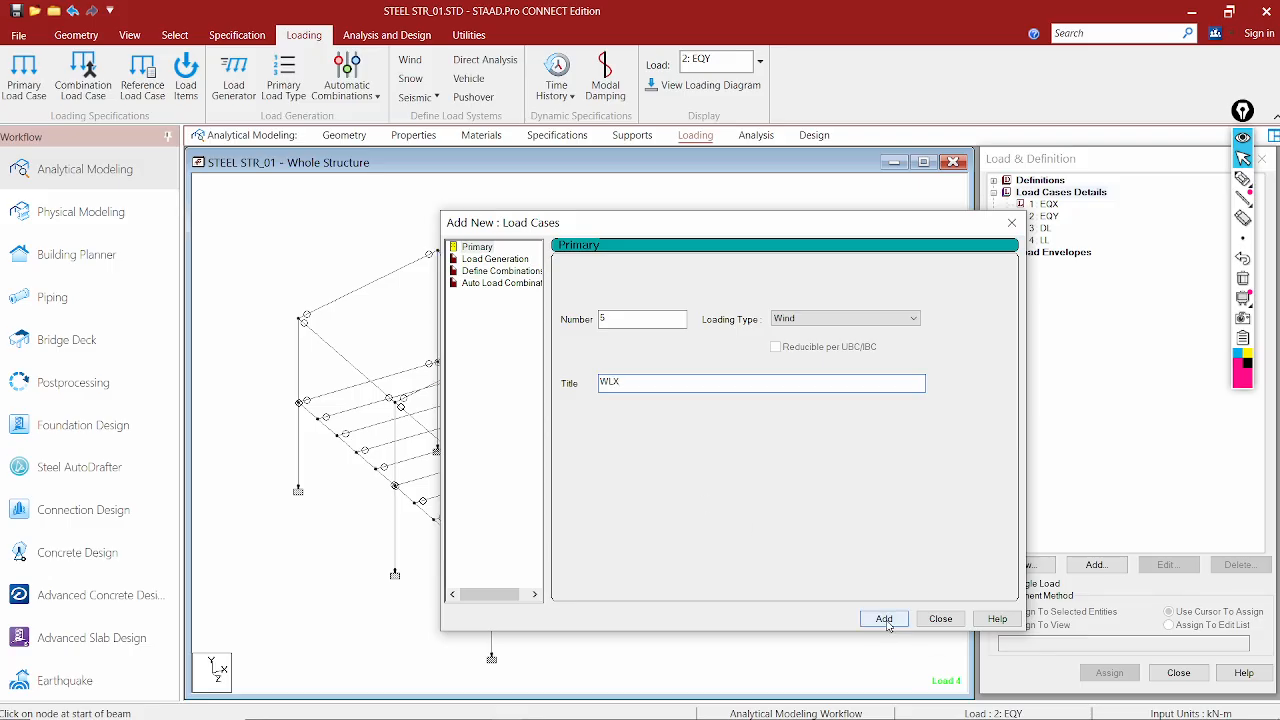
pyautogui.click(940, 618)
# Add primary load case 6 with the Wind loading type and the title WLZ
pyautogui.click(1075, 192)
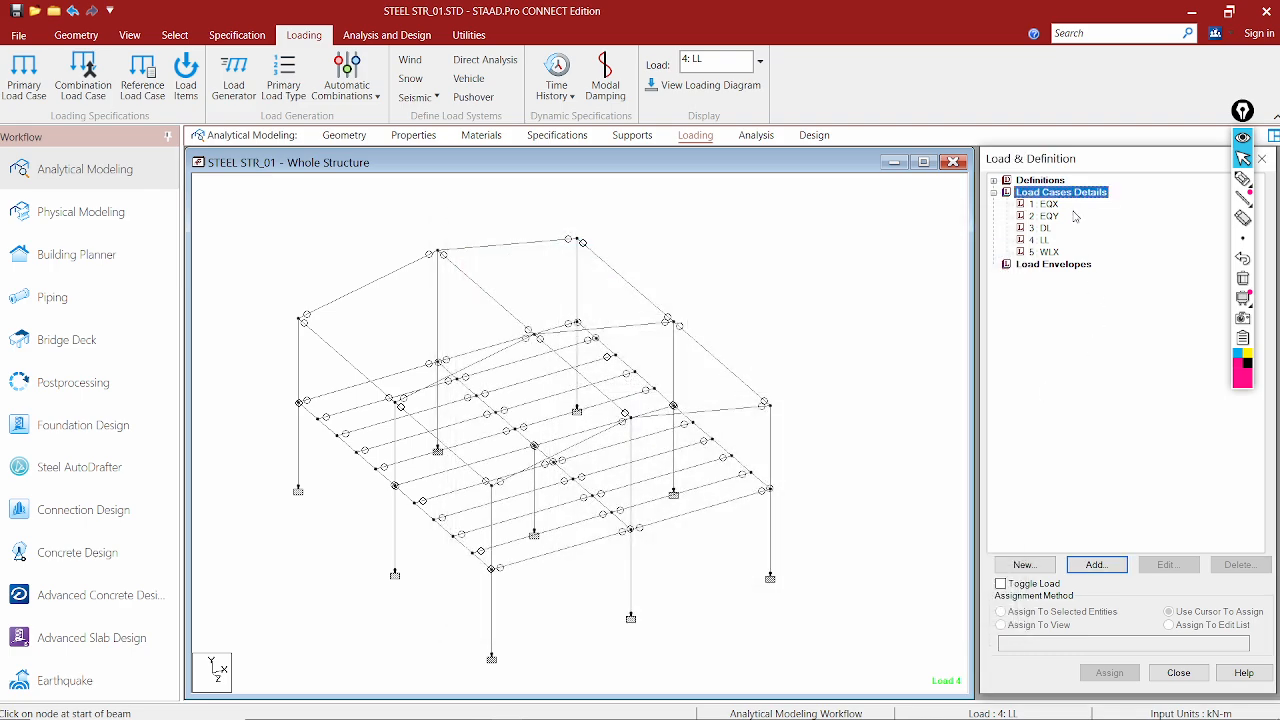
pyautogui.click(1096, 564)
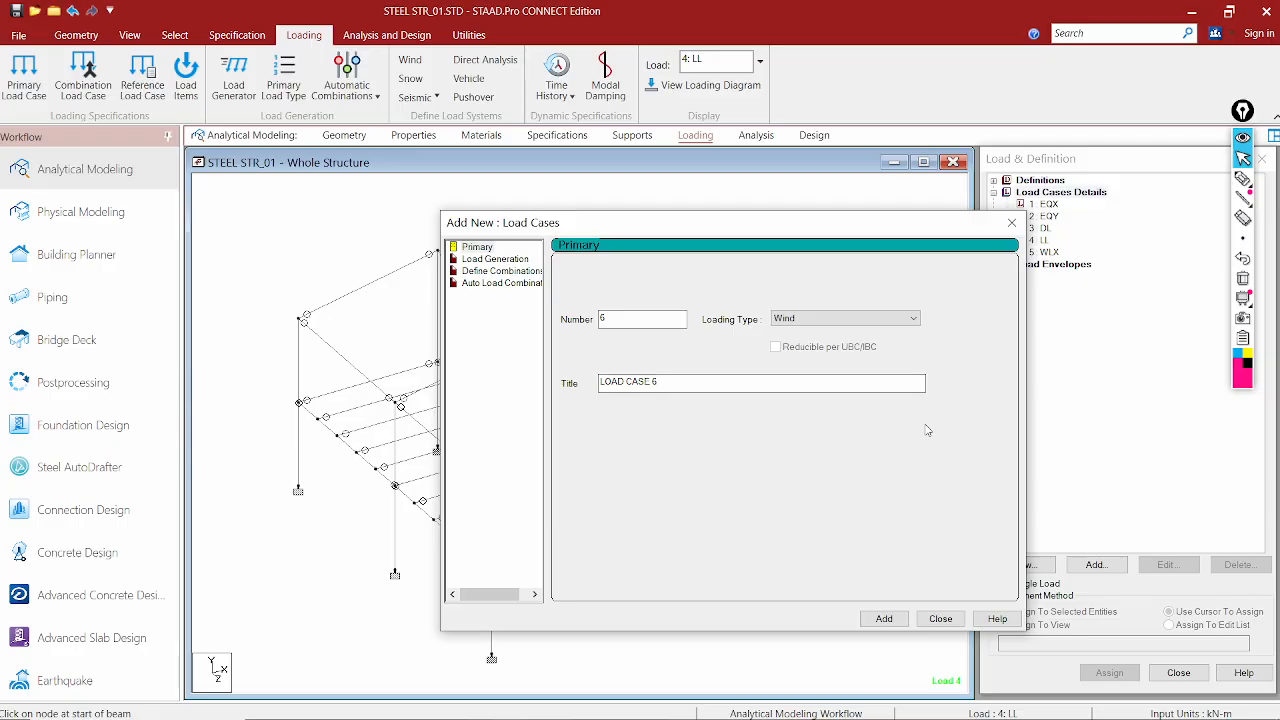
pyautogui.click(814, 319)
pyautogui.click(784, 364)
pyautogui.moveTo(686, 383); pyautogui.dragTo(600, 383)
pyautogui.write('W')
pyautogui.click(884, 619)
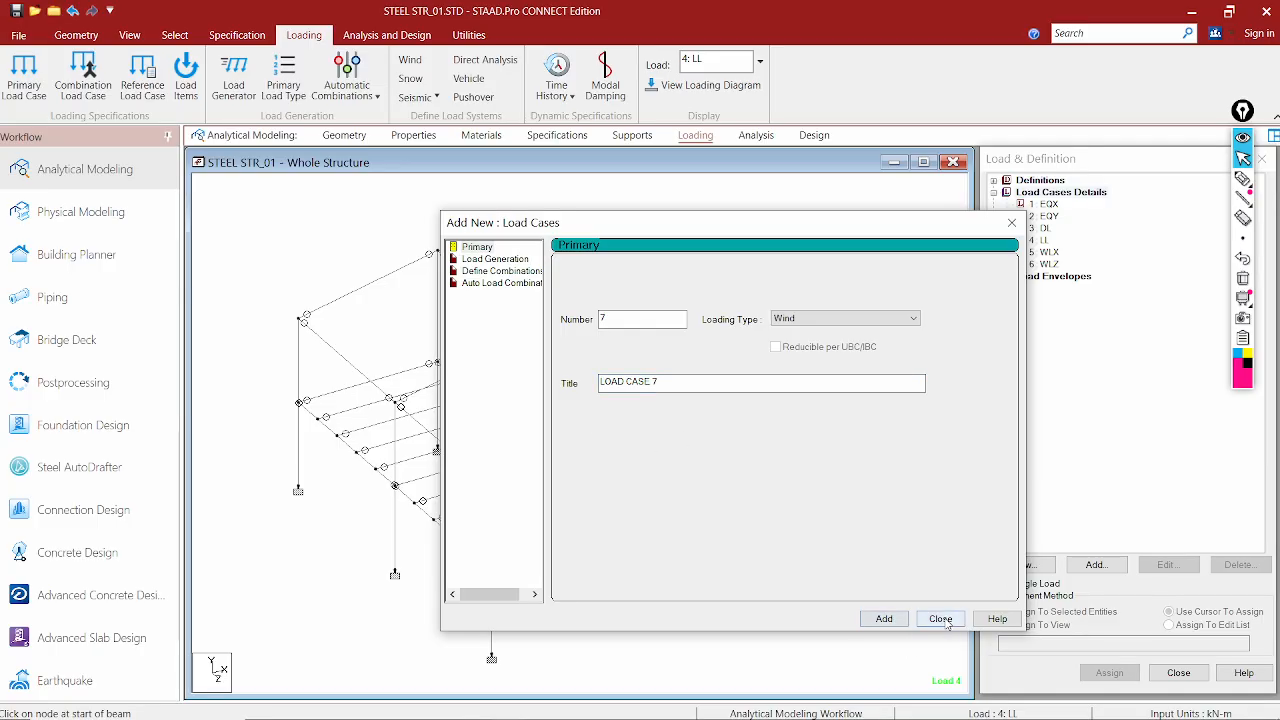
pyautogui.click(940, 619)
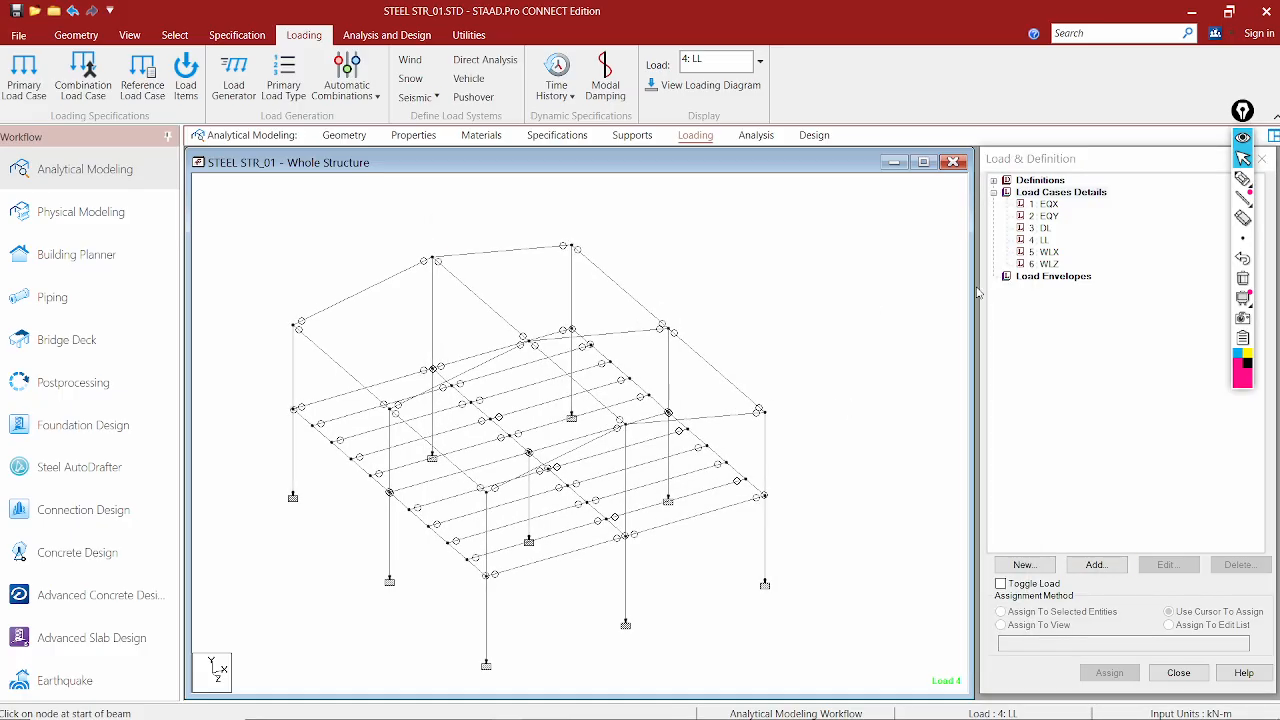
pyautogui.click(1046, 263)
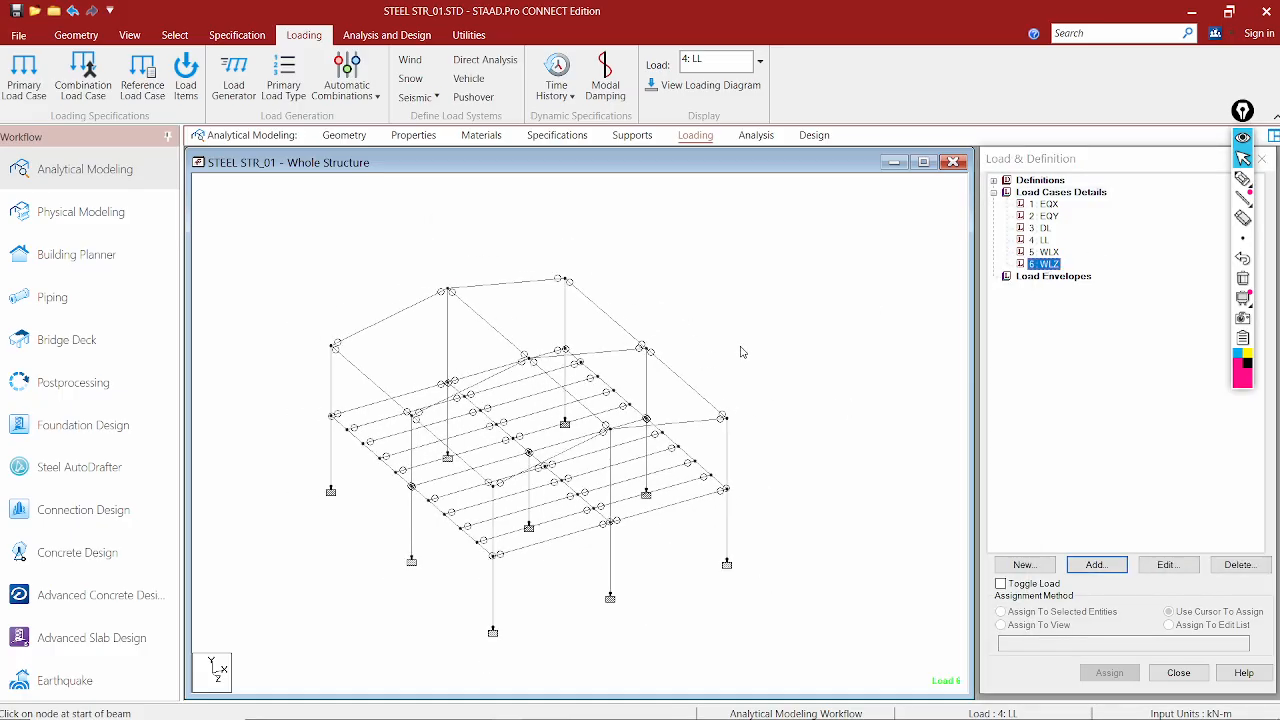
pyautogui.moveTo(808, 232); pyautogui.dragTo(322, 550)
pyautogui.scroll(2, 746, 367)
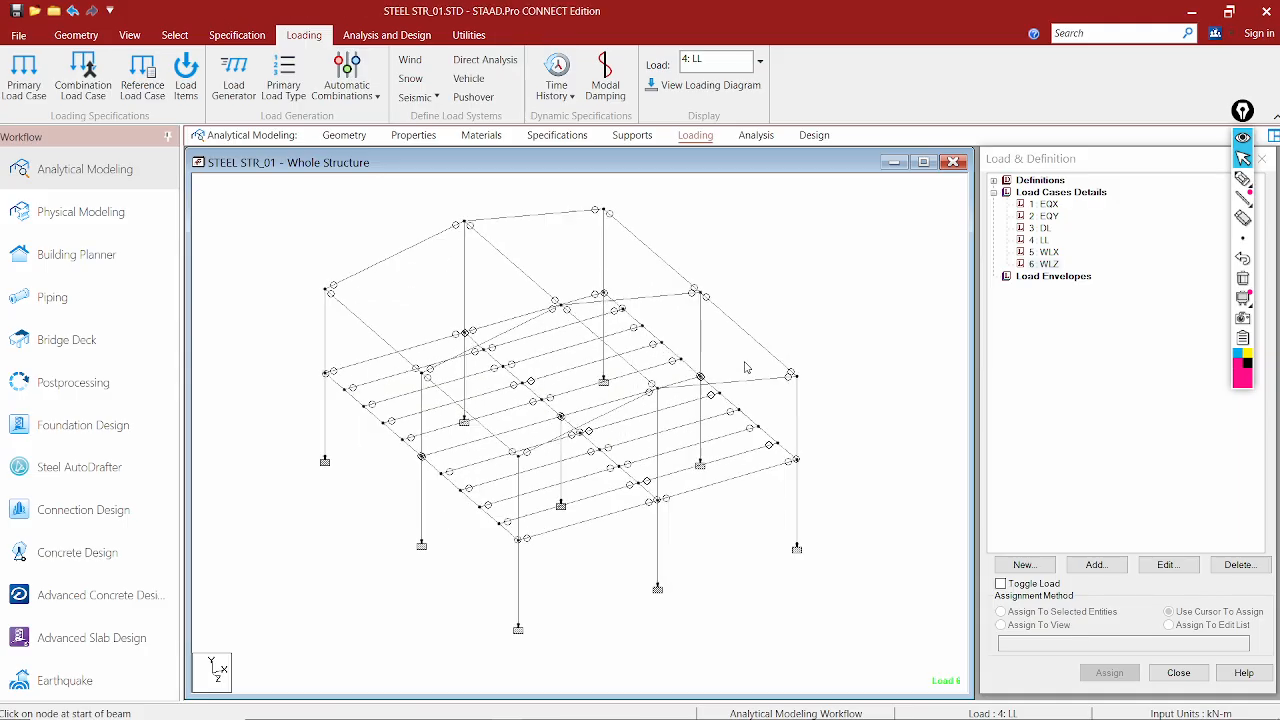
pyautogui.moveTo(692, 428); pyautogui.dragTo(720, 373, button='middle')
pyautogui.moveTo(828, 331); pyautogui.dragTo(820, 368, button='middle')
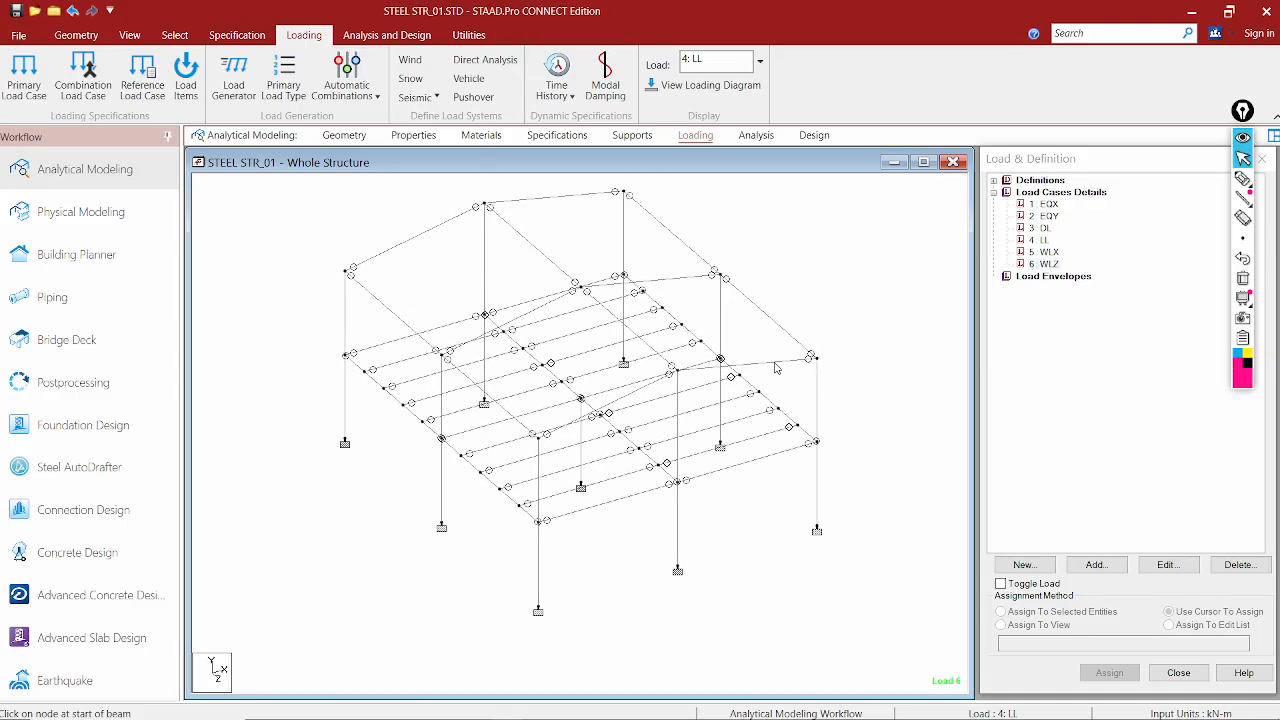
pyautogui.moveTo(748, 240); pyautogui.dragTo(755, 288, button='middle')
pyautogui.click(1049, 253)
pyautogui.click(1049, 265)
pyautogui.click(1047, 254)
pyautogui.click(1045, 275)
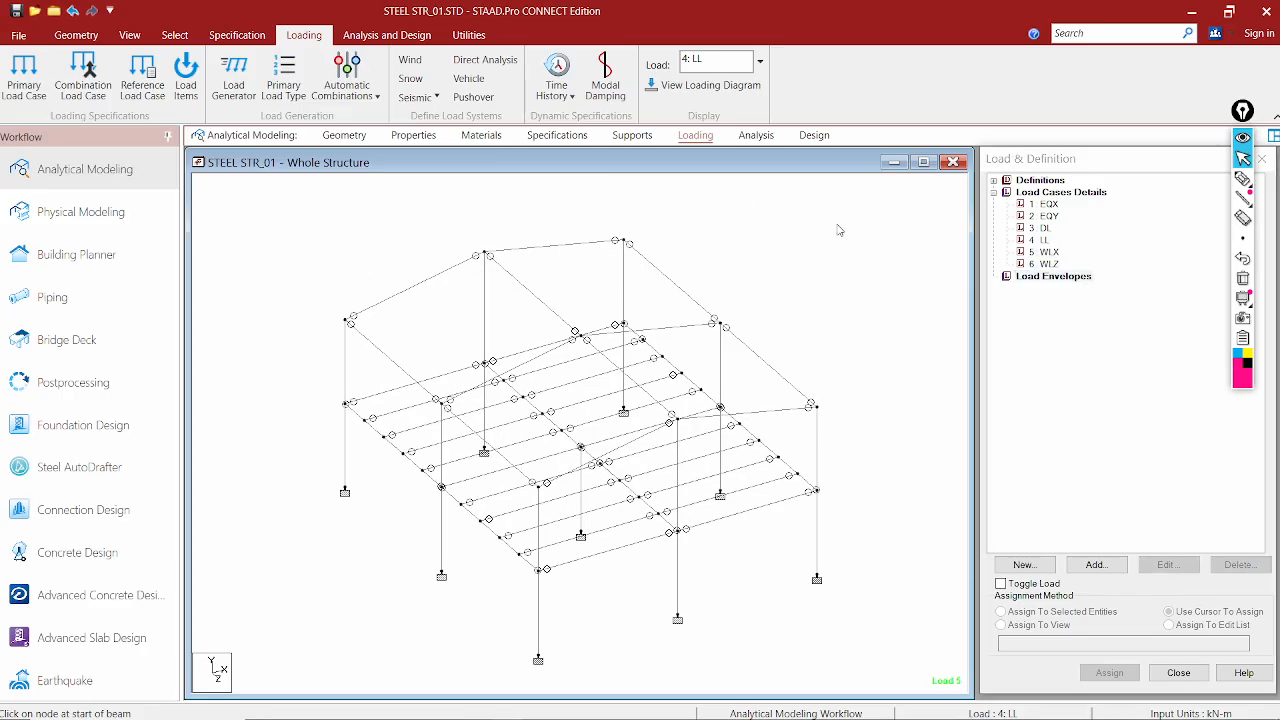
pyautogui.click(1040, 205)
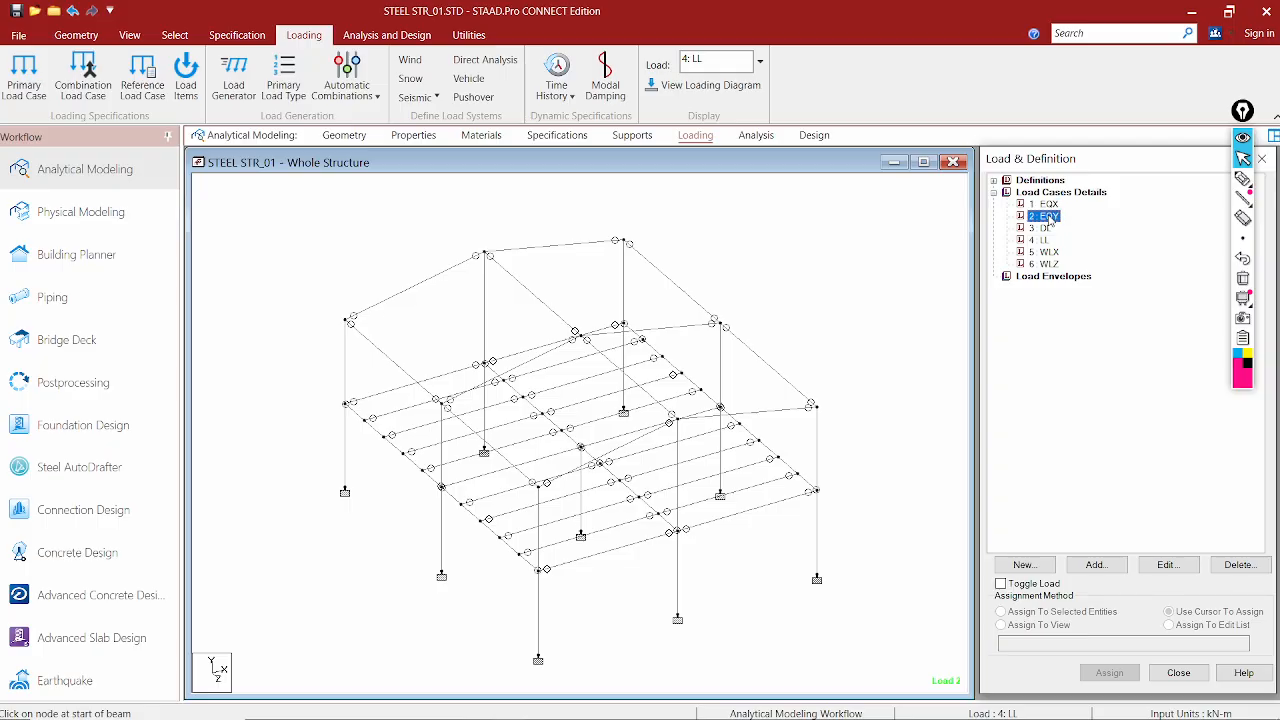
# Change the title of primary load case 2 to EQZ
pyautogui.click(1046, 216)
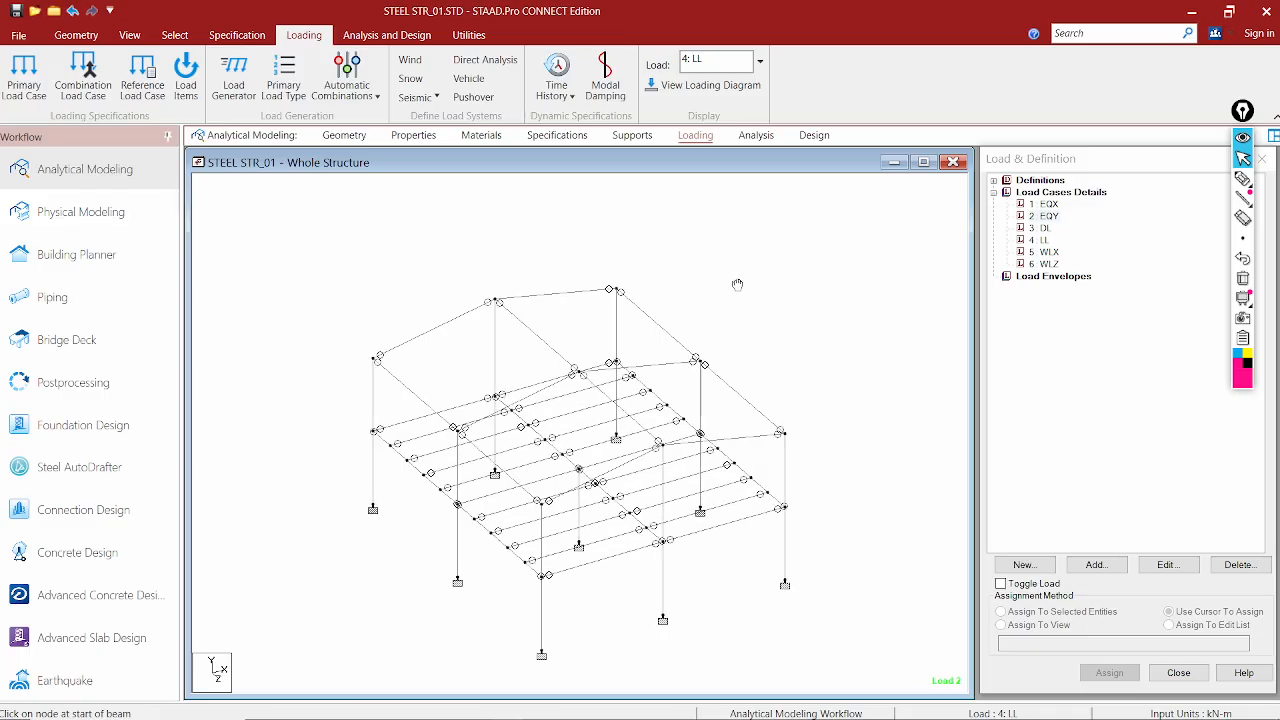
pyautogui.click(1052, 216)
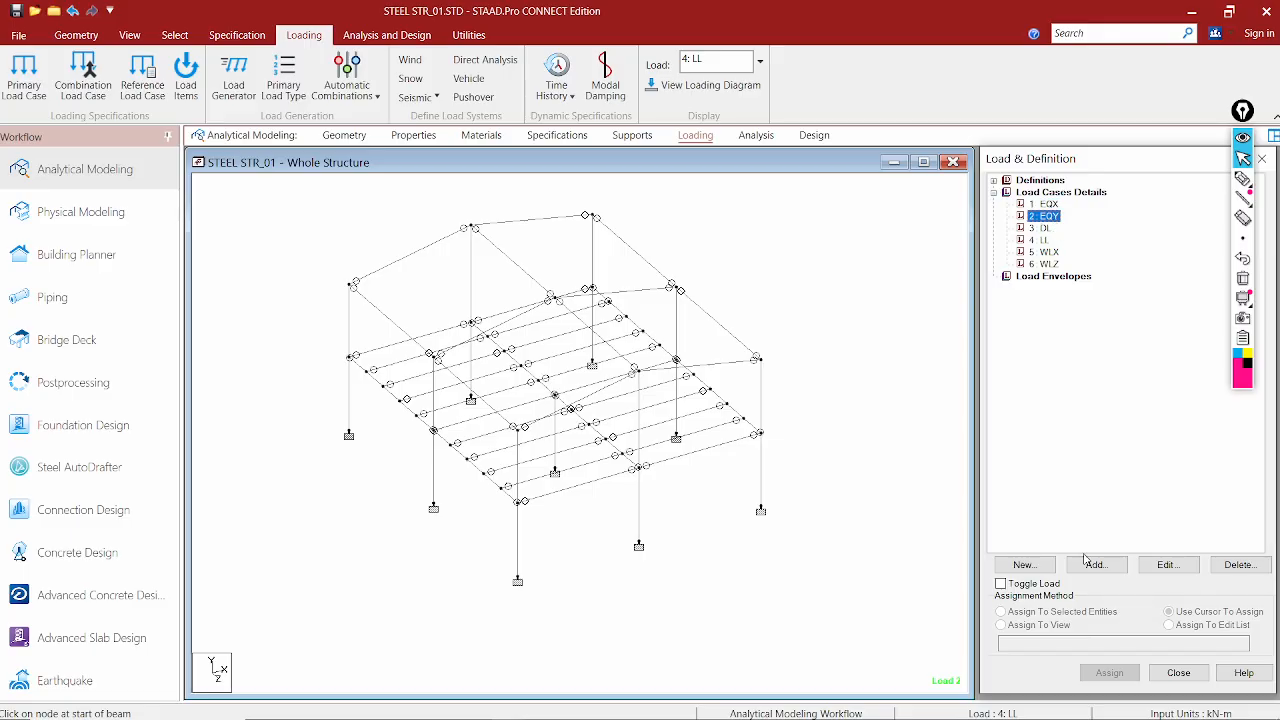
pyautogui.click(1165, 565)
pyautogui.click(588, 459)
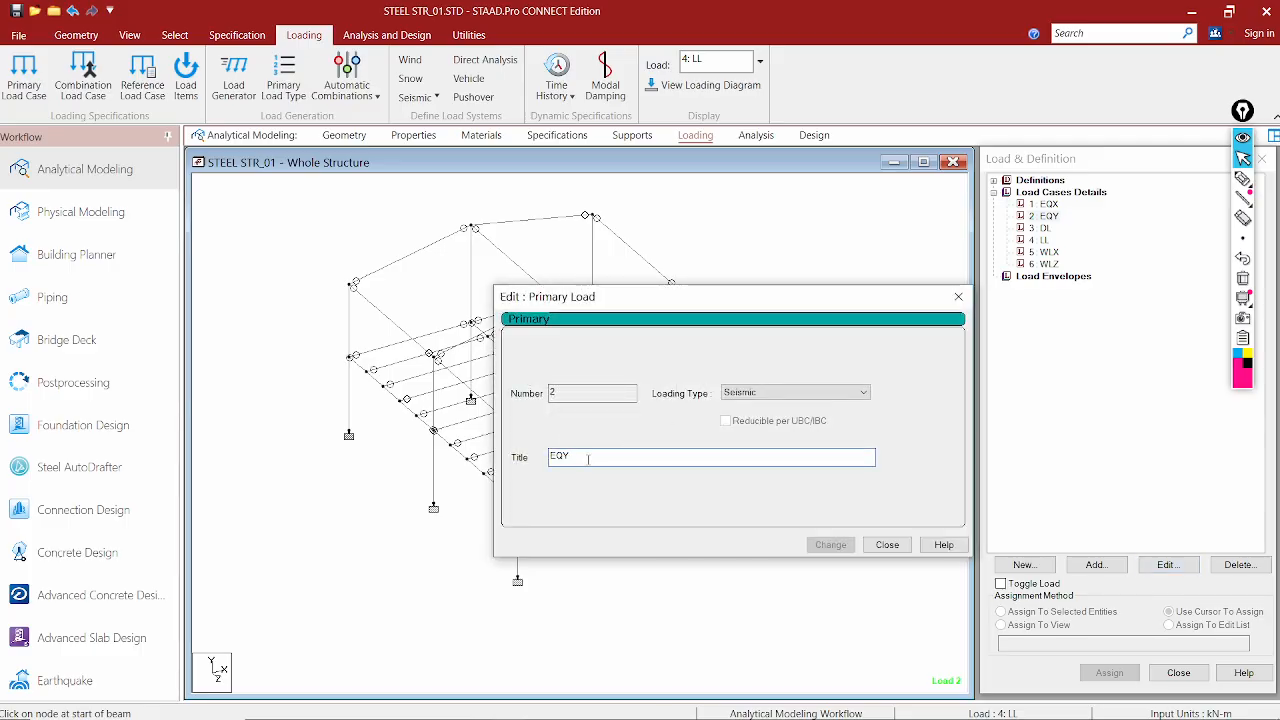
pyautogui.press('BackSpace')
pyautogui.write('Z')
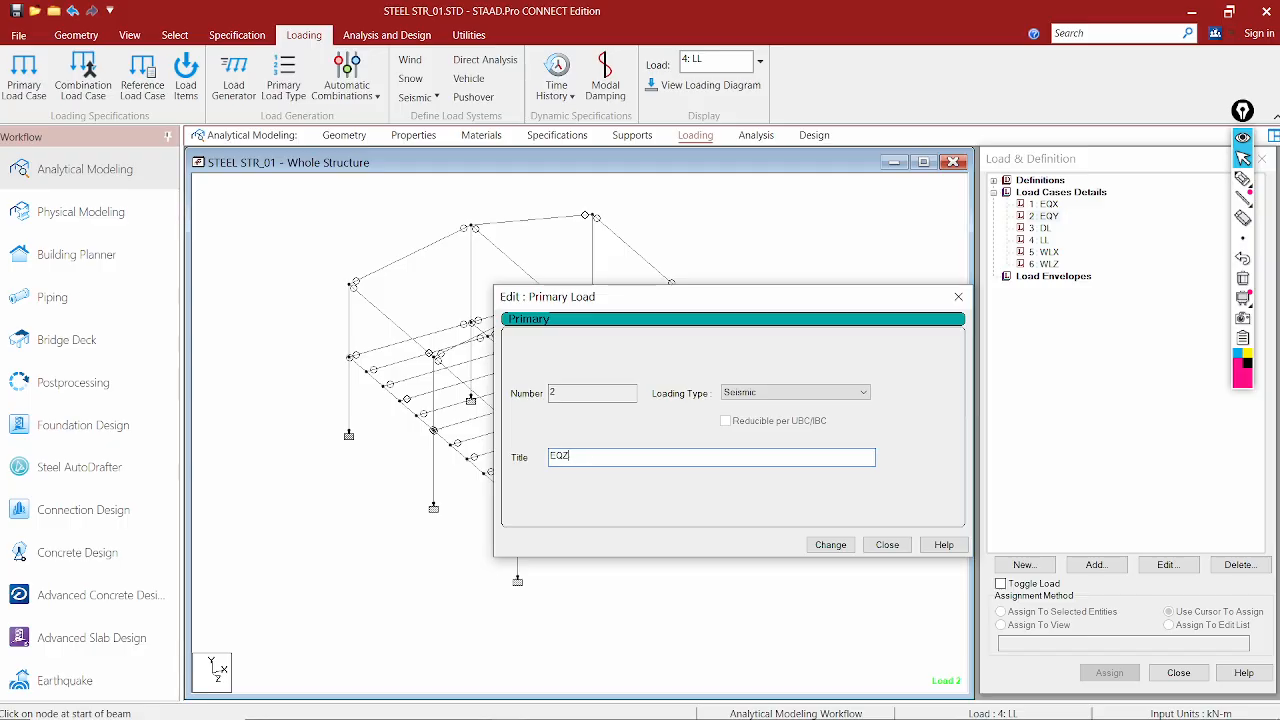
pyautogui.click(830, 544)
pyautogui.click(887, 544)
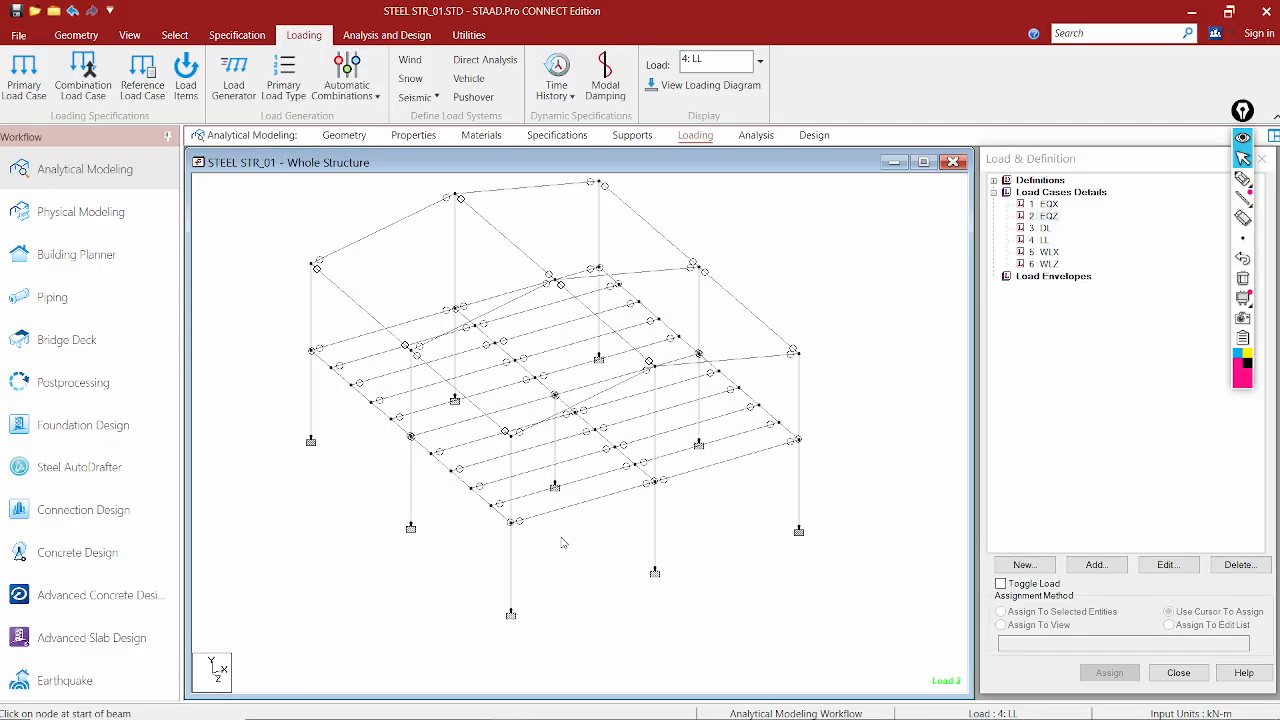
# Review the primary load cases in the load list, covering the seismic, dead, live and wind cases
pyautogui.click(1046, 212)
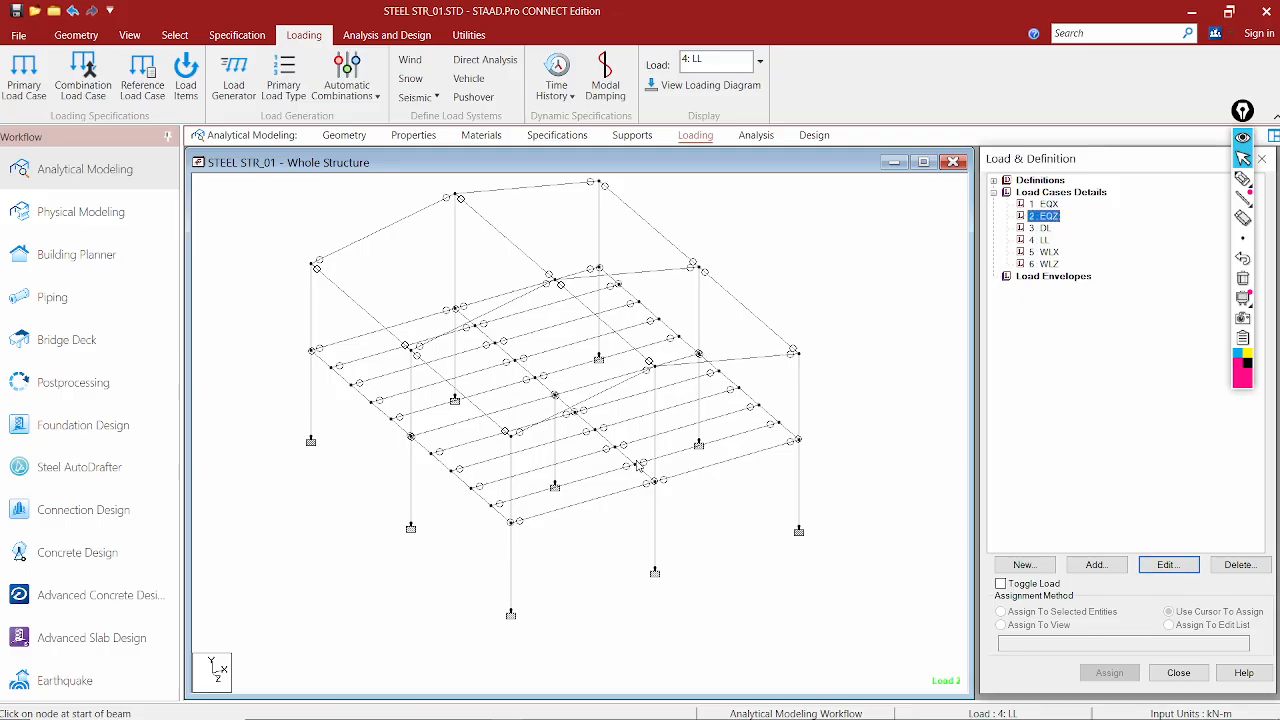
pyautogui.moveTo(681, 429); pyautogui.dragTo(606, 483, button='middle')
pyautogui.scroll(-2, 846, 308)
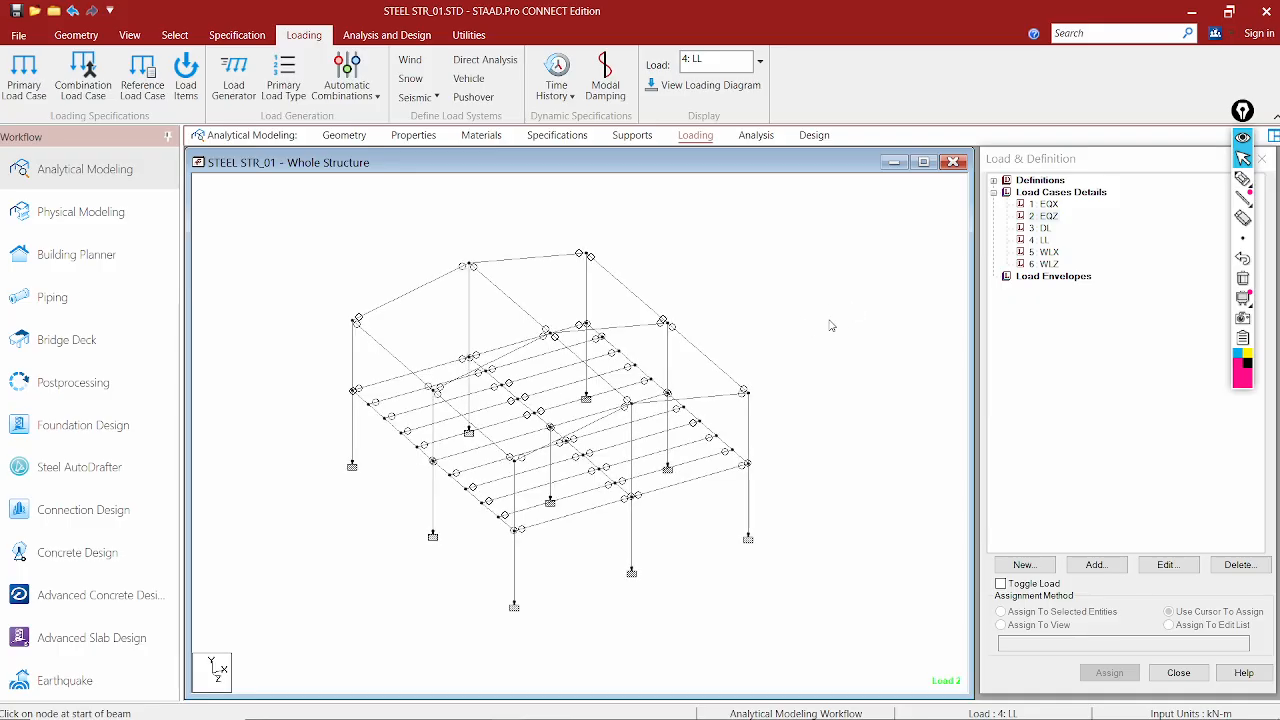
pyautogui.scroll(-2, 920, 330)
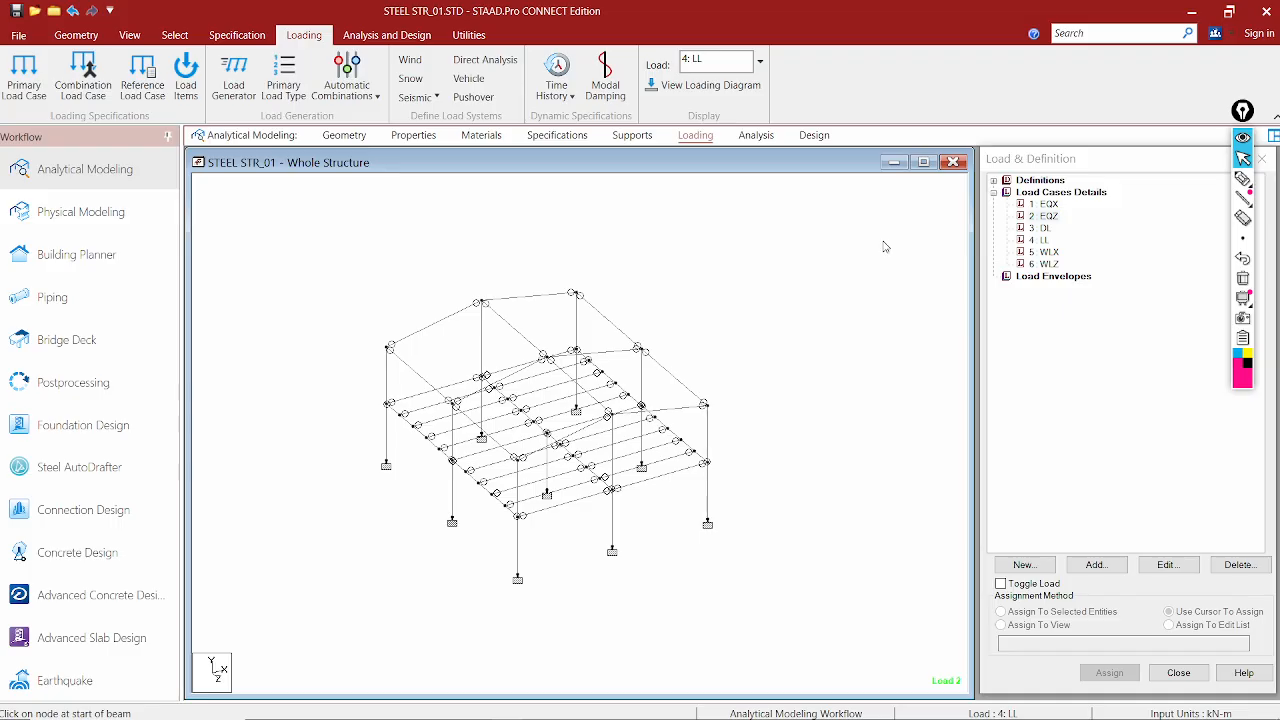
pyautogui.click(1043, 207)
pyautogui.click(1045, 217)
pyautogui.click(1046, 229)
pyautogui.click(1043, 252)
pyautogui.click(1043, 264)
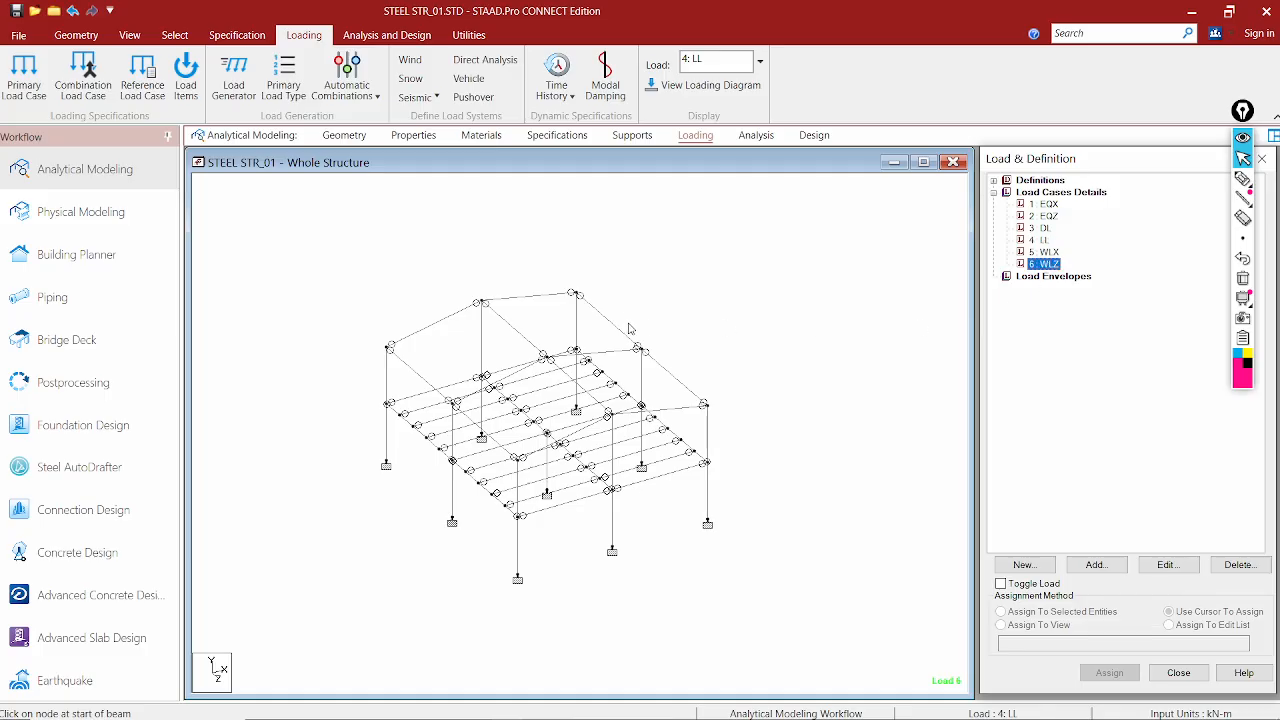
pyautogui.scroll(4, 711, 294)
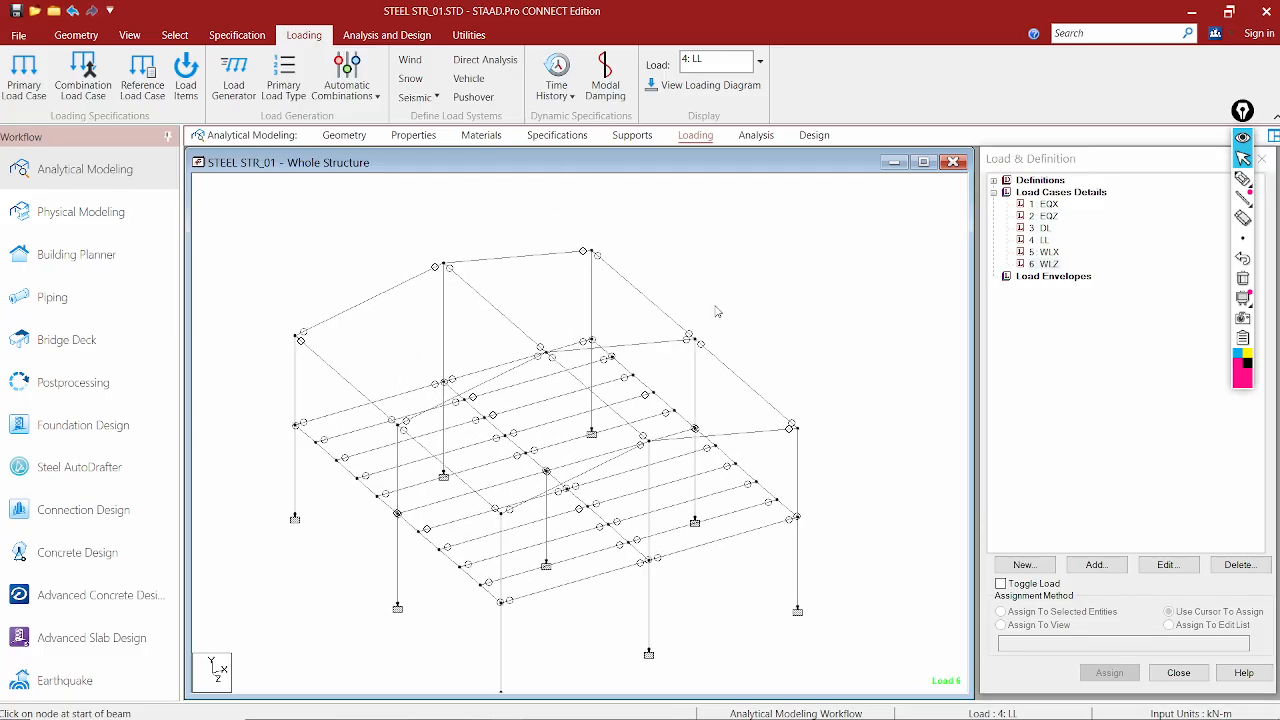
pyautogui.click(1050, 263)
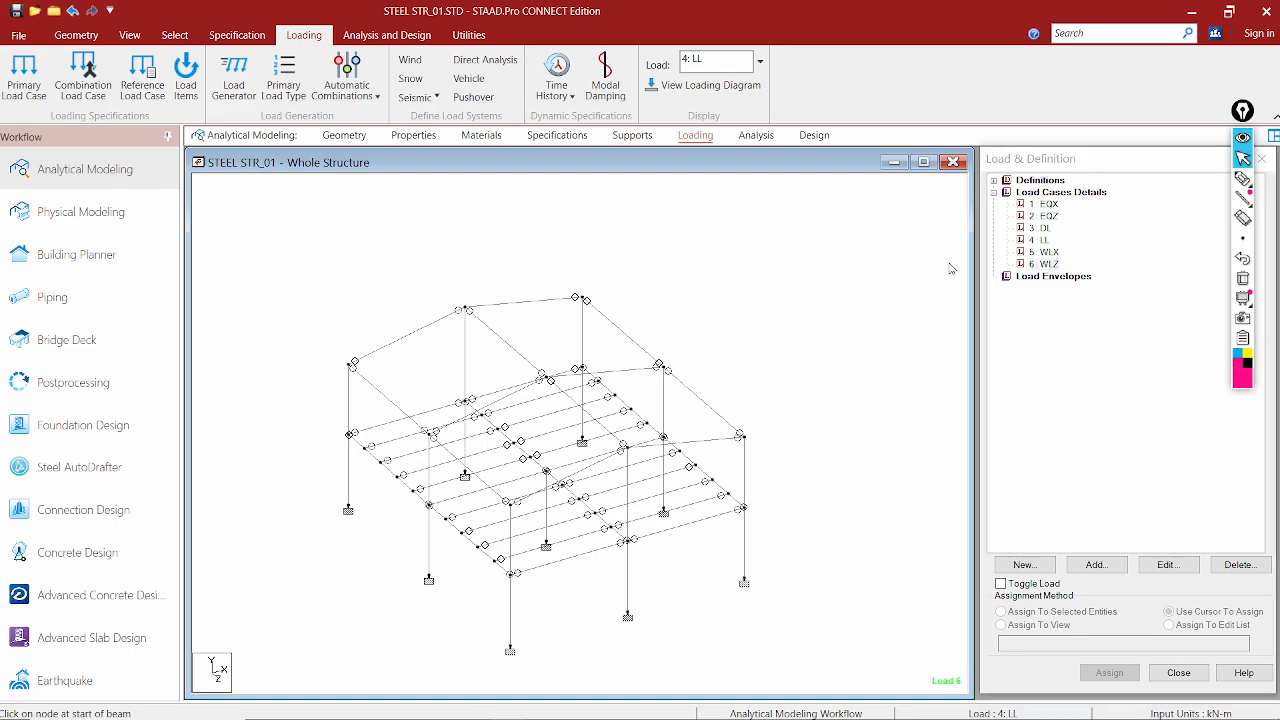
pyautogui.click(1045, 241)
pyautogui.click(1042, 228)
pyautogui.moveTo(798, 305); pyautogui.dragTo(748, 282, button='middle')
pyautogui.click(1038, 240)
# Save the modified structure file
pyautogui.click(21, 35)
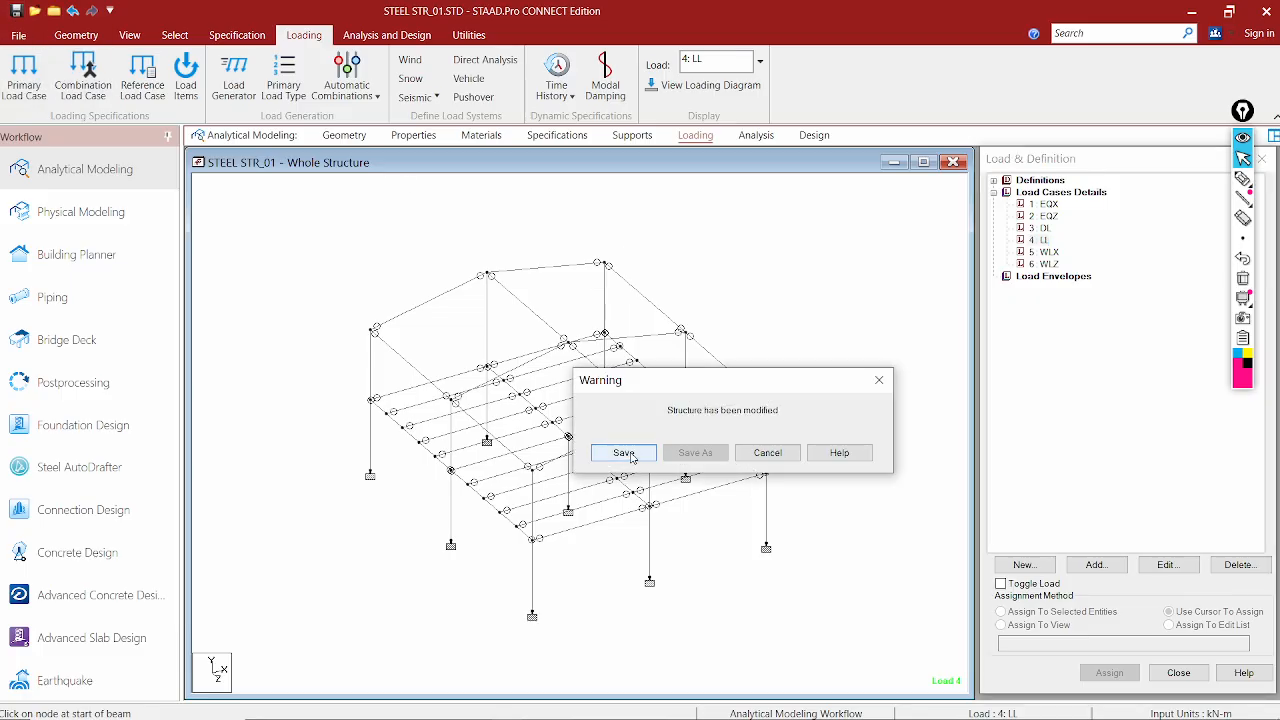
pyautogui.click(624, 453)
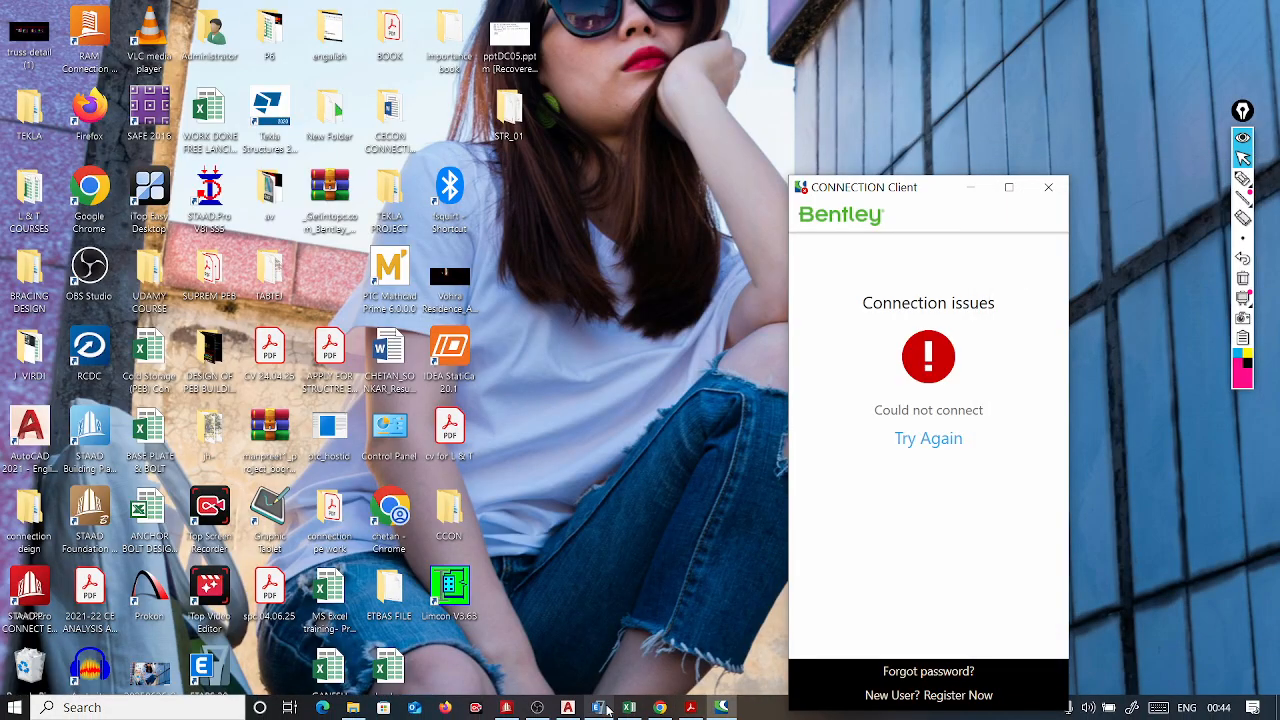
pyautogui.click(537, 707)
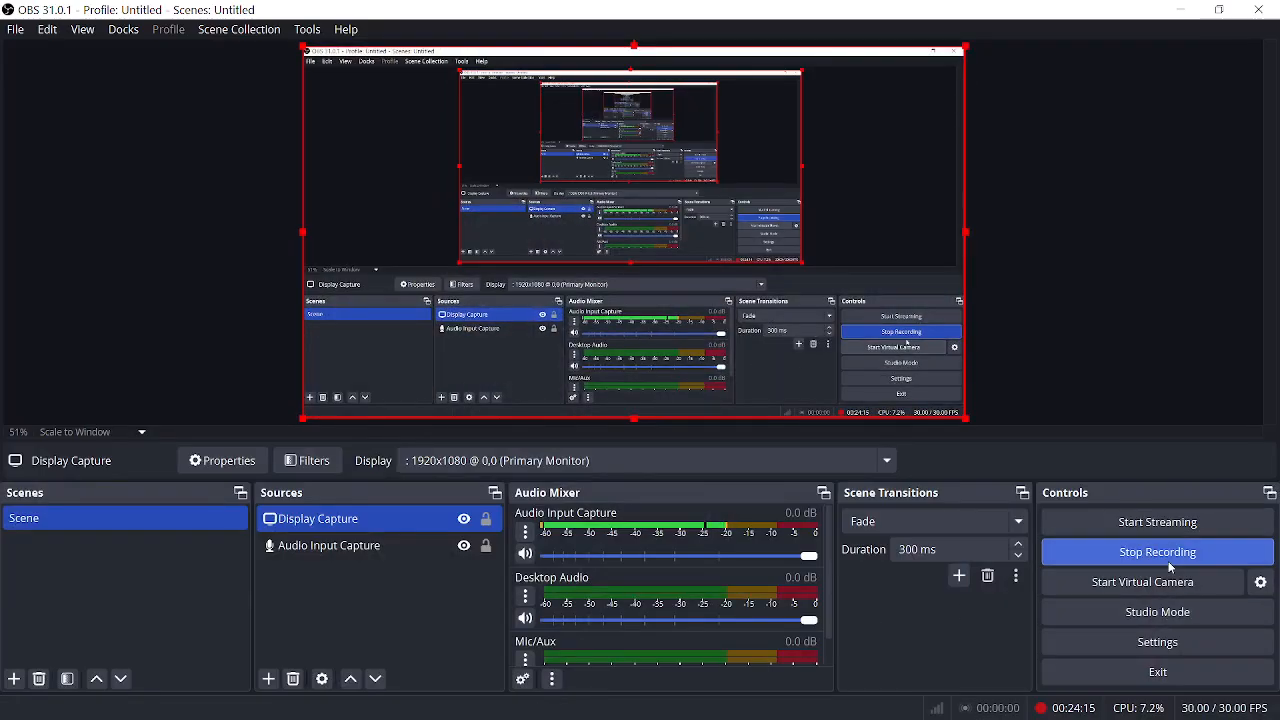